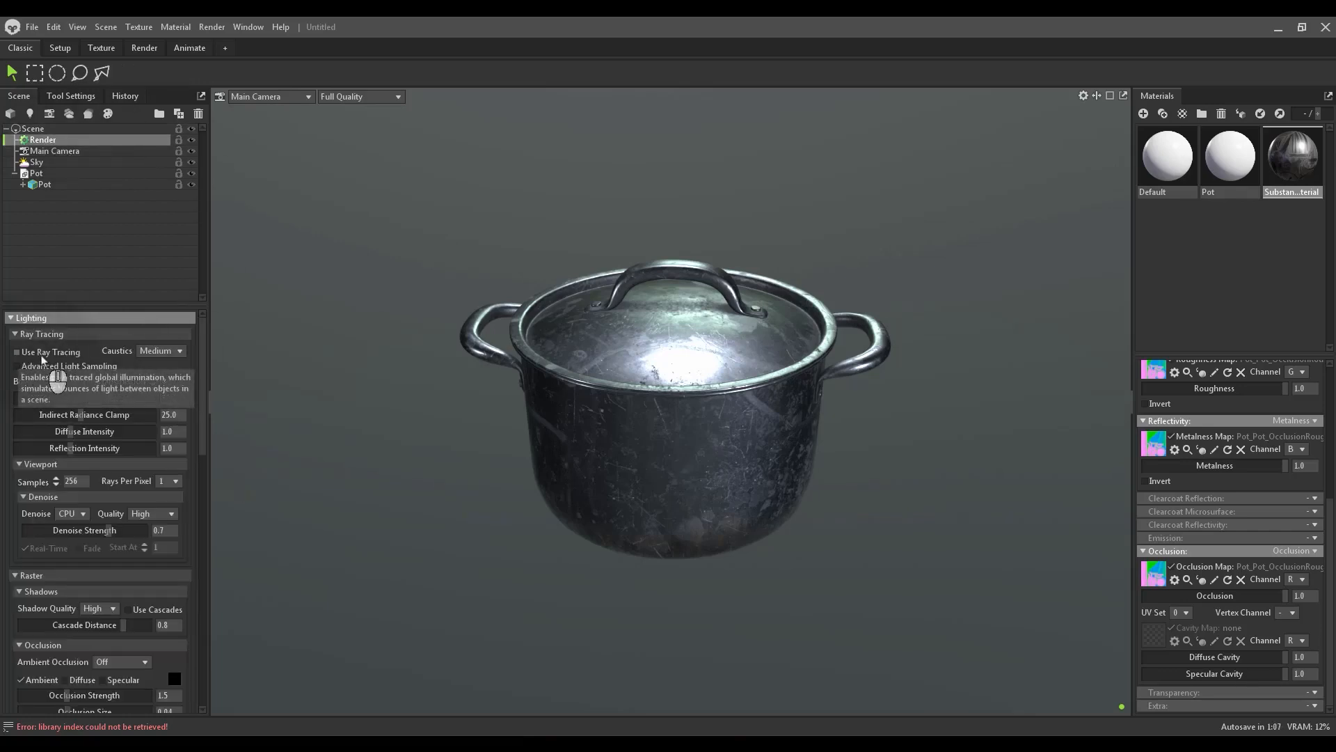
Enable ray tracing with advanced light sampling in the render settings, and collapse the Lighting section.
left_click(42, 355)
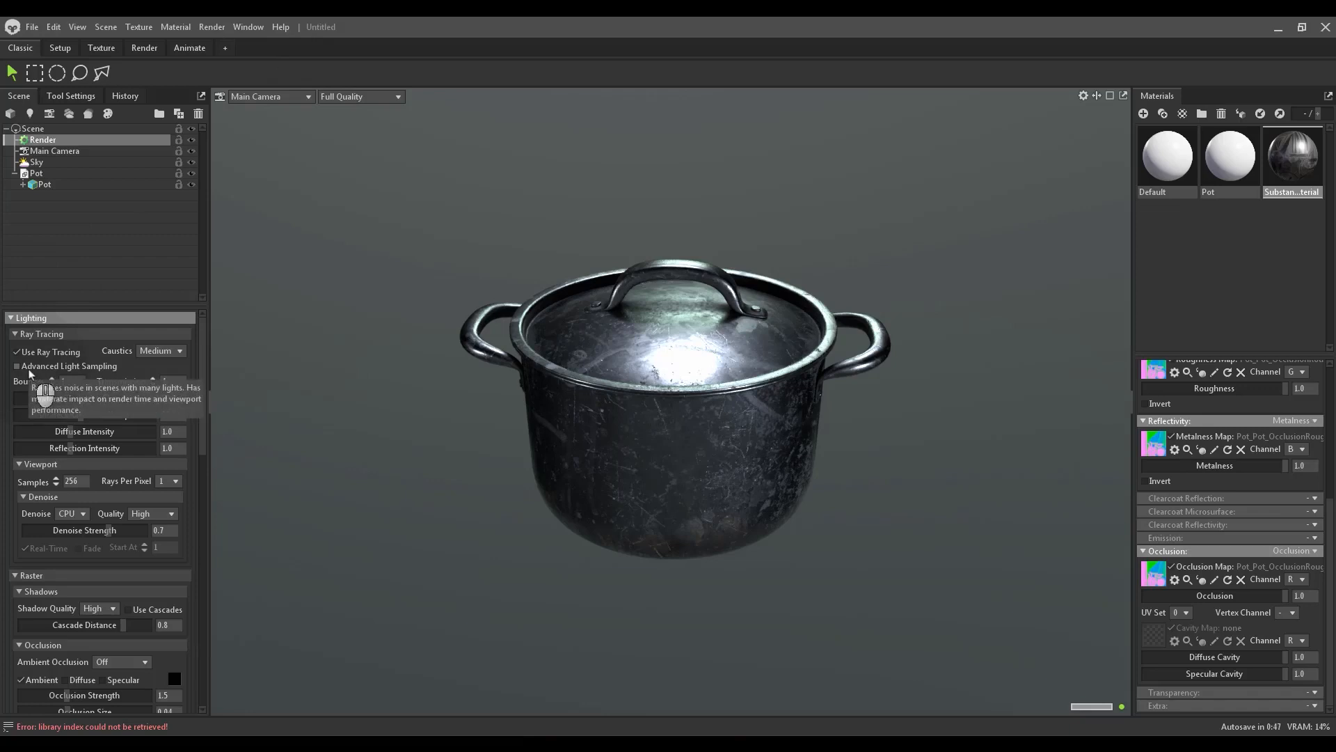
left_click(49, 366)
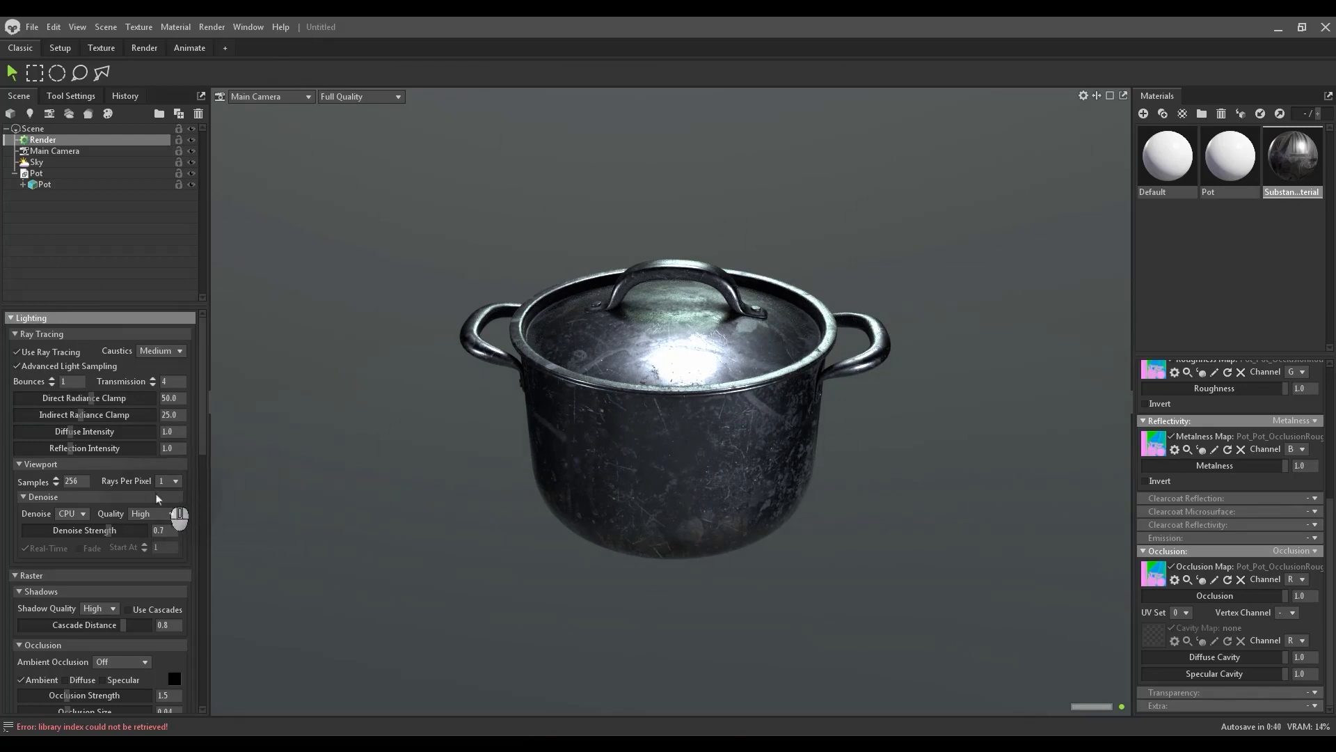
left_click(55, 336)
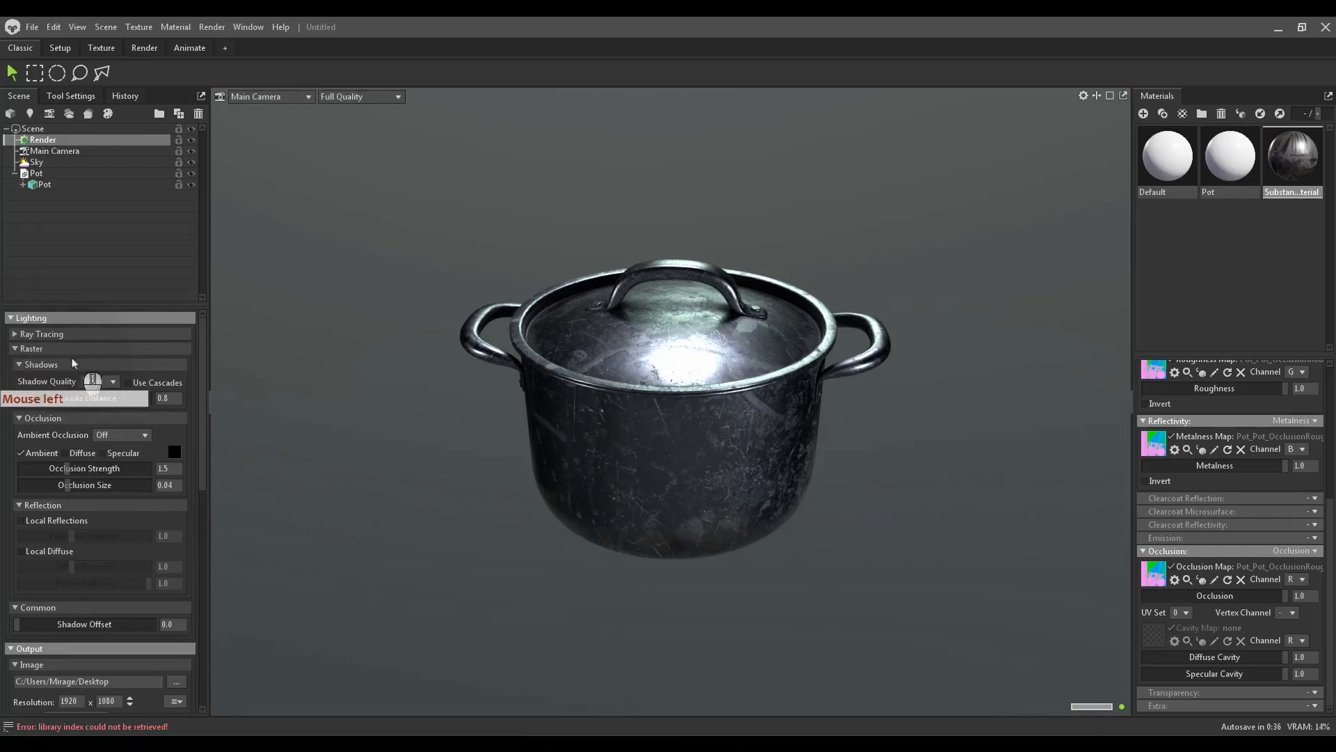
left_click(54, 317)
left_click(52, 317)
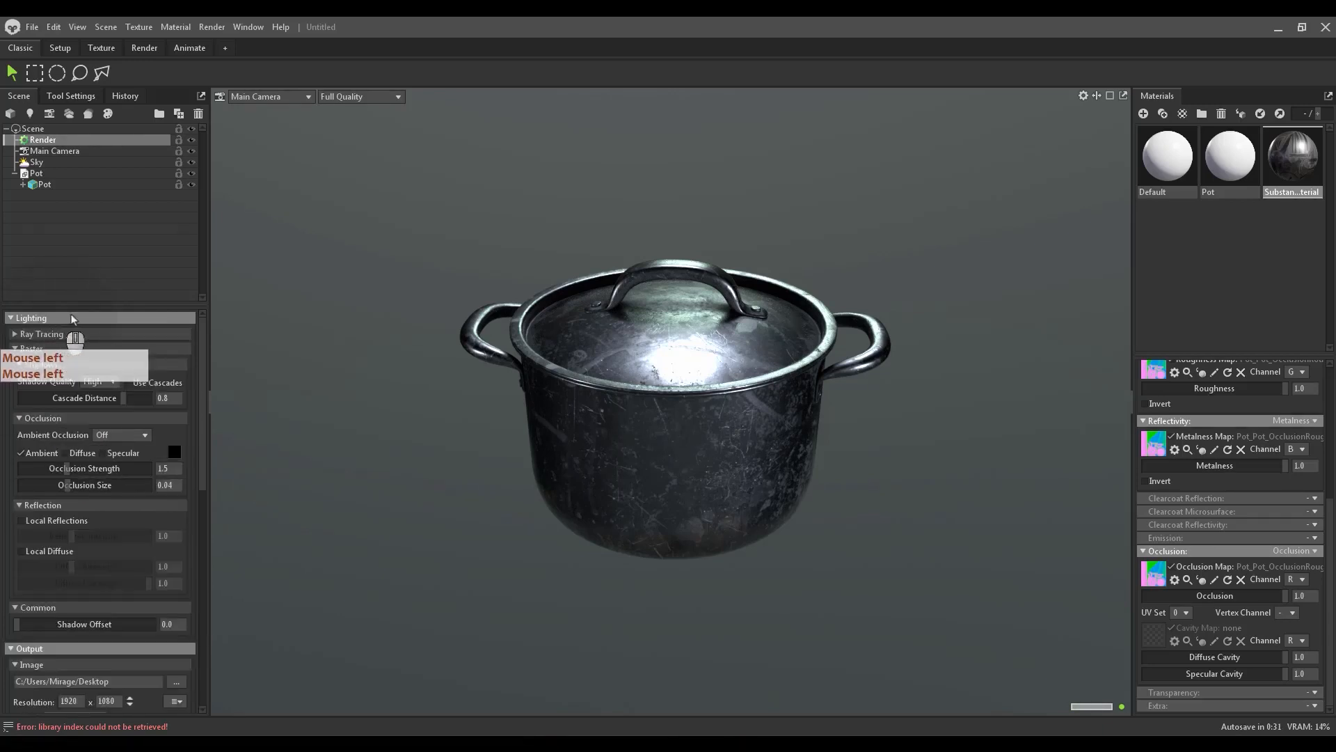
left_click(51, 318)
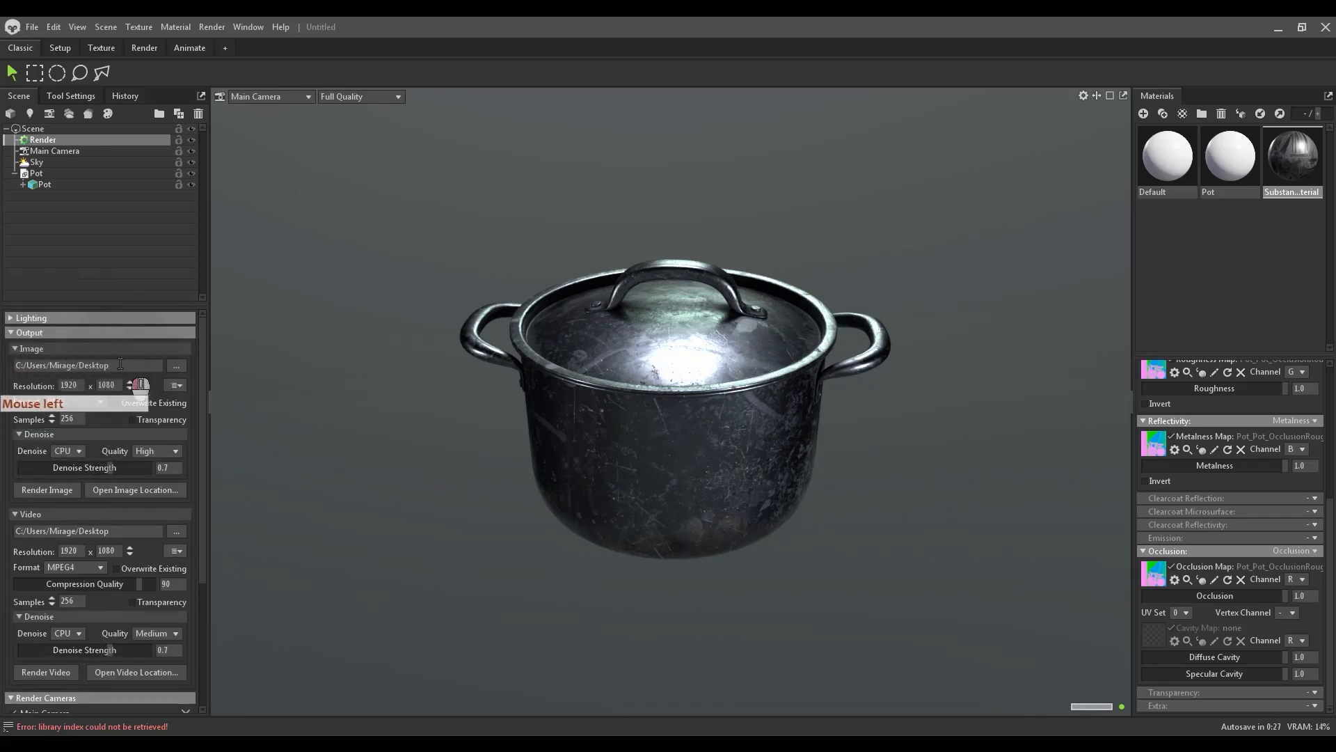
Set the output image resolution to 2000 x 2000 pixels.
left_click_drag(124, 365, 1, 355)
left_click_drag(124, 368, 2, 361)
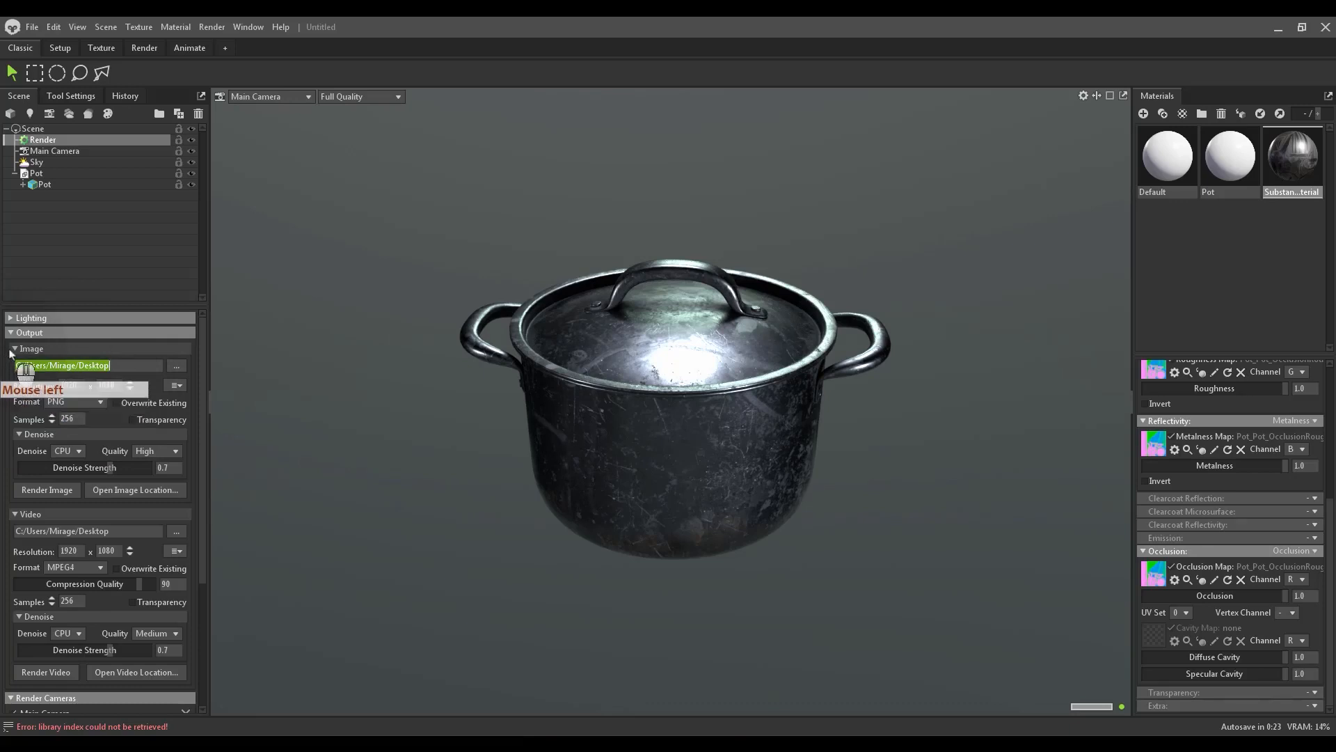
double_click(70, 385)
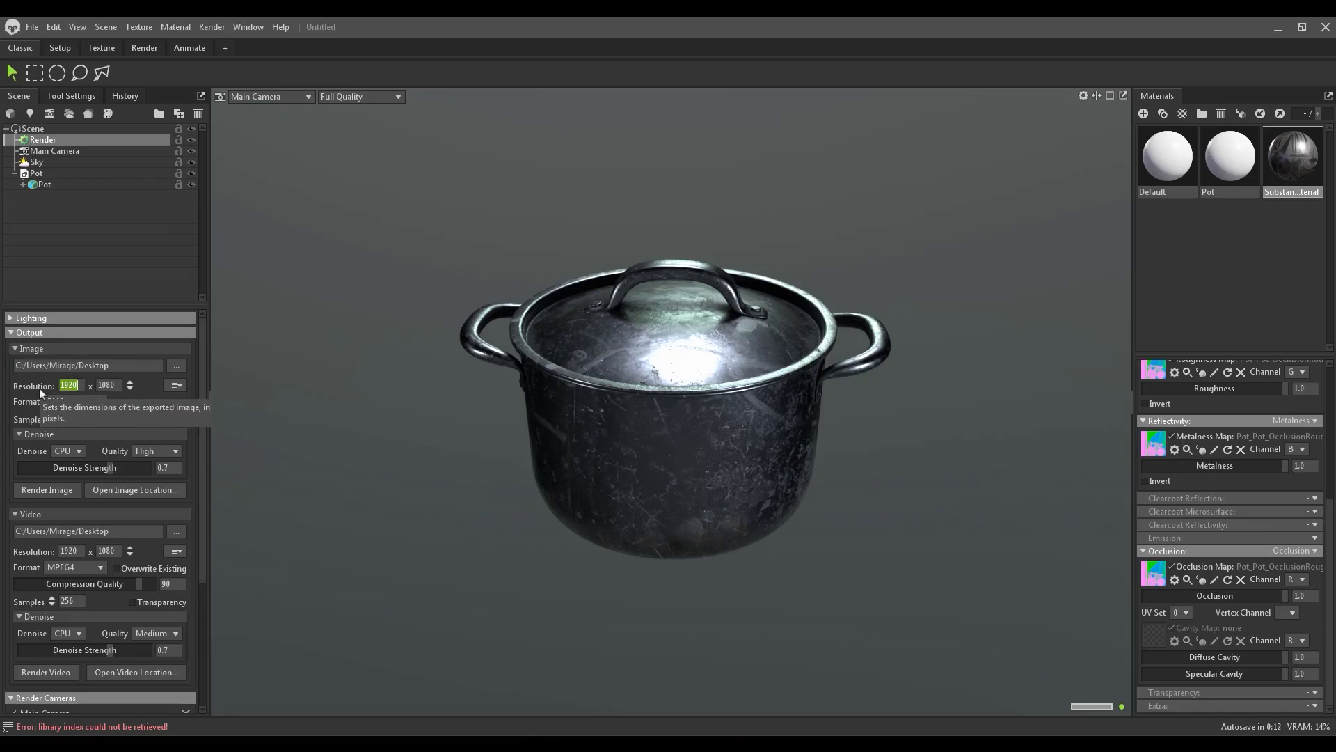
type("2000")
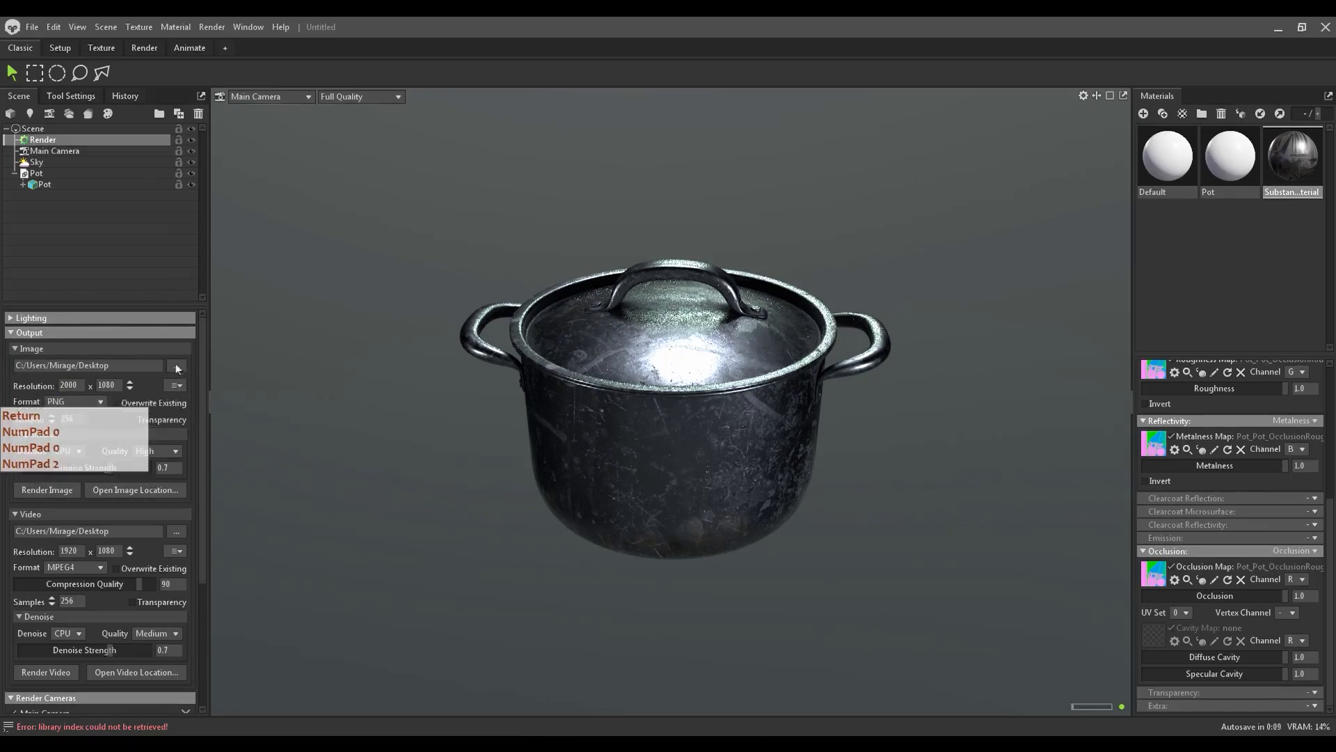
key("Return")
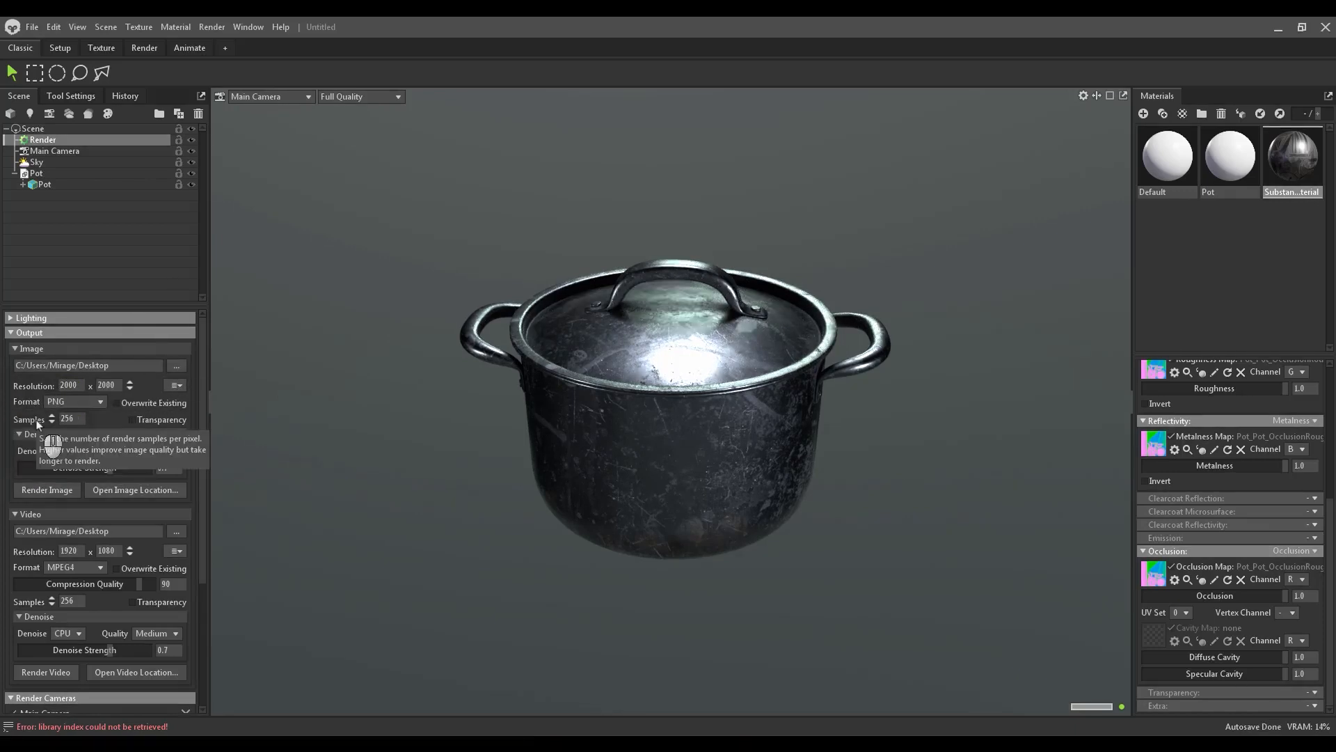
Keep PNG as the output image format and enable transparency.
left_click(77, 404)
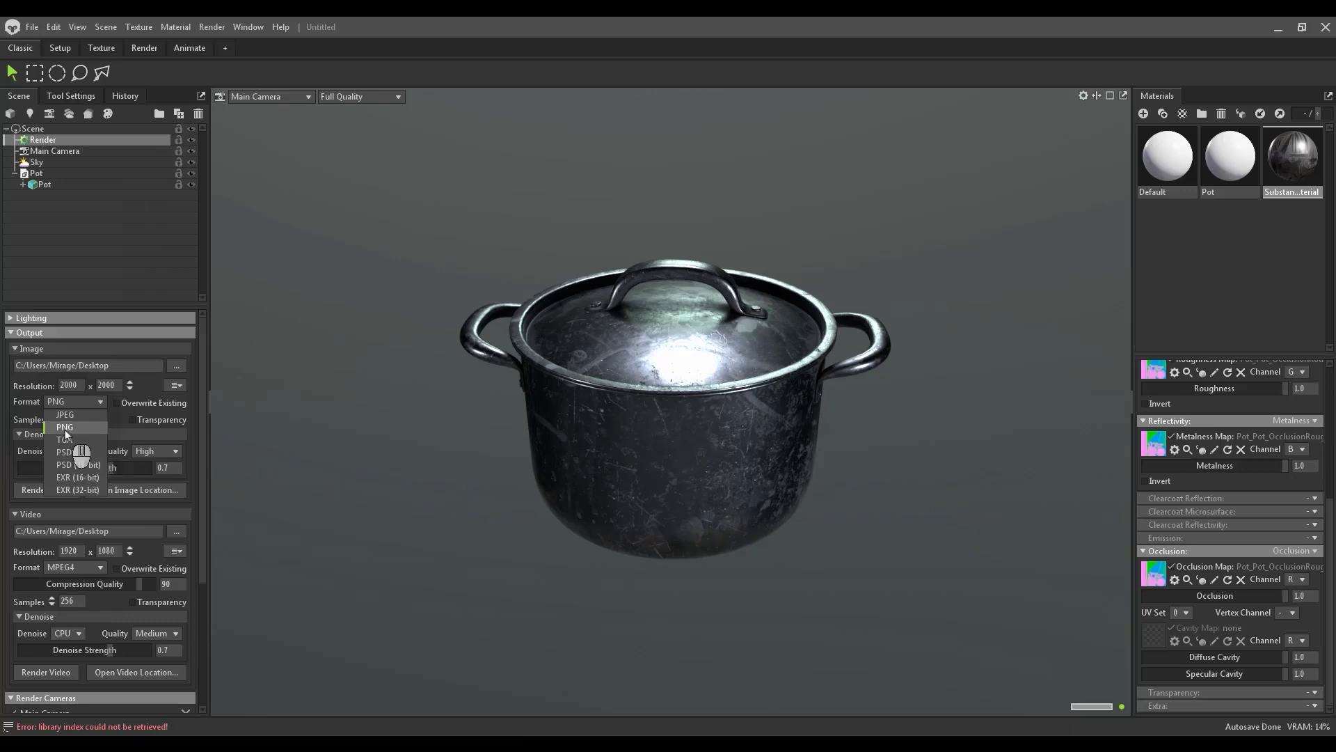
left_click(66, 430)
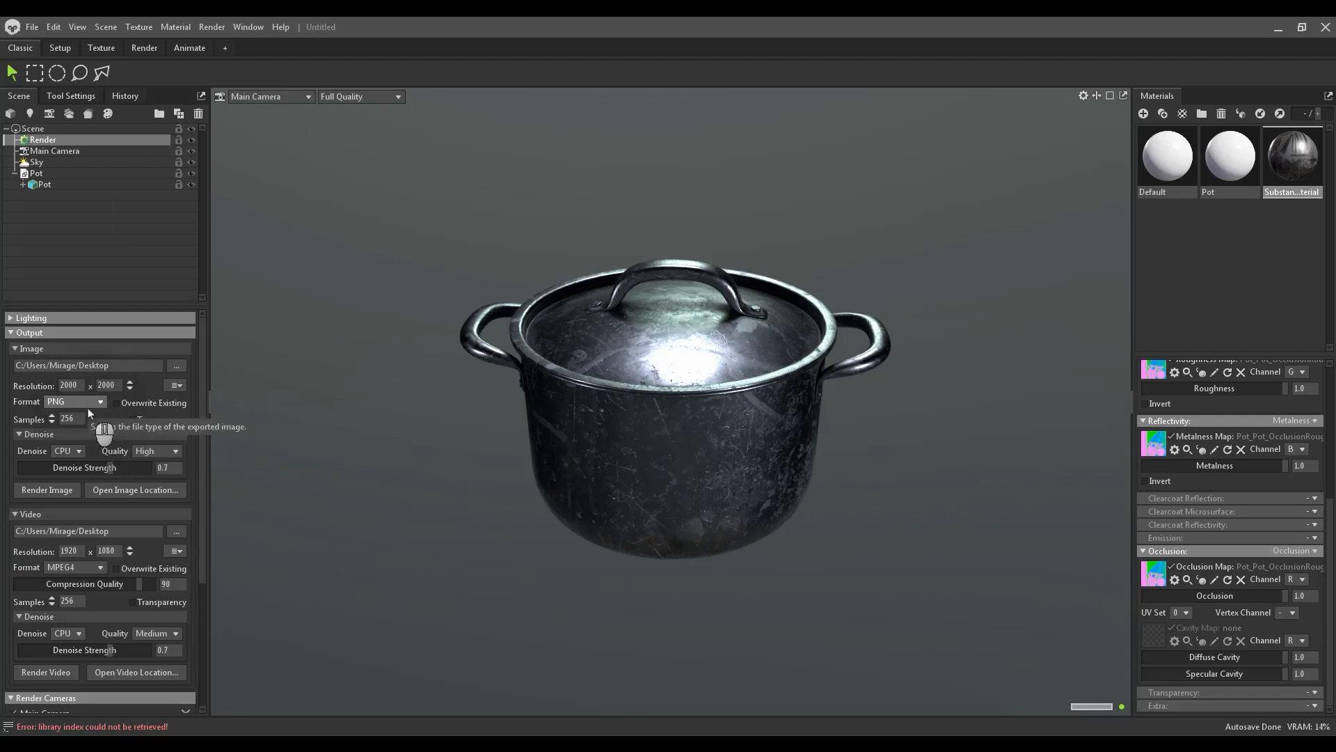
left_click(141, 418)
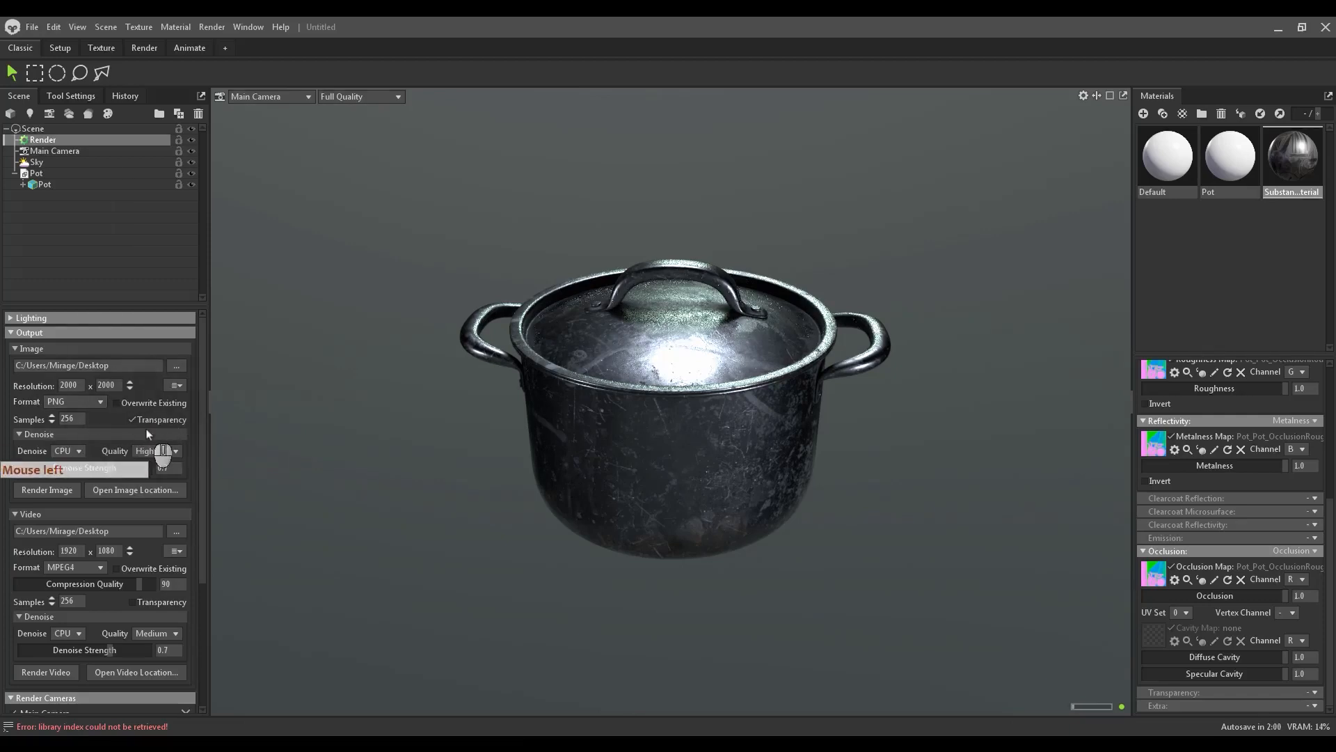
Set the image samples to 500 and the denoise strength to 1.0, keeping the denoise quality at High.
double_click(80, 415)
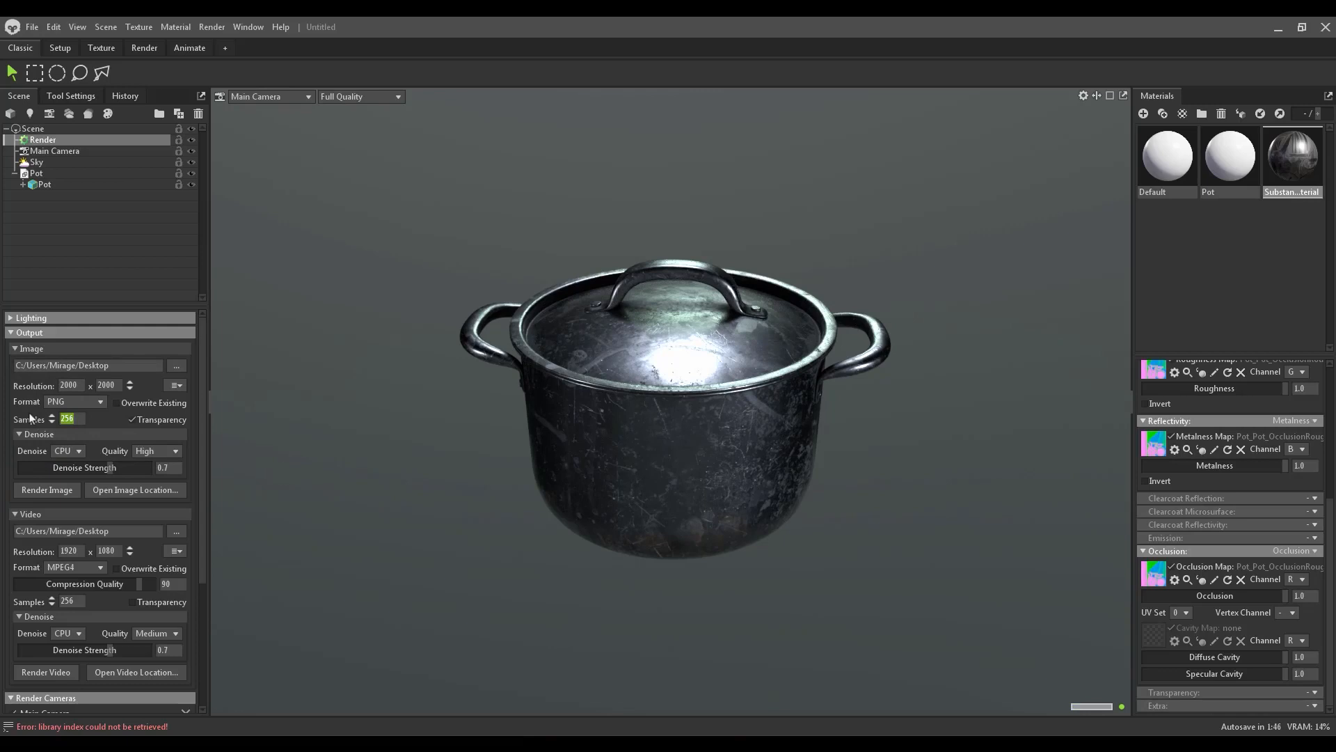
type("500")
left_click_drag(95, 471, 197, 485)
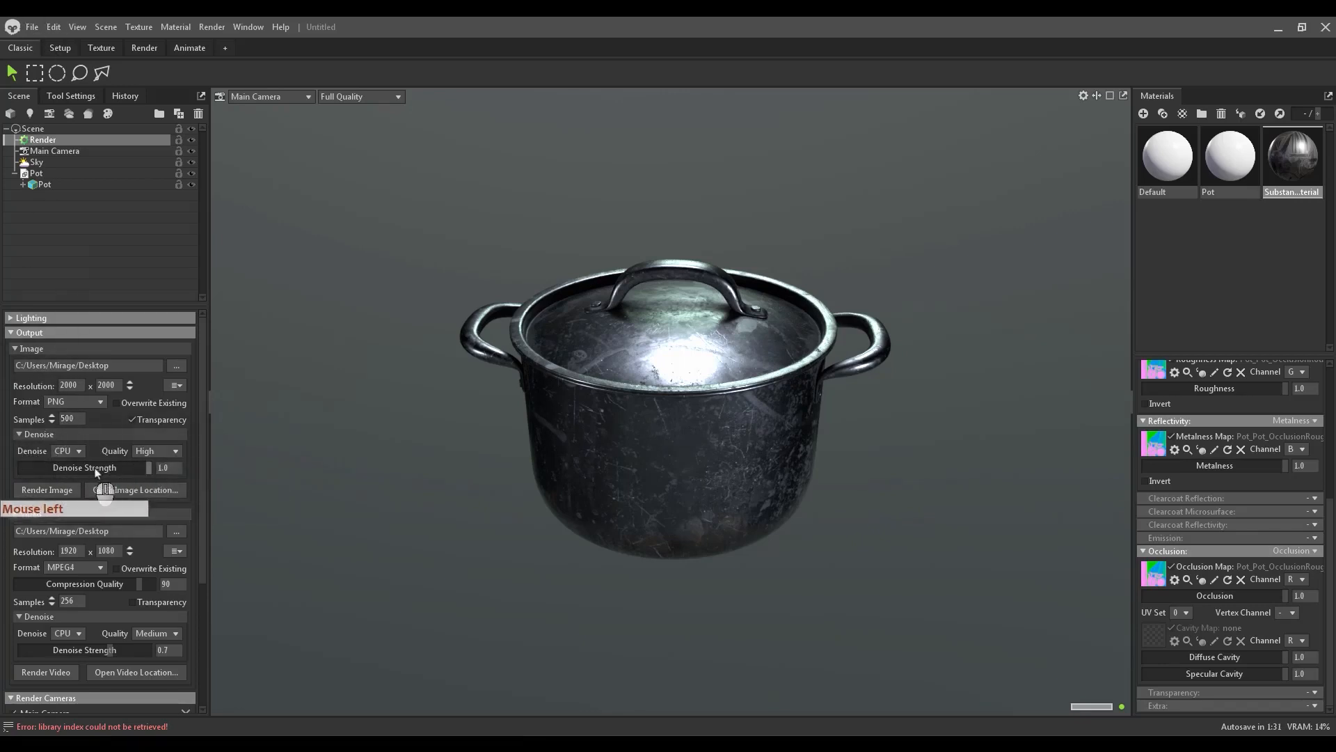
left_click(167, 468)
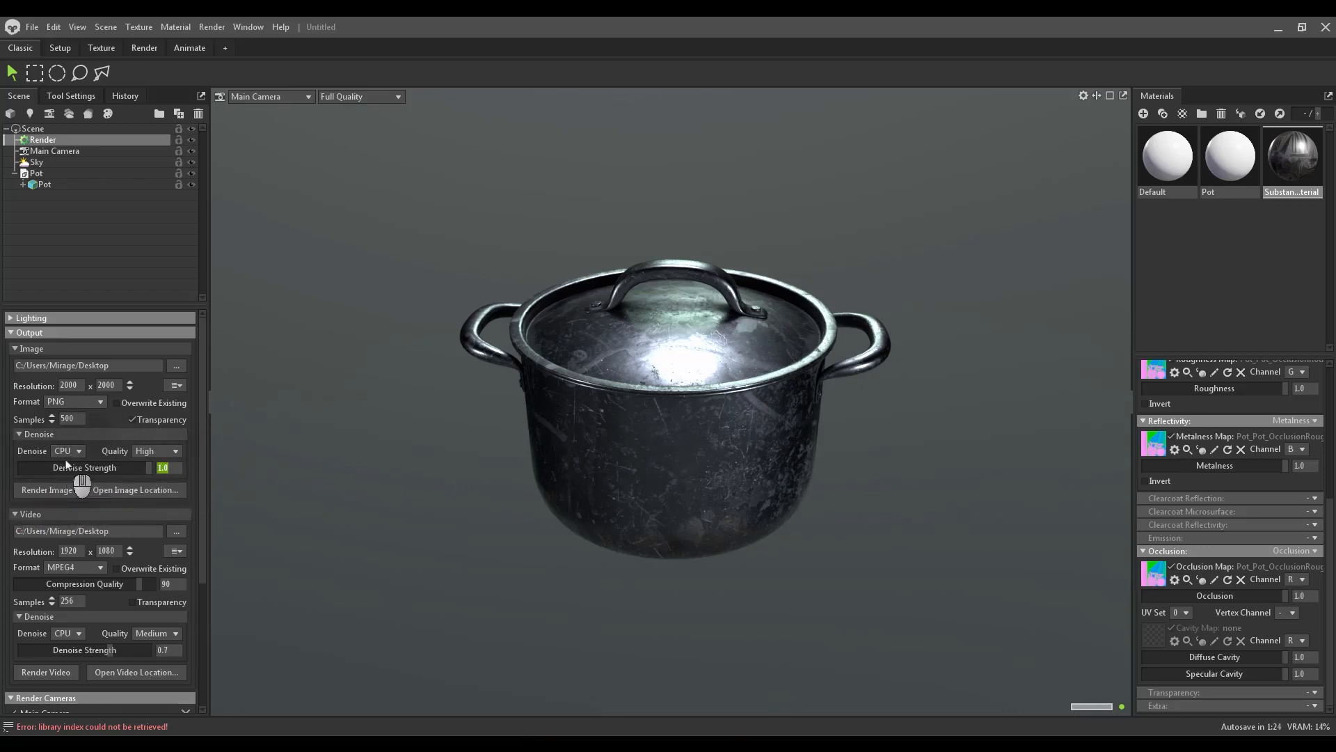
left_click(145, 453)
left_click(135, 469)
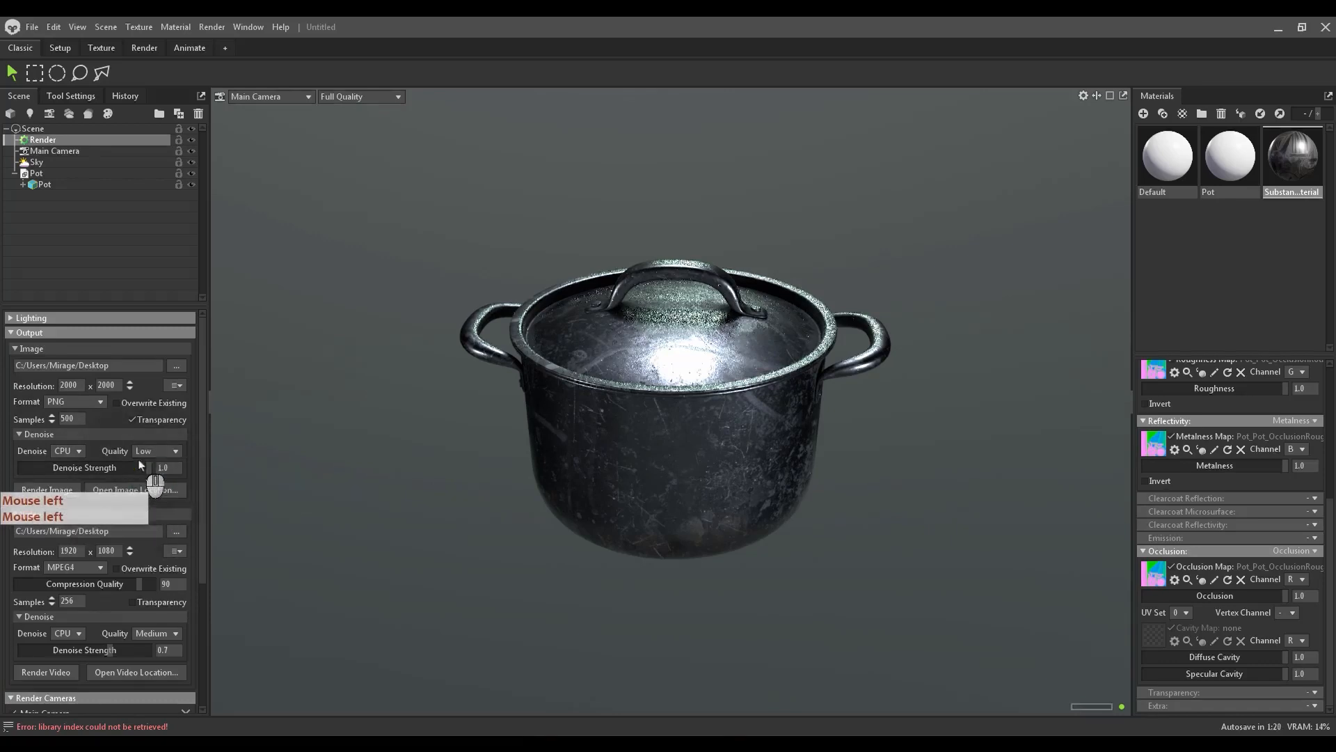
left_click(141, 457)
left_click(126, 488)
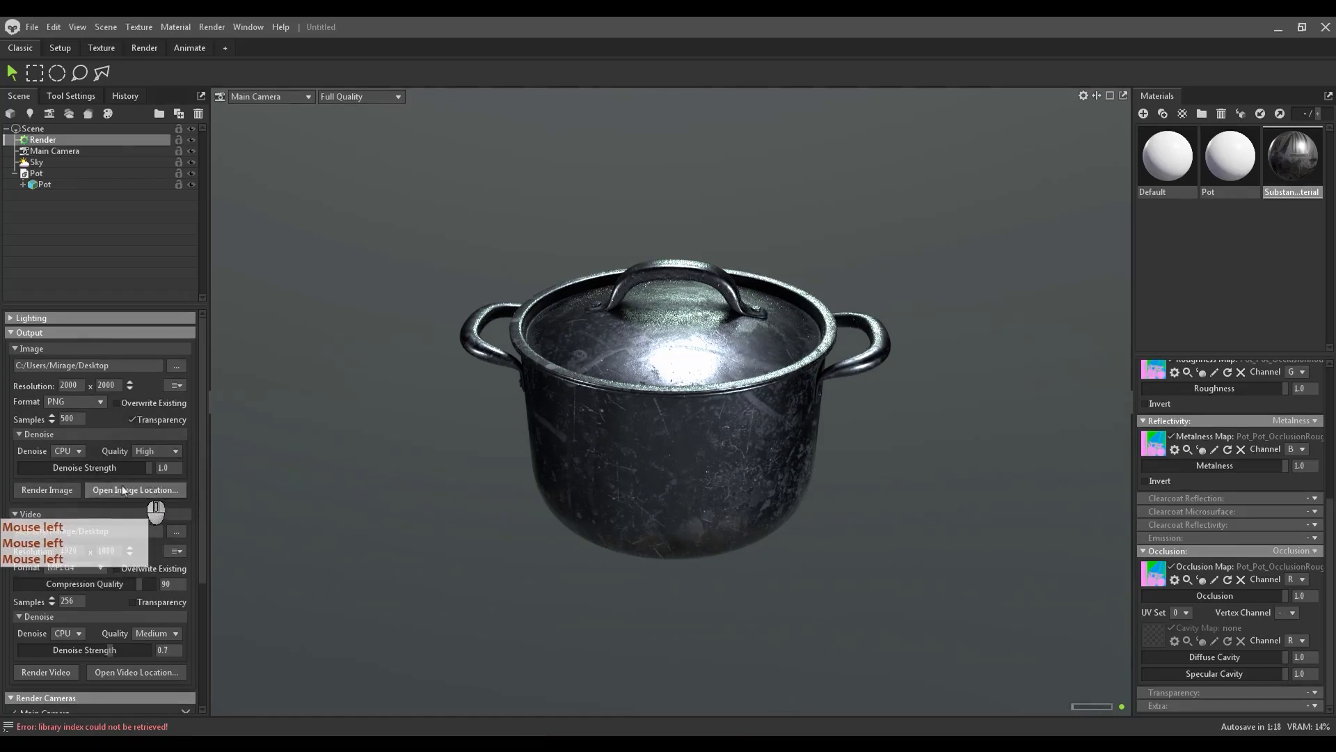
left_click(75, 434)
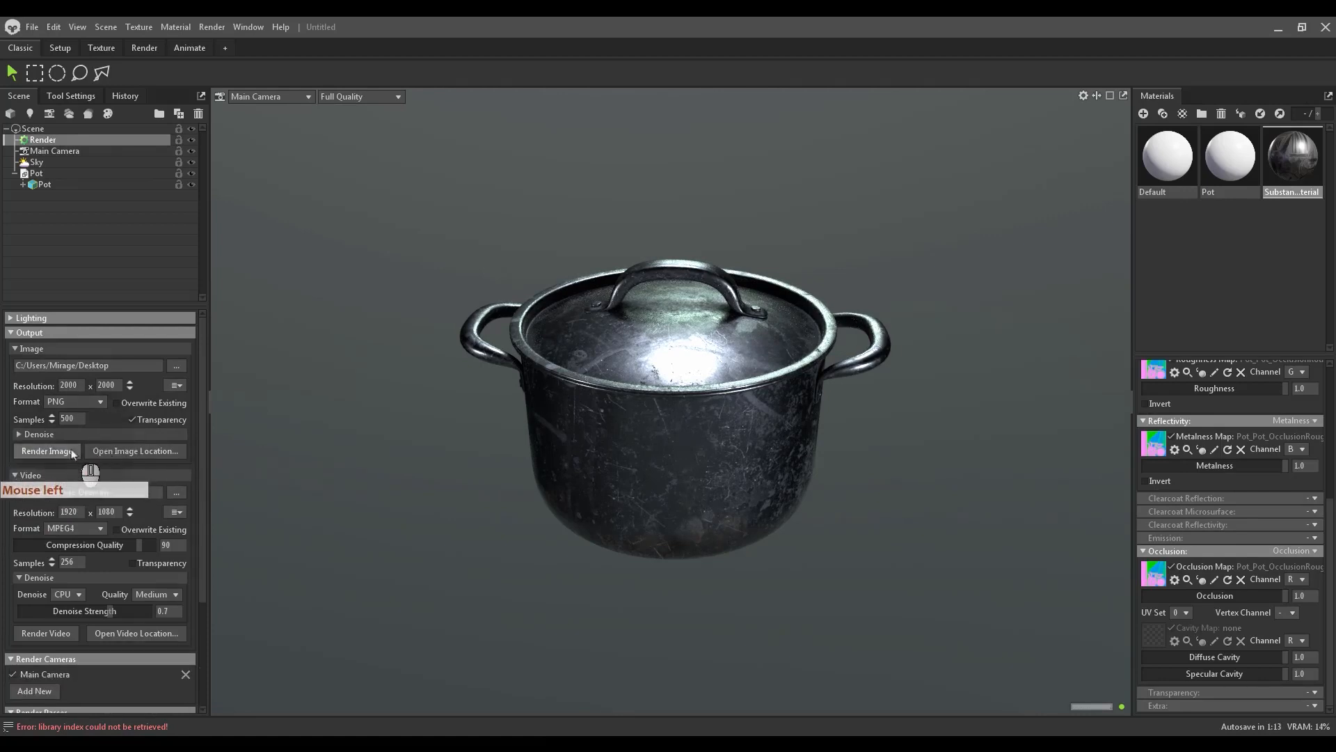
Collapse the video settings and the Output section, and look over the available render commands.
left_click(64, 349)
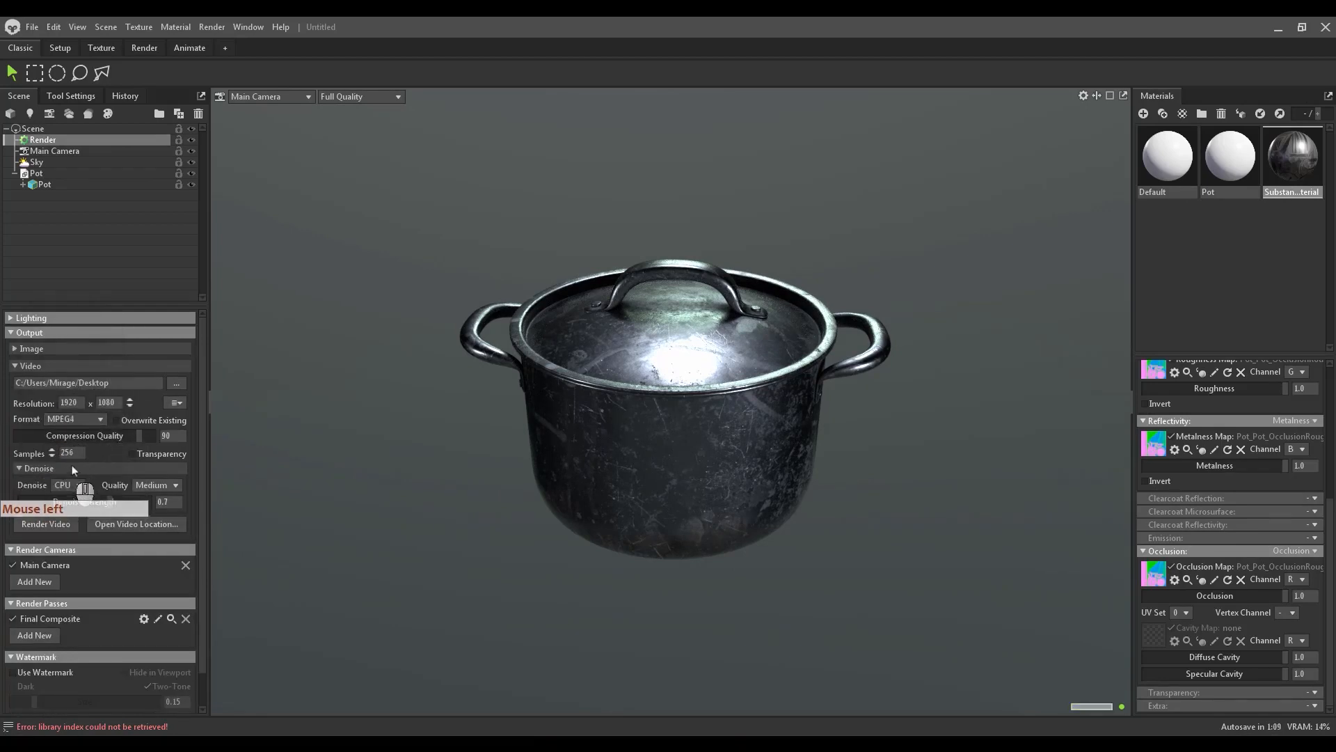
left_click(77, 366)
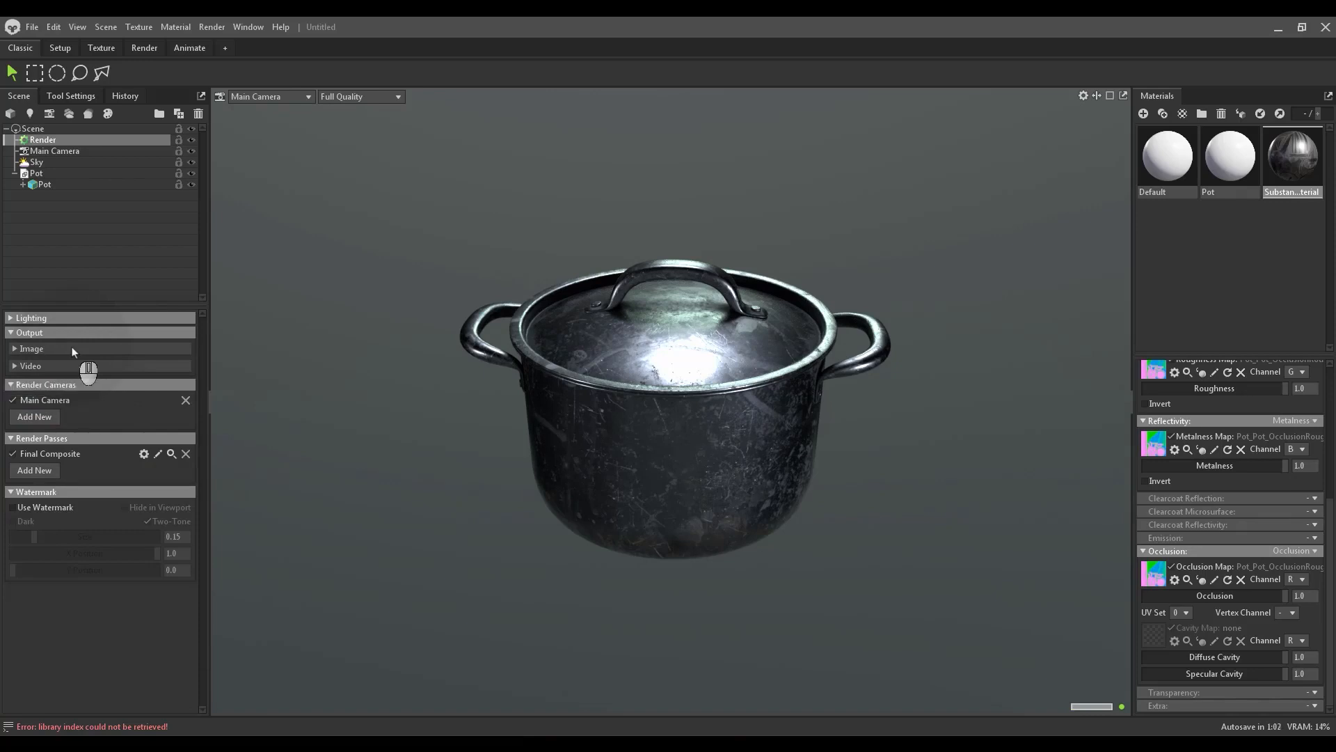
left_click(72, 346)
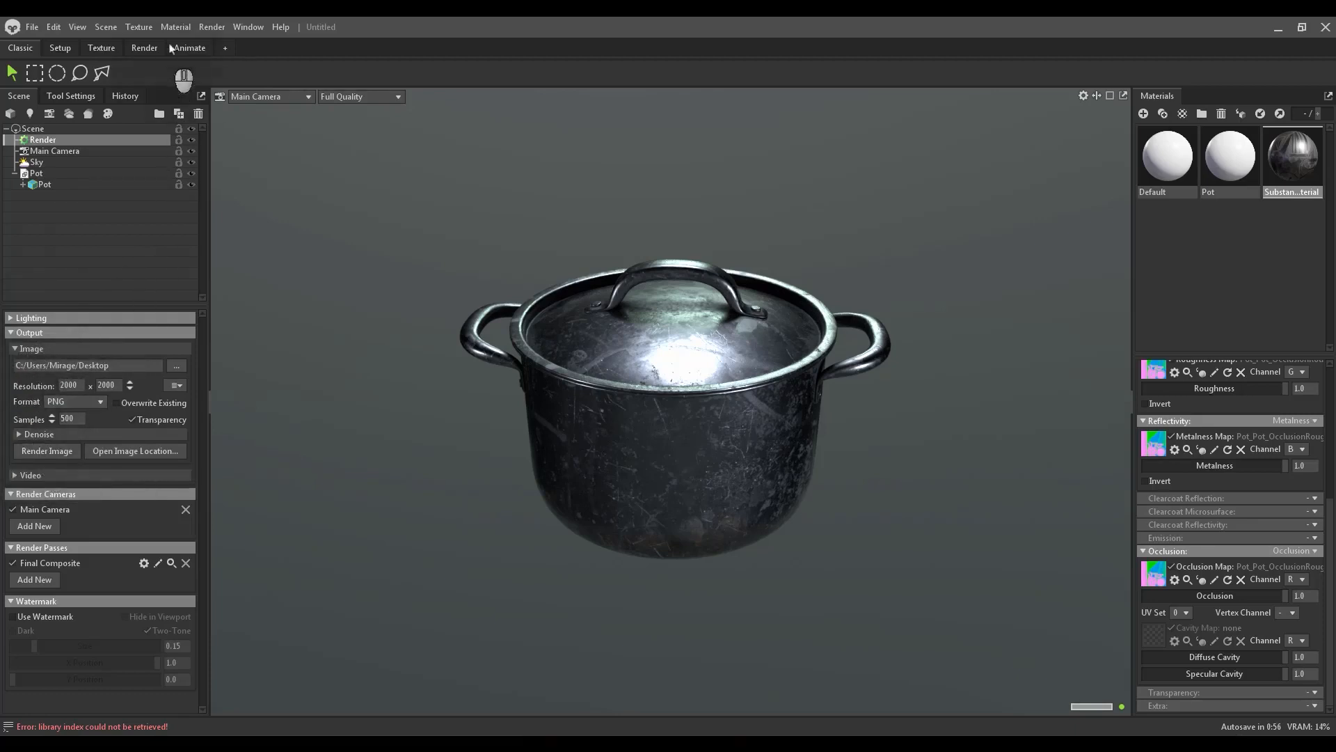
left_click(203, 26)
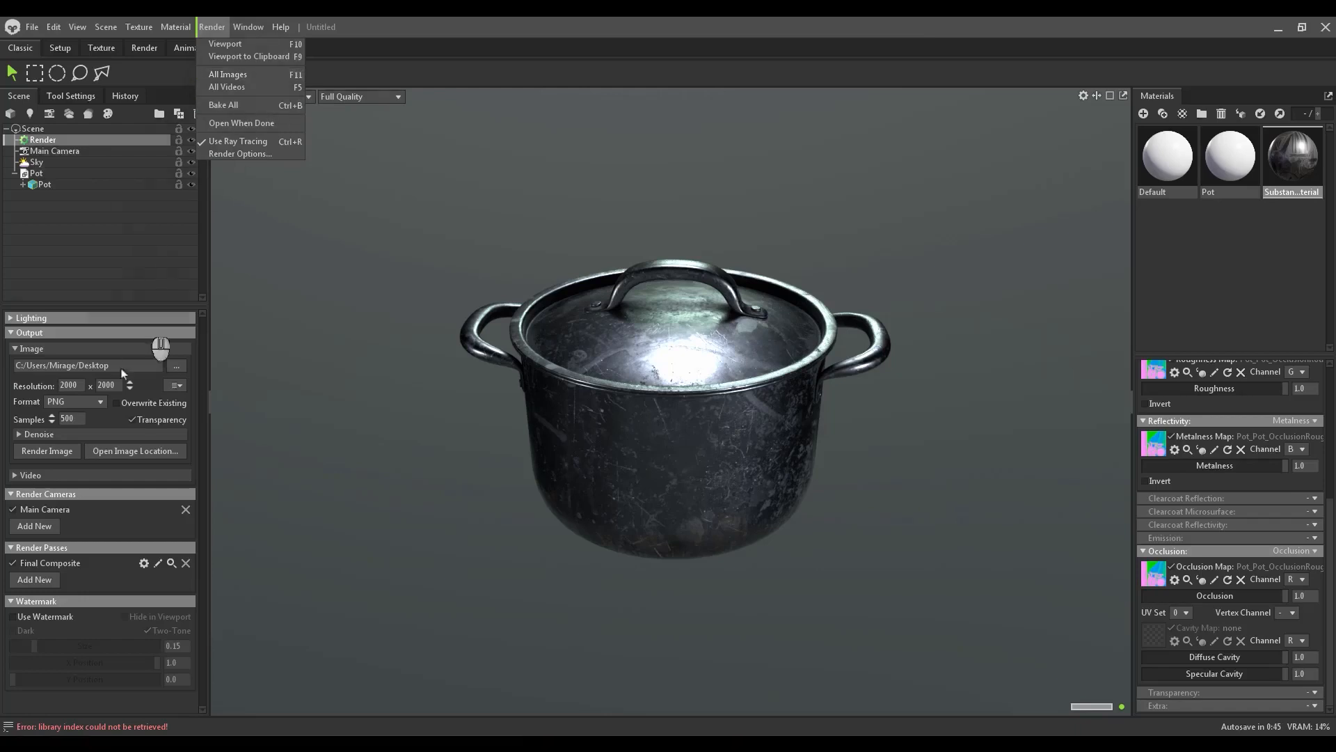
left_click(85, 332)
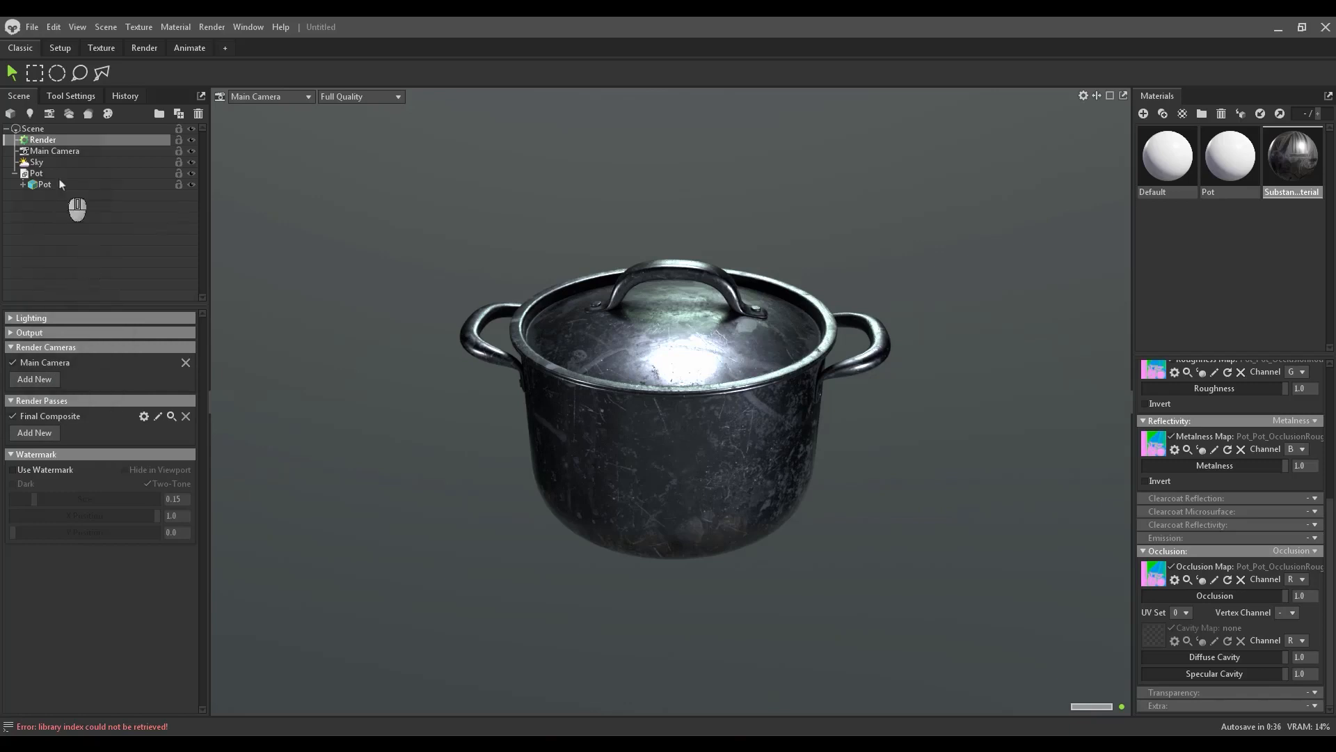
left_click(211, 27)
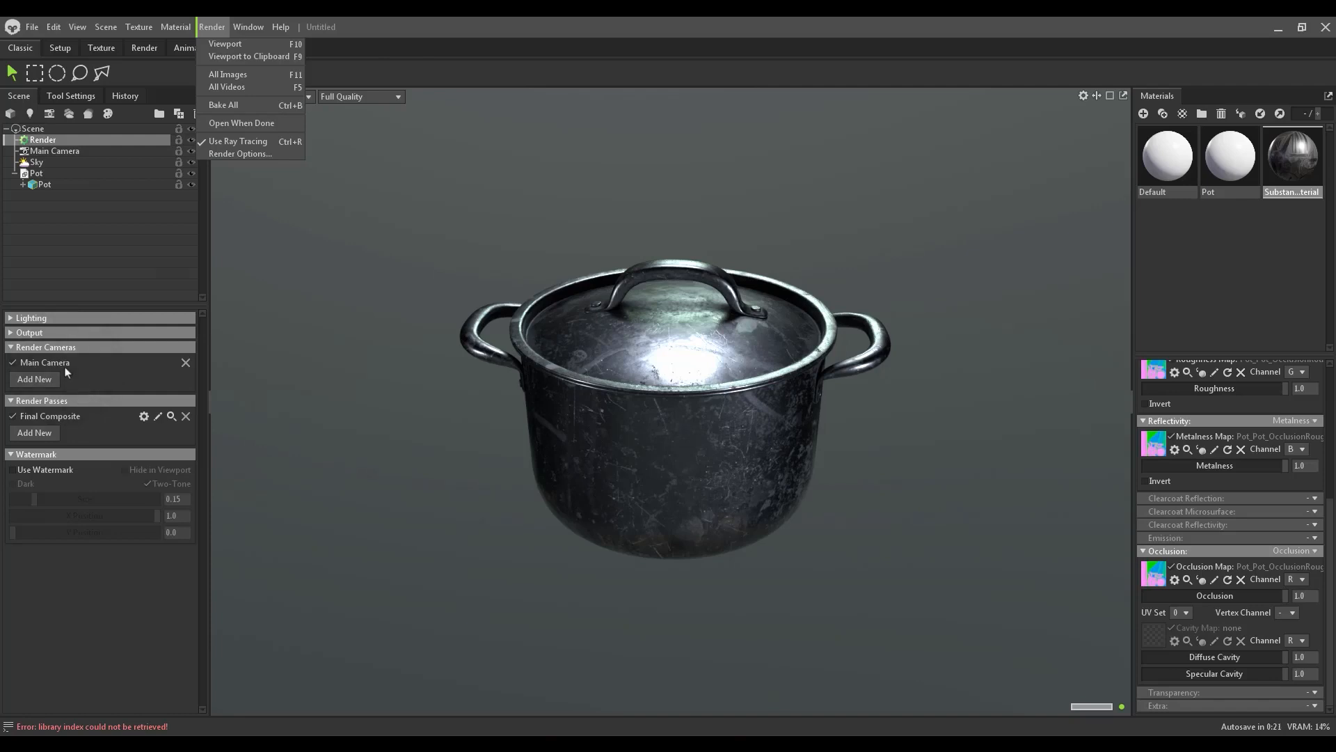
Add a new camera to the scene.
right_click(61, 194)
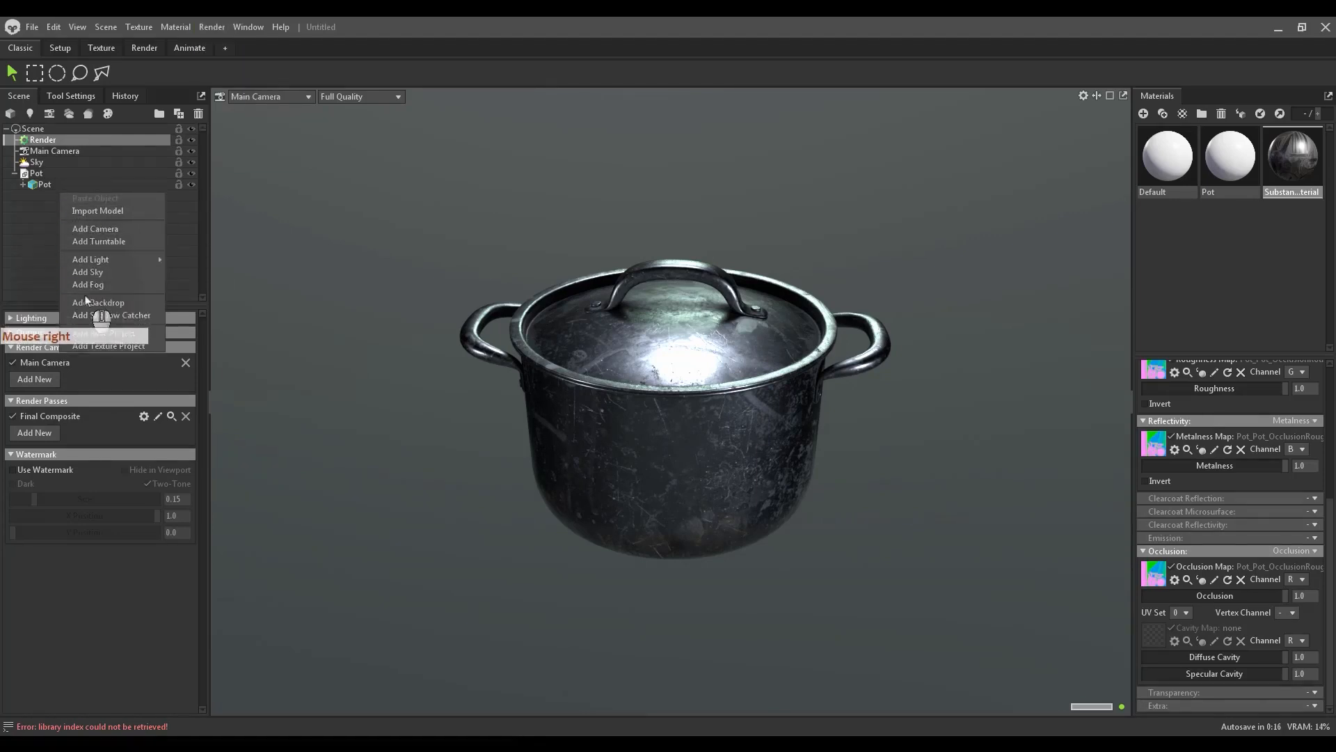
right_click(37, 199)
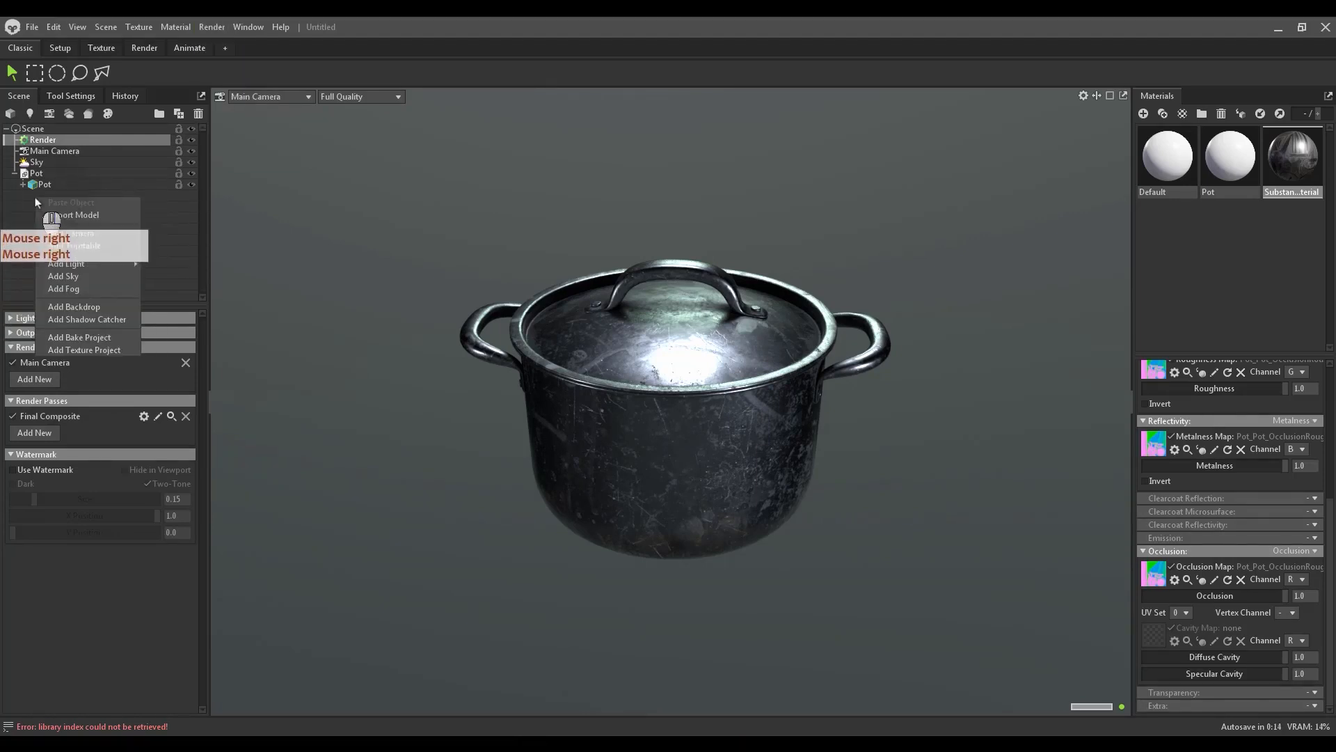
left_click(51, 119)
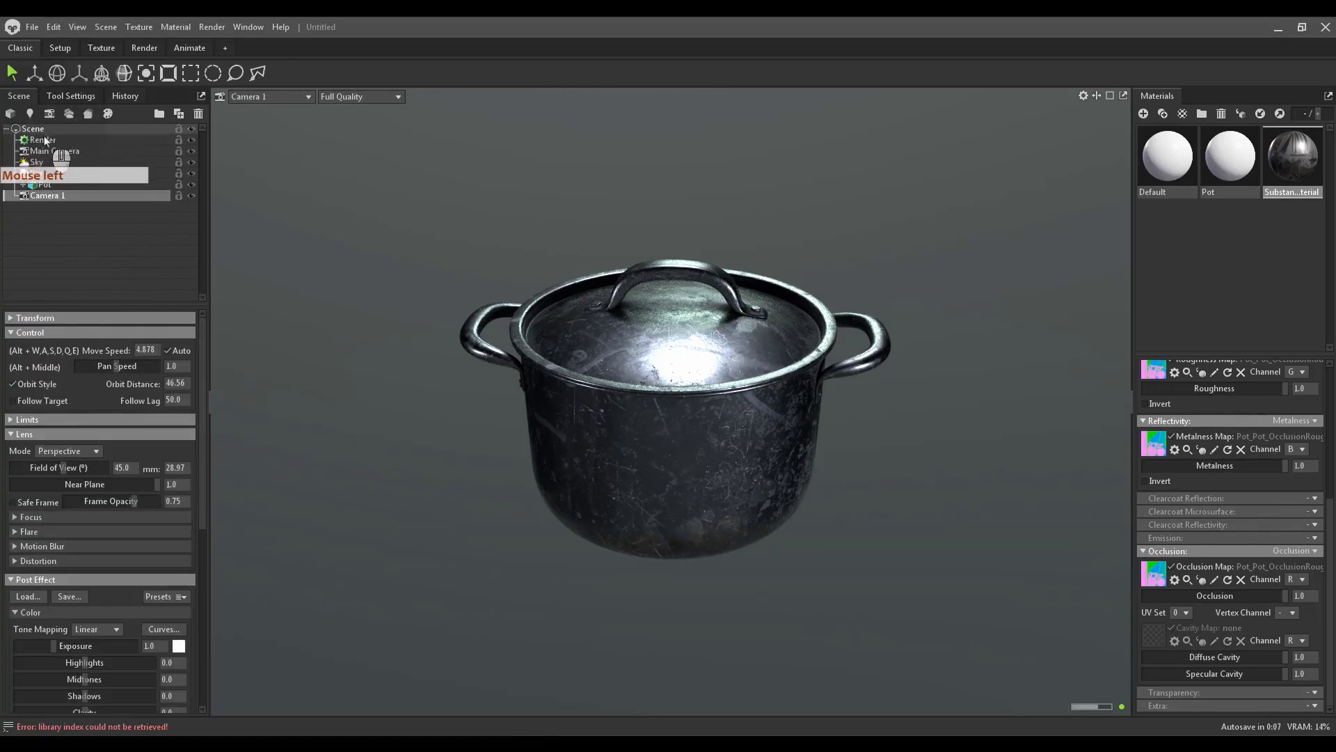
Add Camera 1 to the render cameras and remove Main Camera from that list.
left_click(44, 139)
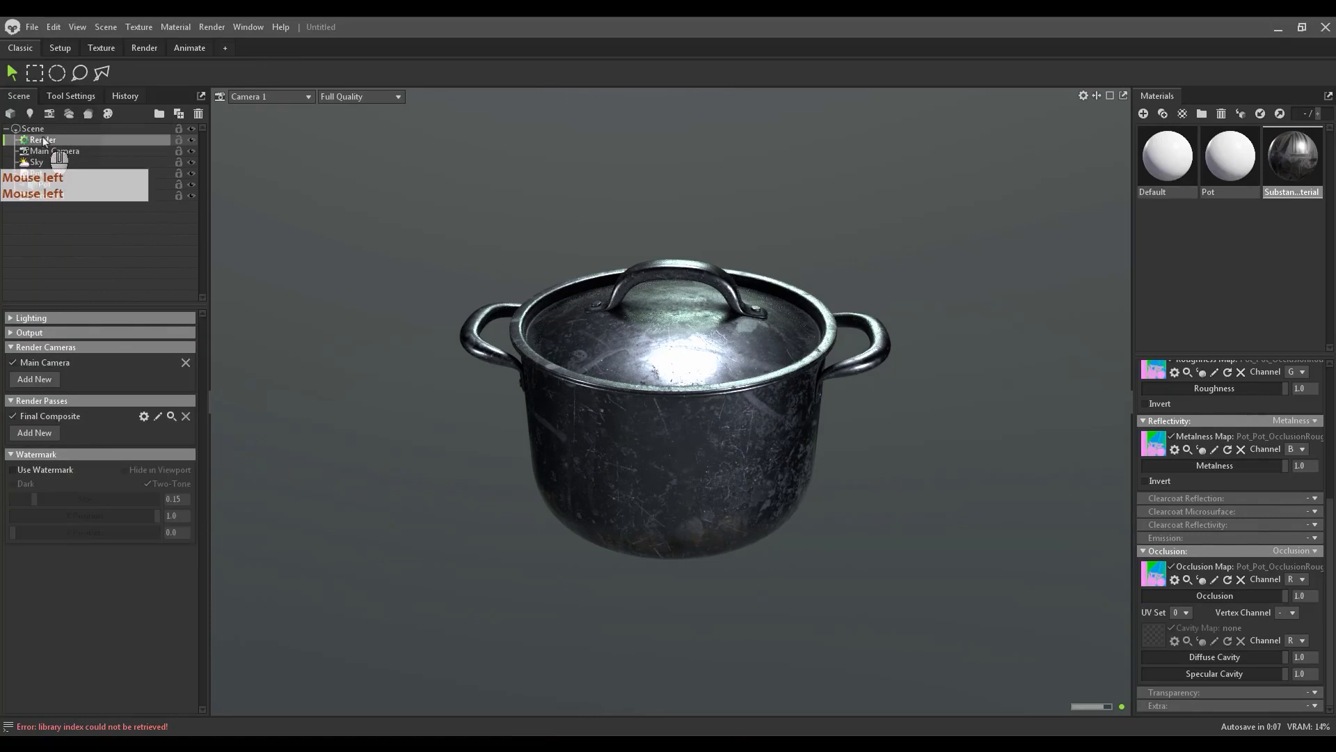
left_click(34, 383)
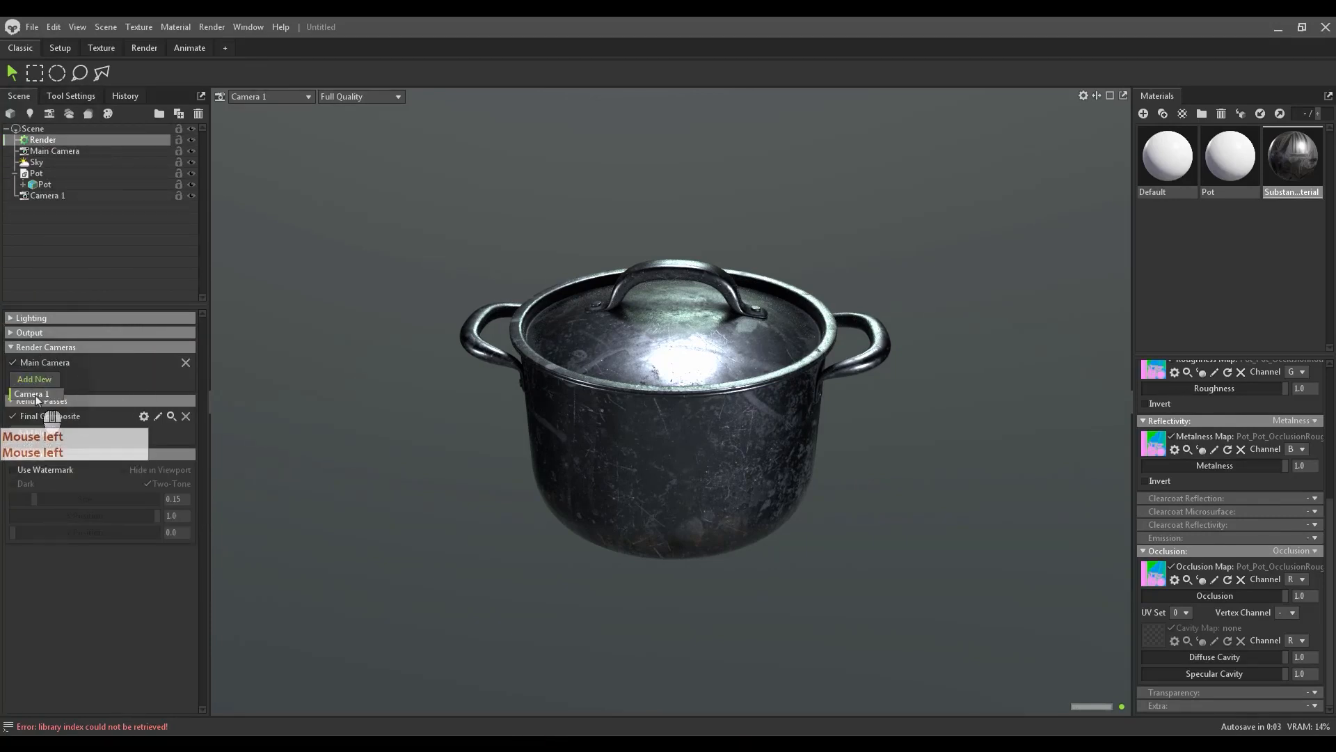
left_click(37, 394)
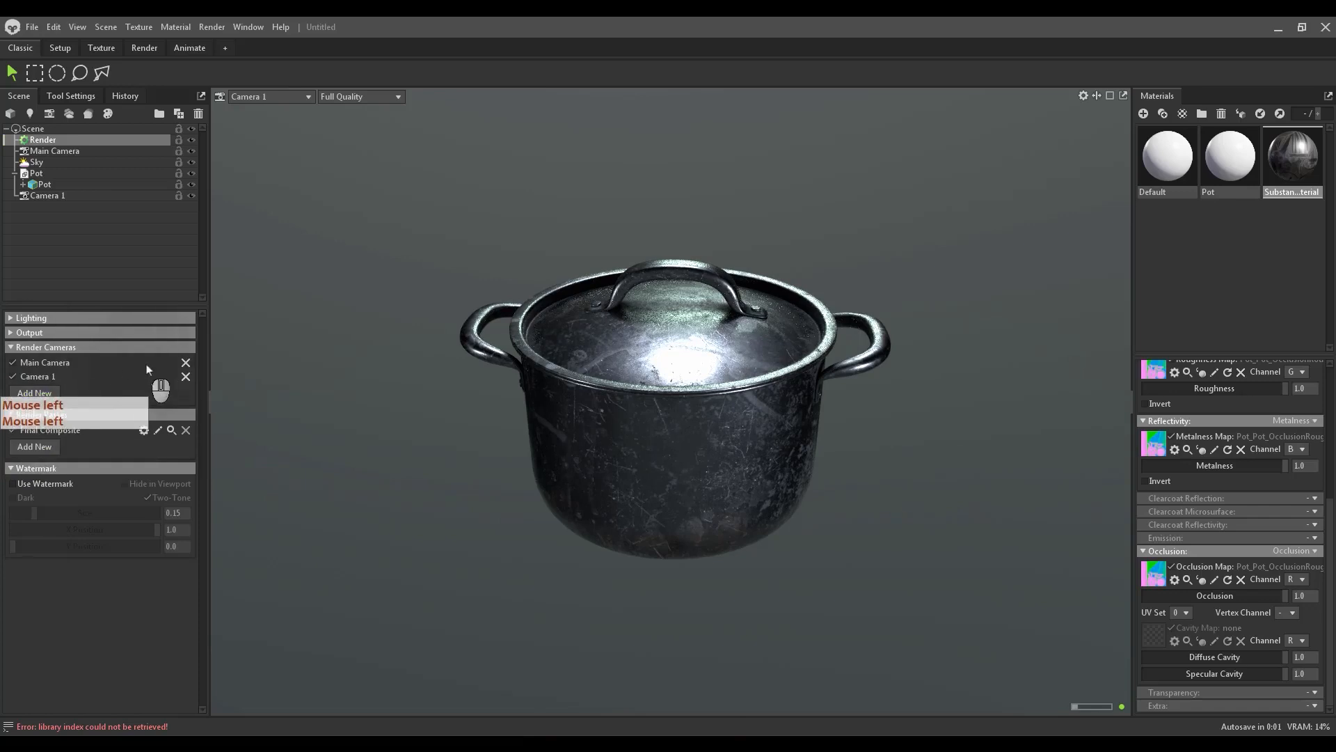
left_click(184, 363)
Collapse the Render Cameras, Watermark and Render Passes sections of the render settings.
left_click(61, 346)
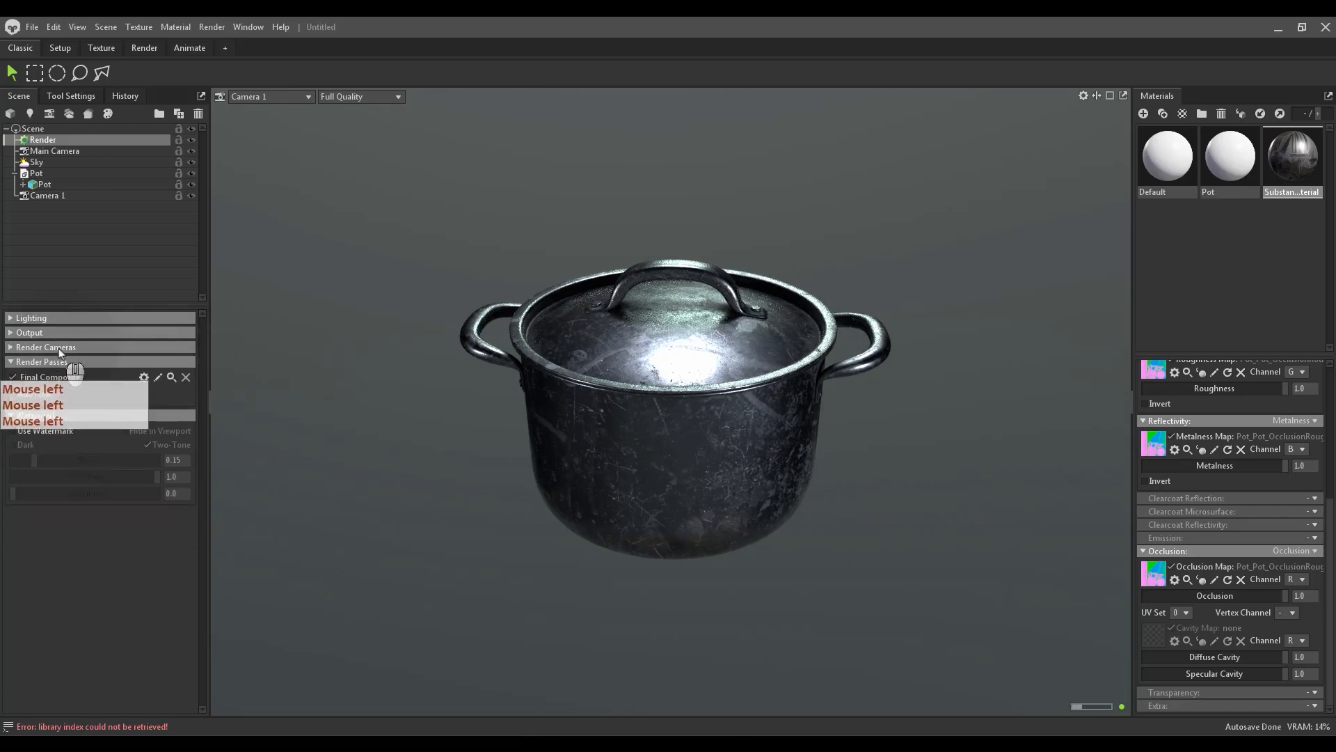
left_click(60, 416)
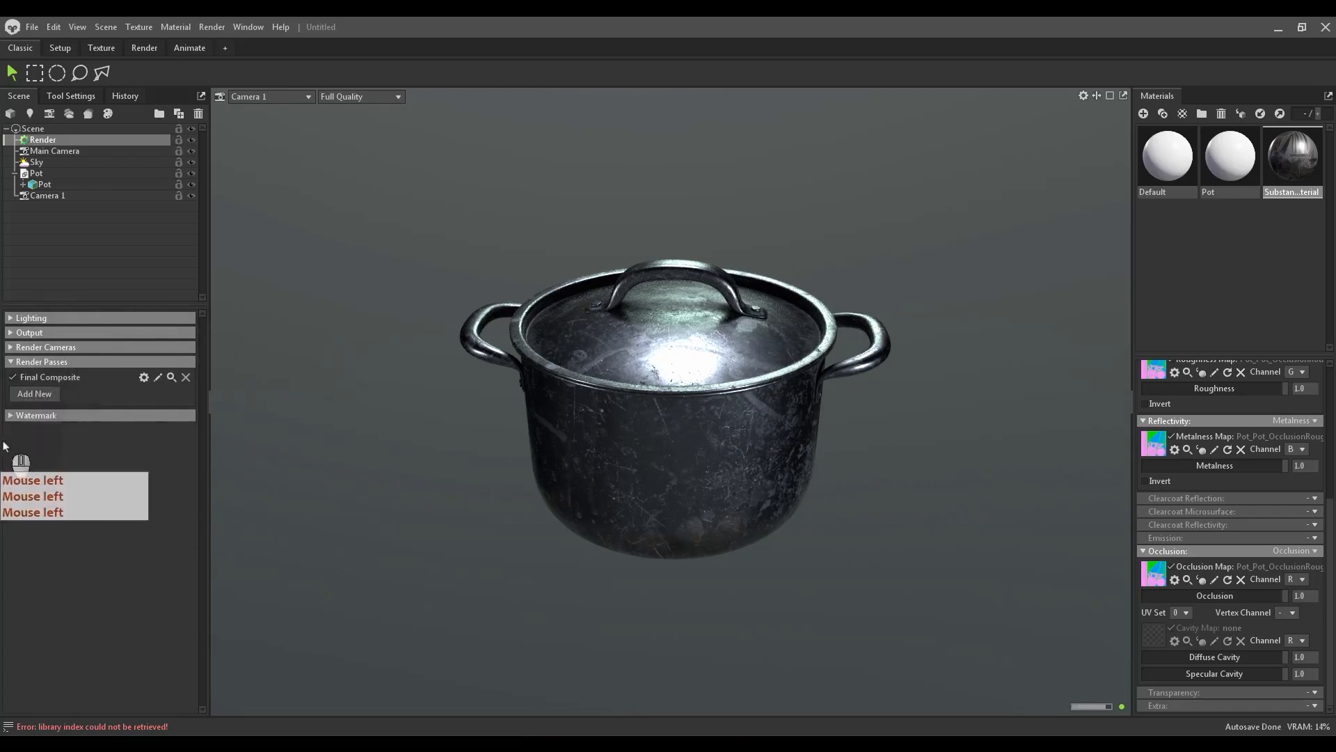
left_click(46, 362)
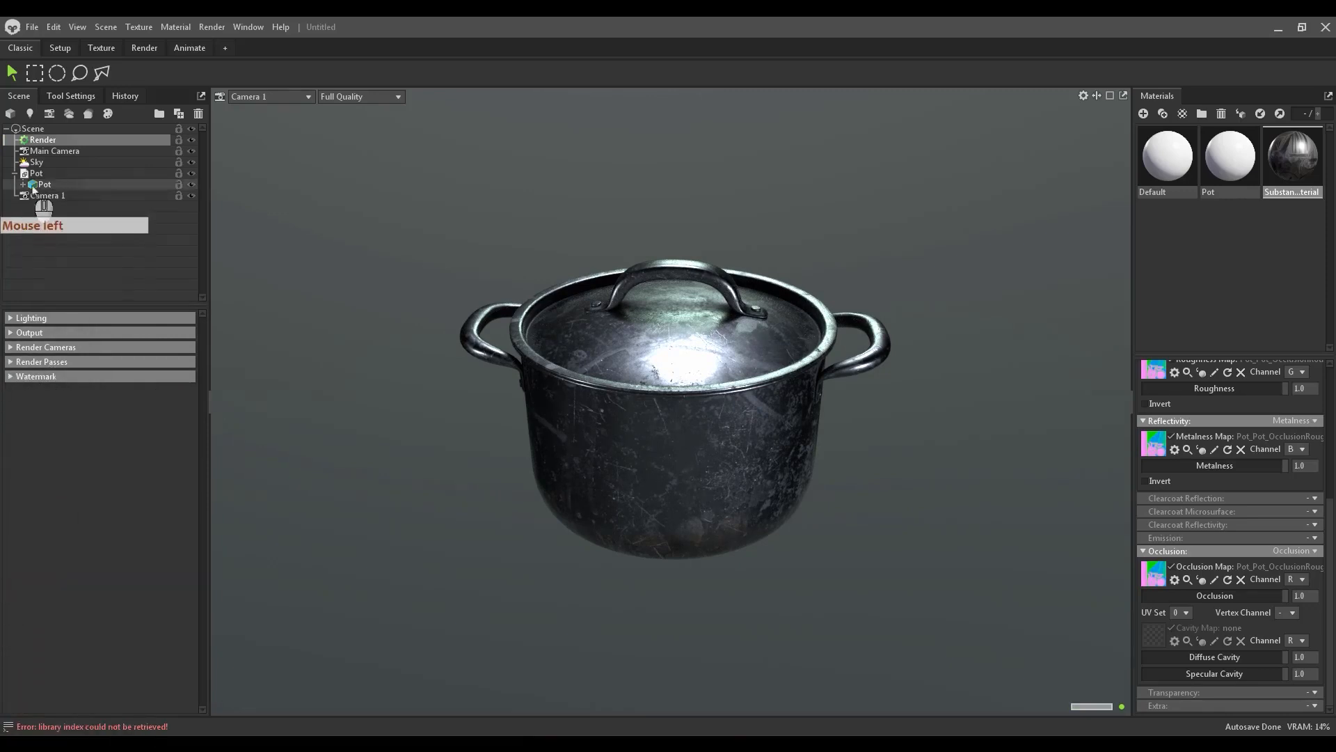
Select Camera 1 in the scene to show its camera settings.
left_click(42, 244)
left_click(42, 139)
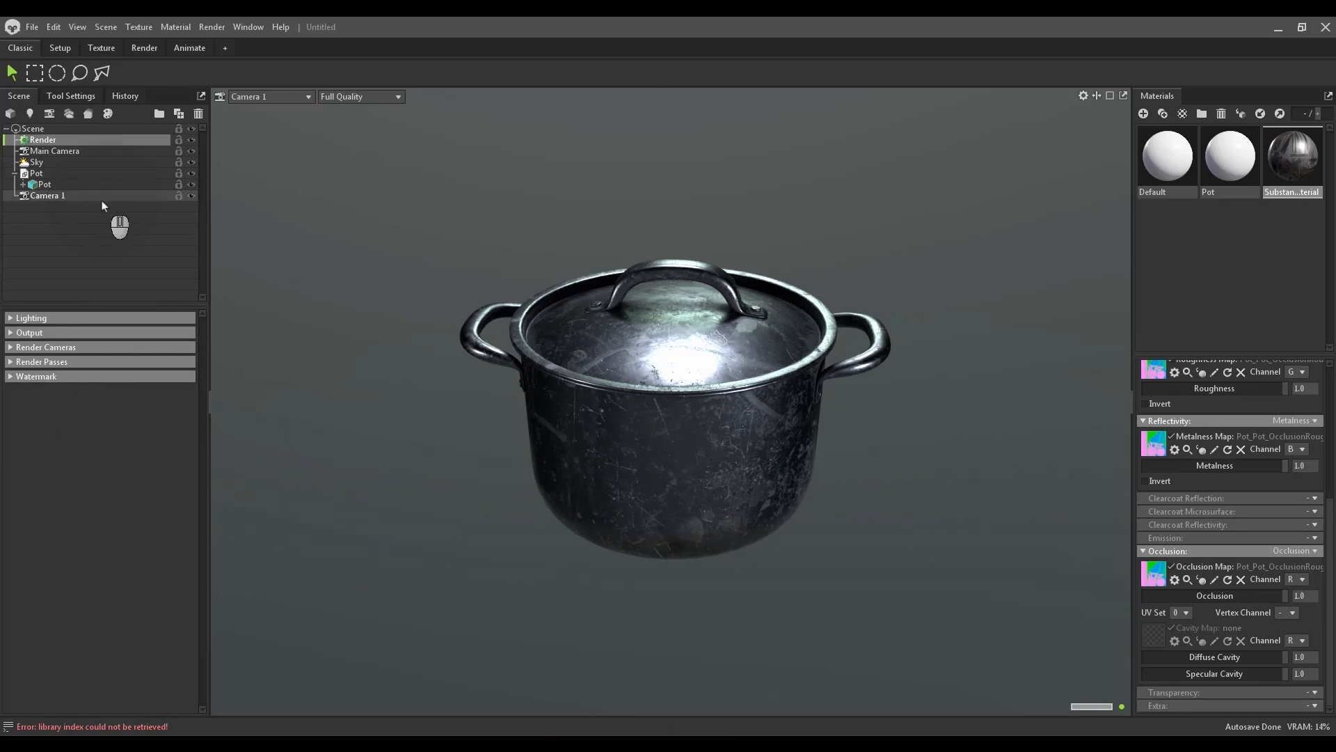
left_click(46, 196)
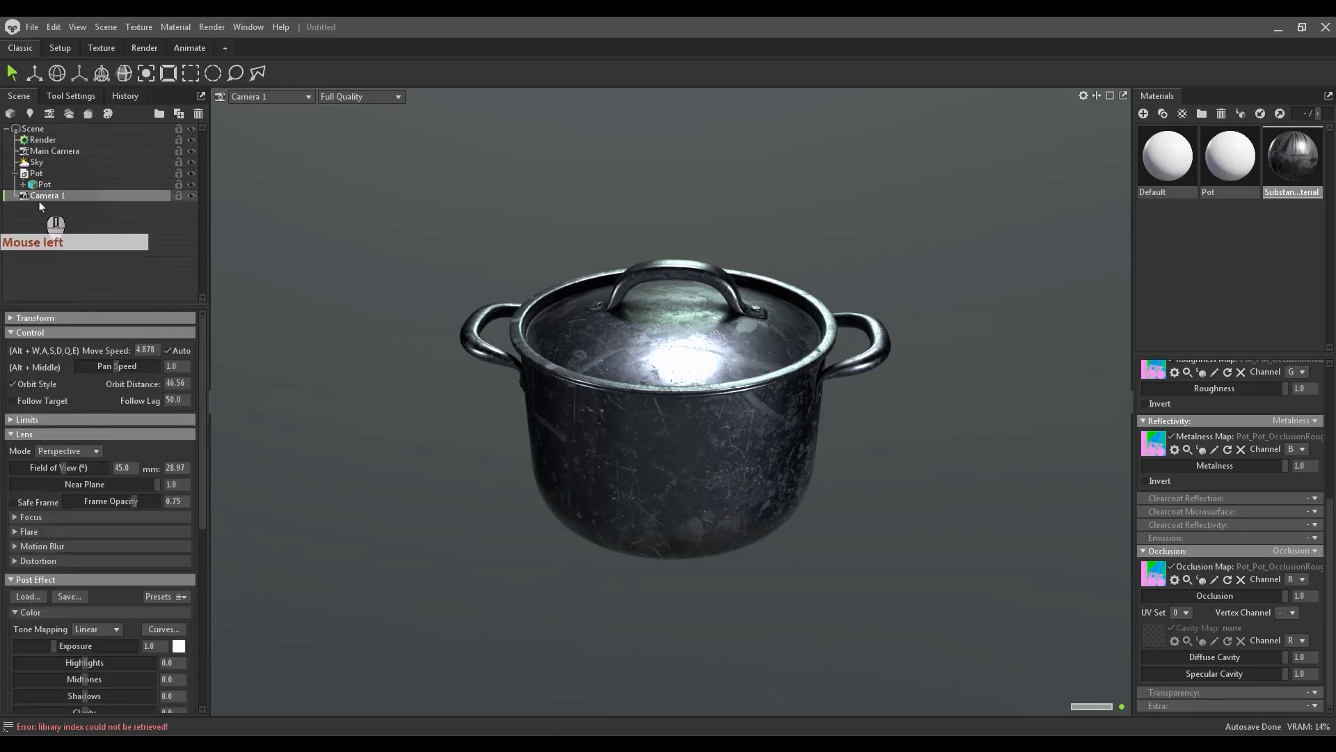
Turn on the safe frame for Camera 1 and frame the pot larger from a slightly raised angle.
left_click(28, 502)
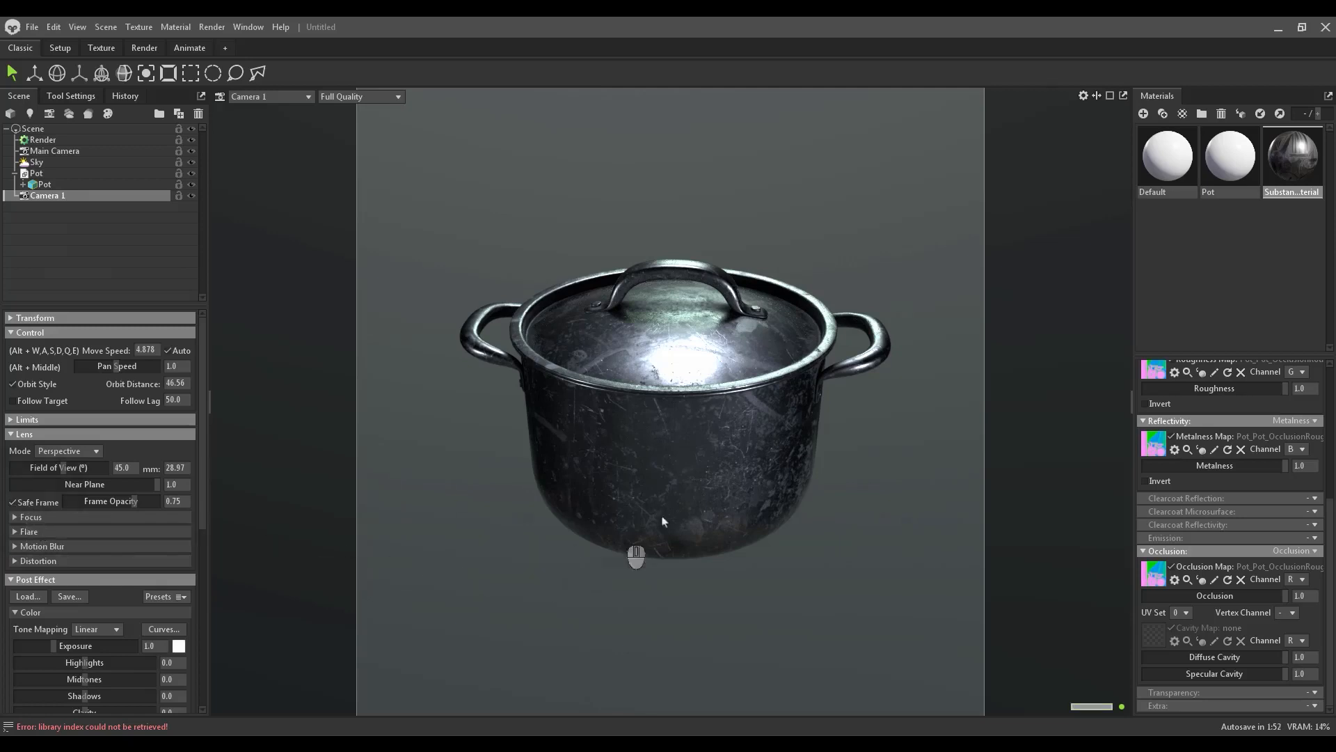
left_click_drag(840, 272, 786, 217, "alt")
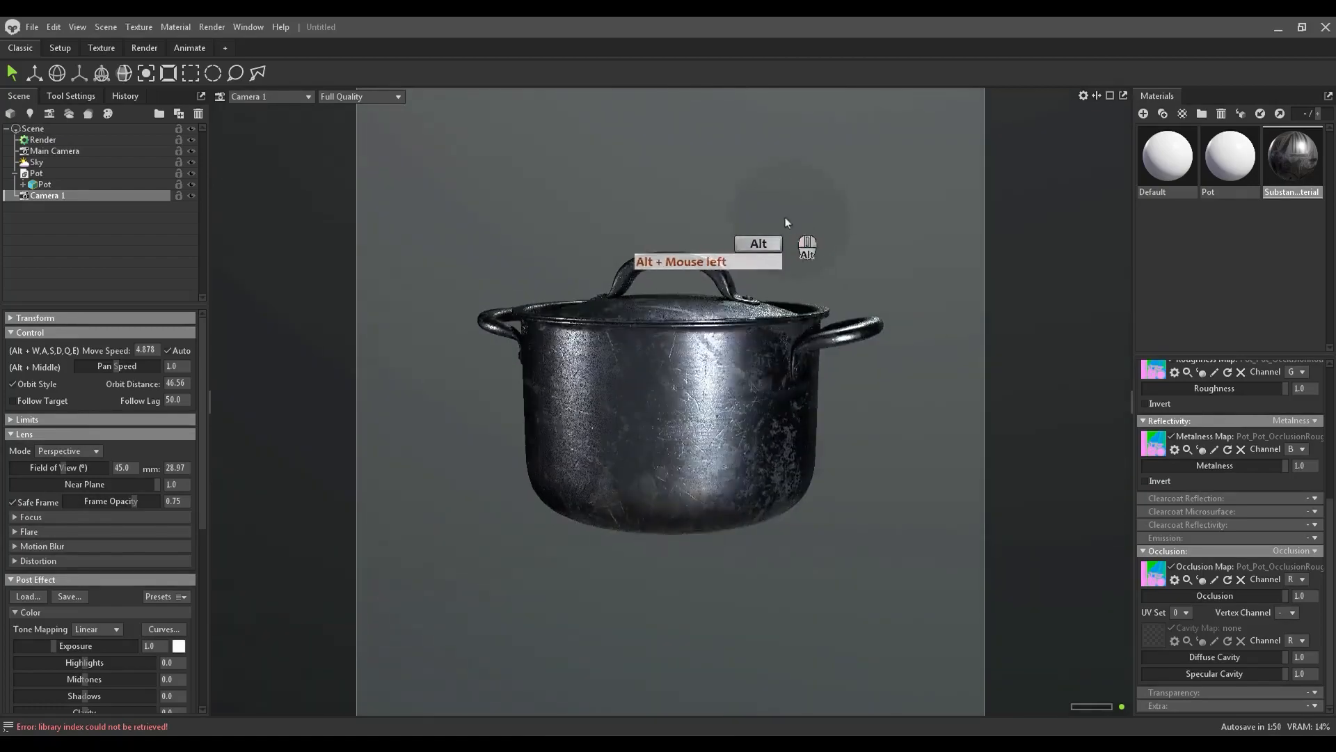
right_click_drag(785, 217, 754, 259, "alt")
middle_click_drag(754, 259, 783, 285, "alt")
mouse_move(783, 285)
left_mouse_down("alt")
mouse_move(750, 226)
mouse_move(766, 278)
mouse_move(754, 325)
mouse_move(787, 298)
left_mouse_up("alt")
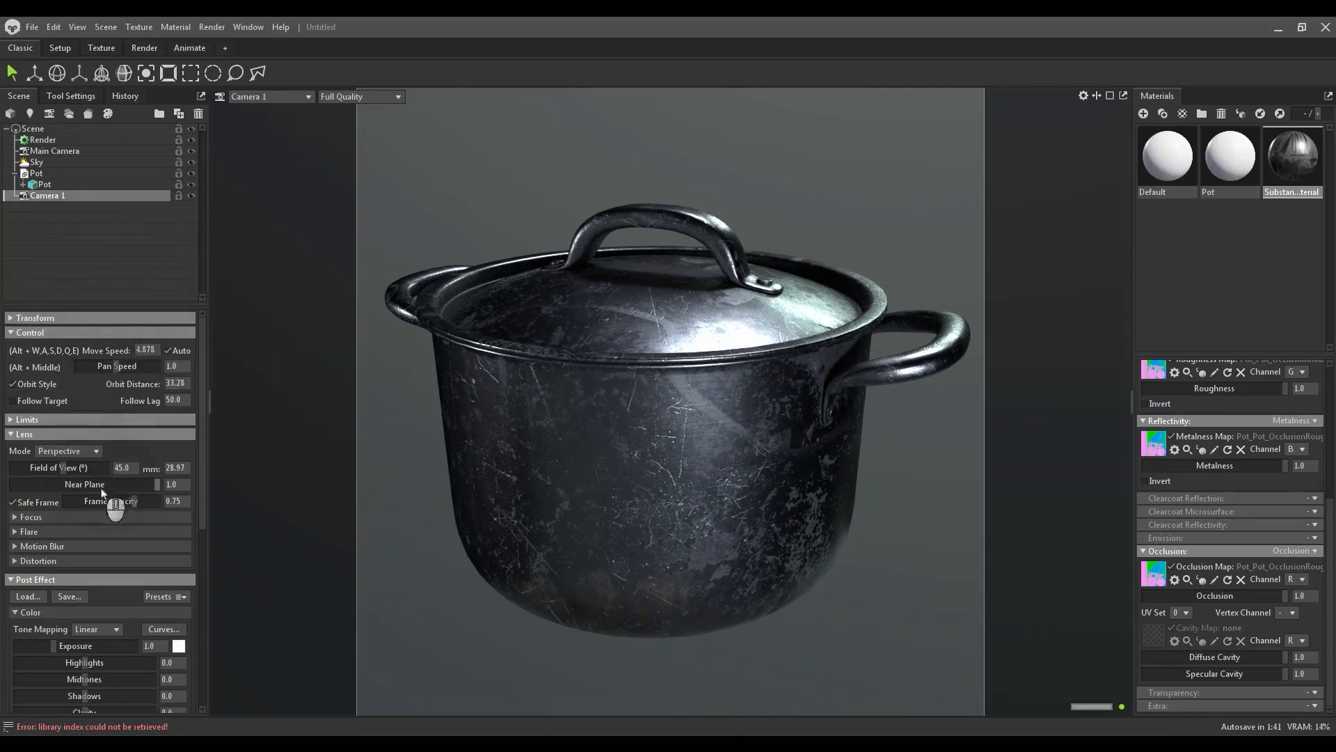
Set Camera 1's focal length to 60 mm.
left_click(177, 469)
left_click(180, 470)
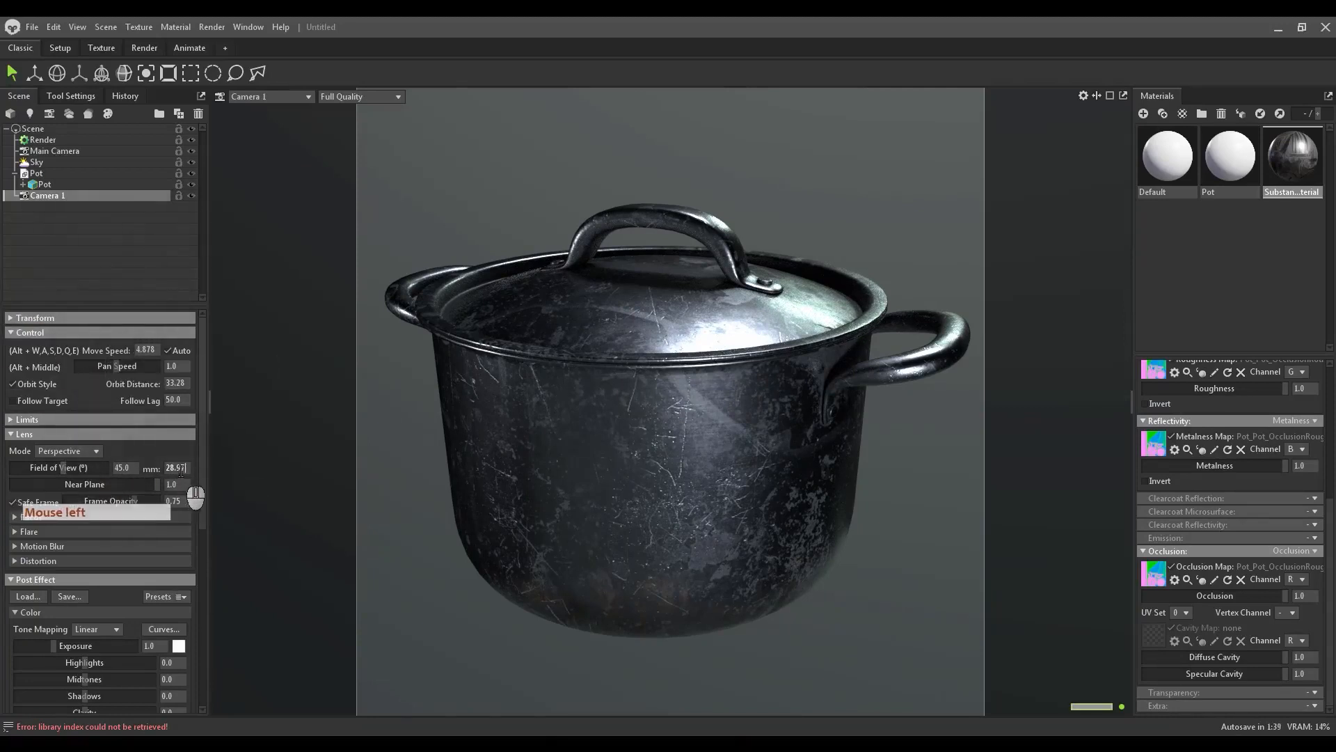
left_click_drag(182, 471, 138, 471)
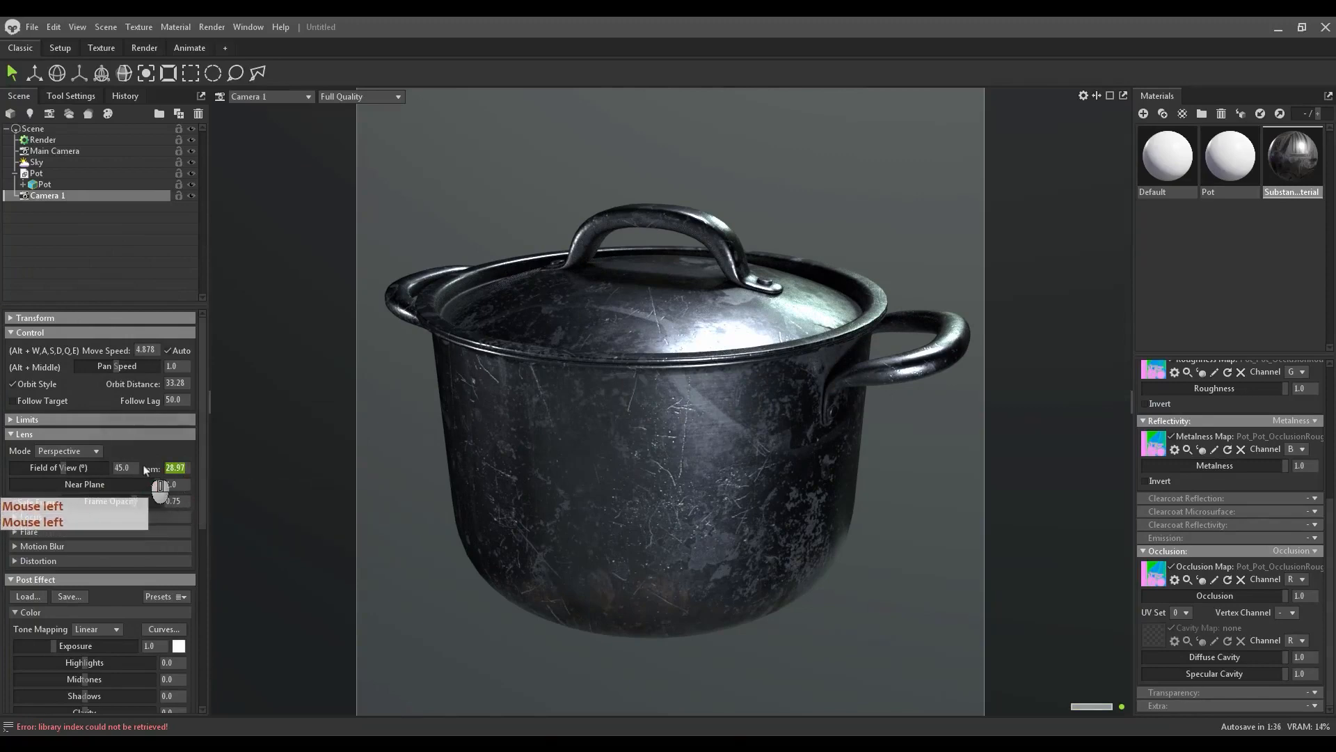
type("60")
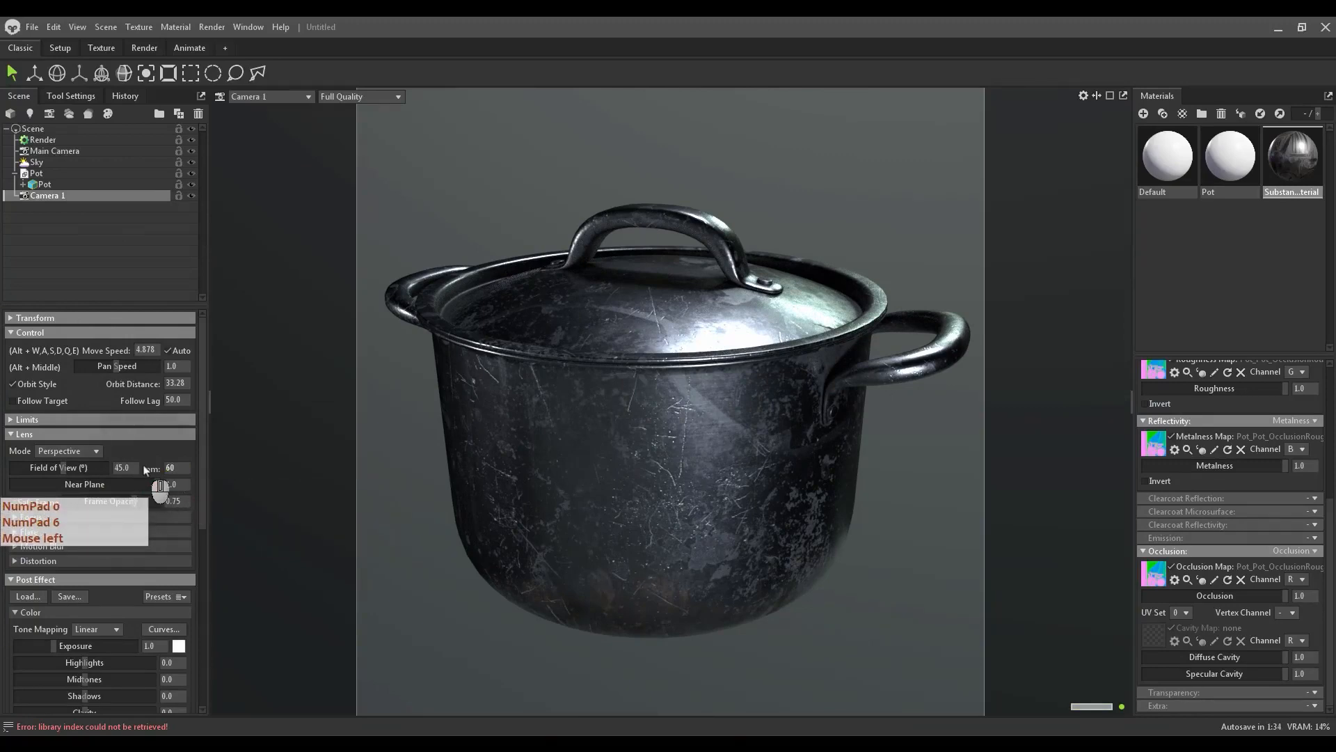
key("Return")
Reframe the camera so the whole pot, including both side handles, fits inside the safe frame from a nearly level angle.
right_click_drag(787, 470, 808, 363, "alt")
mouse_move(808, 363)
left_mouse_down("alt")
mouse_move(769, 421)
mouse_move(767, 337)
mouse_move(823, 307)
mouse_move(841, 334)
mouse_move(796, 364)
left_mouse_up("alt")
middle_click_drag(797, 360, 808, 375, "alt")
mouse_move(807, 375)
right_mouse_down("alt")
mouse_move(806, 411)
mouse_move(801, 394)
right_mouse_up("alt")
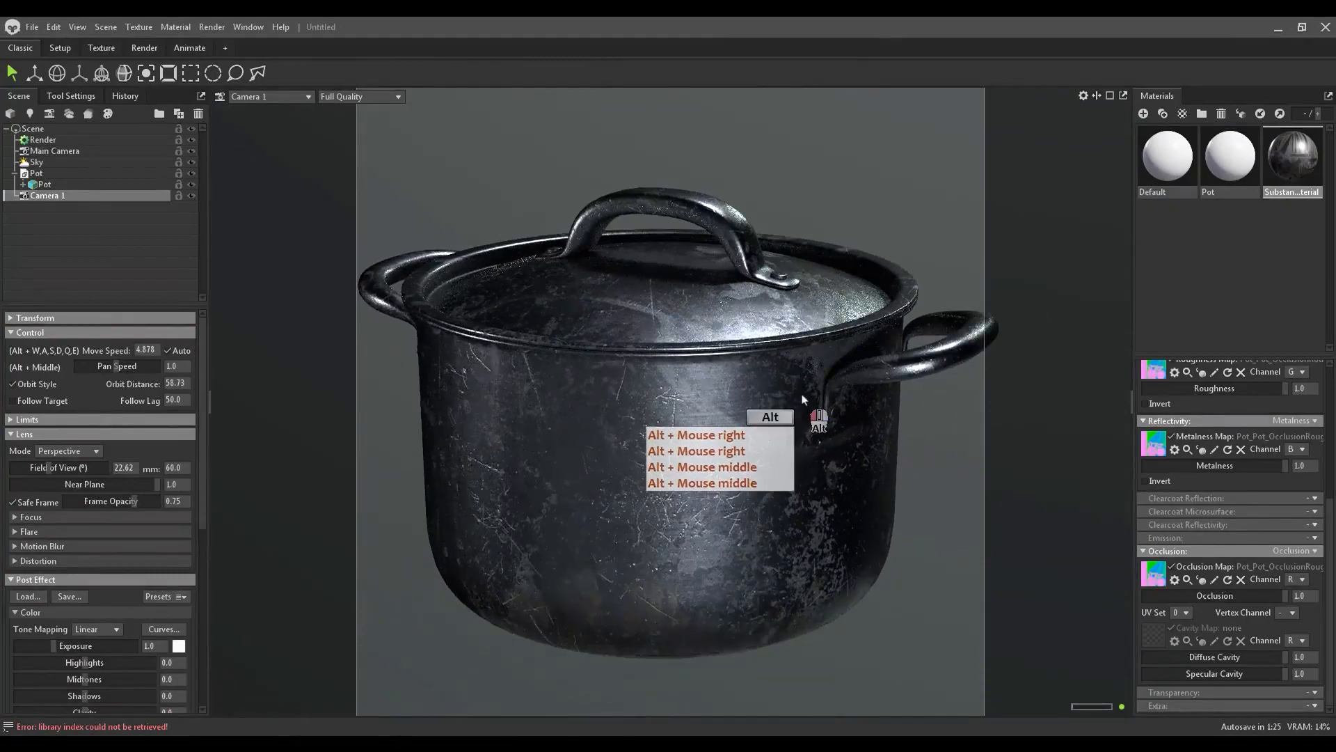
left_click_drag(800, 394, 784, 403, "alt")
right_click_drag(784, 404, 780, 402, "alt")
left_click_drag(780, 401, 969, 216, "alt")
left_click_drag(957, 327, 808, 459, "alt")
mouse_move(807, 460)
right_mouse_down("alt")
mouse_move(808, 484)
mouse_move(804, 471)
right_mouse_up("alt")
left_click_drag(804, 470, 839, 444, "alt")
middle_click_drag(839, 444, 858, 433, "alt")
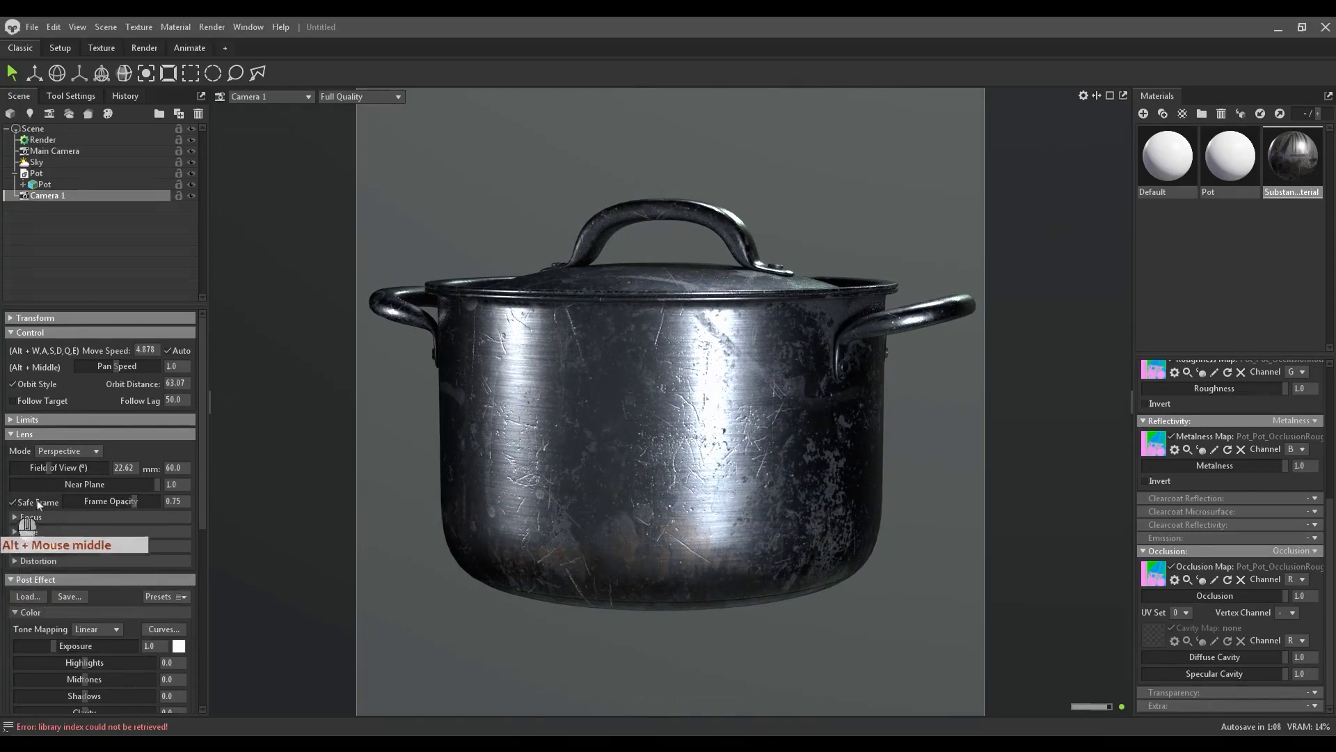
Compare Post Effect and Ray Traced depth of field in Camera 1's focus settings and keep Ray Traced.
left_click(66, 518)
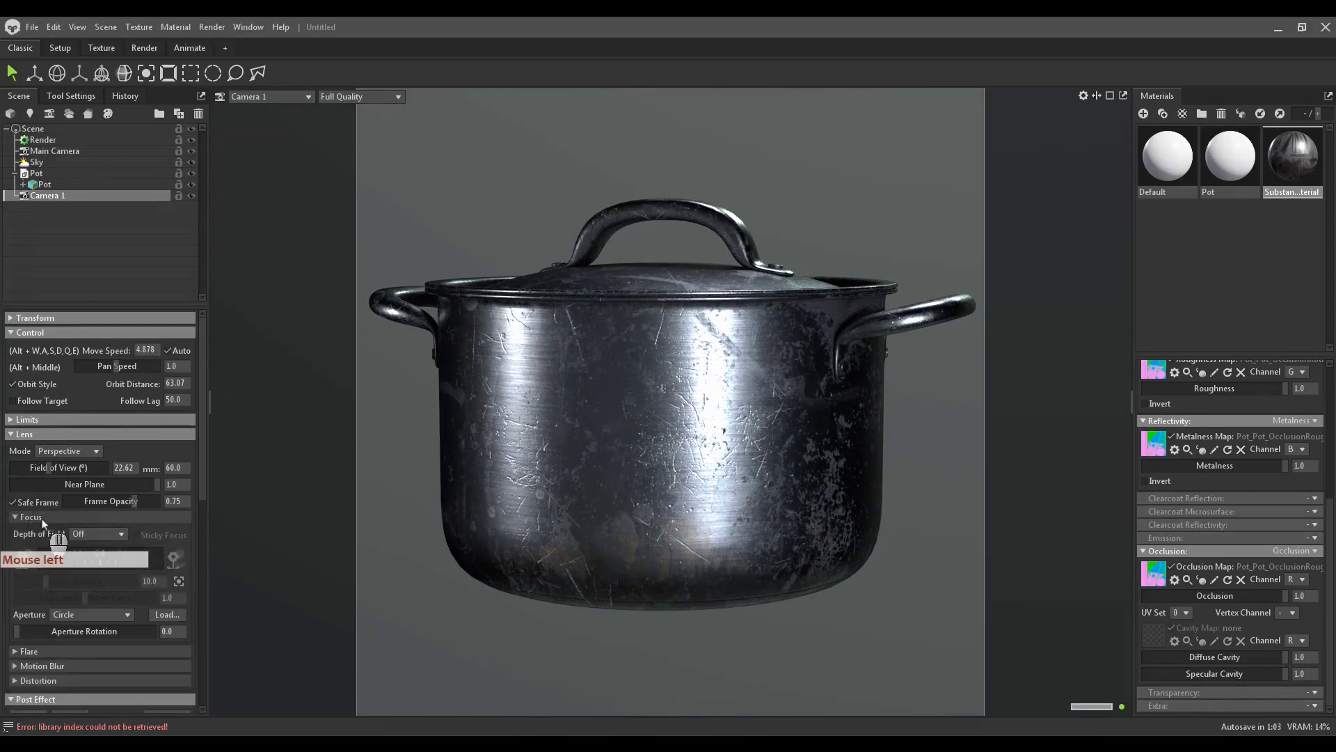
left_click(99, 533)
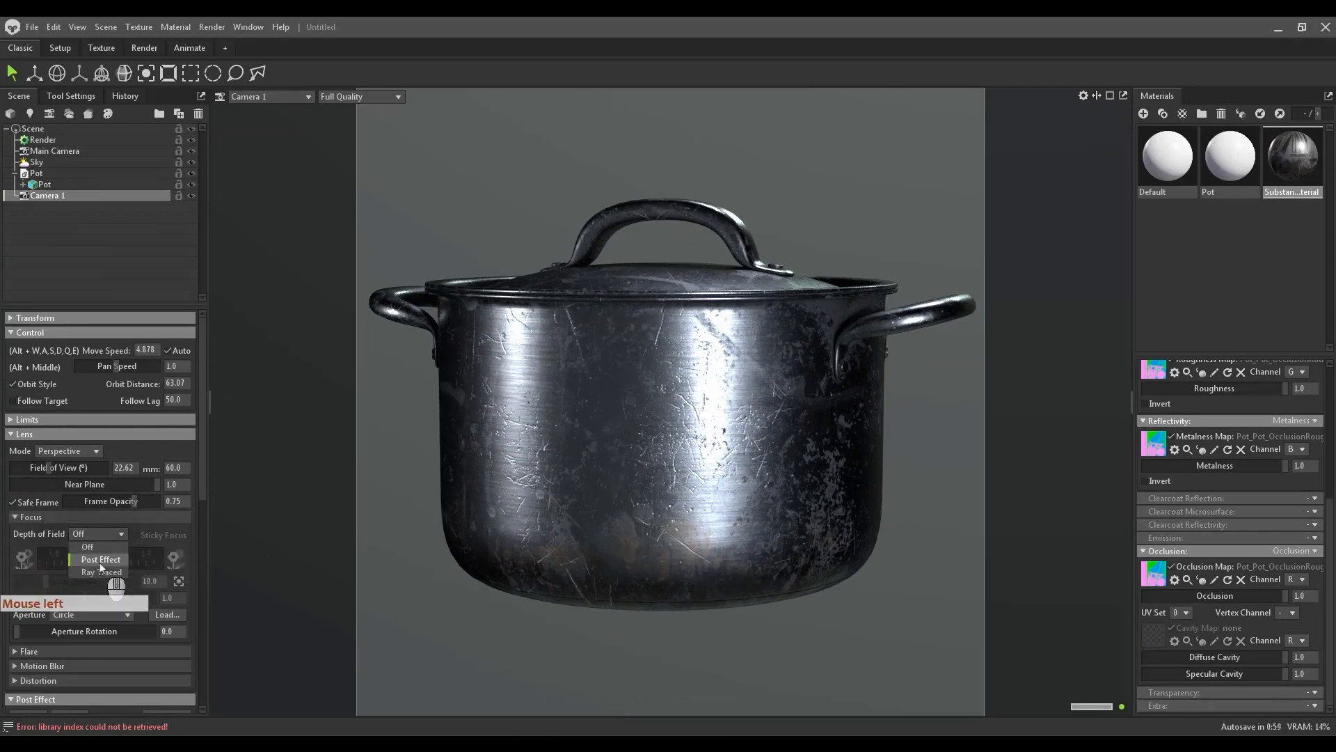
left_click(101, 559)
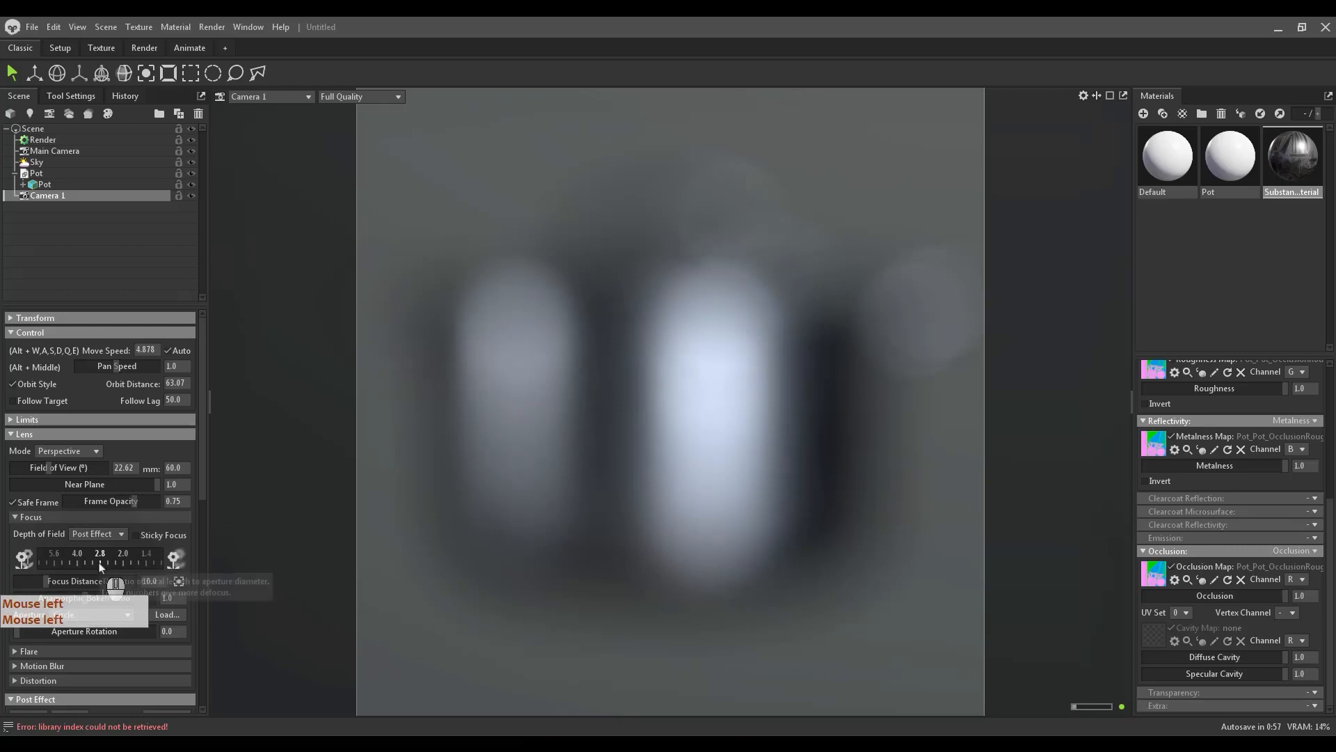
left_click(99, 534)
left_click(101, 571)
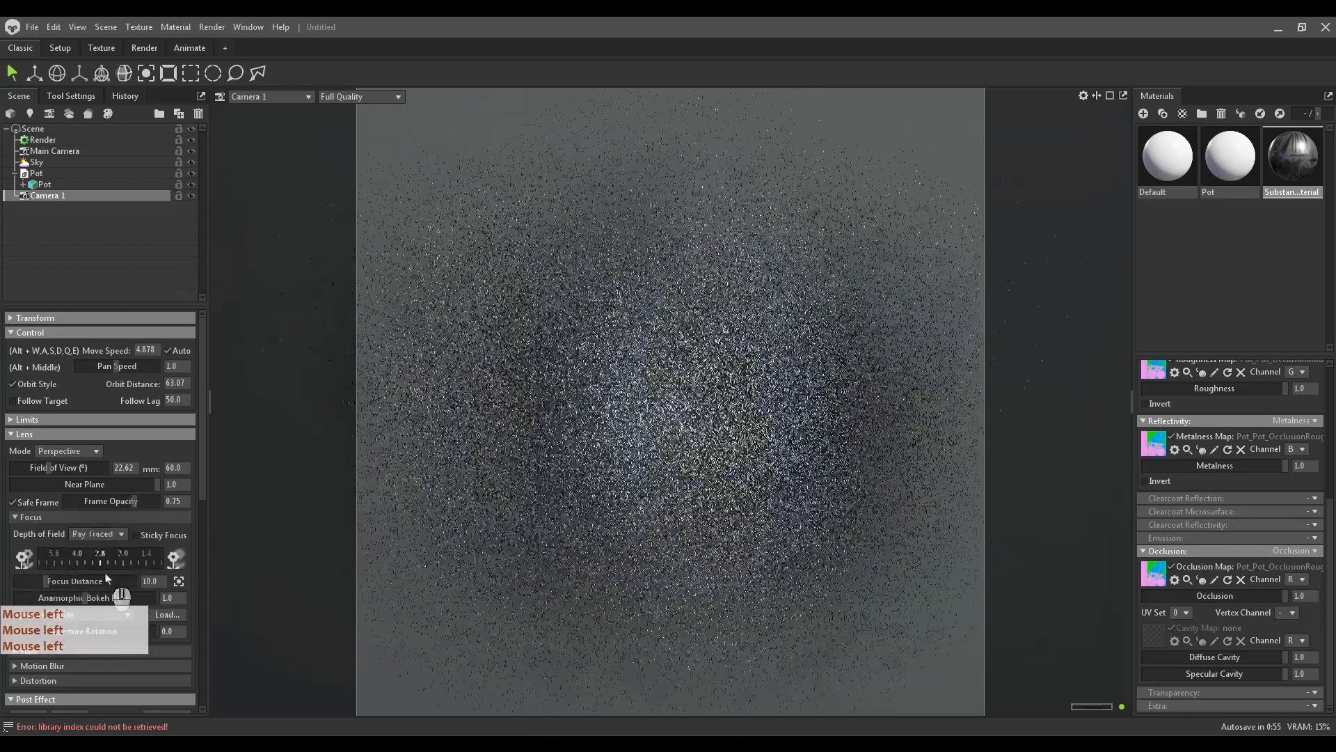
left_click(99, 534)
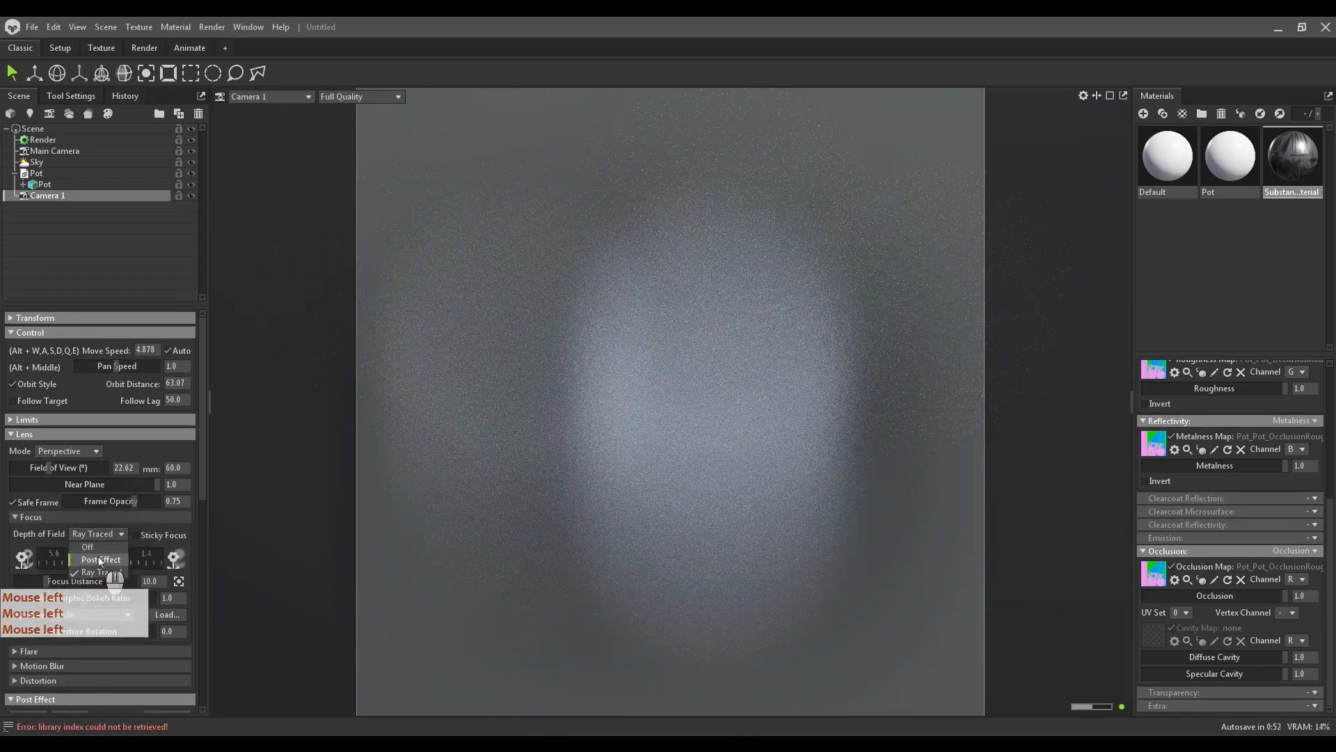
left_click(100, 559)
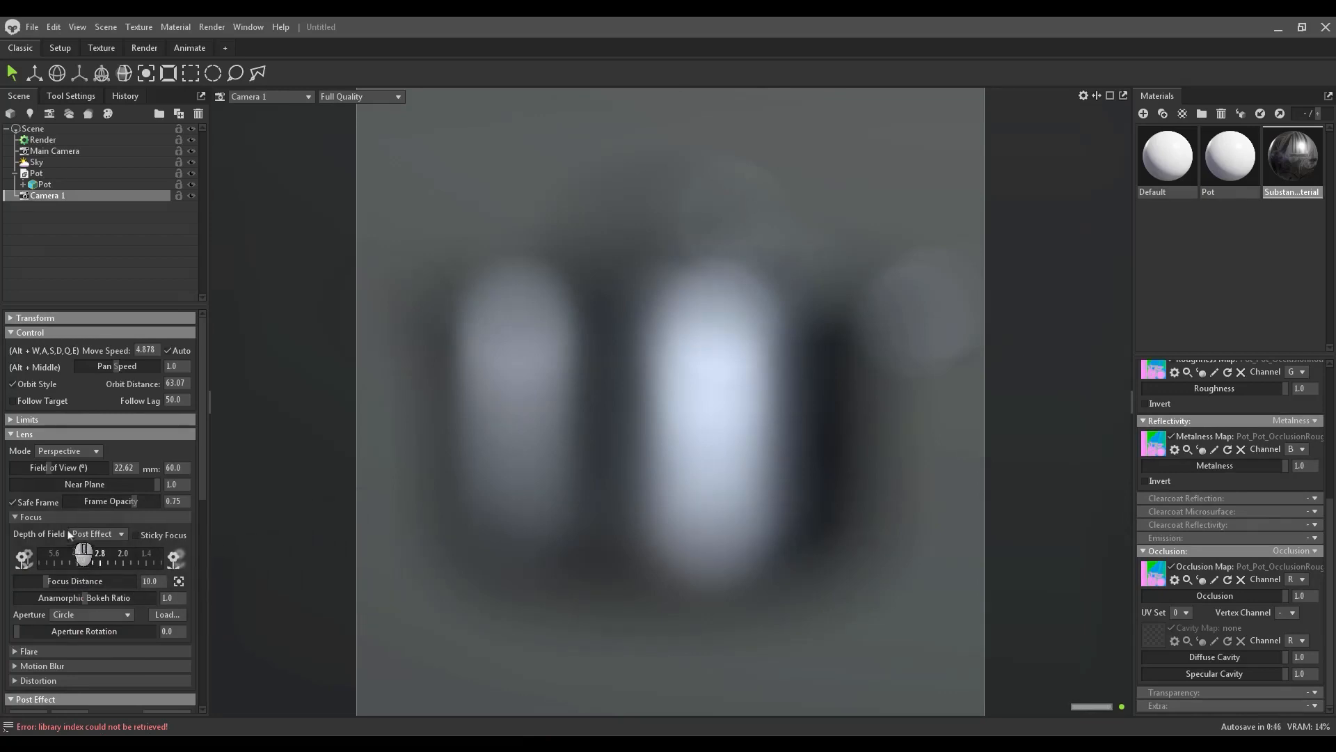
left_click(94, 534)
left_click(98, 572)
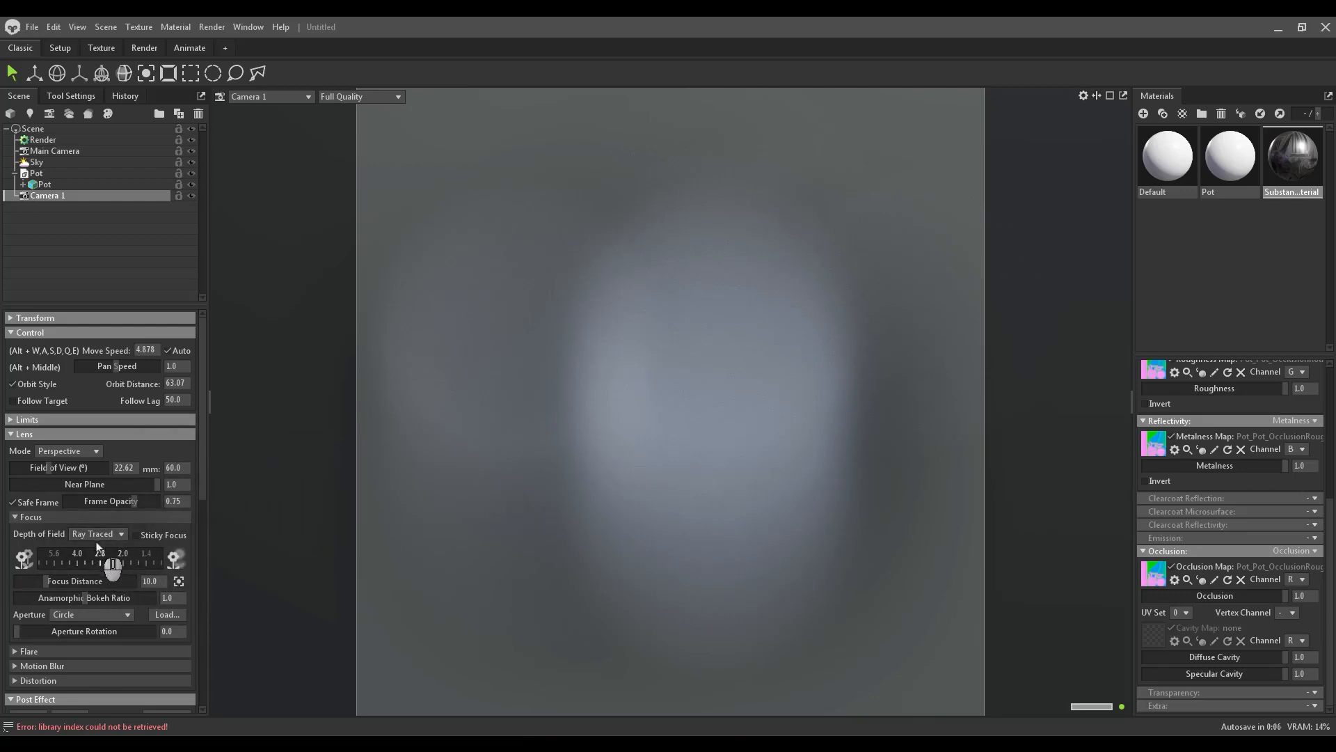
Place the camera's focus point on the middle of the pot's front wall.
middle_click(670, 400)
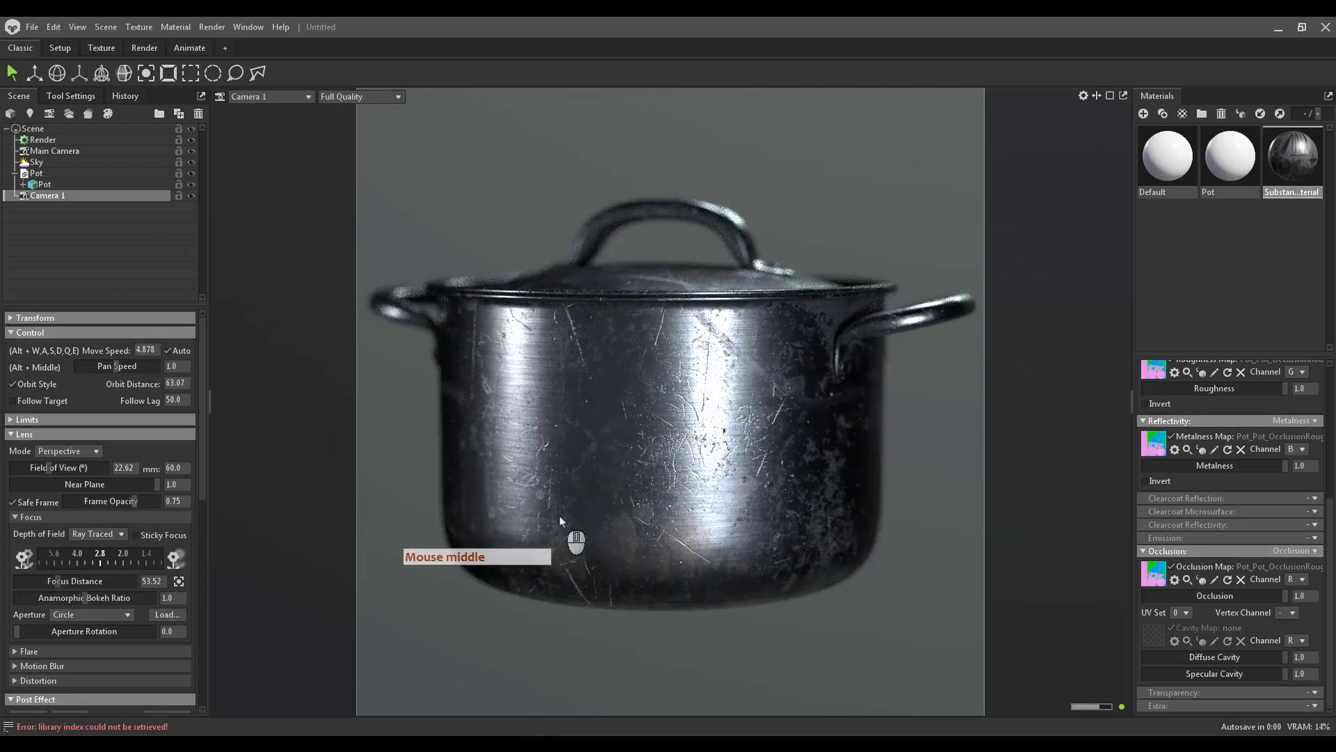
middle_click(635, 402)
middle_click(676, 401)
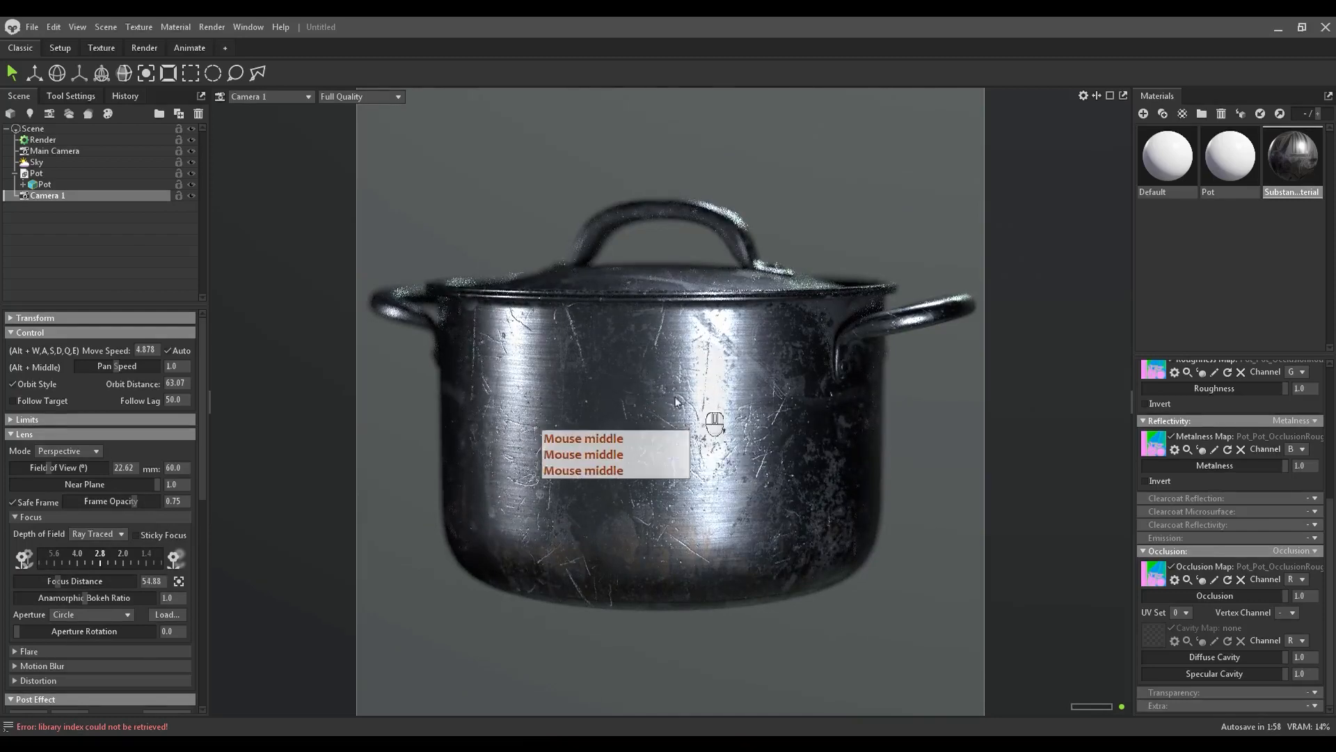
middle_click(660, 400)
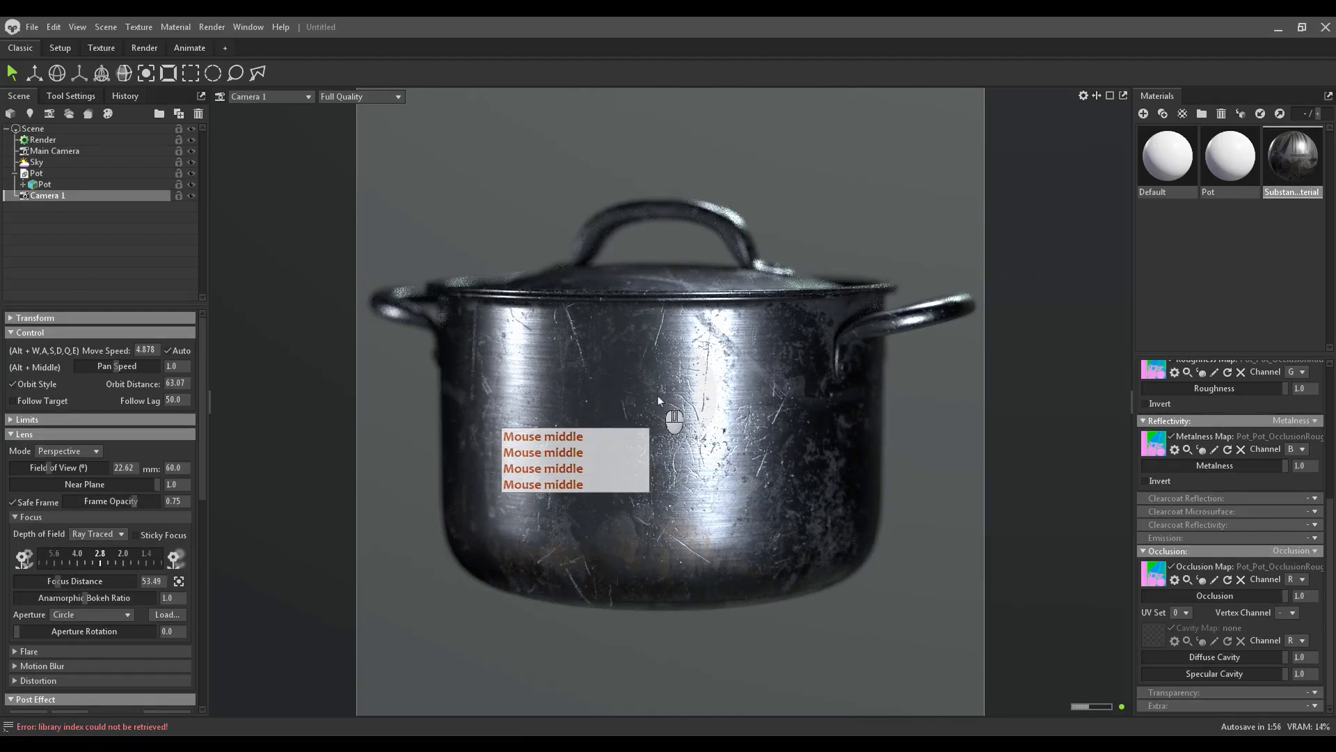
middle_click(15, 636)
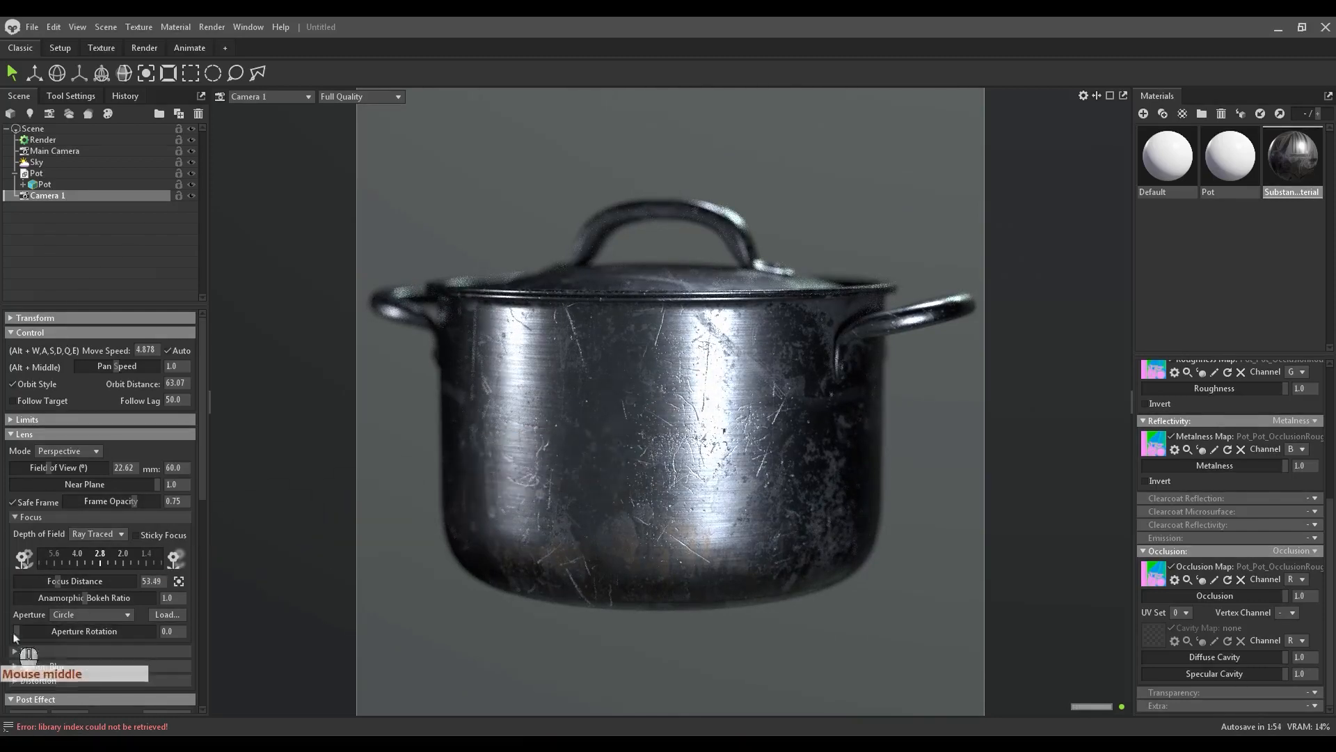
Try a wider aperture of 1.0 and refocus on the upper front of the pot's body.
left_click(136, 565)
left_click(137, 565)
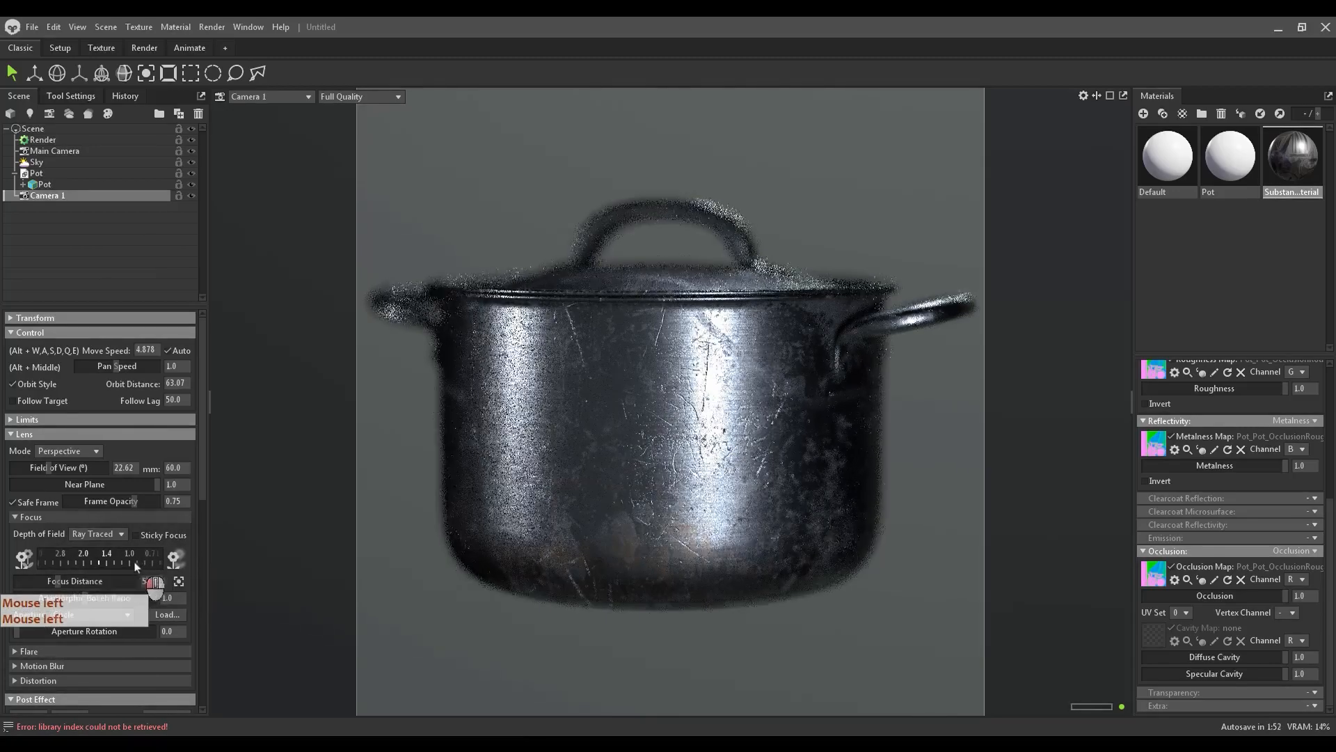
mouse_move(135, 562)
left_mouse_down()
mouse_move(113, 561)
mouse_move(178, 556)
mouse_move(30, 578)
mouse_move(236, 560)
mouse_move(73, 577)
mouse_move(237, 575)
mouse_move(170, 586)
mouse_move(160, 572)
mouse_move(98, 567)
mouse_move(167, 568)
mouse_move(161, 554)
mouse_move(117, 555)
left_mouse_up()
middle_click(640, 387)
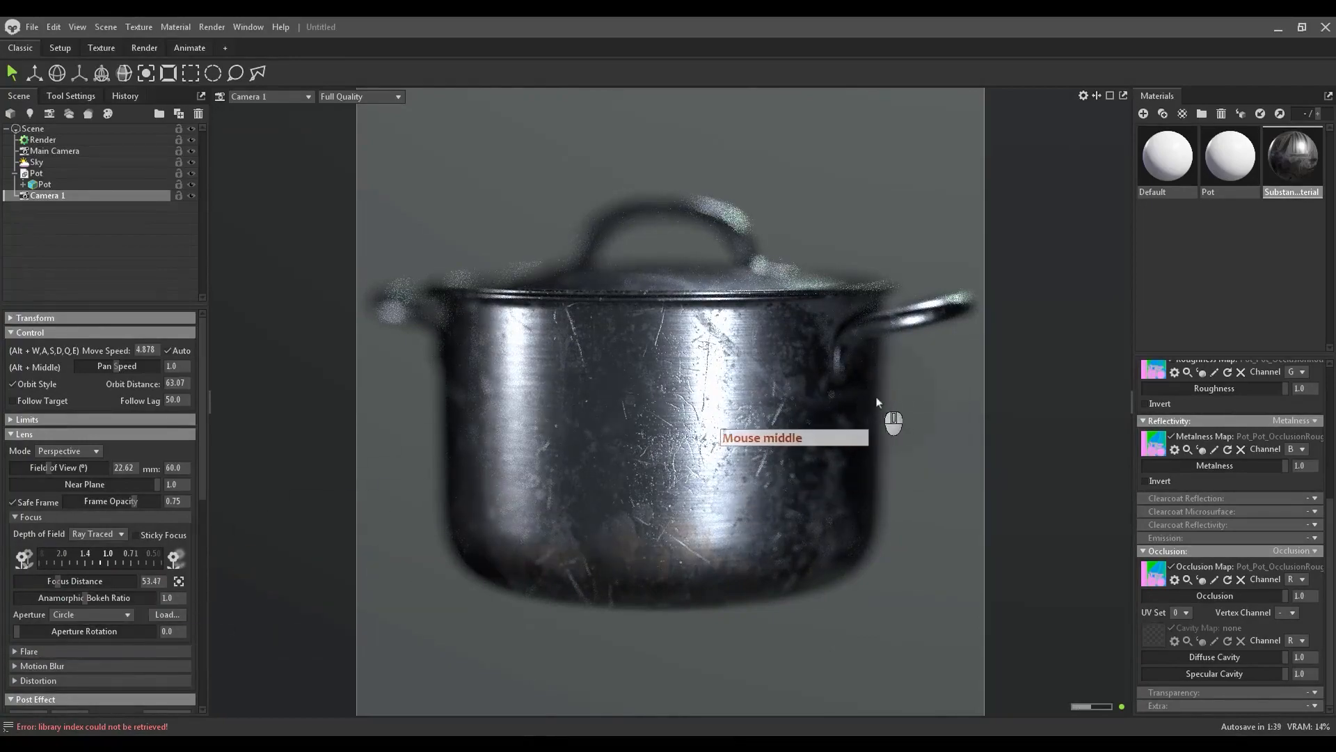
Refocus on the pot's front wall from a slightly higher, closer camera angle and set the aperture to 5.6.
left_click_drag(863, 369, 837, 389, "alt")
middle_click_drag(836, 390, 835, 391, "alt")
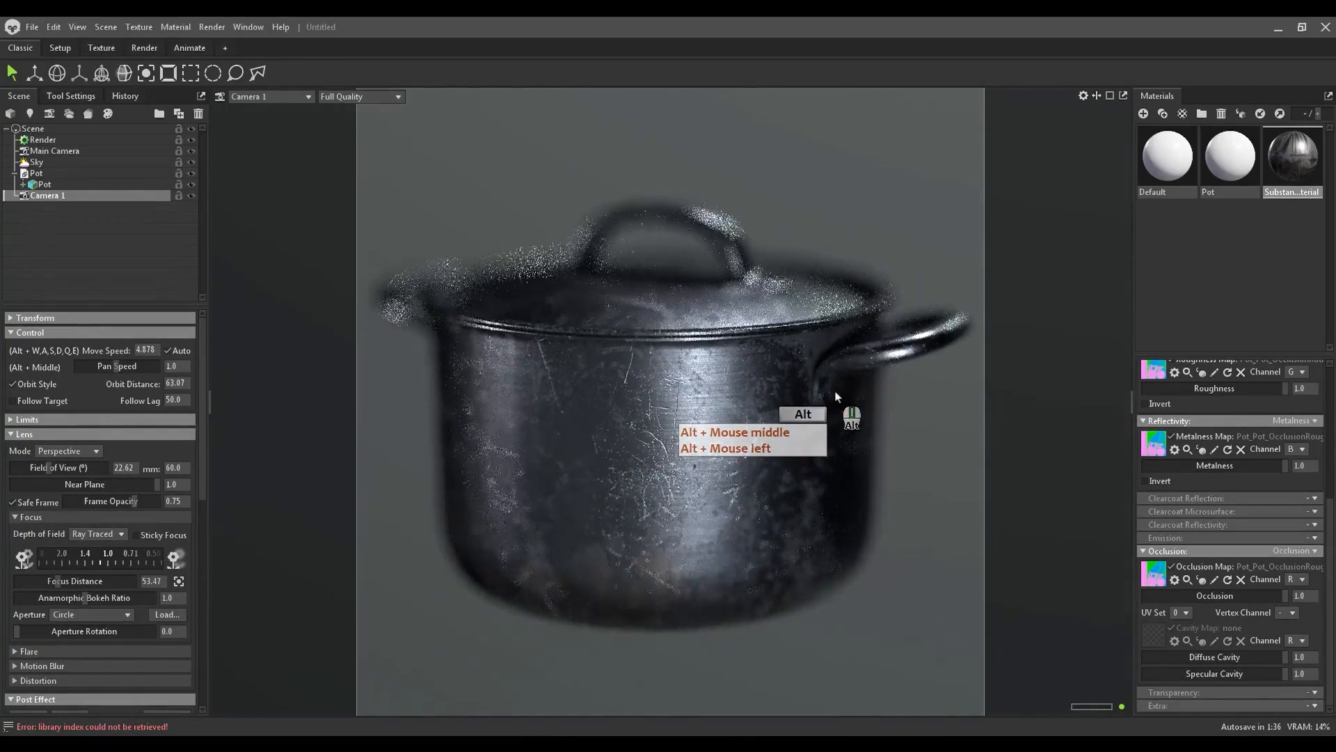
right_click_drag(835, 392, 844, 394, "alt")
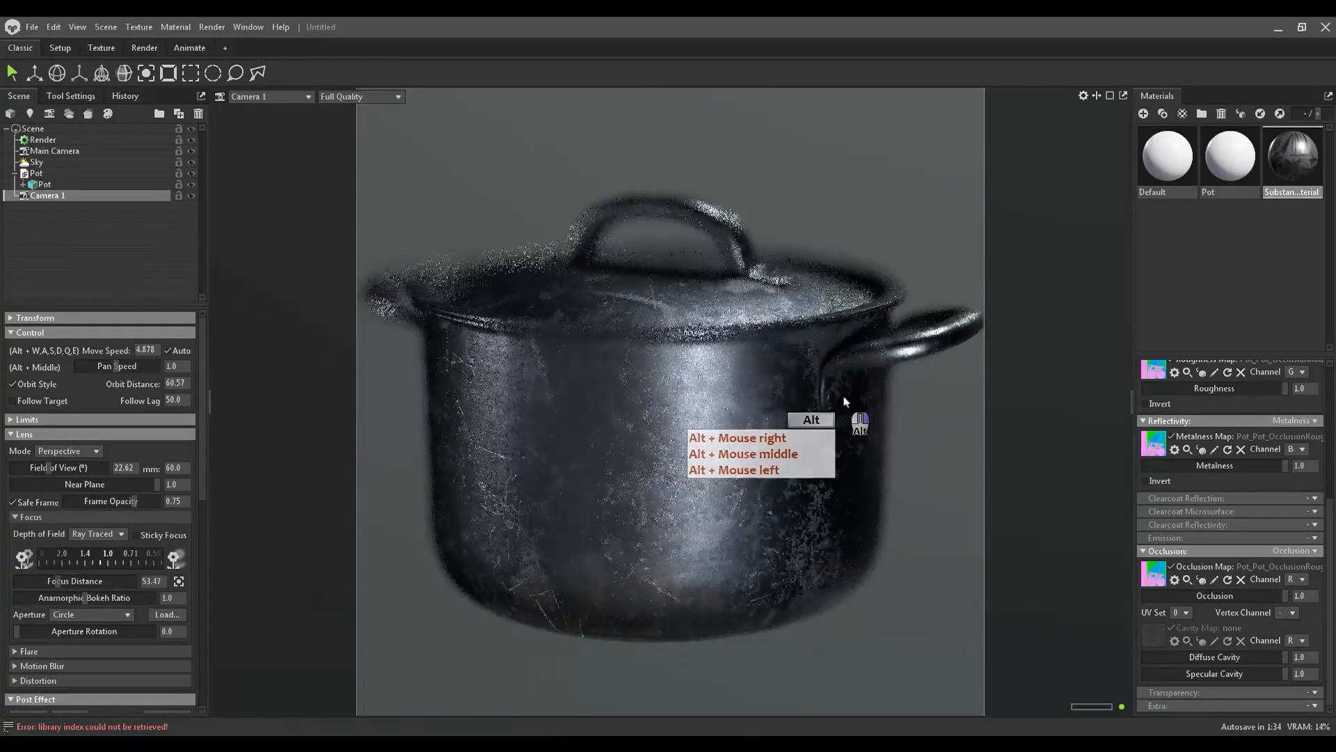
middle_click(602, 383)
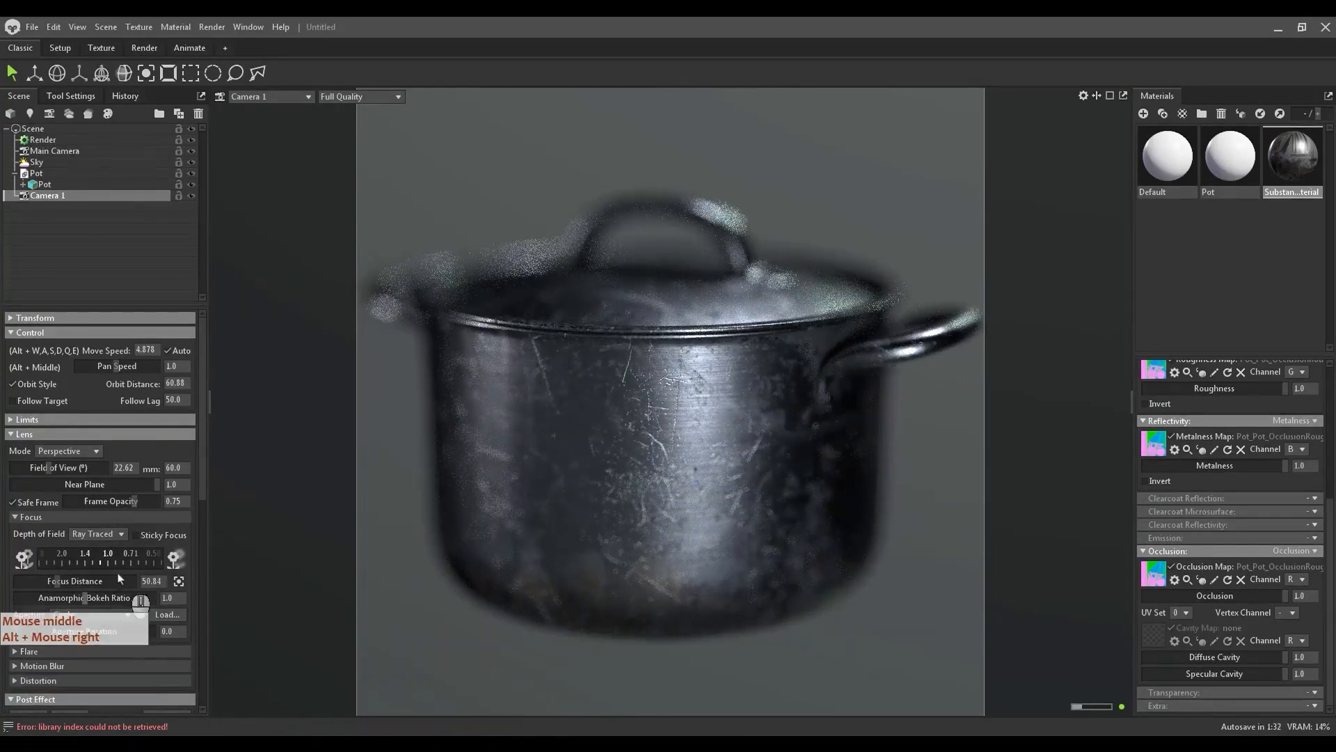
left_click_drag(120, 558, 215, 555)
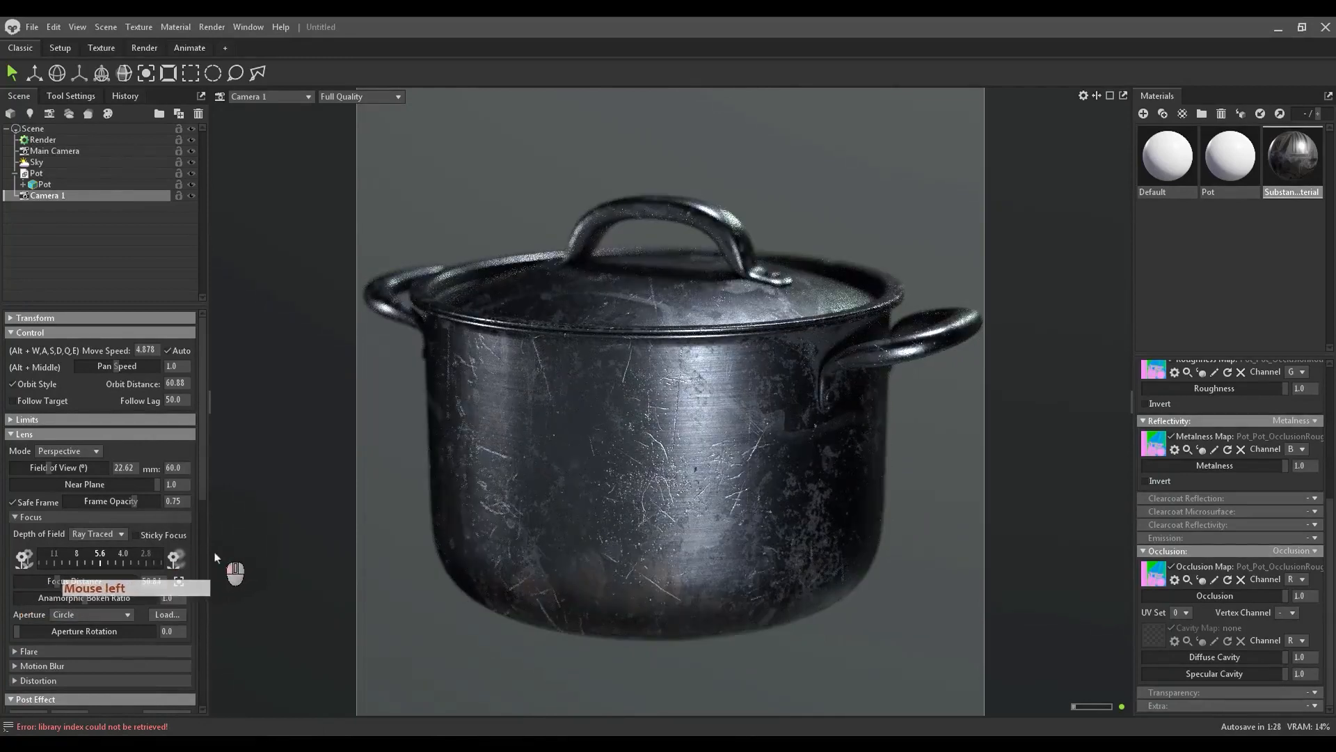
Switch the depth of field to Post Effect for comparison and return it to Ray Traced.
left_click(96, 534)
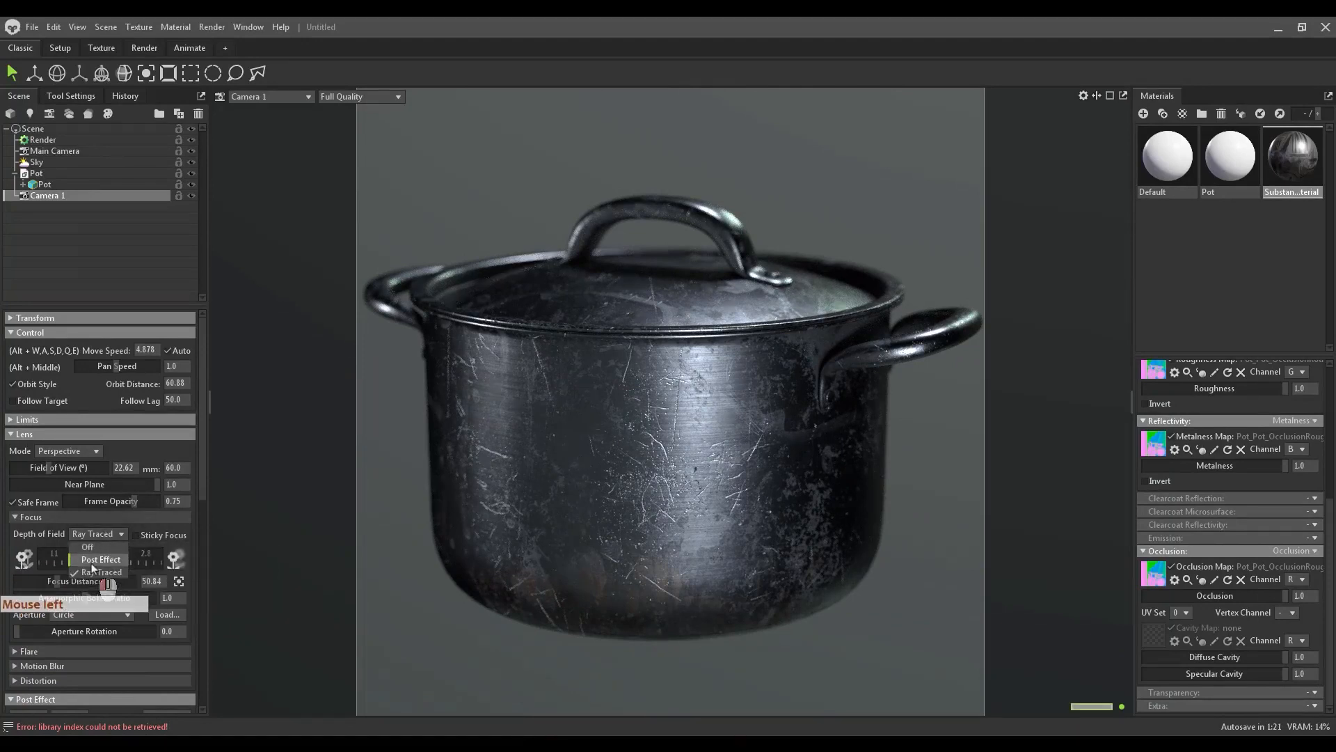
left_click(92, 561)
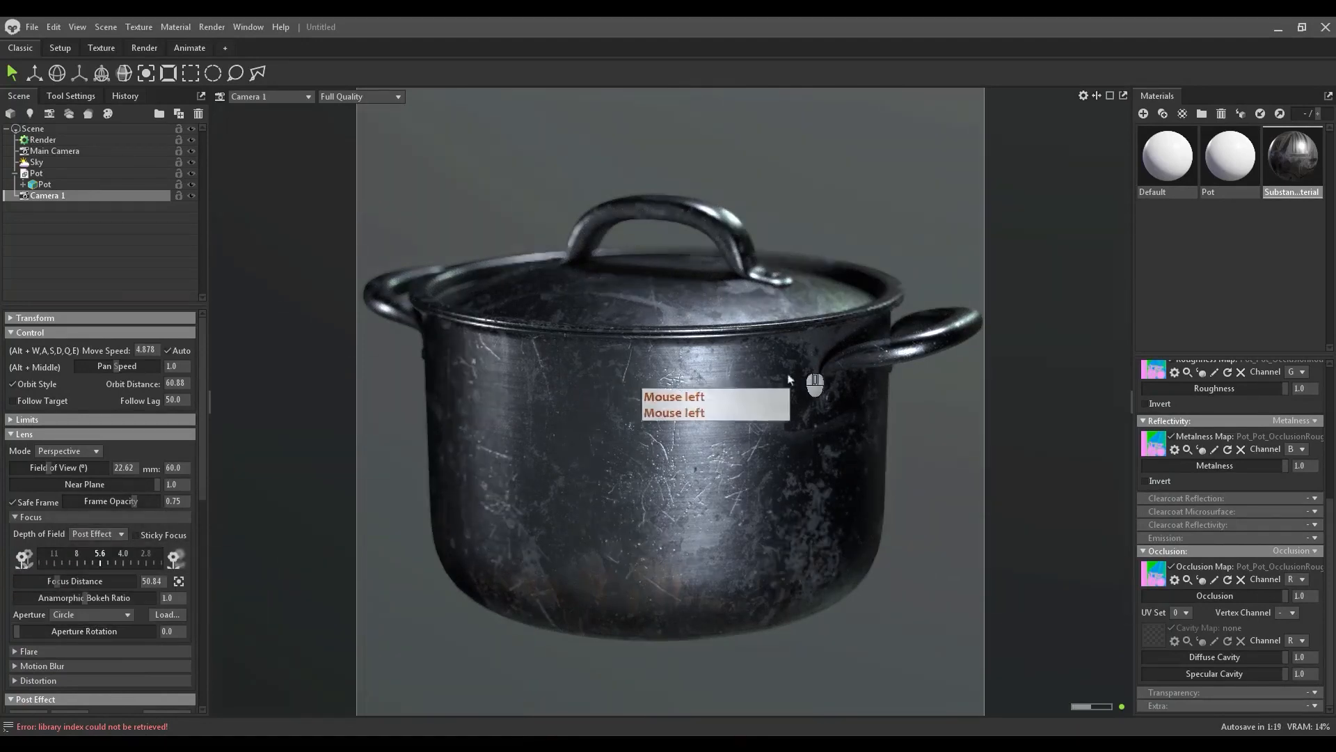
left_click(86, 534)
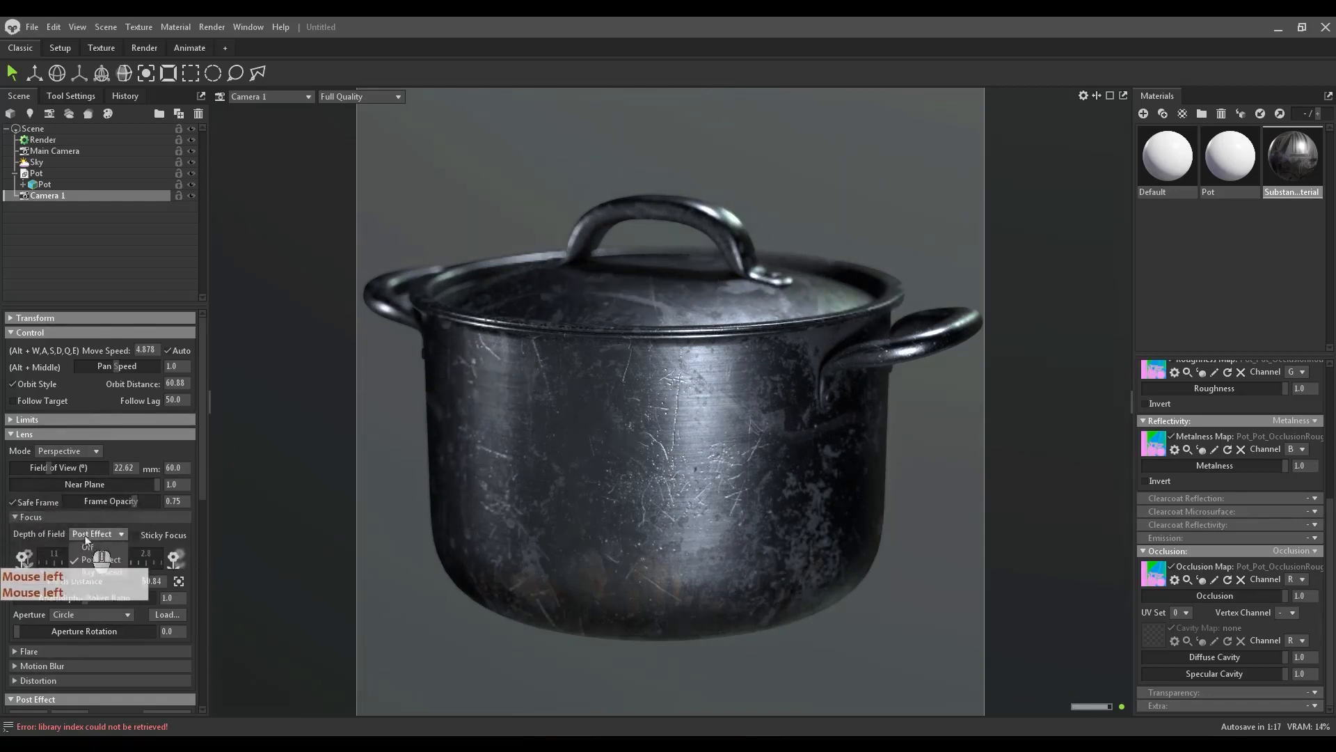
left_click(92, 572)
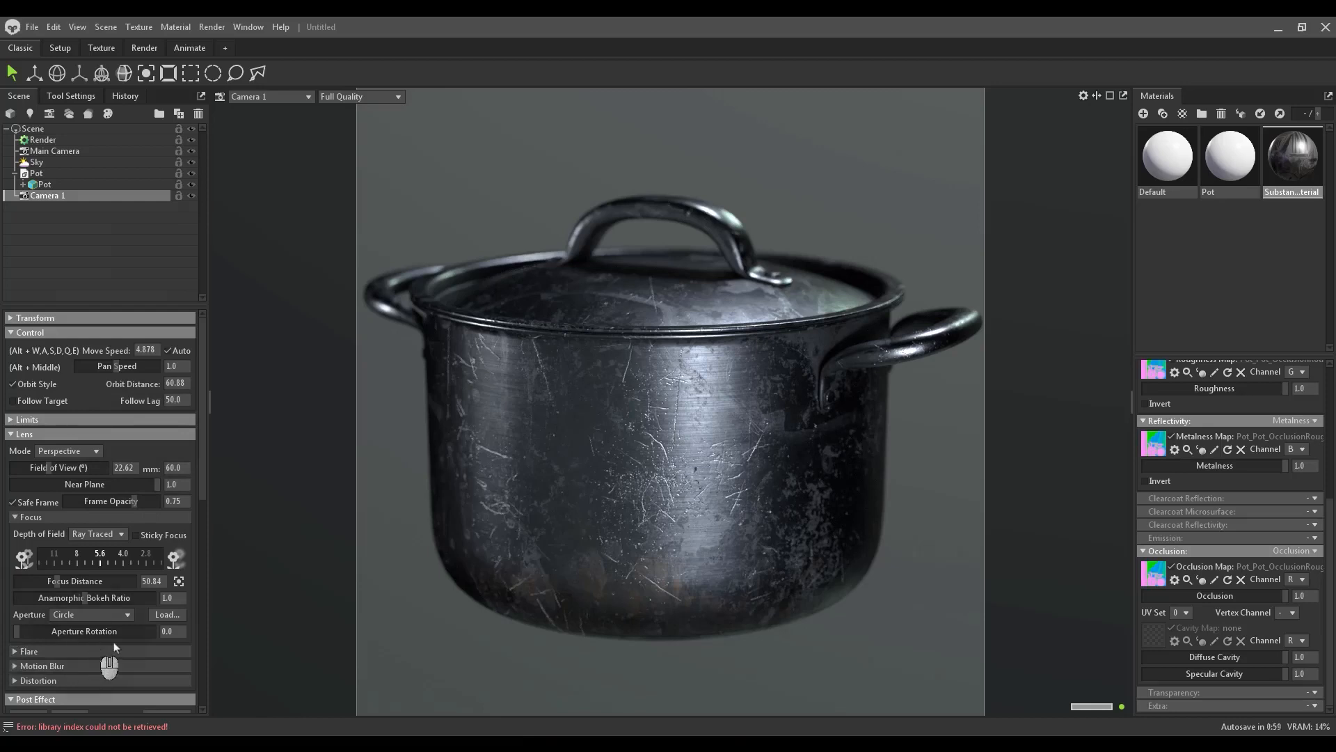
Expand the lens distortion settings, try a Barrel / Pincushion value of about -0.316, and reset it to 0.
scroll(32, 654, "down", 1)
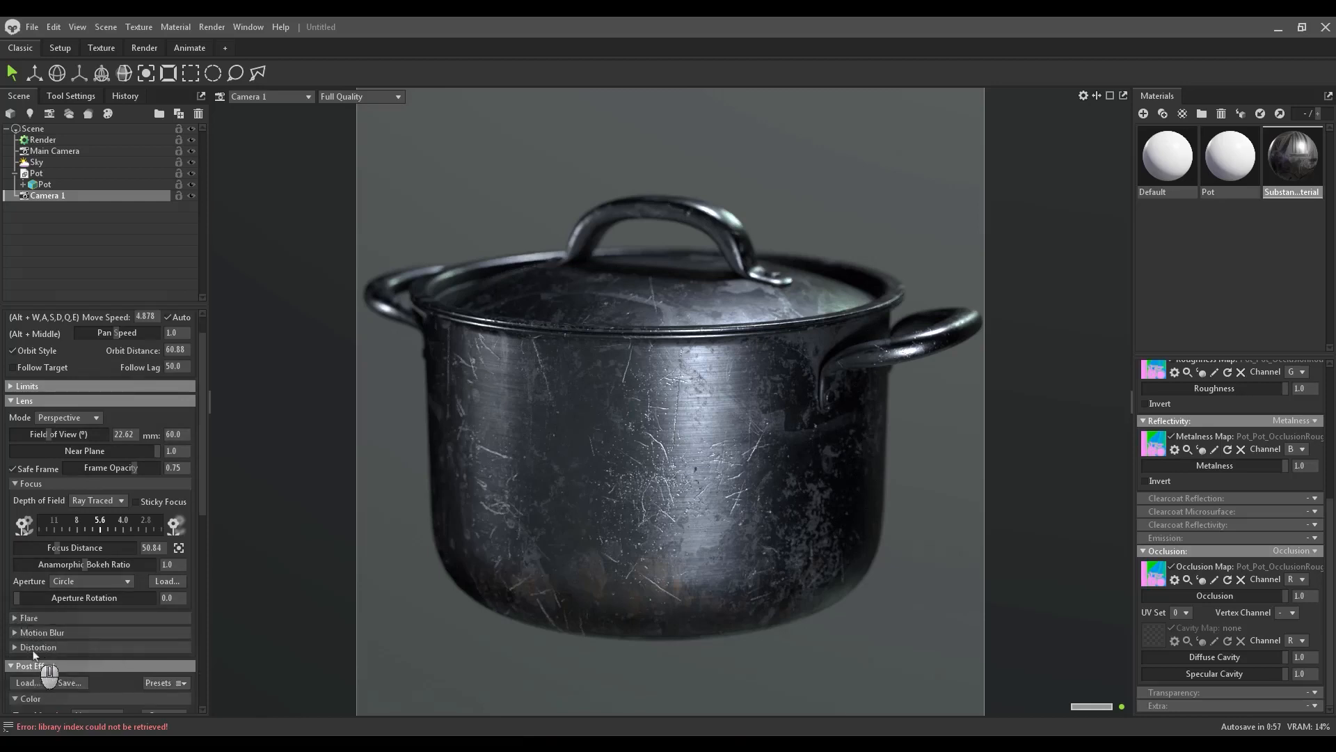
scroll(34, 655, "down", 2)
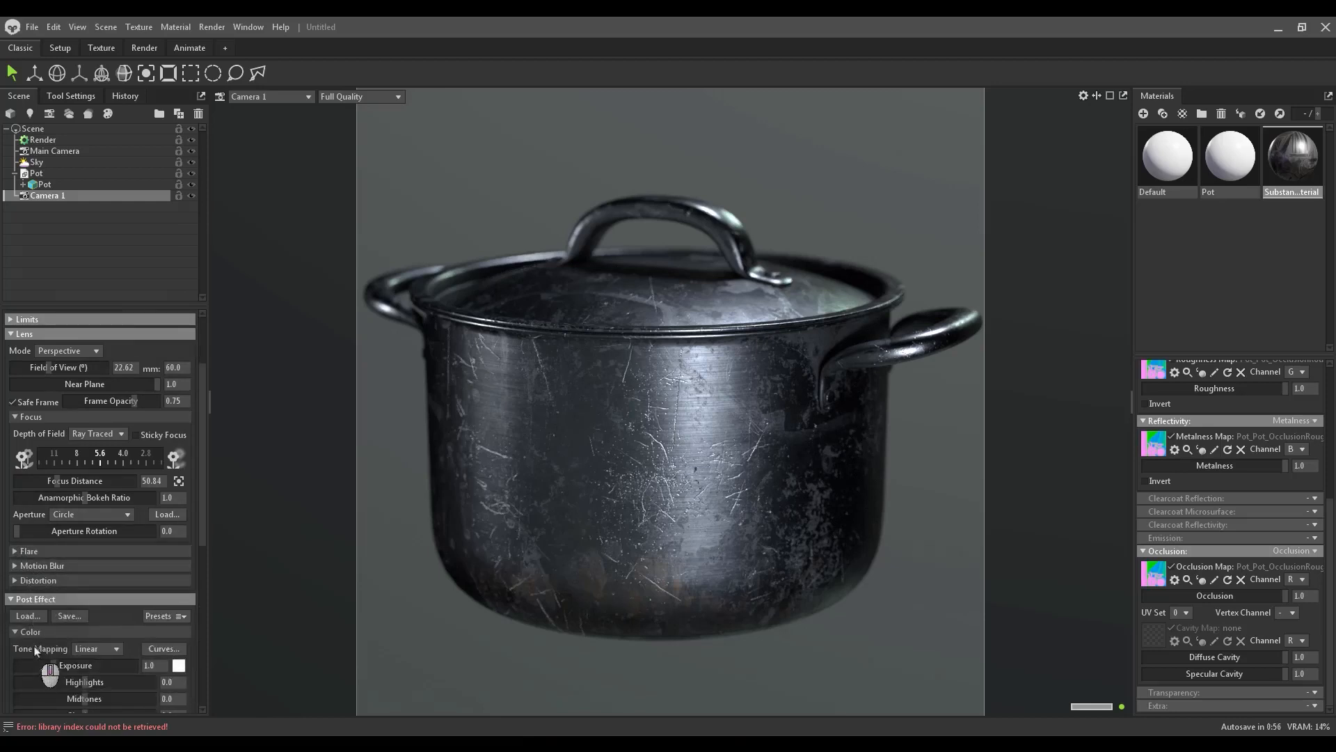
left_click(49, 585)
scroll(61, 583, "down", 2)
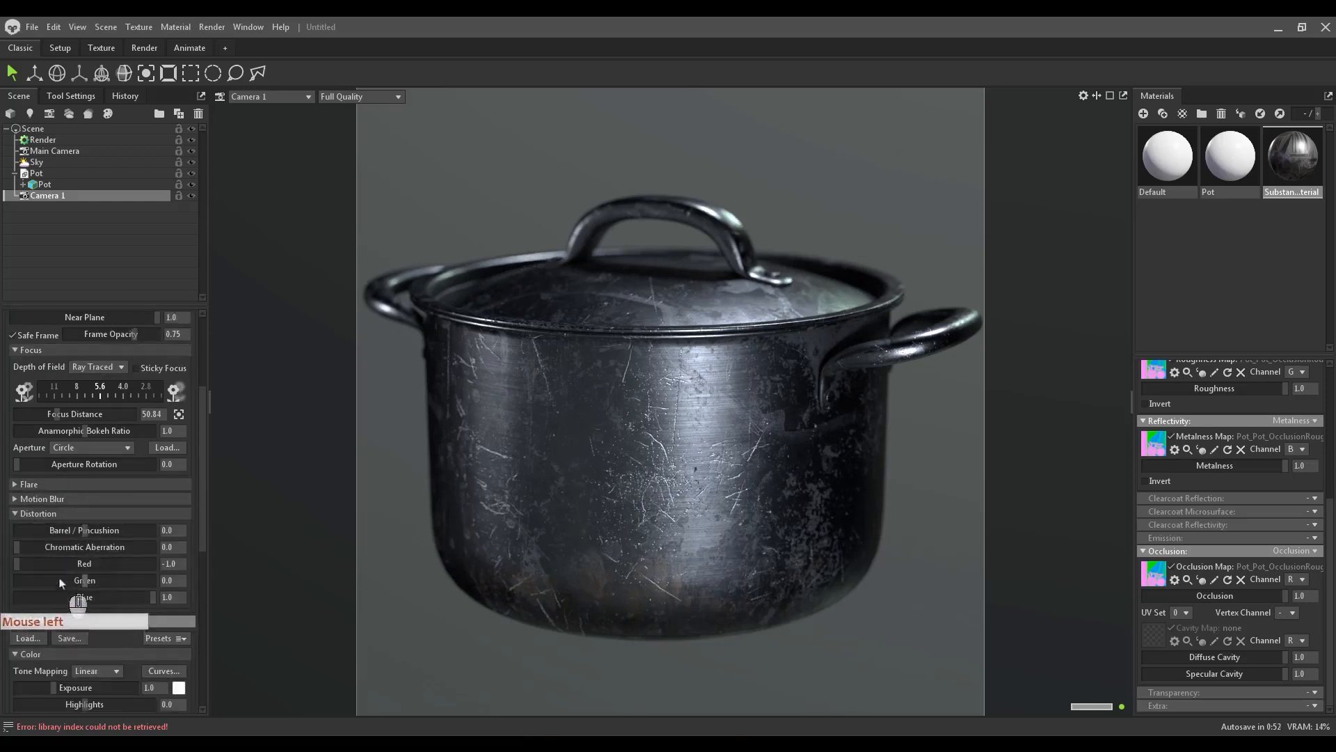
left_click_drag(85, 532, 64, 532)
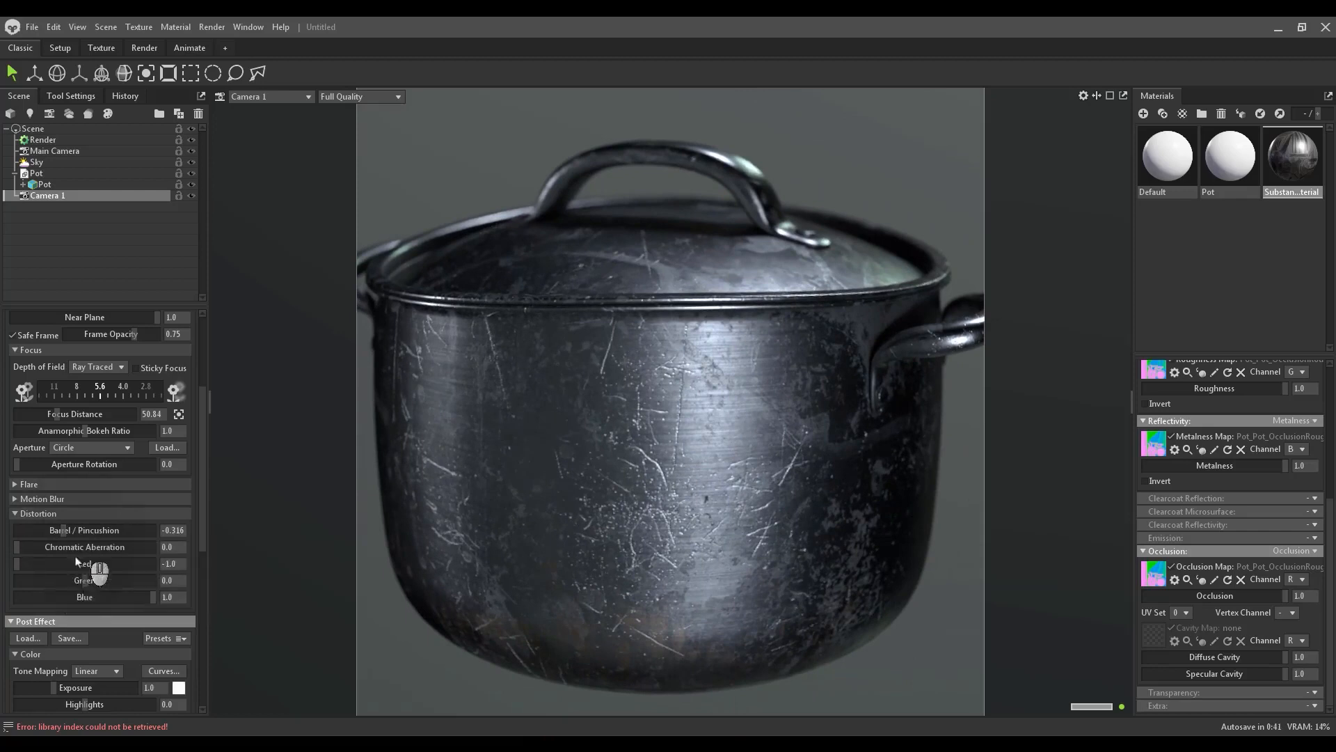
left_click(169, 530)
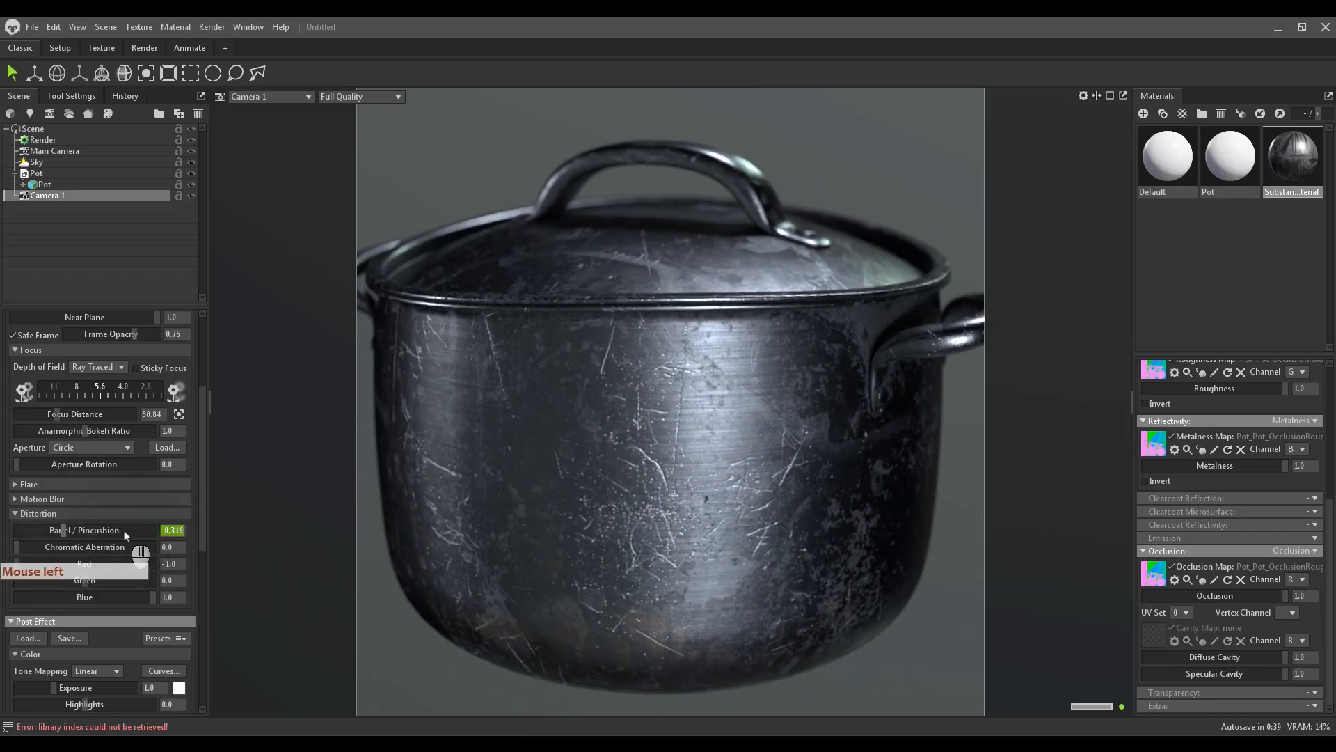
type("0")
key("Return")
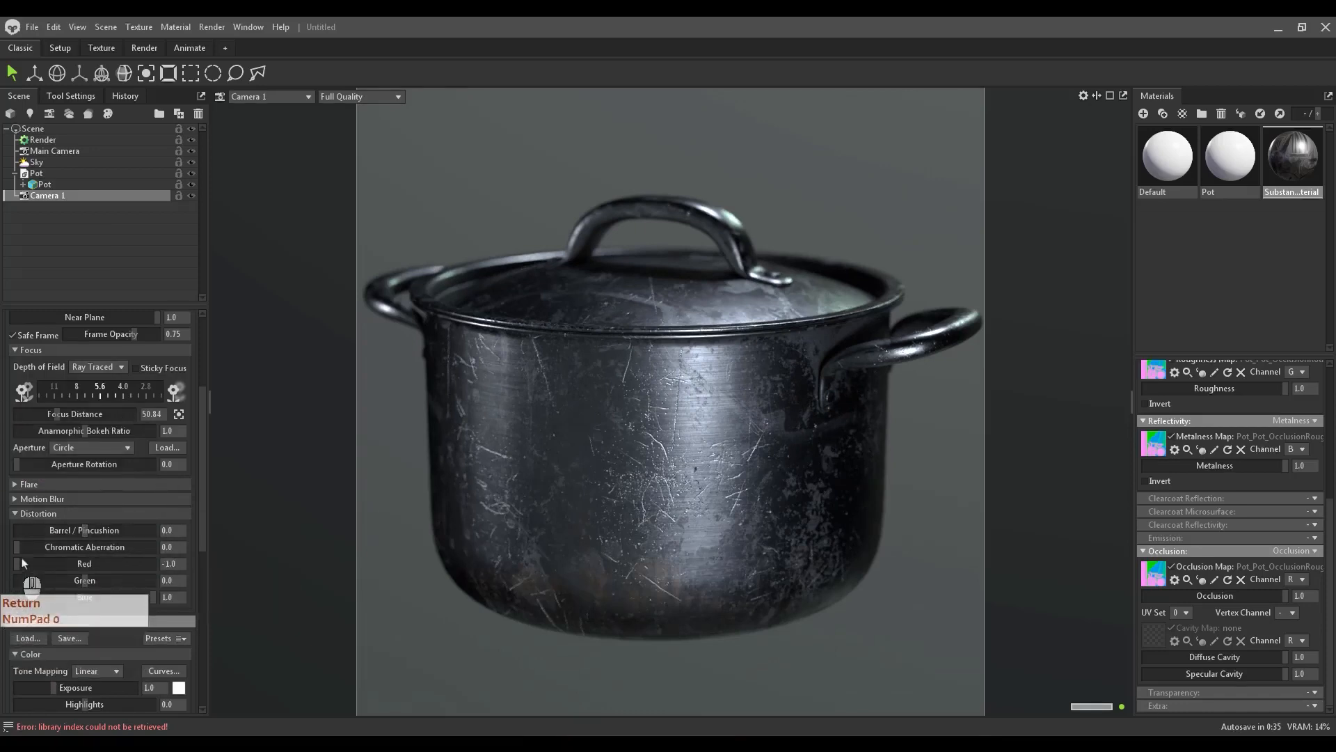
Raise Camera 1's chromatic aberration to about 0.35 and collapse the distortion, focus and lens settings.
left_click_drag(24, 552, 97, 555)
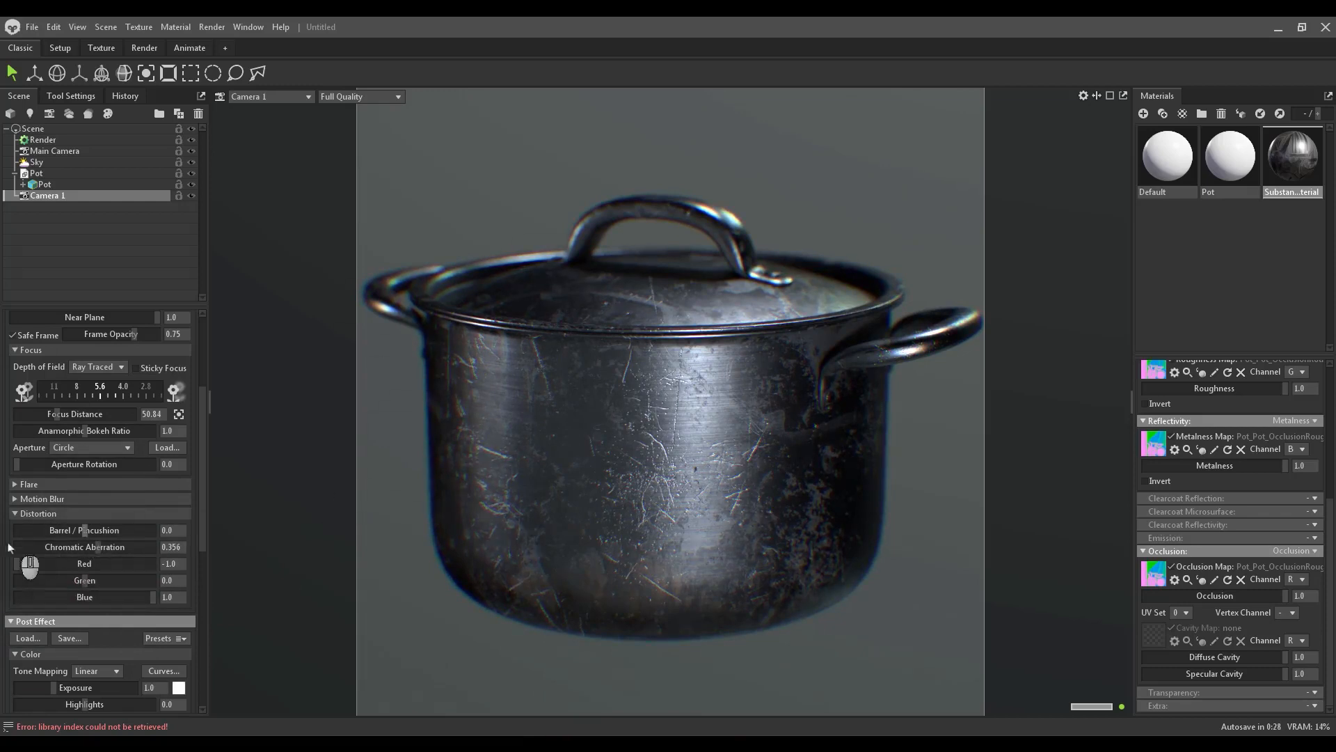
left_click(77, 514)
scroll(78, 511, "up", 2)
left_click(41, 419)
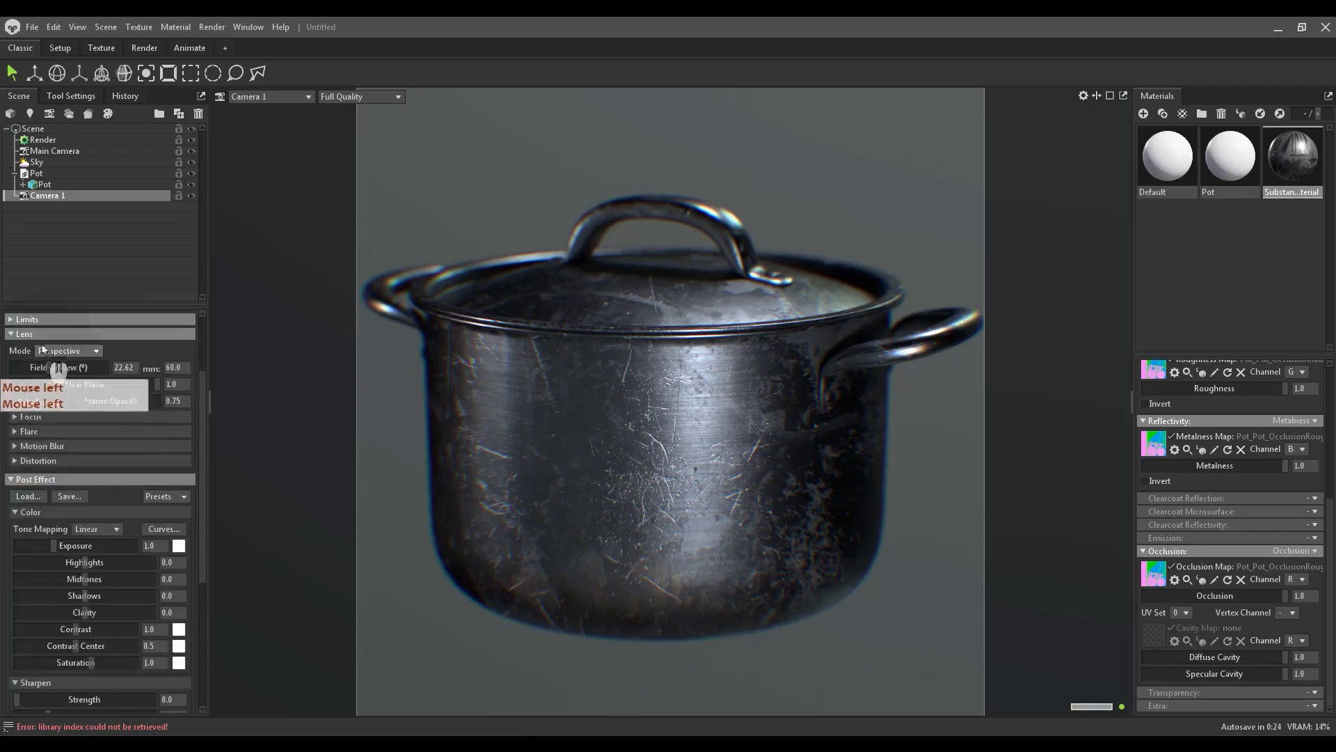
left_click(45, 335)
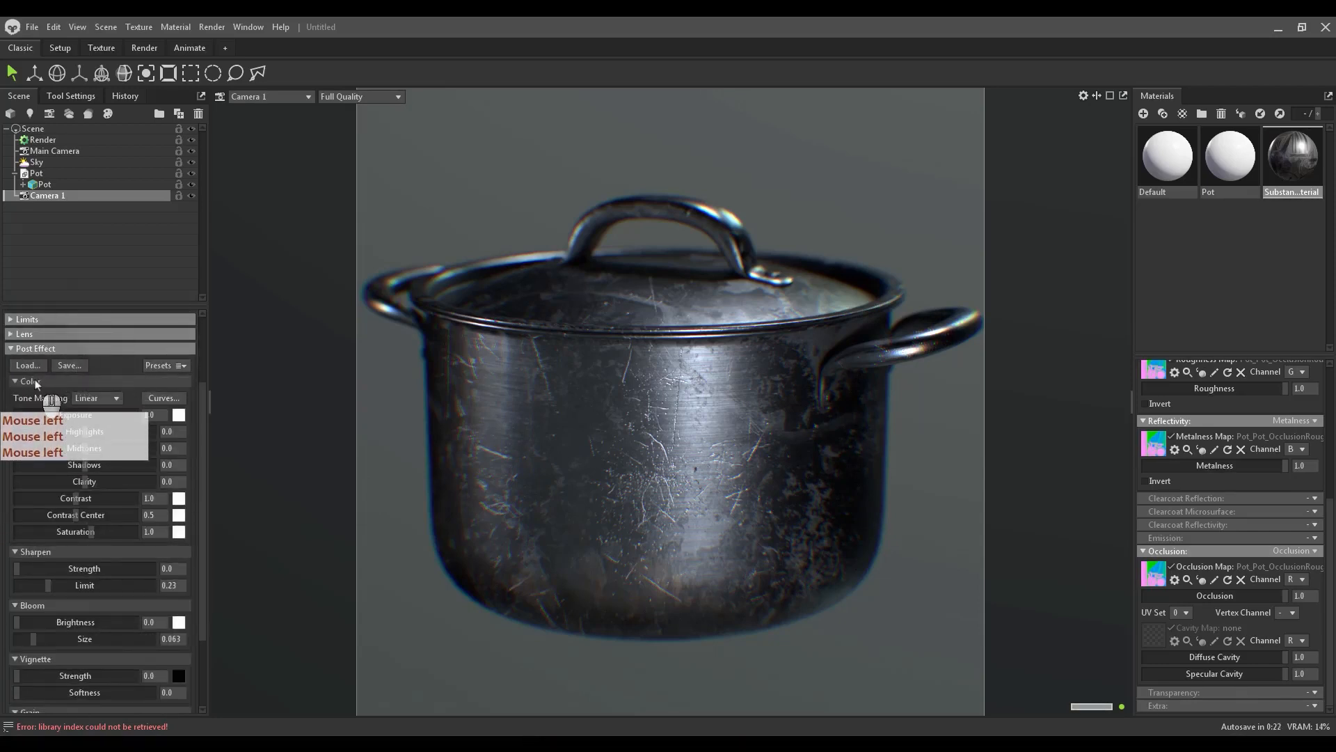
Collapse the Grain settings and set the post-effect Sharpen strength to 1.
scroll(36, 418, "down", 3)
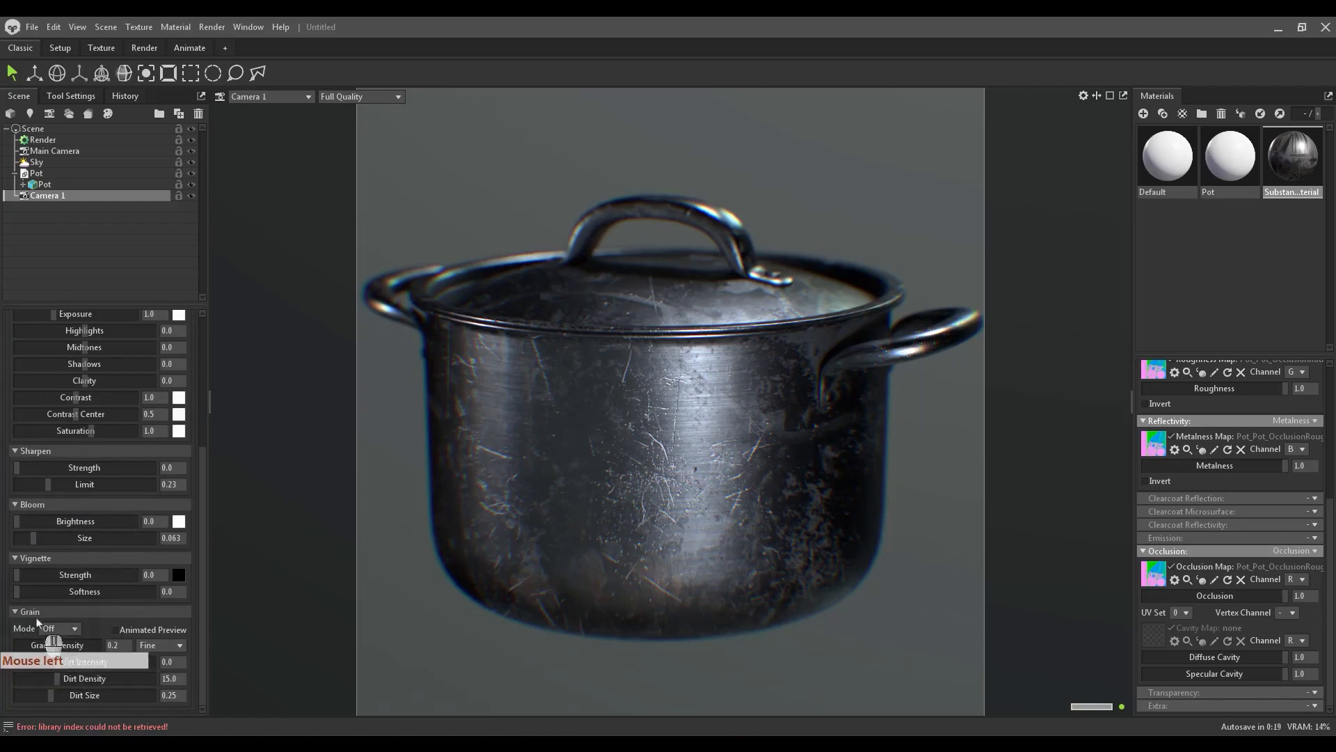
left_click(57, 613)
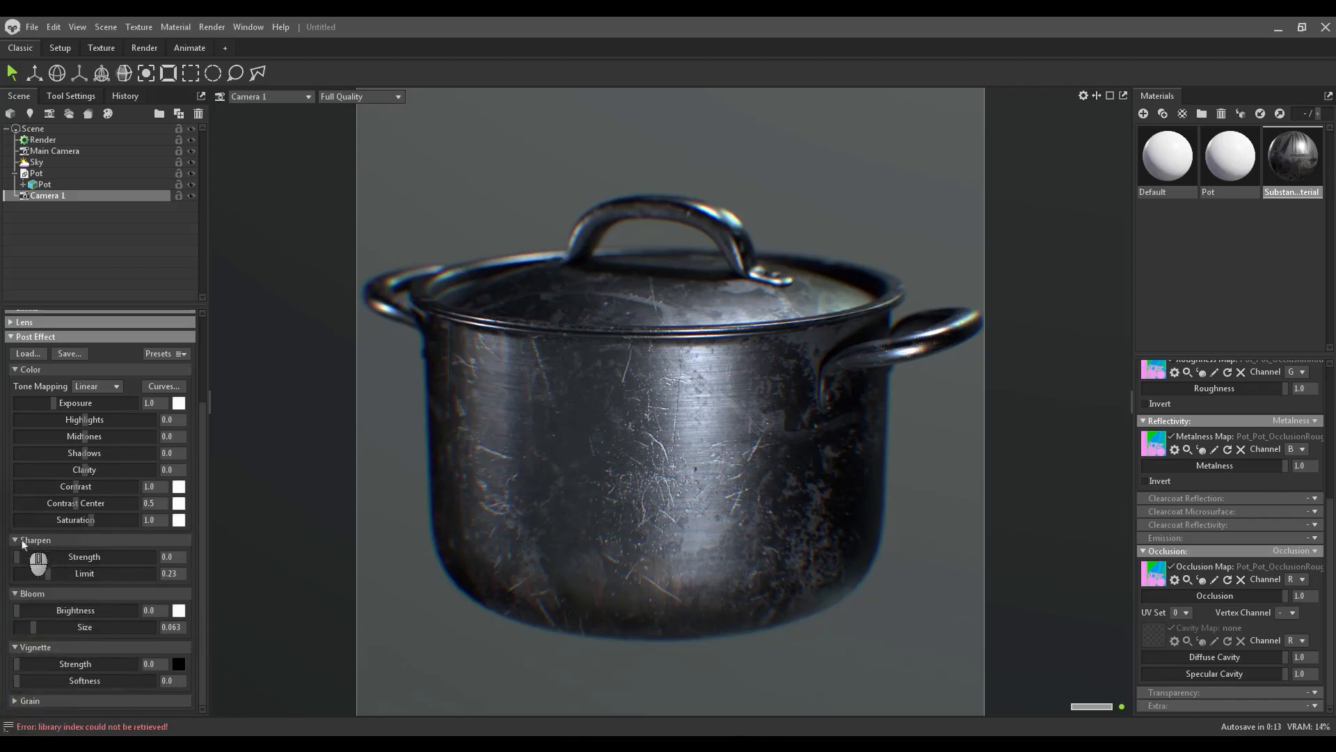
left_click(96, 561)
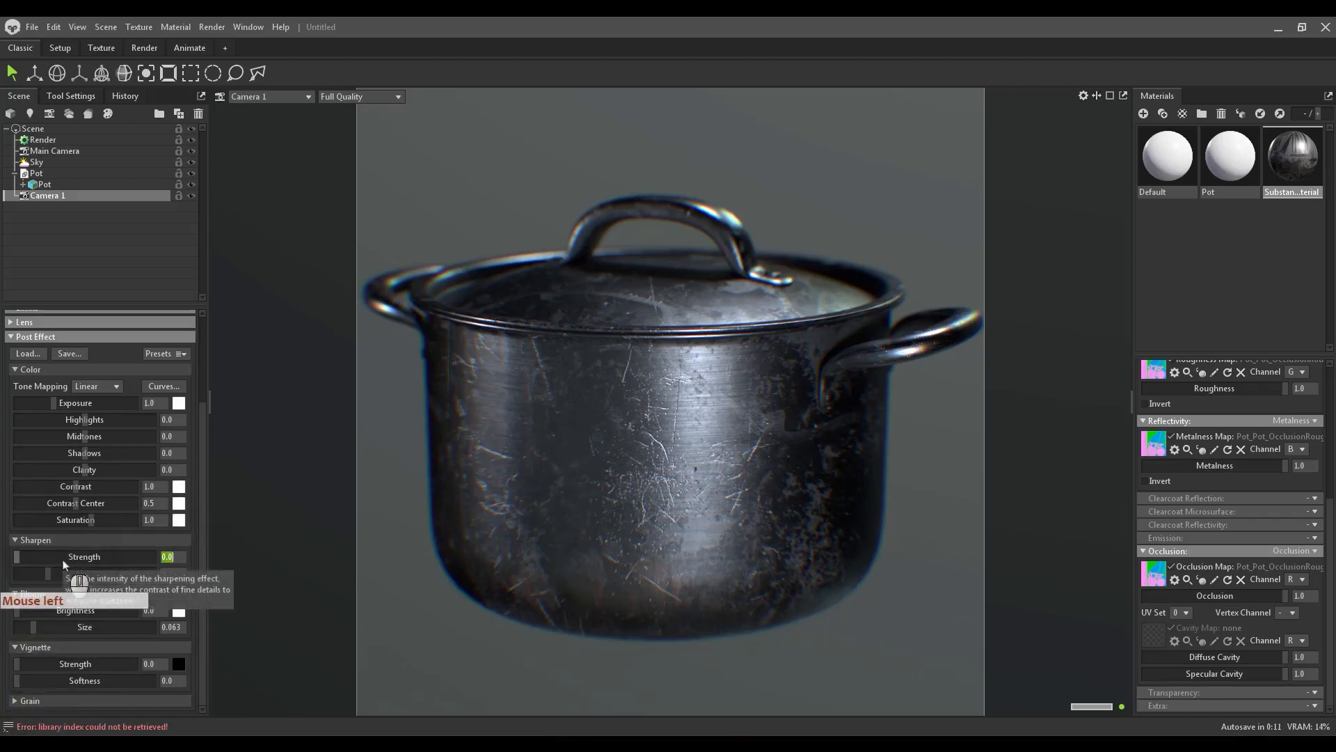
type("1")
key("Return")
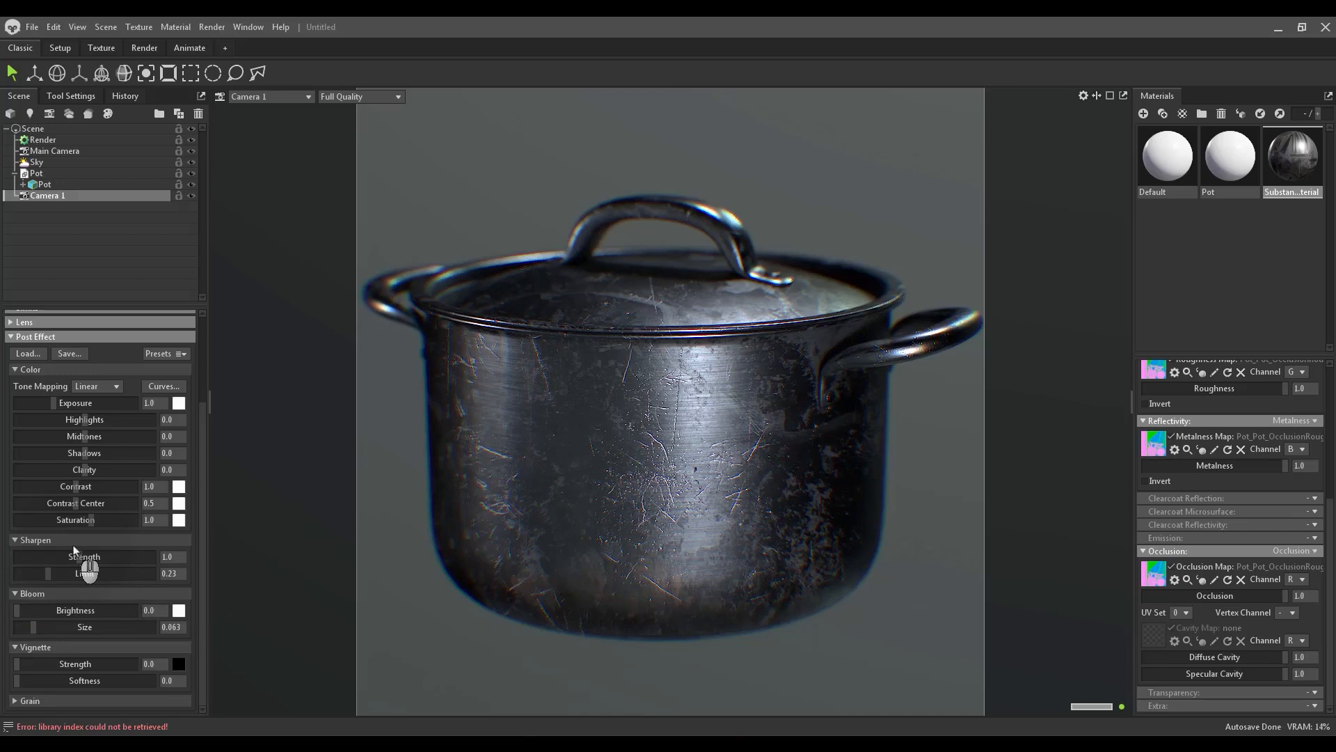
Try the maximum Sharpen strength of 10 and return it to 1.
left_click(167, 557)
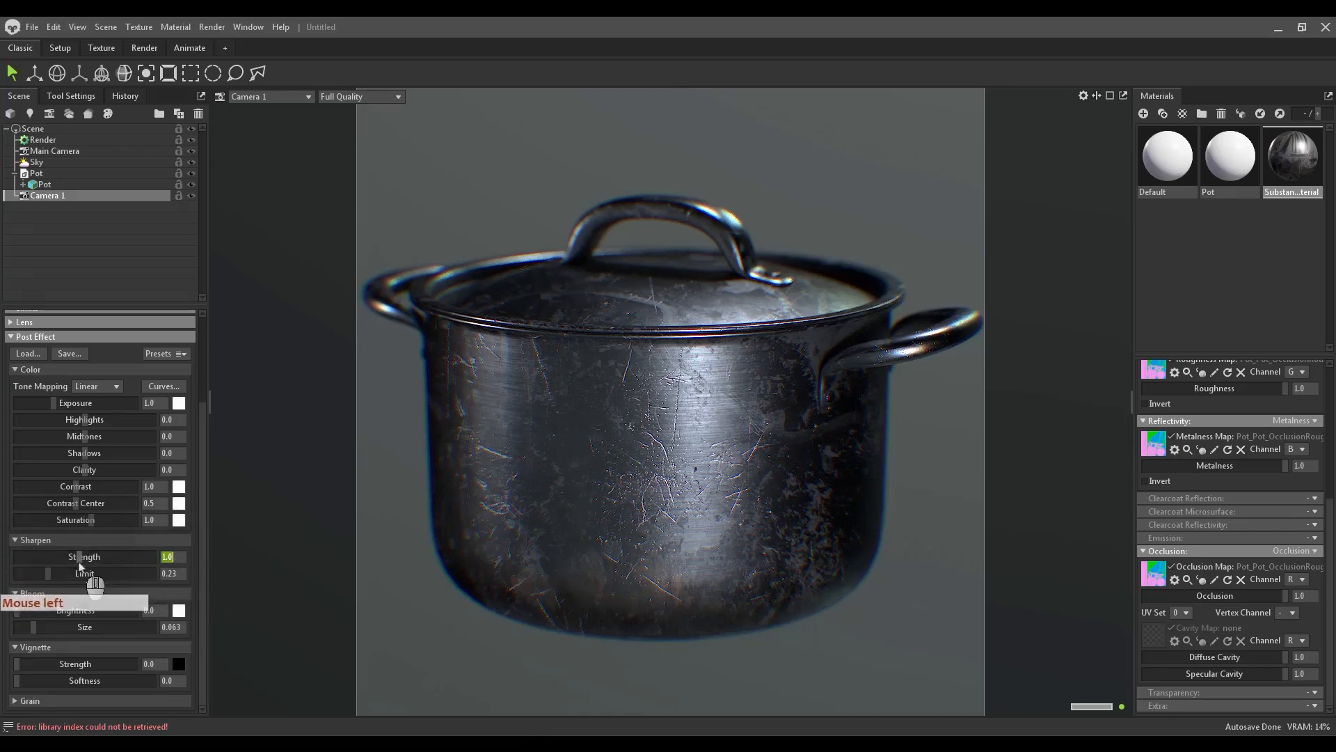
left_click_drag(87, 559, 205, 549)
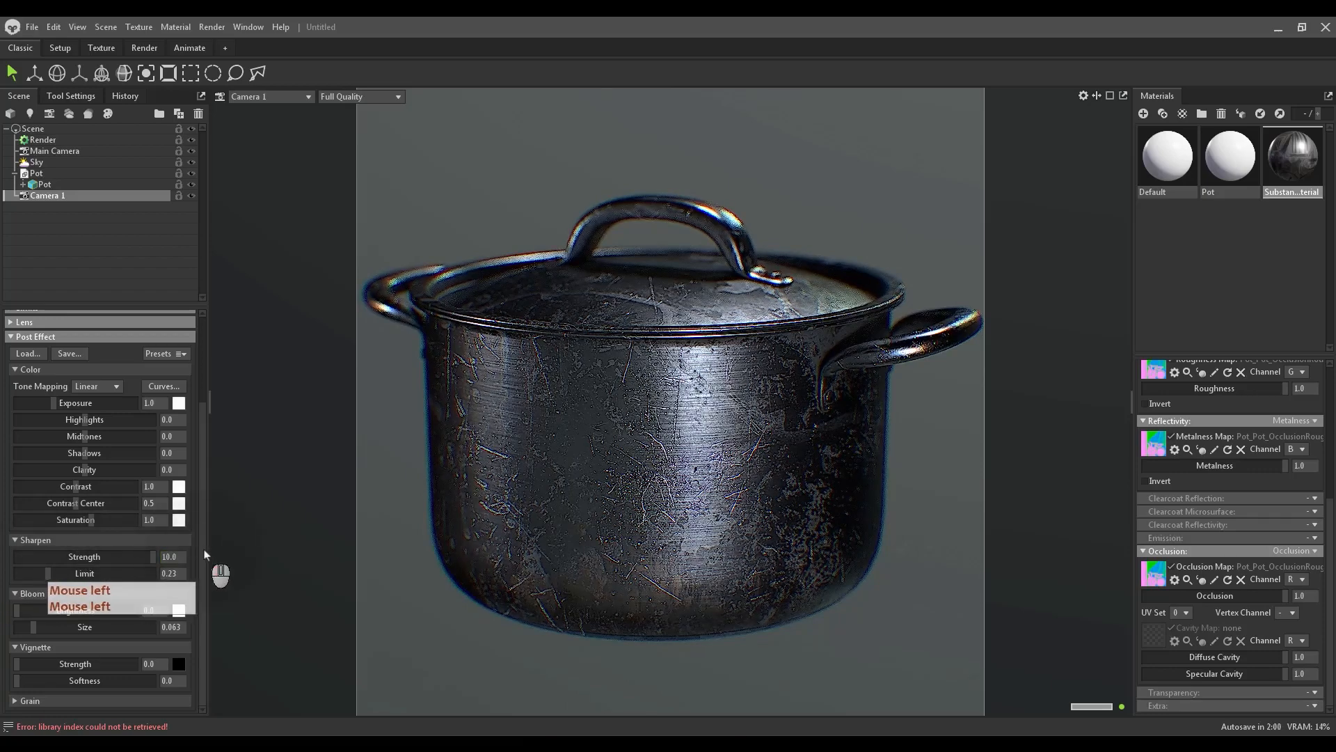
left_click_drag(178, 559, 125, 564)
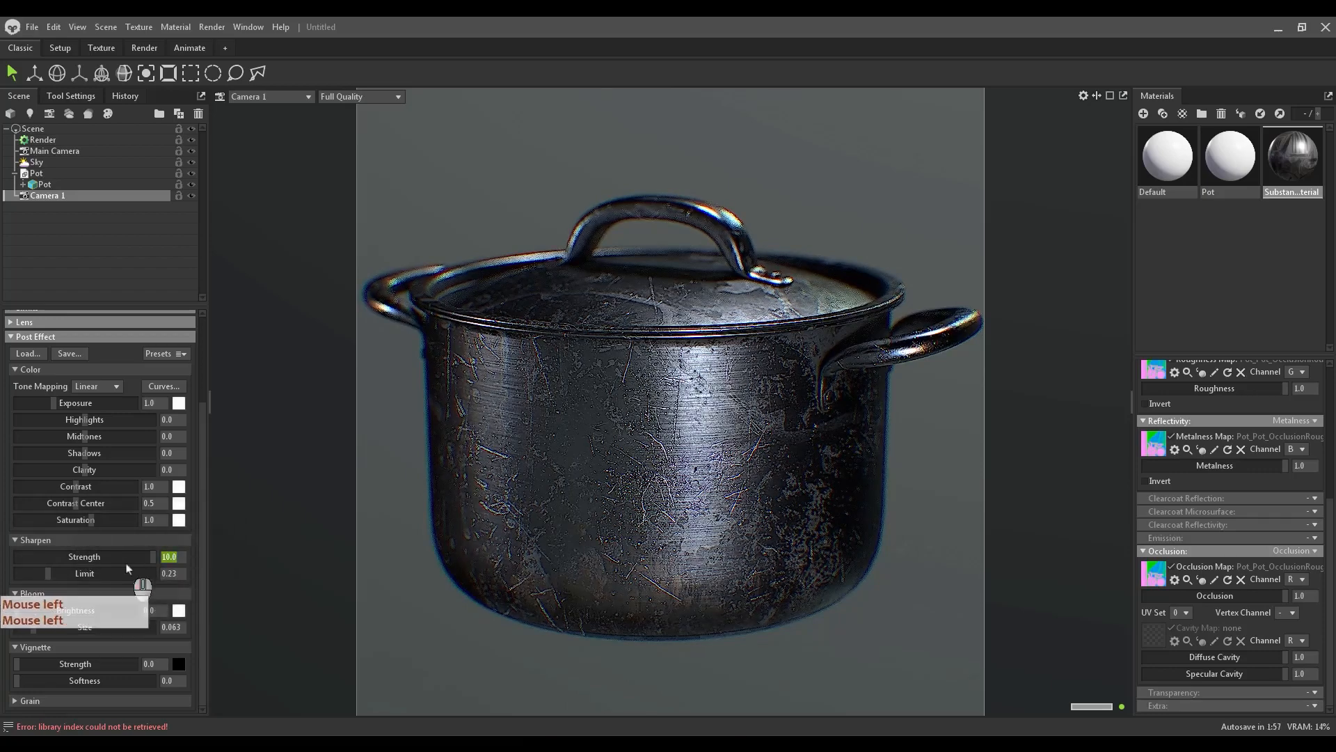
type("1")
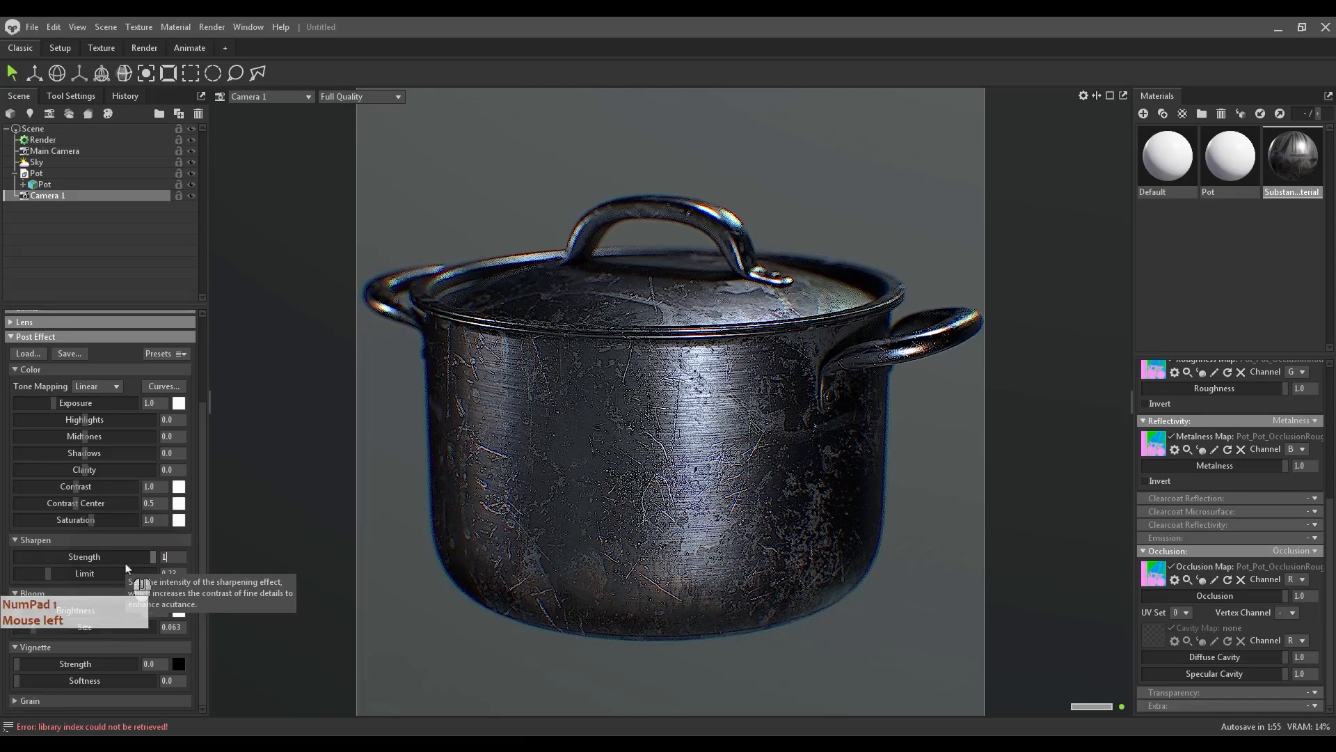
key("Return")
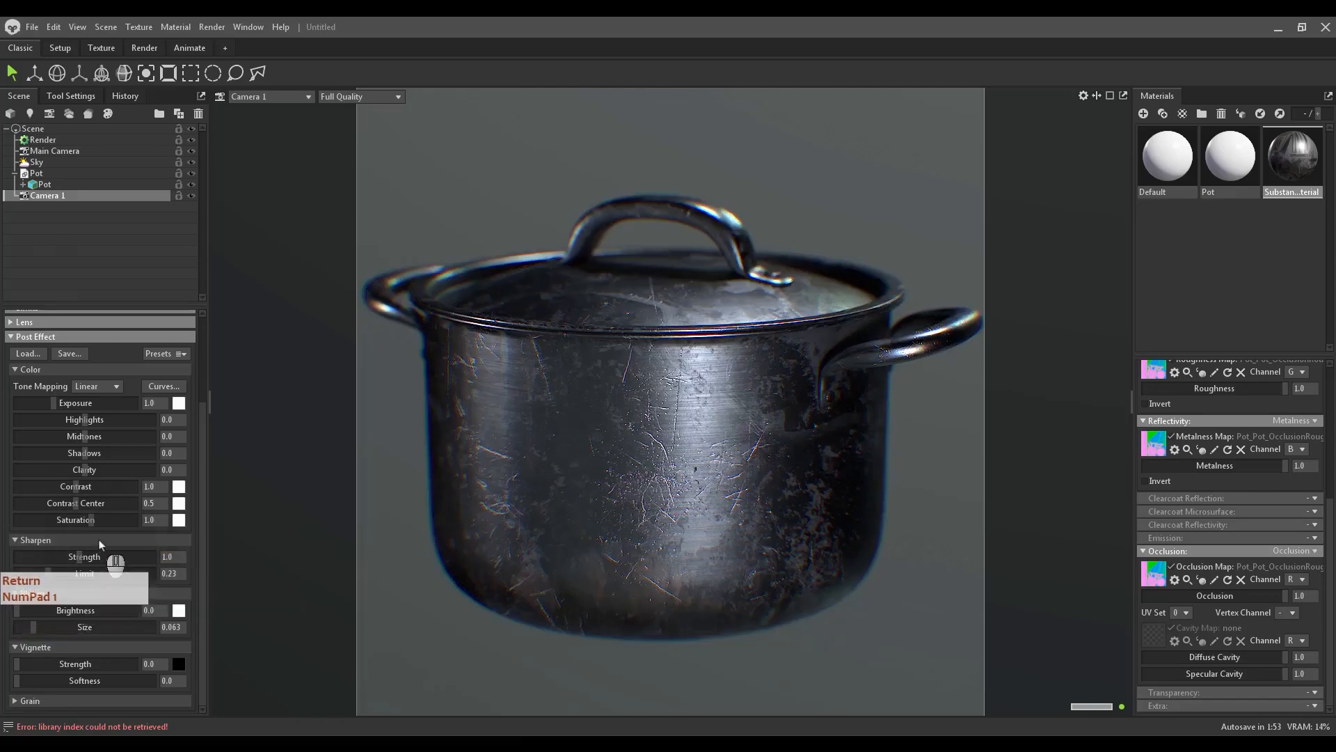
Set bloom brightness to about 0.059 with size 0.23, and vignette strength to 0.4 with softness 1.0.
left_click(99, 541)
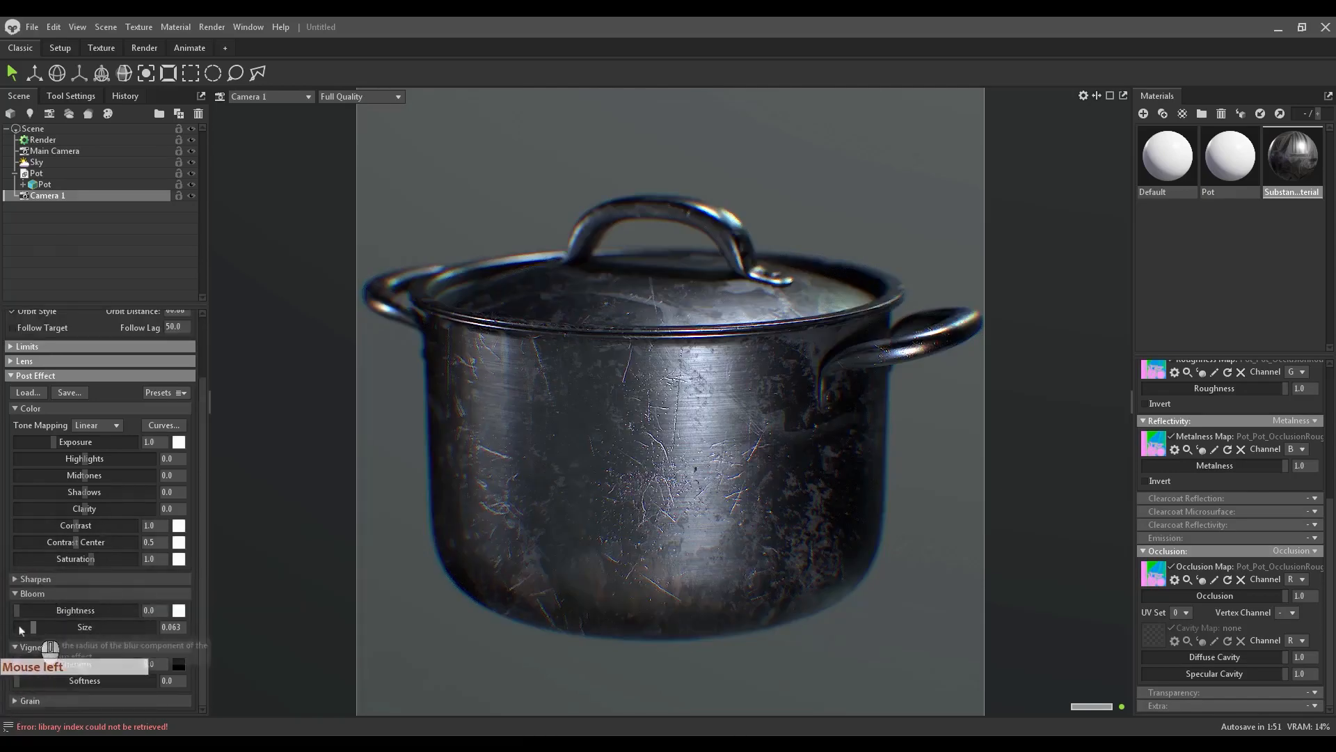
left_click_drag(18, 619, 79, 626)
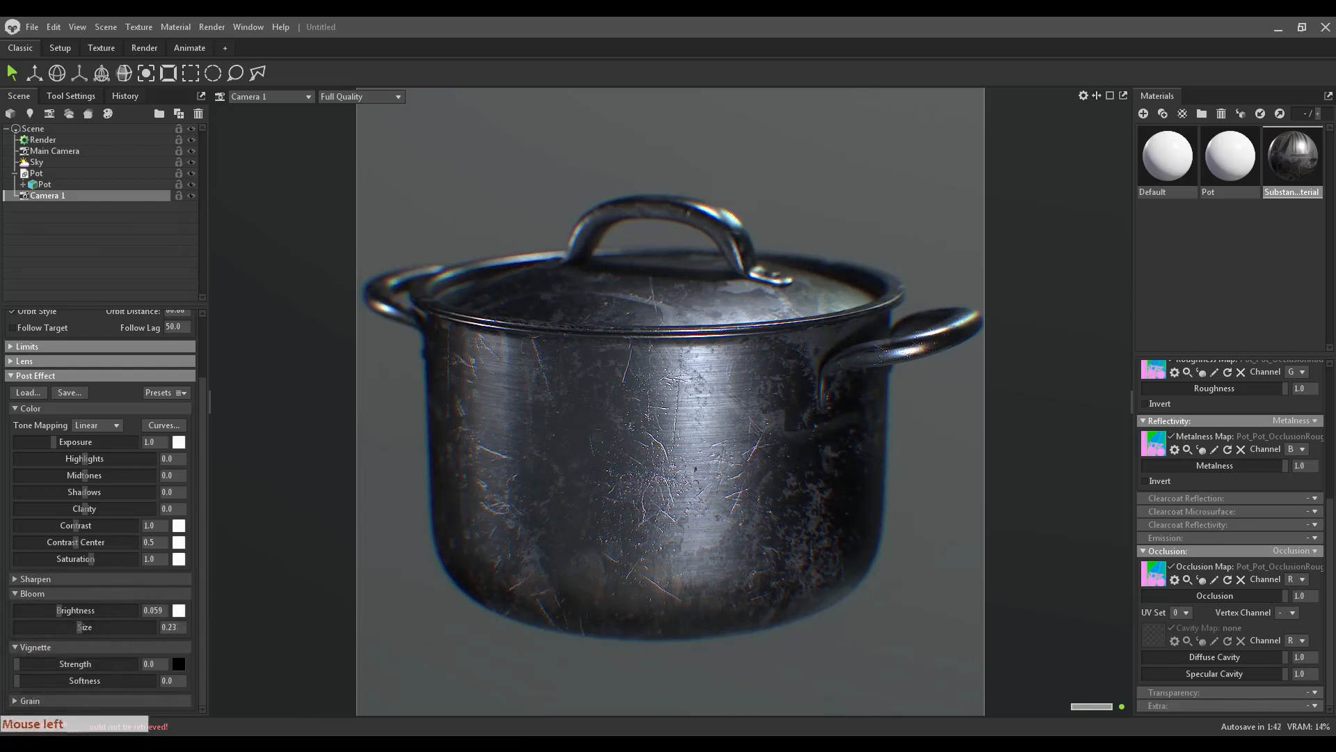
left_click_drag(17, 665, 279, 676)
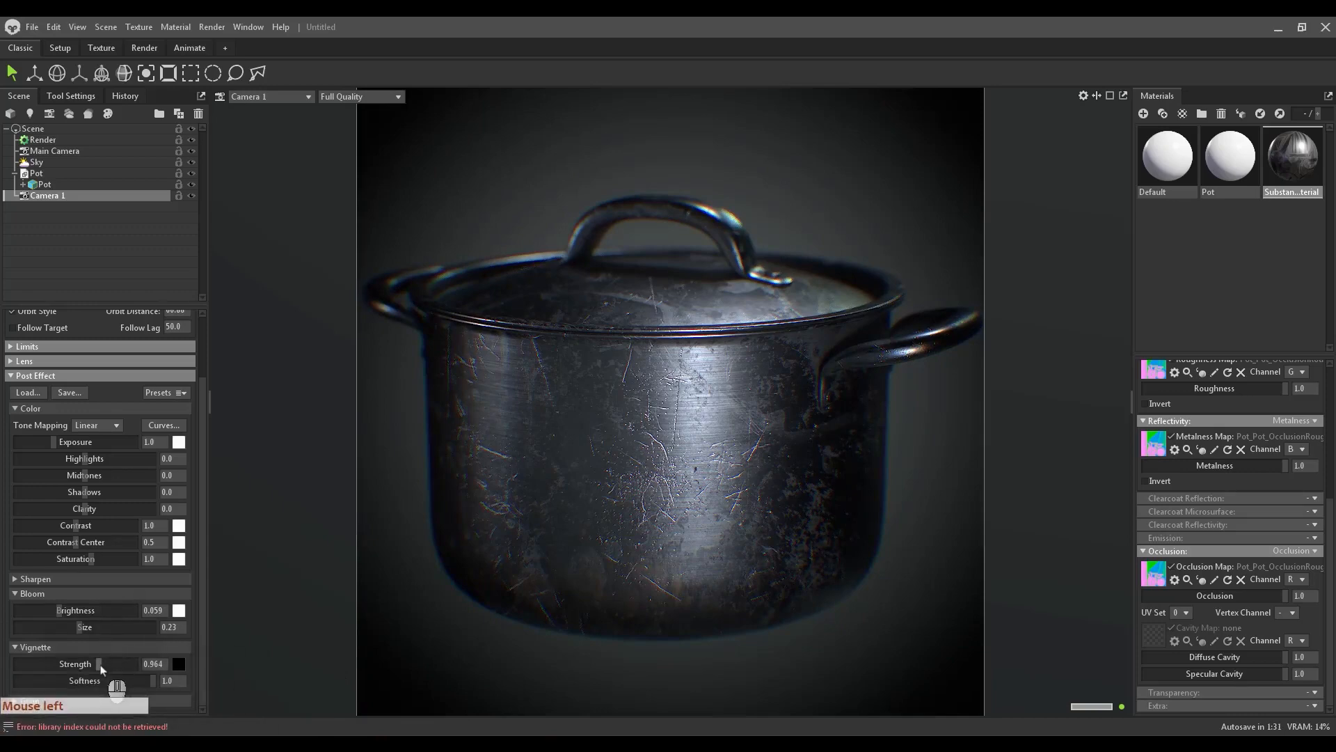
left_click_drag(102, 664, 69, 665)
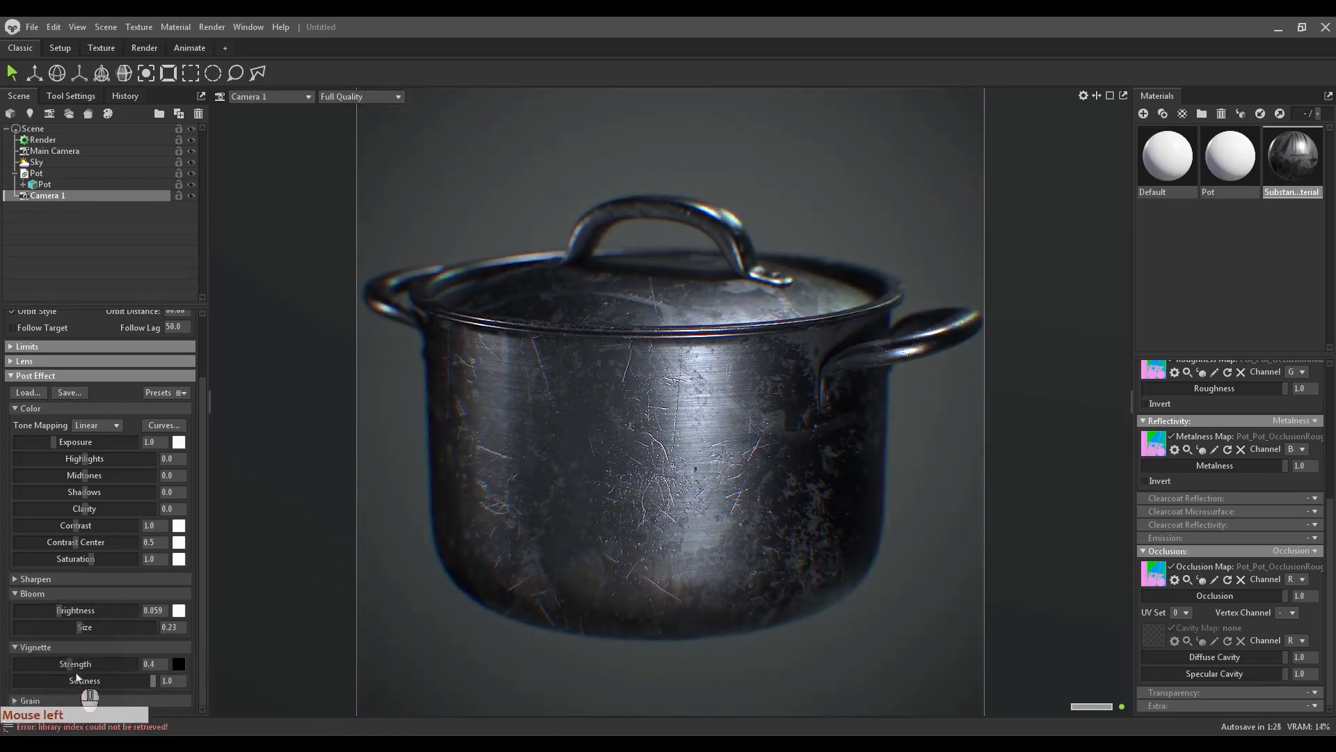
Move Camera 1 slightly back to leave more space around the pot in the frame.
scroll(558, 427, "down", 2)
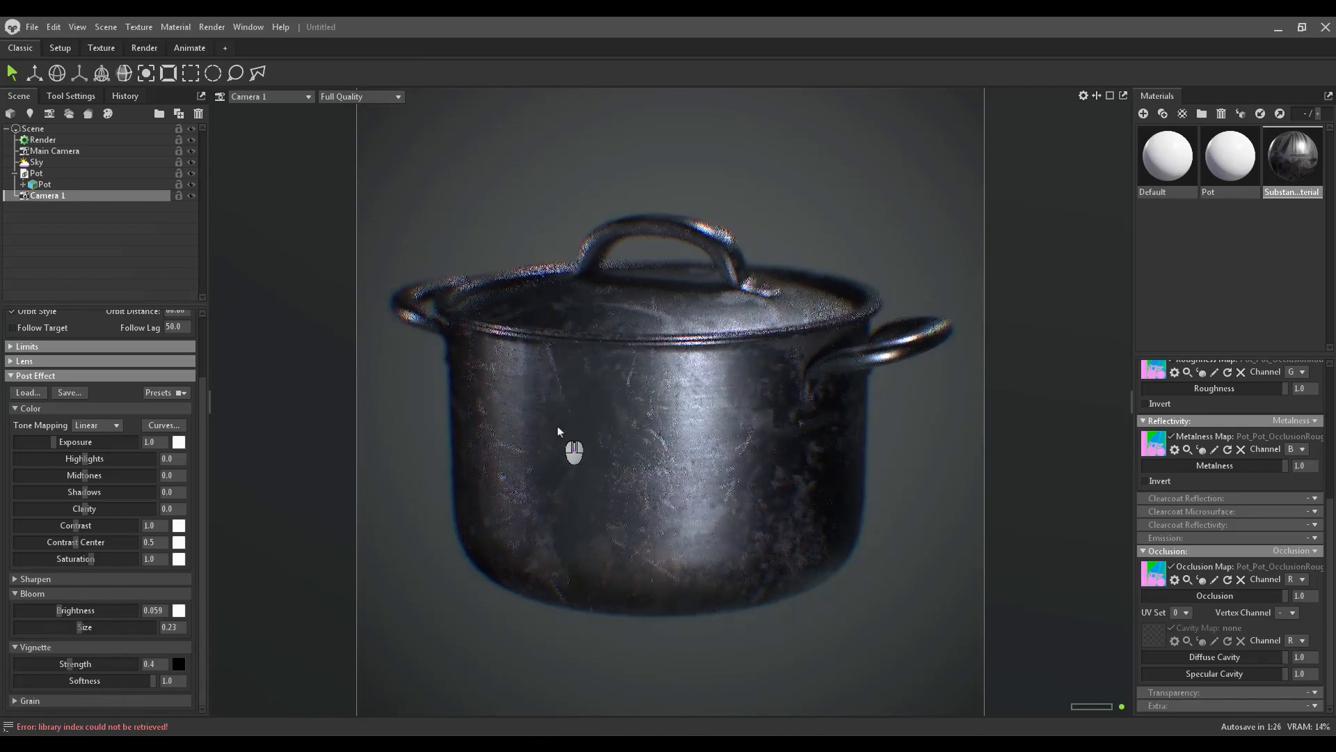
scroll(557, 426, "up", 1)
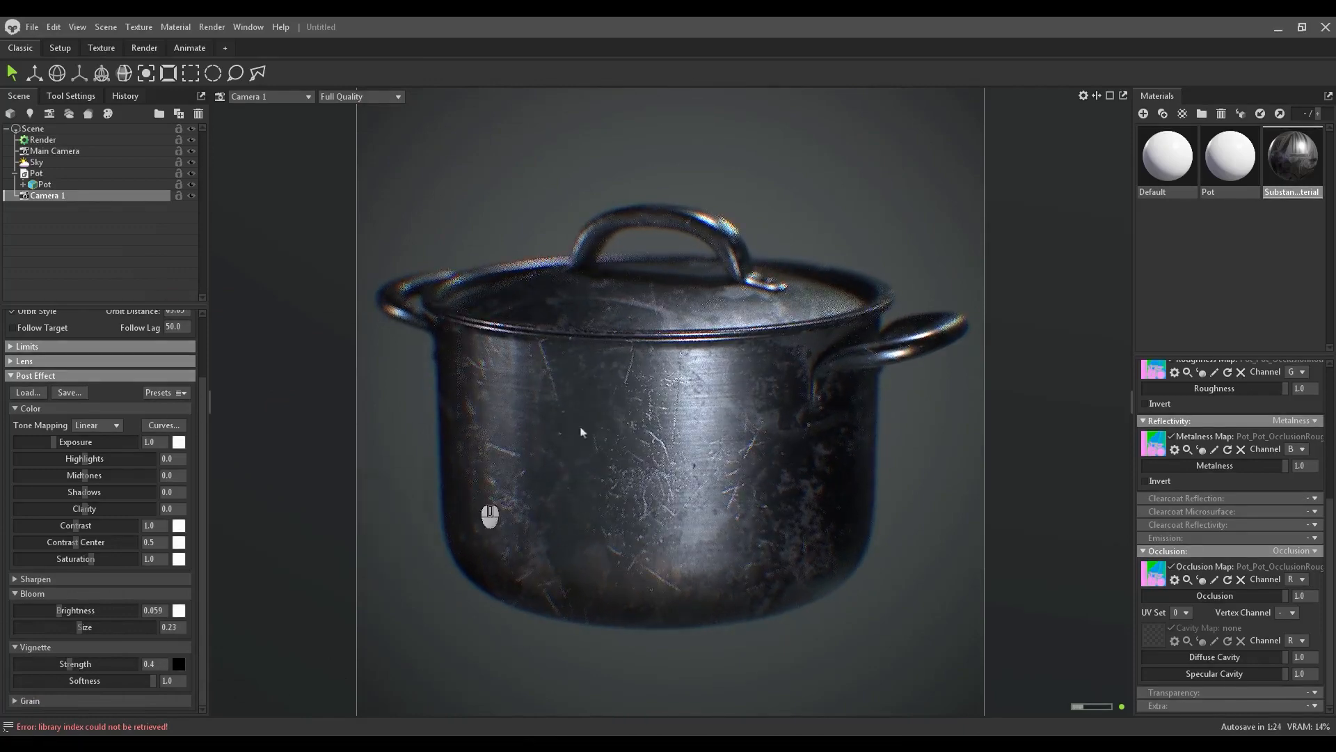
middle_click(693, 354)
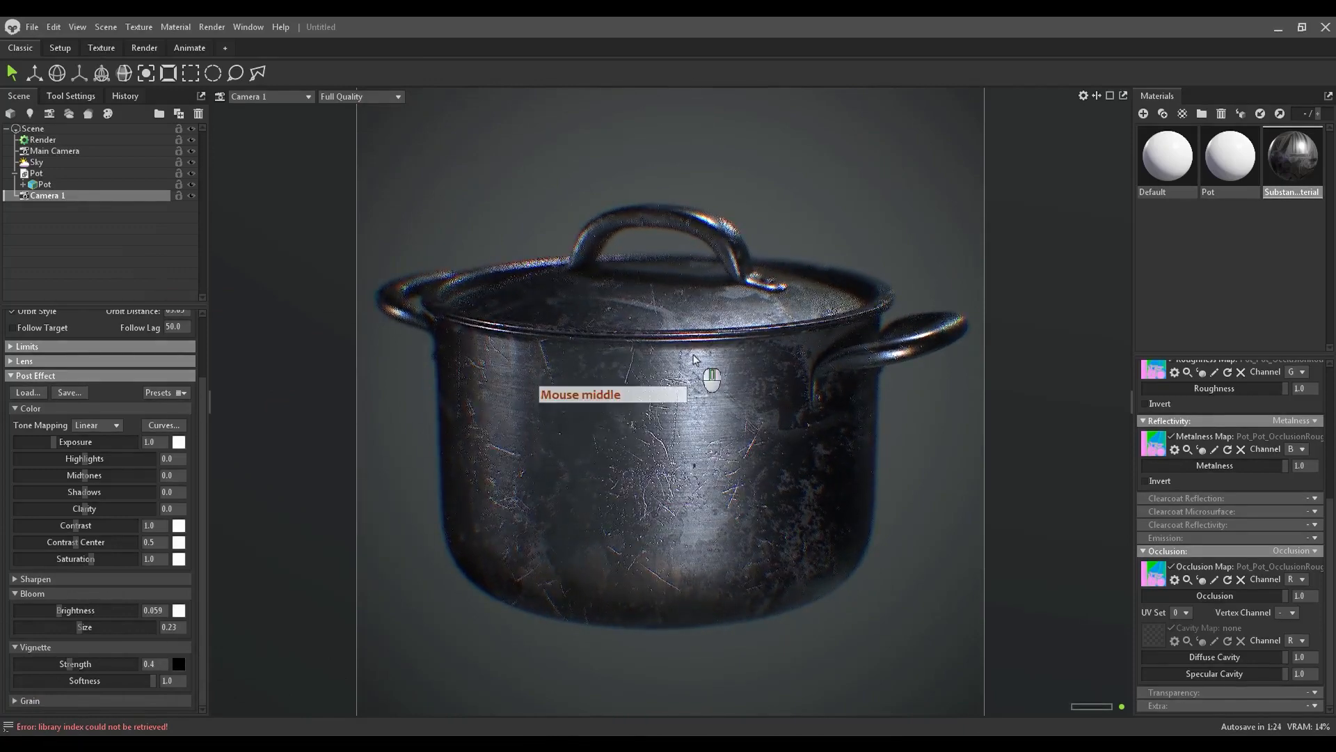
Collapse the vignette and bloom settings and change the tone mapping to ACES.
left_click(48, 646)
left_click(52, 628)
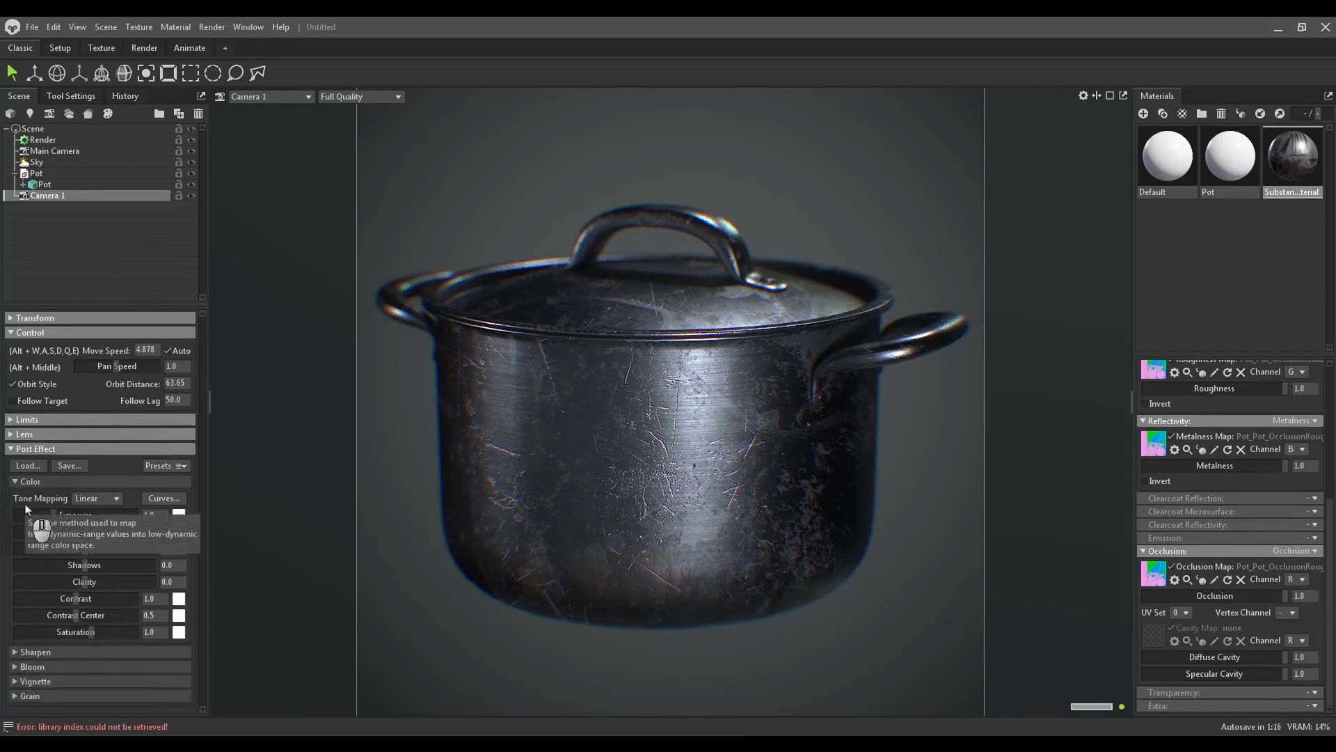
left_click(79, 497)
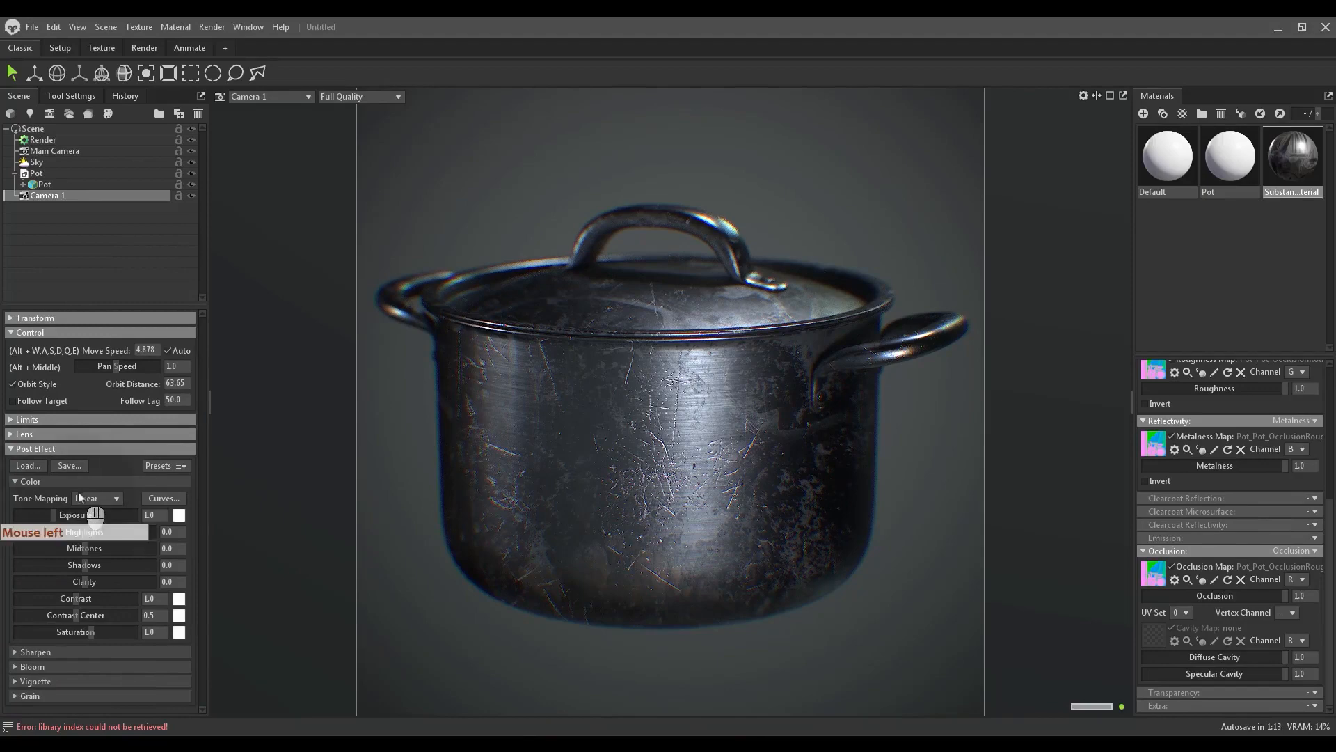
left_click(111, 553)
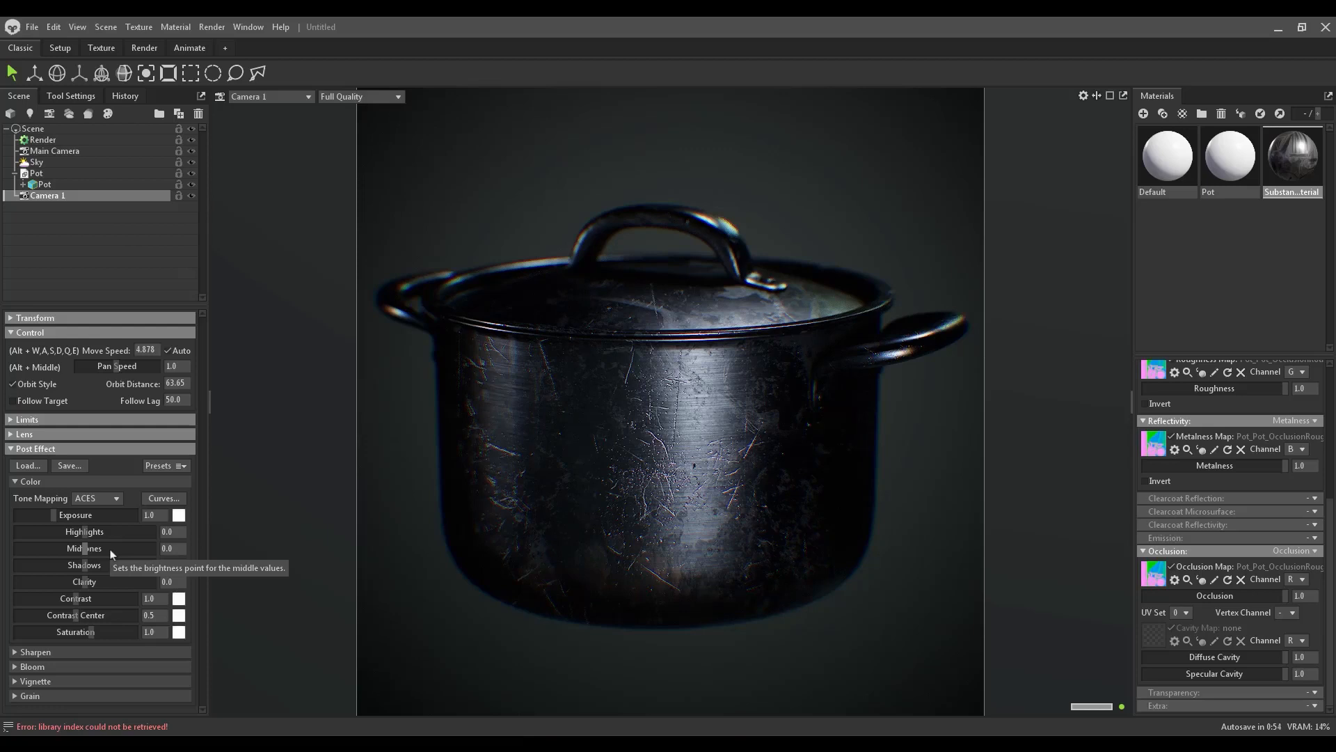
key("Return")
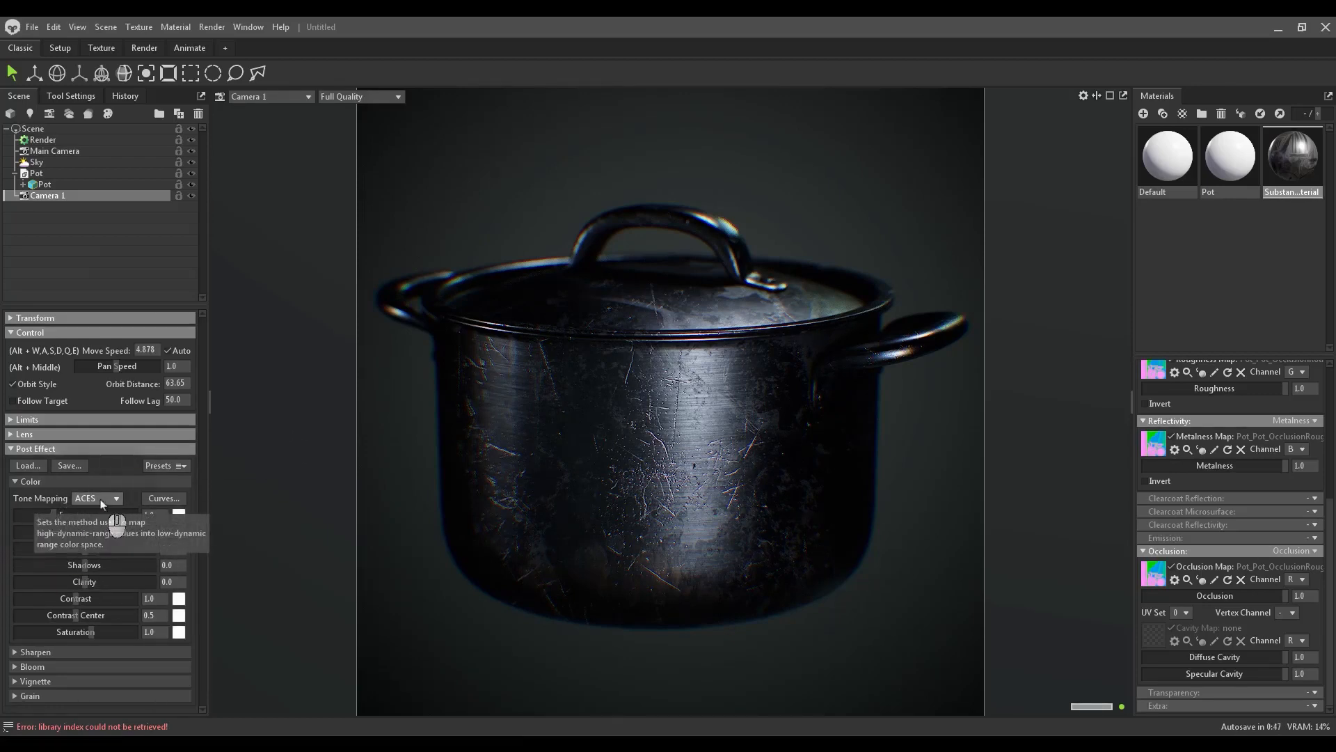
Apply the High Contrast preset to the RGB color curve and close the Curve Editor.
left_click(166, 499)
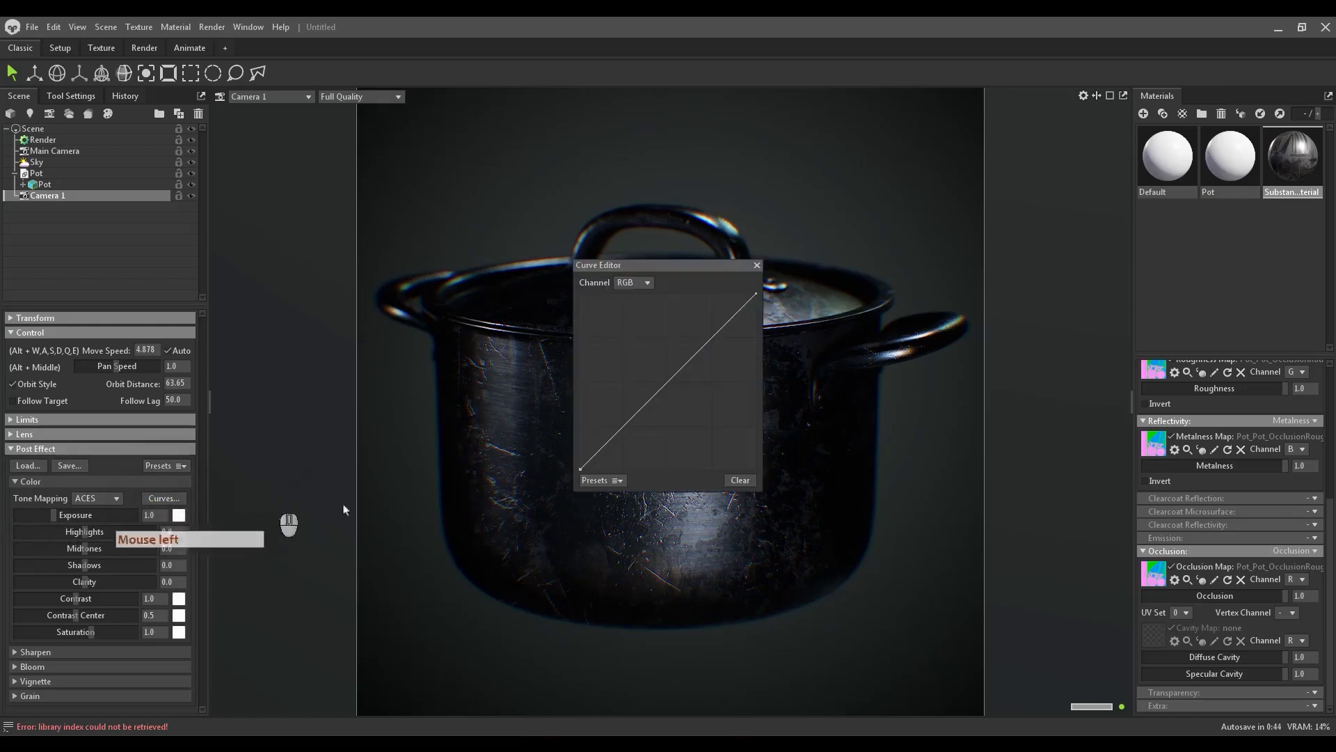
left_click(603, 481)
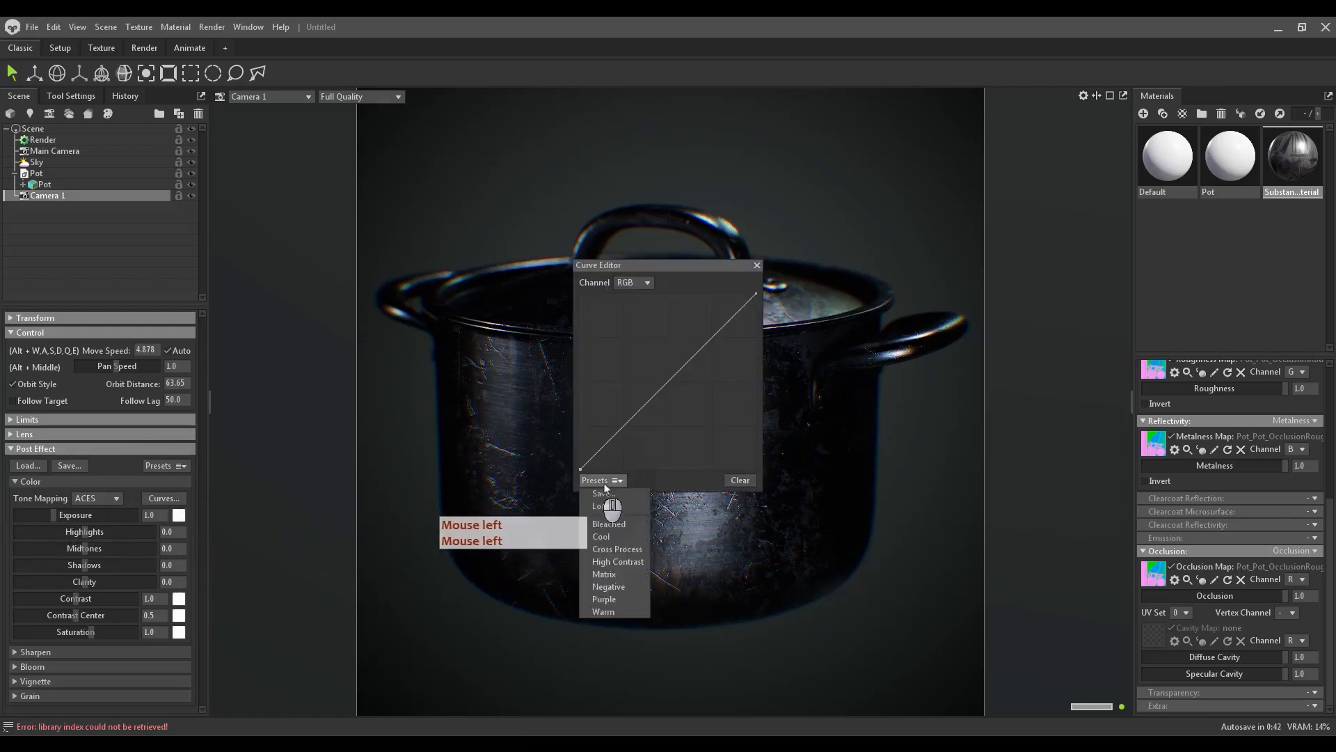
left_click(613, 562)
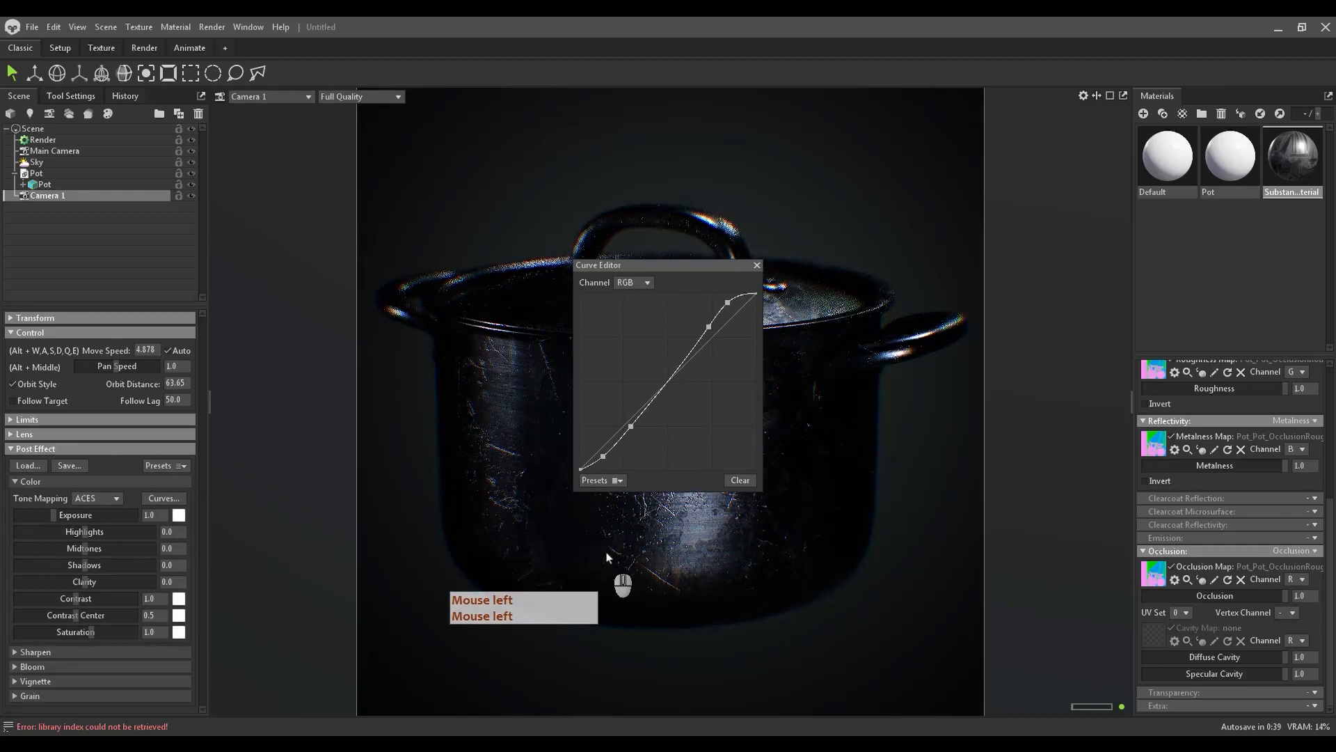
left_click(758, 265)
Set the color Clarity to 1 to strengthen the pot's fine surface detail.
mouse_move(393, 744)
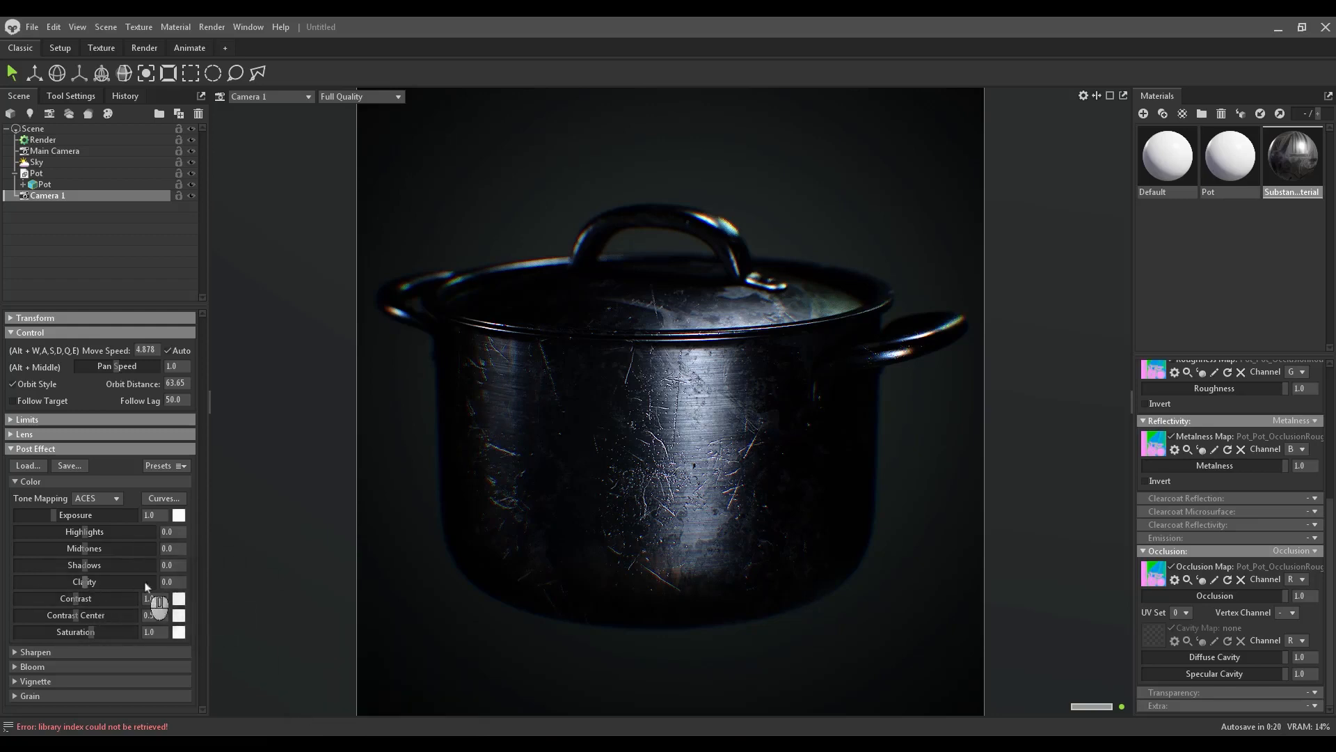
left_click(167, 581)
type("1")
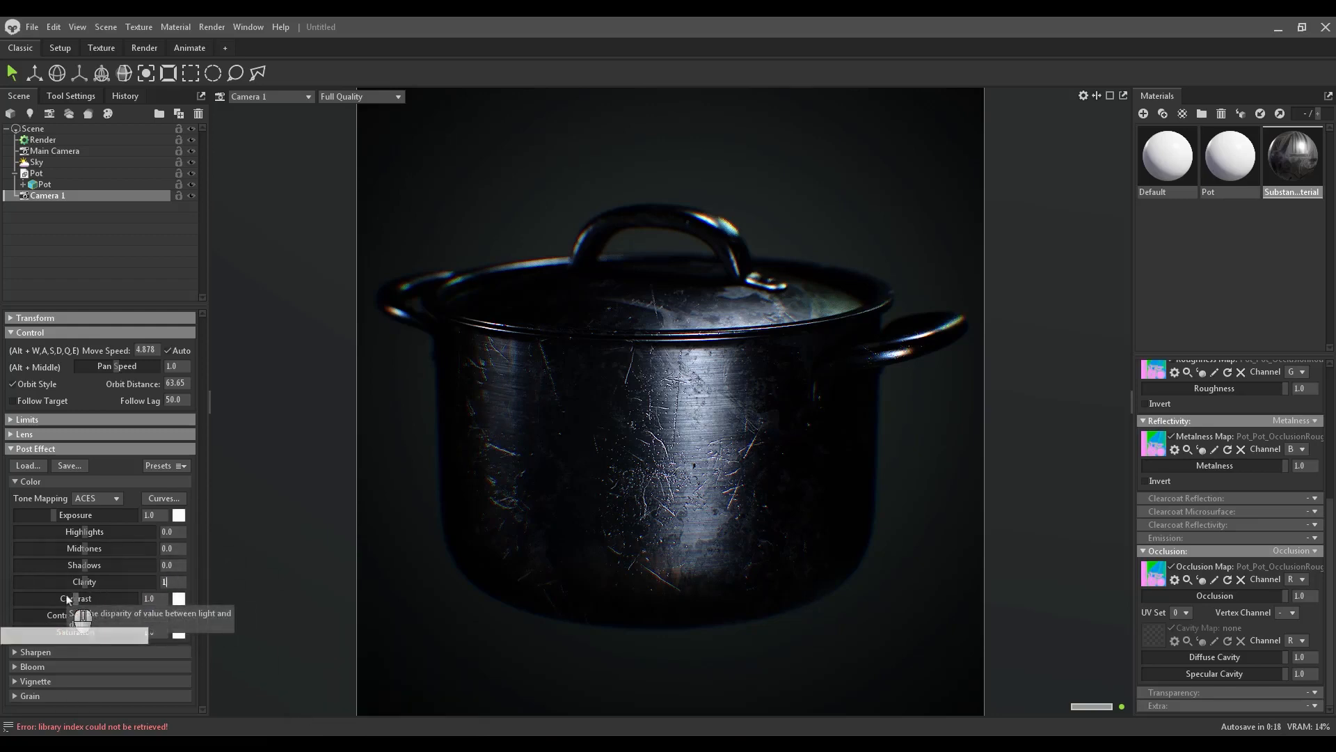
key("Return")
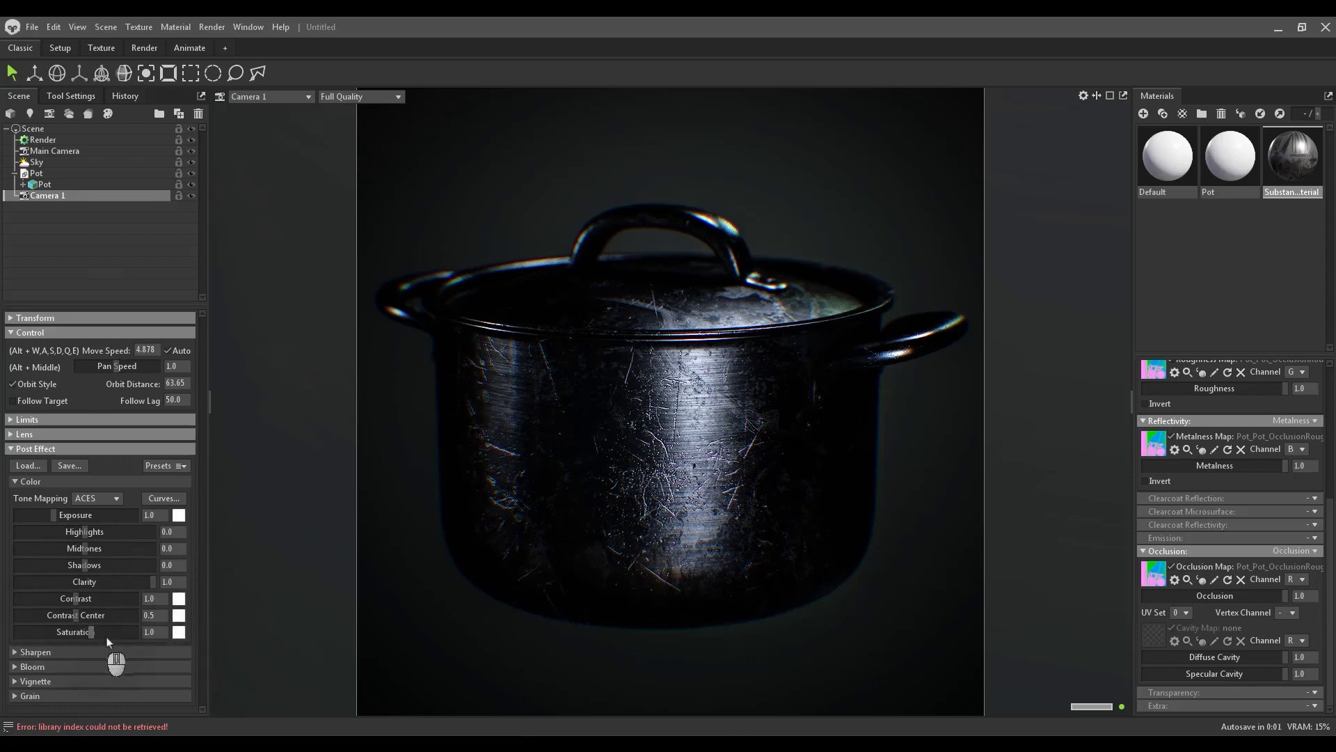
Lower the color Highlights to -0.2.
left_click(183, 534)
type("-")
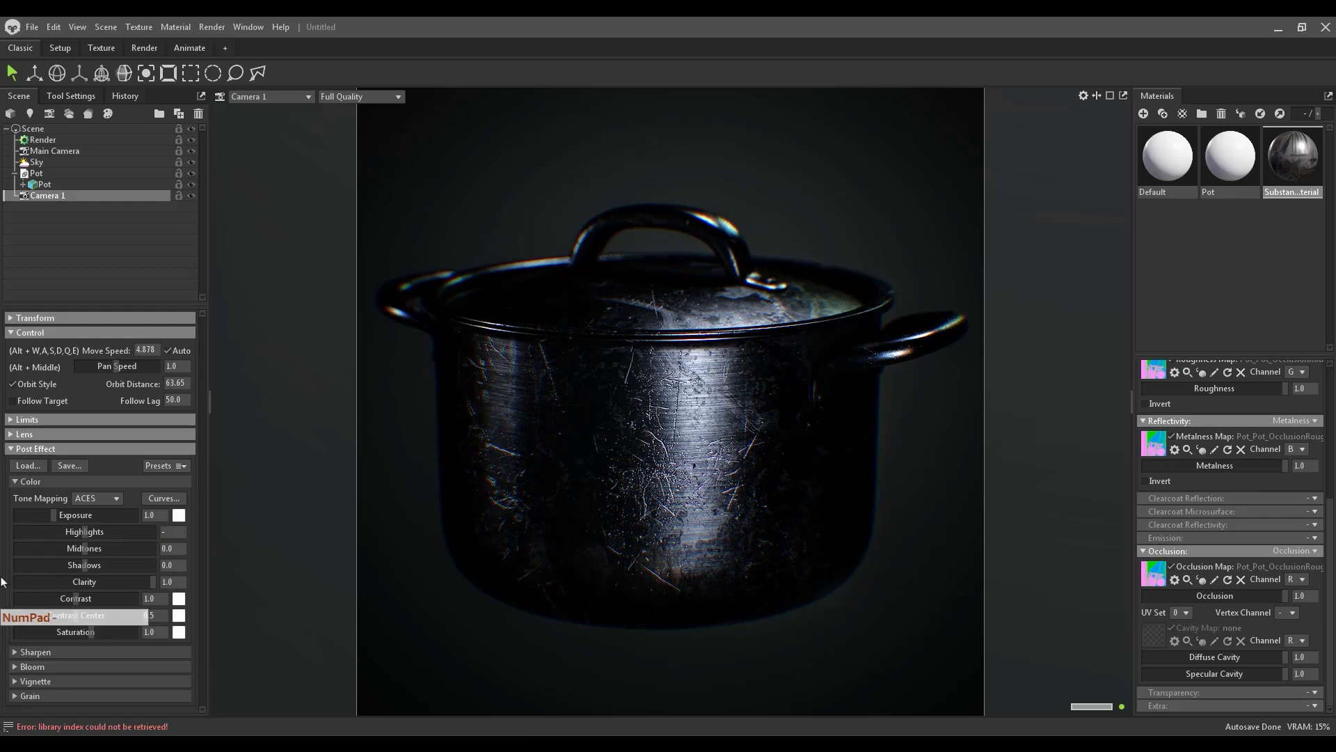
type(".2")
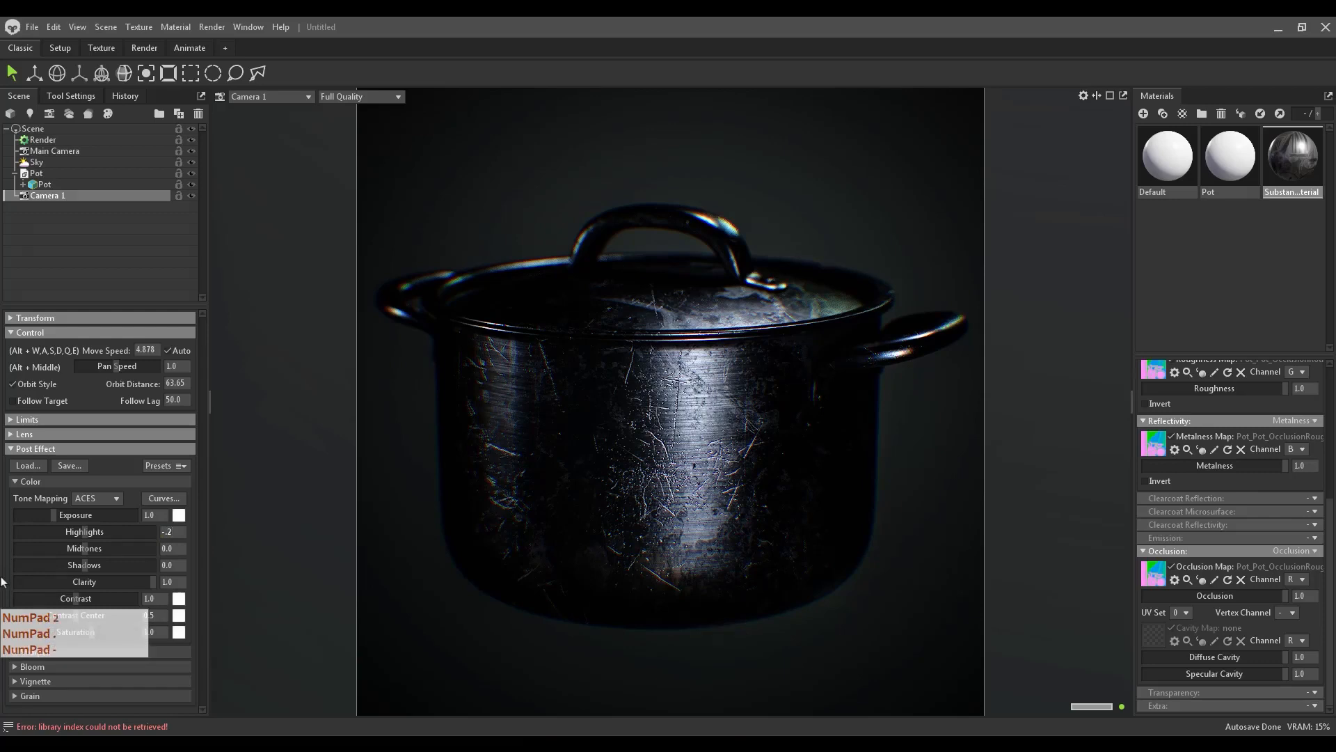
key("Return")
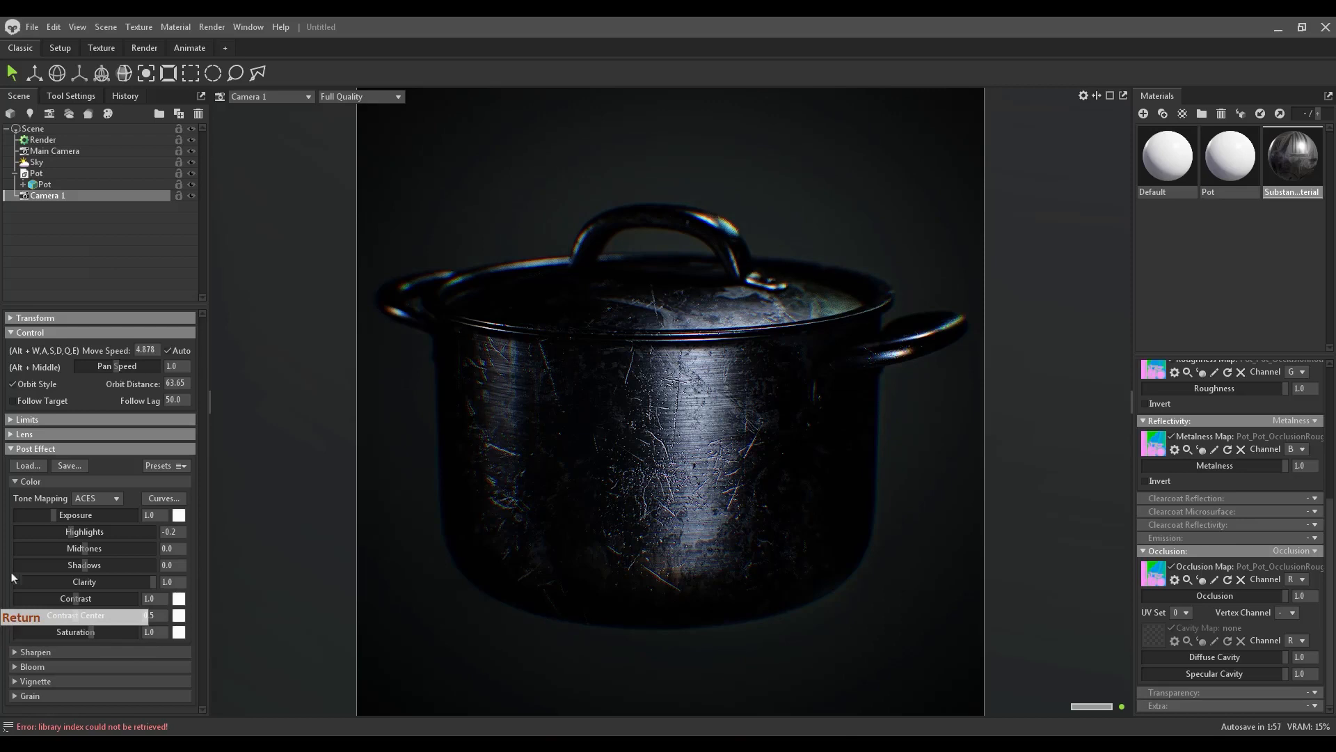
Set Camera 1's color Midtones to 0.2 after trying 0.12.
left_click(165, 550)
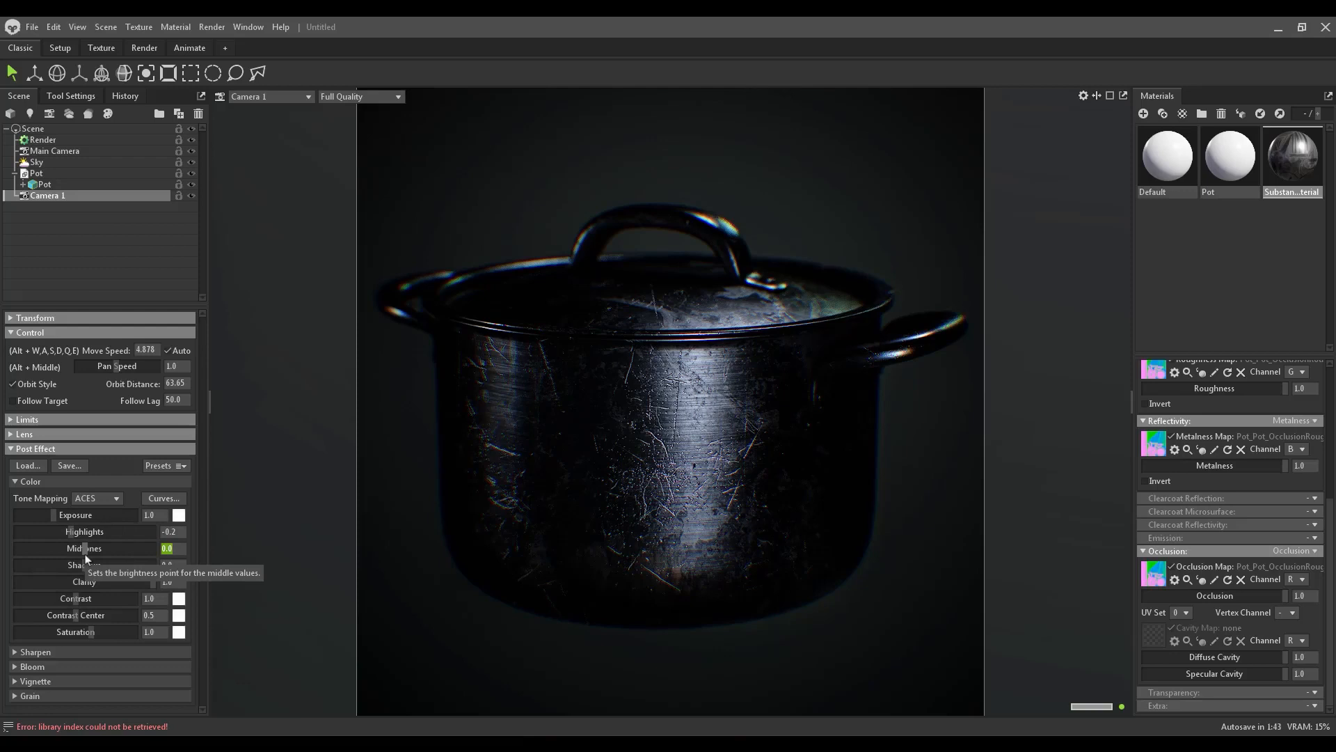
type(".12")
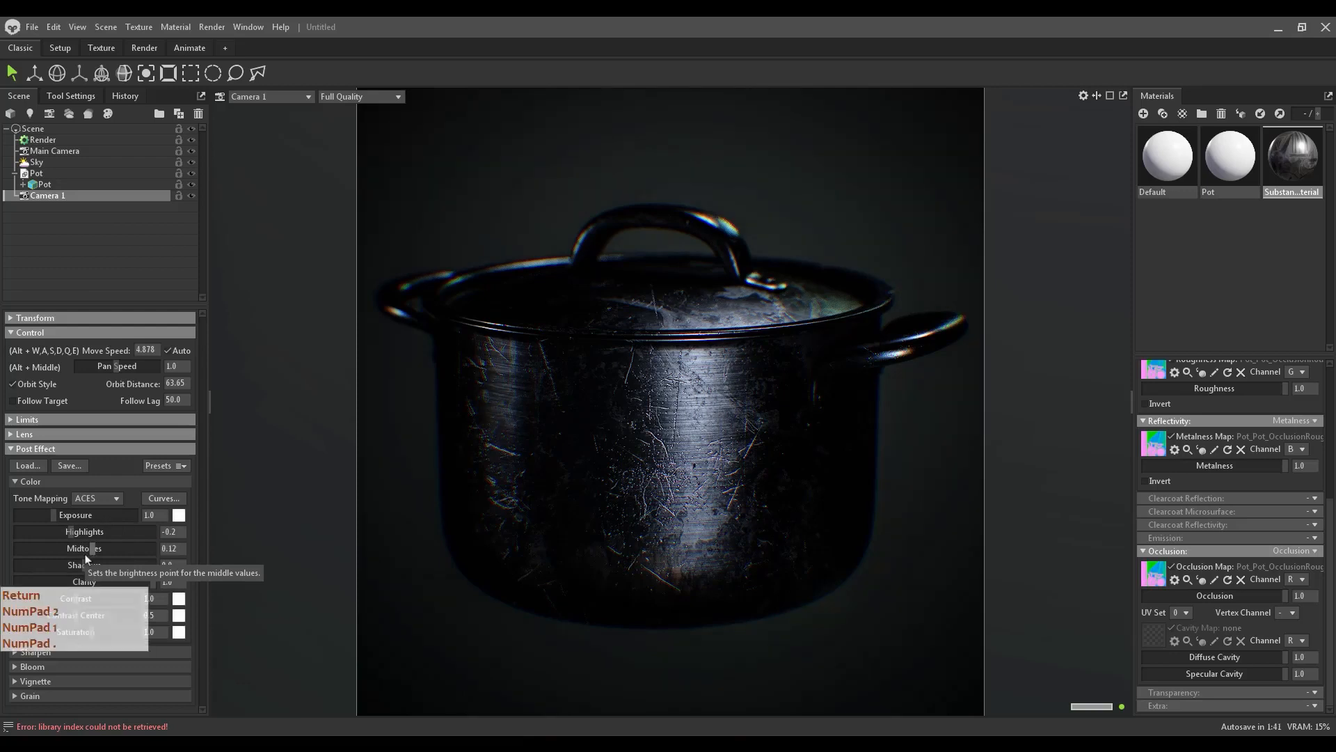
key("Return")
left_click(180, 549)
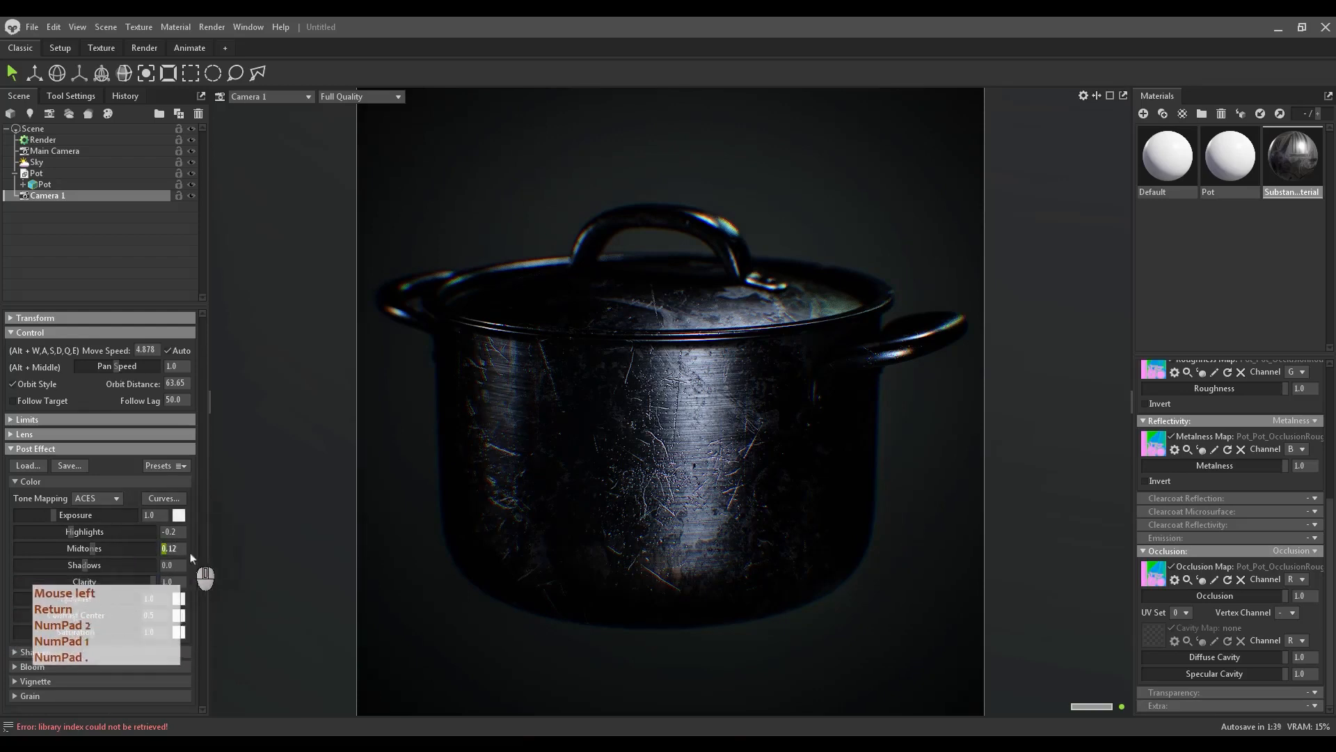
left_click(180, 549)
type(".2")
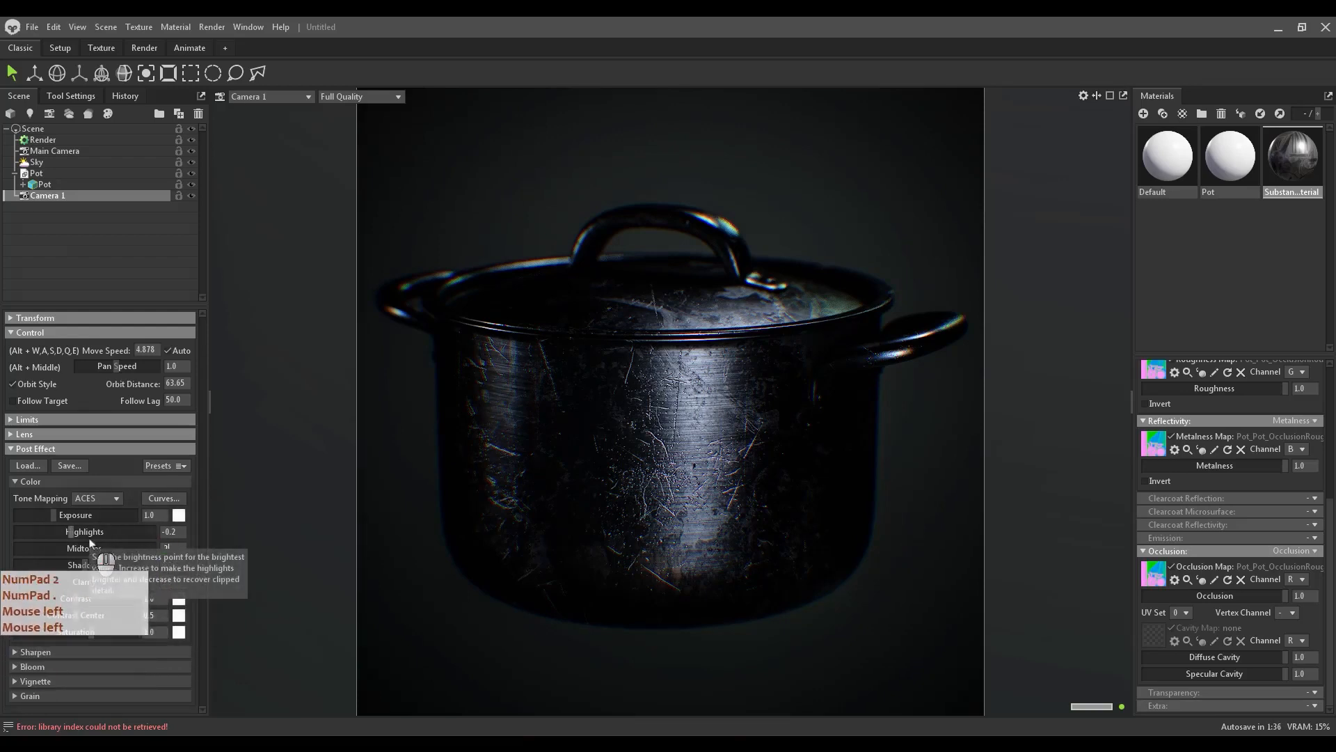
key("Return")
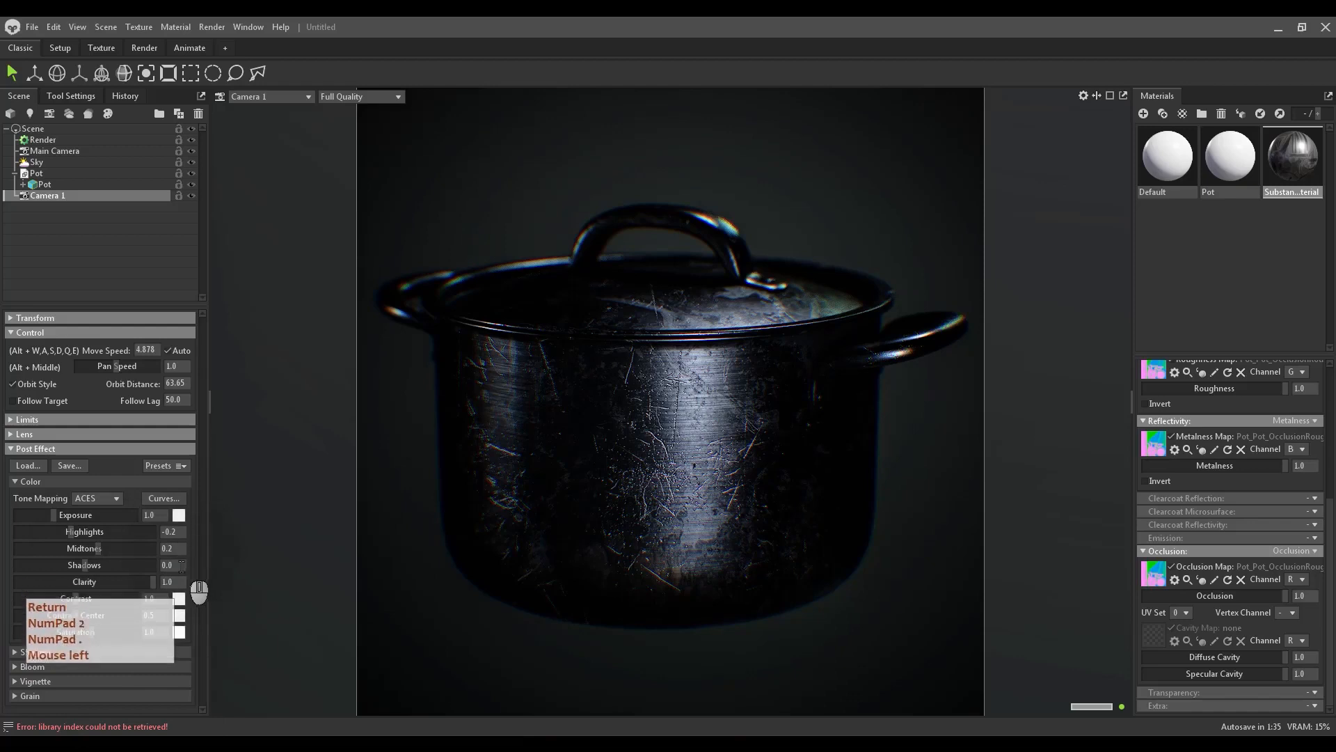
Set the color Shadows to 0.2 and collapse the Color and Post Effect settings.
left_click(174, 565)
type(".2")
key("Return")
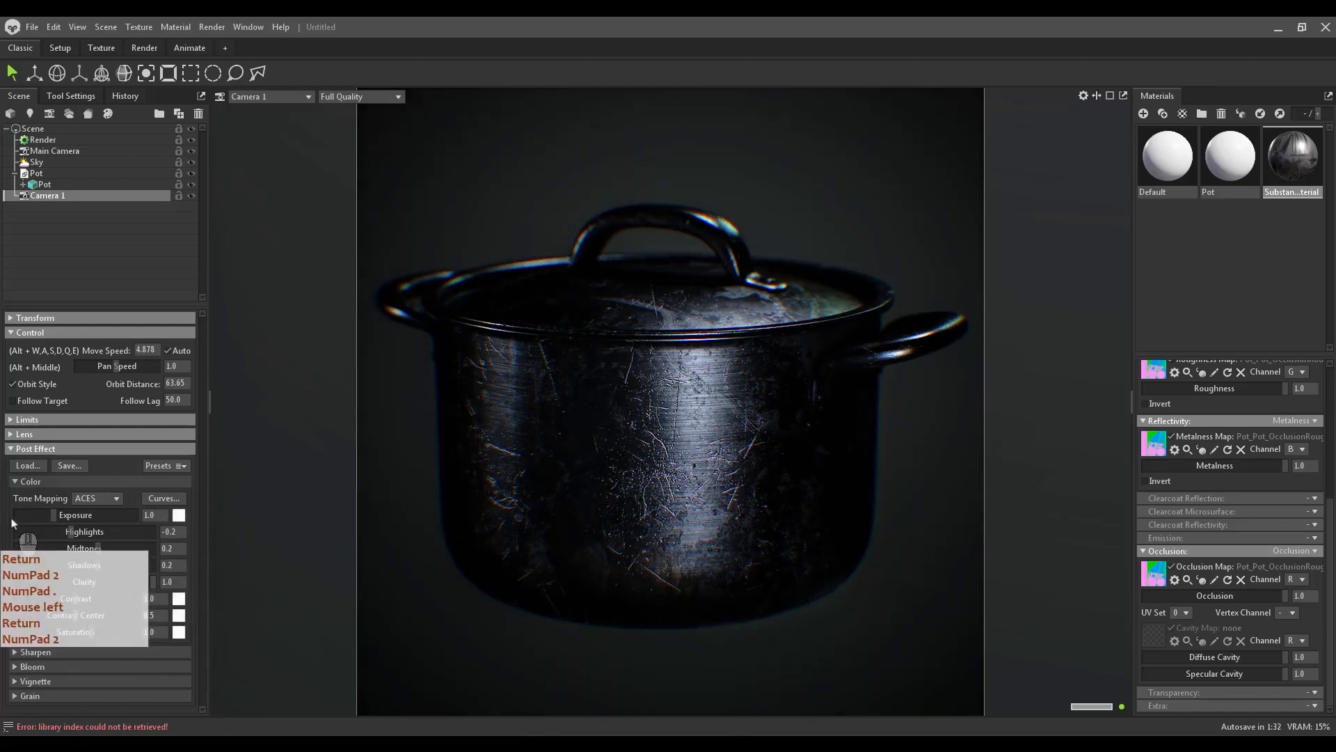
left_click(42, 481)
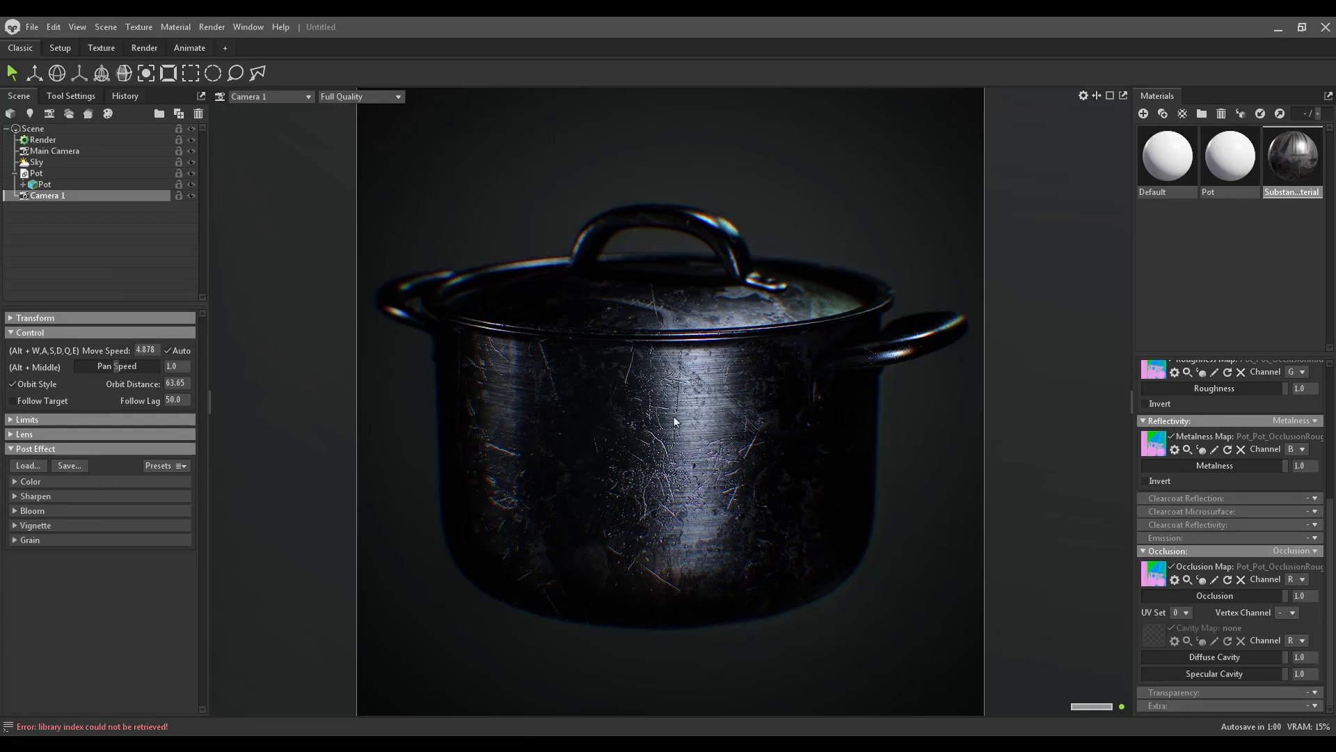
left_click(67, 449)
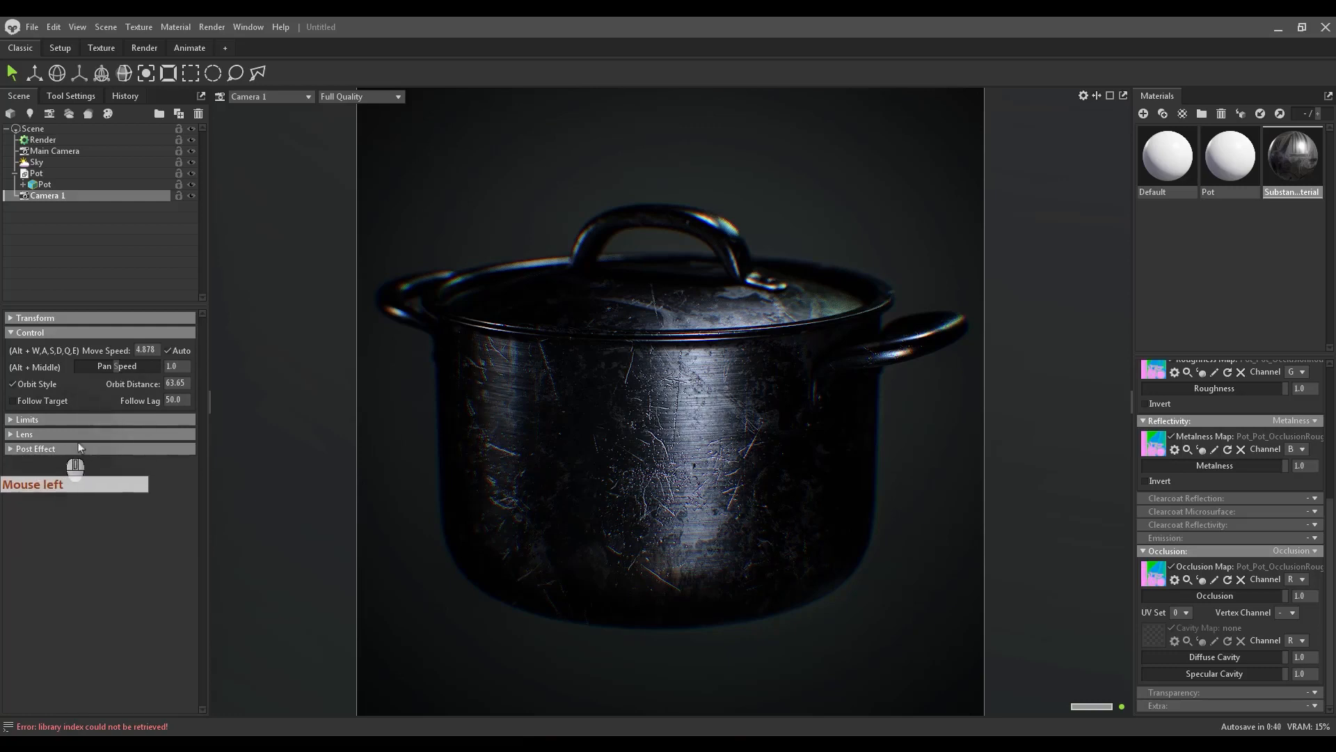
Collapse the Pot group and load the overcast "Alley... ...Graffiti" sky from the library as the Sky light's environment.
left_click(38, 163)
left_click(14, 174)
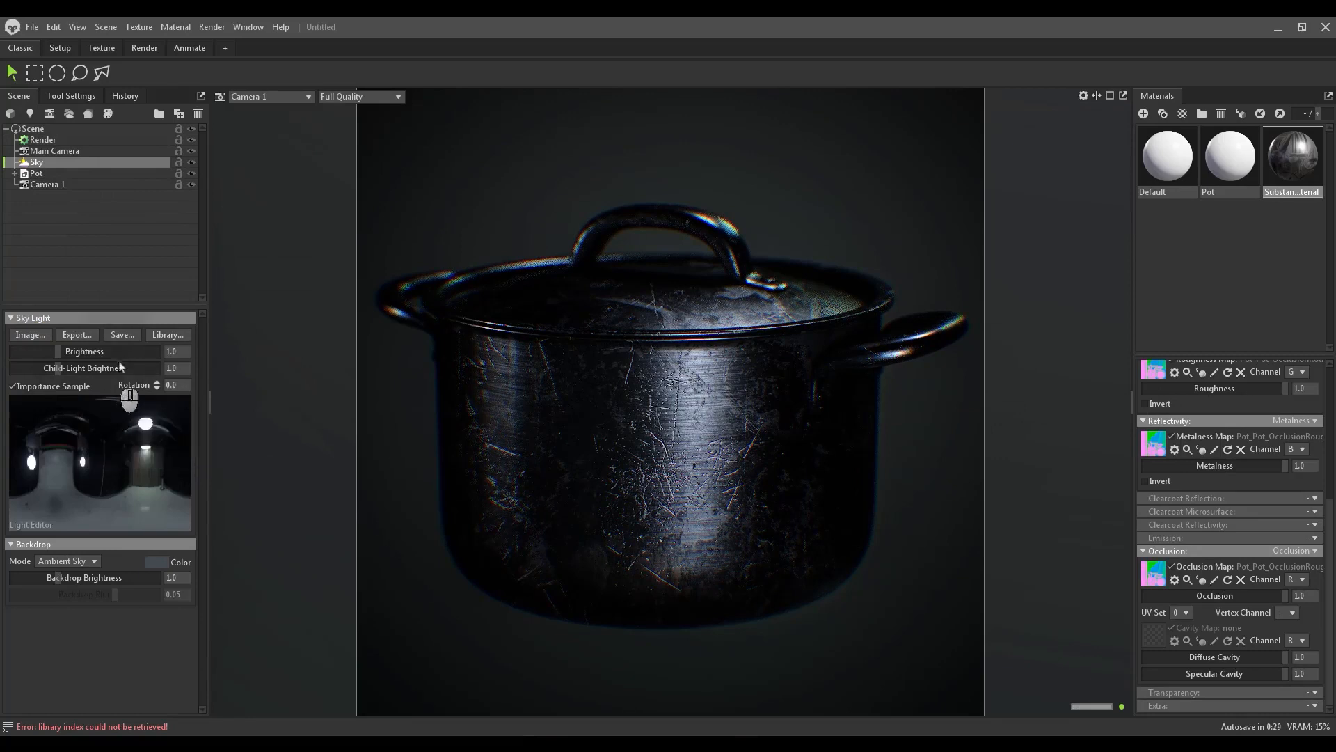
left_click(165, 335)
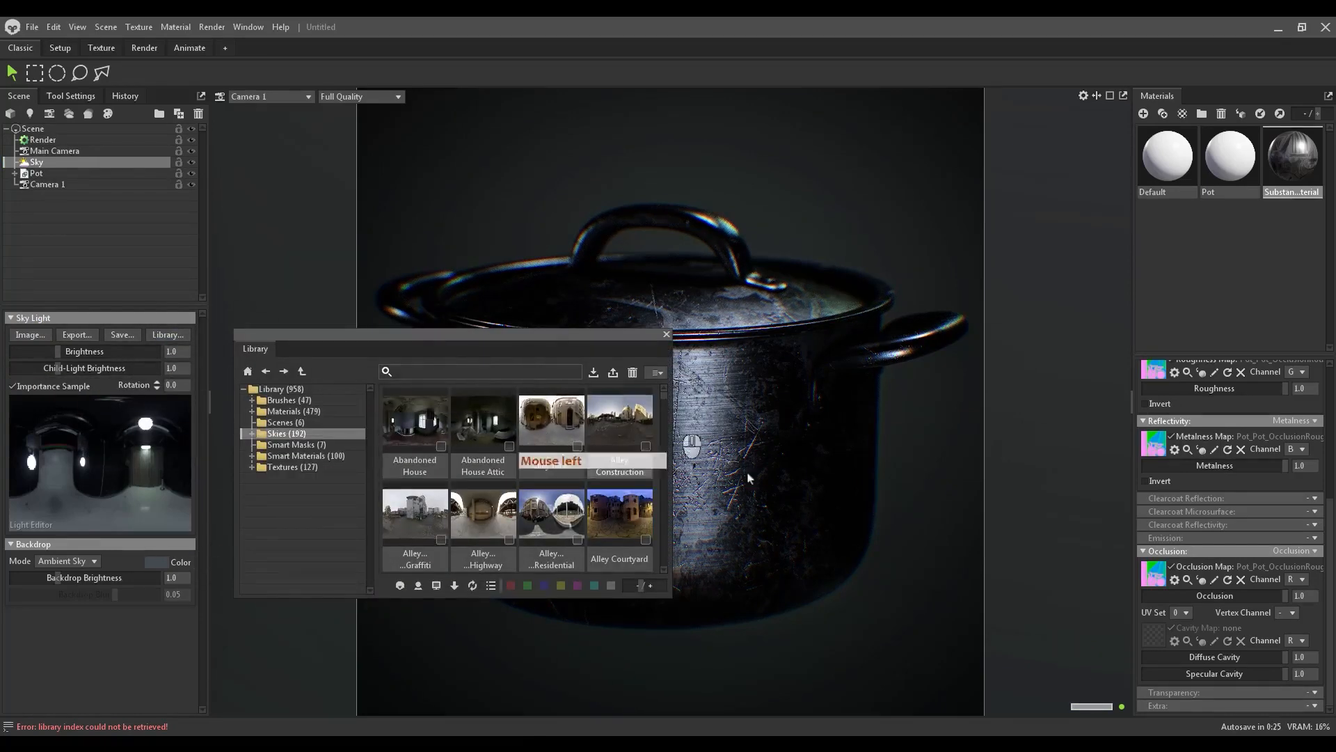
left_click(416, 514)
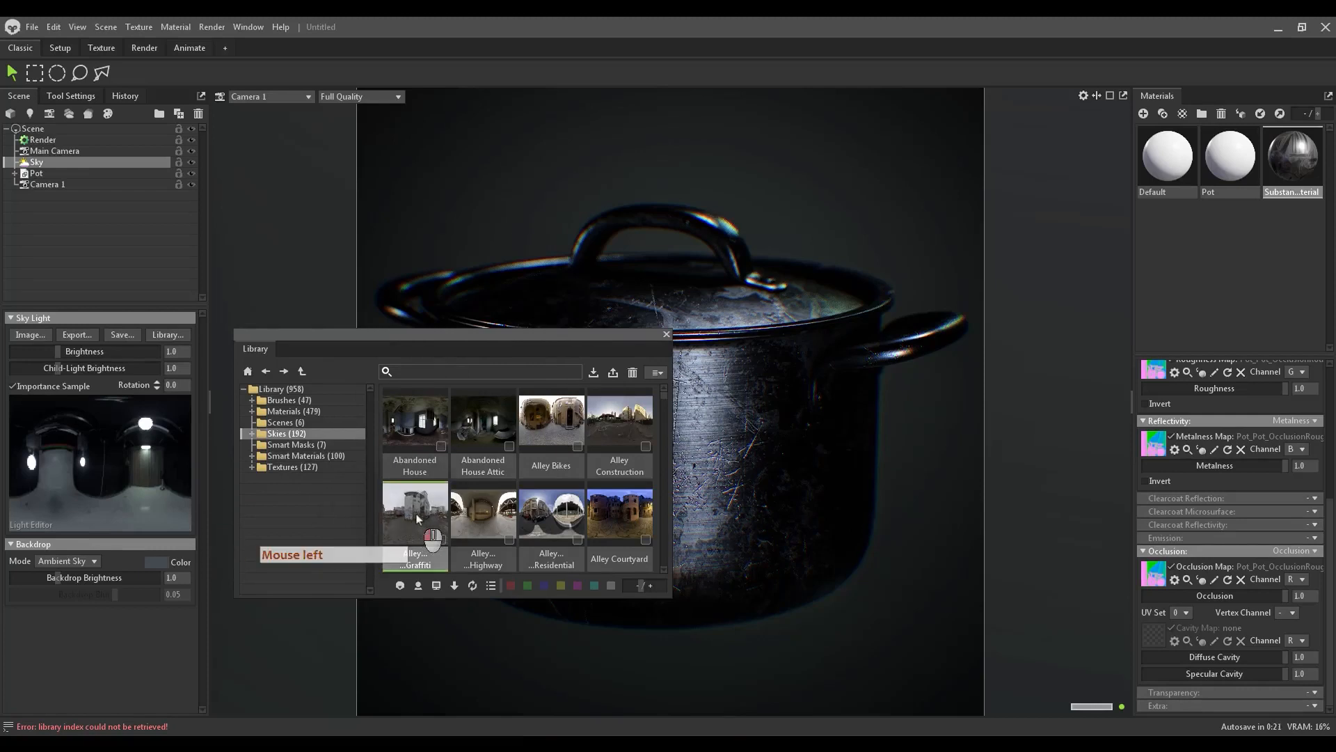
double_click(416, 513)
double_click(416, 515)
left_click(417, 515)
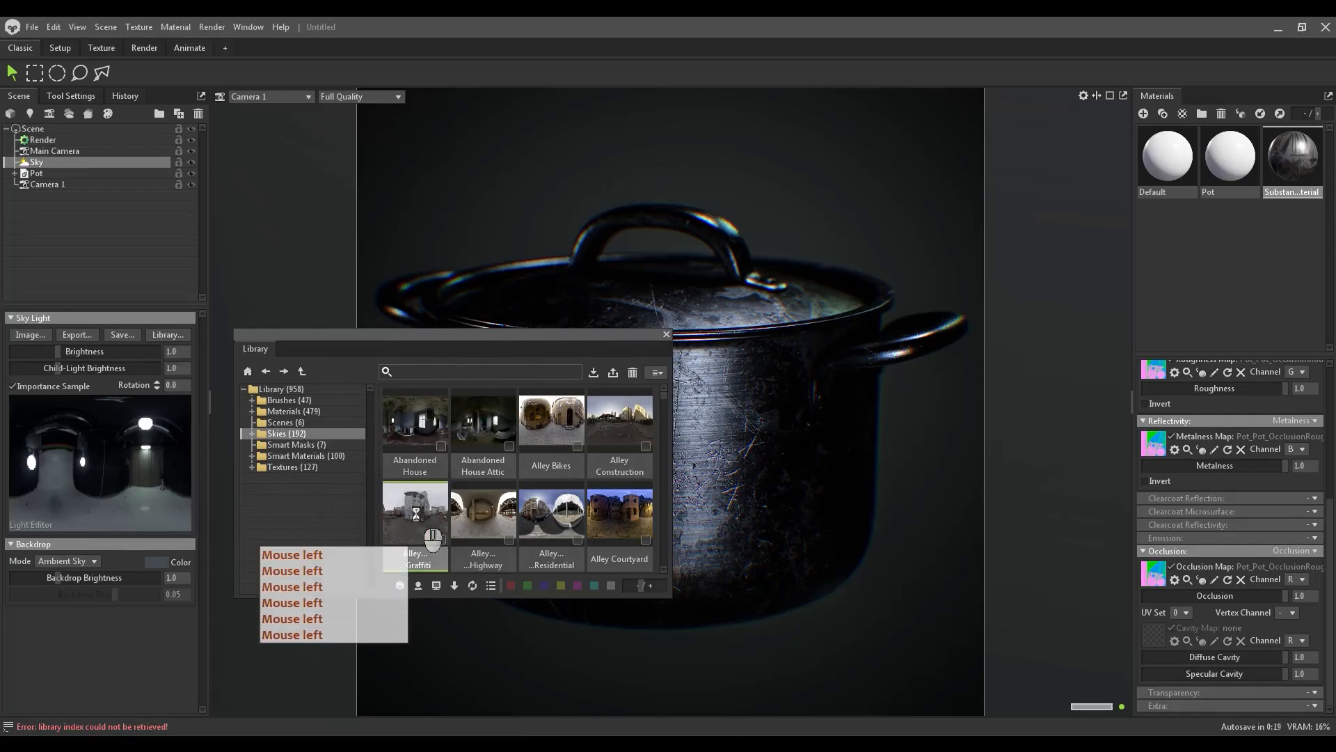
left_click(666, 335)
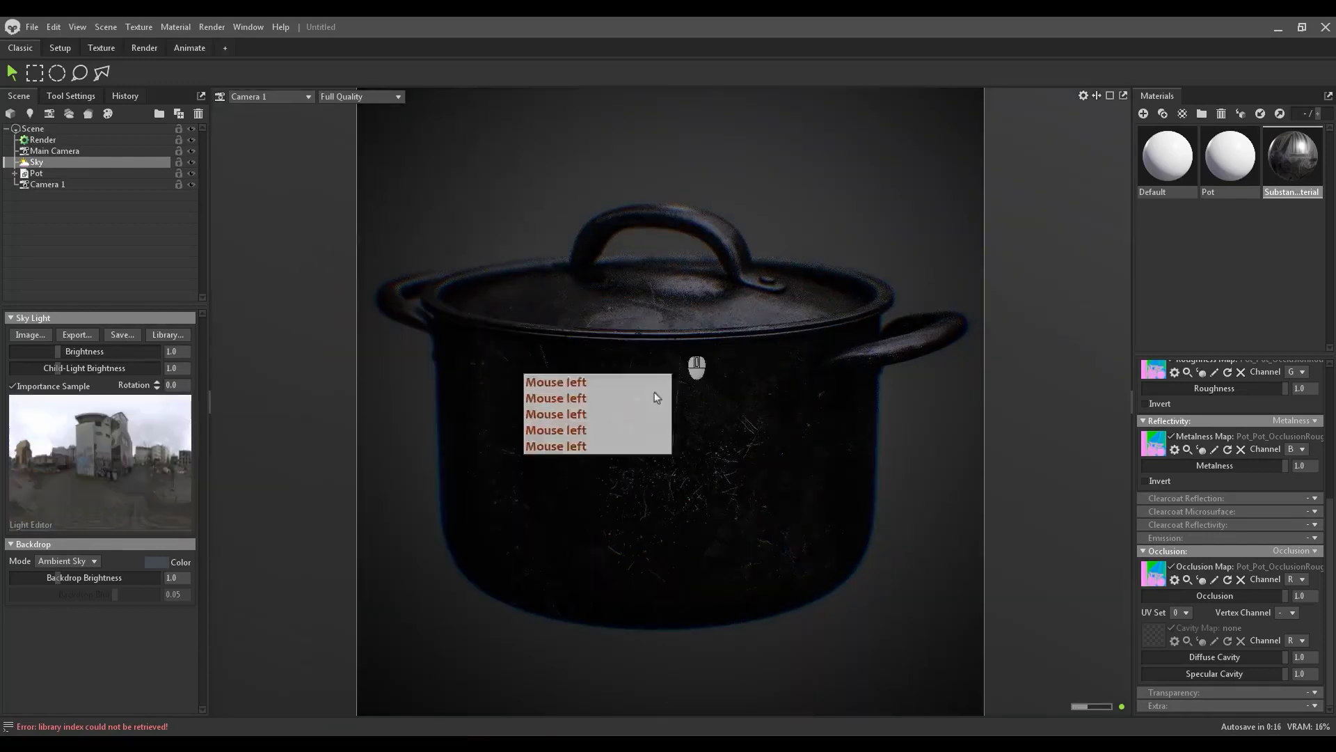
Set the Sky light's Brightness to 3.
double_click(175, 352)
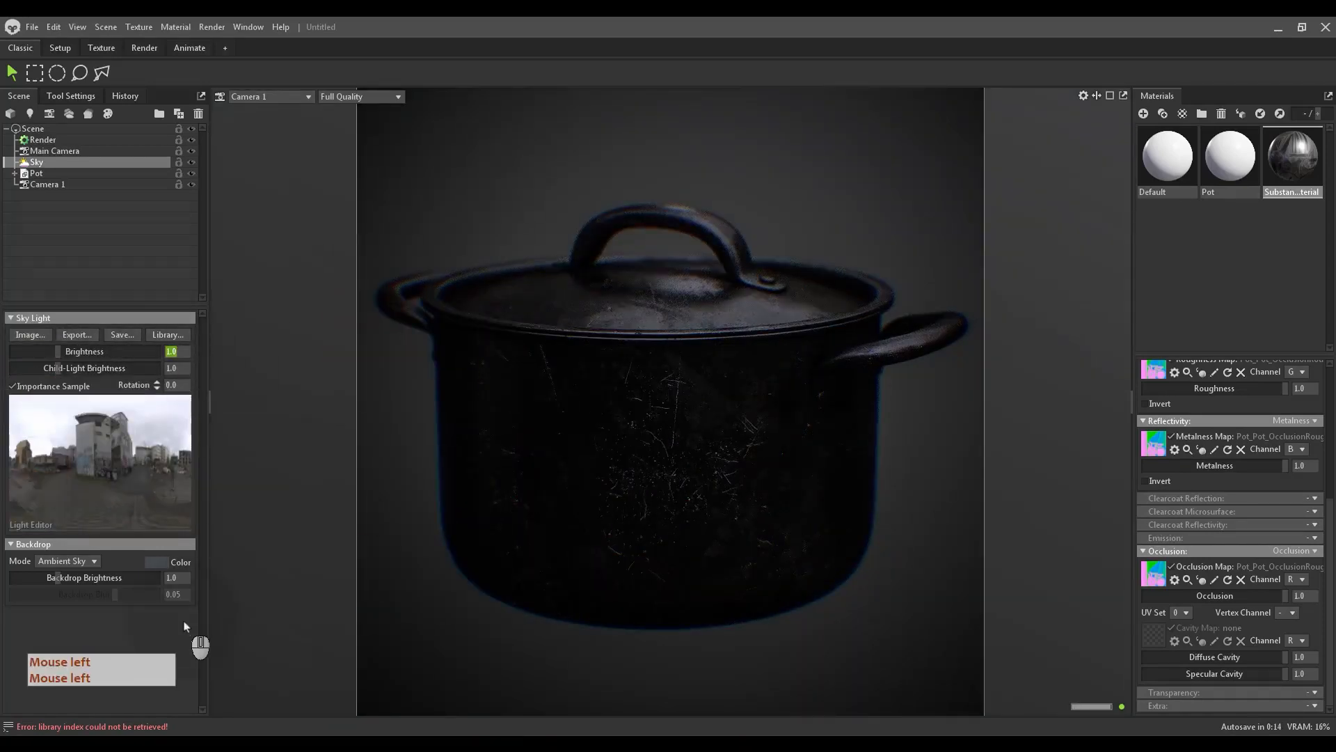
type("3")
key("Return")
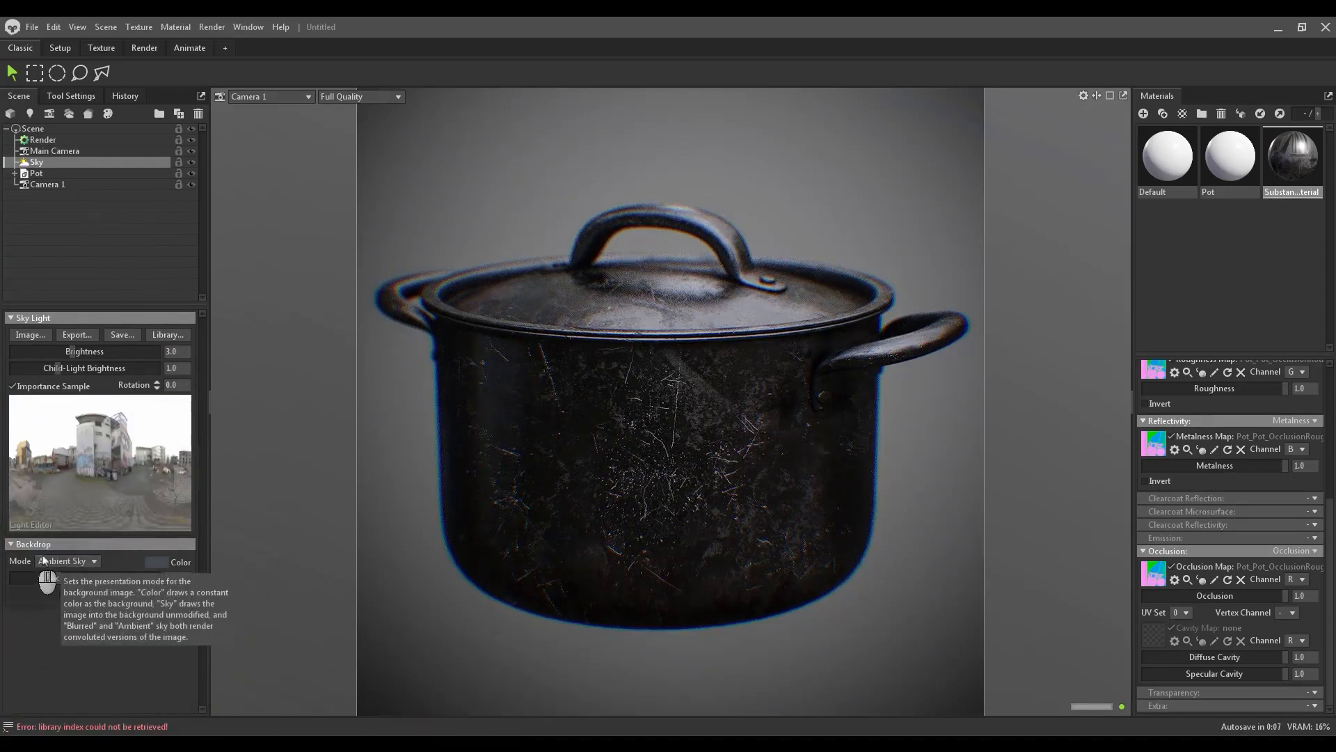
Switch the Sky backdrop mode to Color and make the backdrop a neutral dark gray, 4a4a4a.
left_click(43, 563)
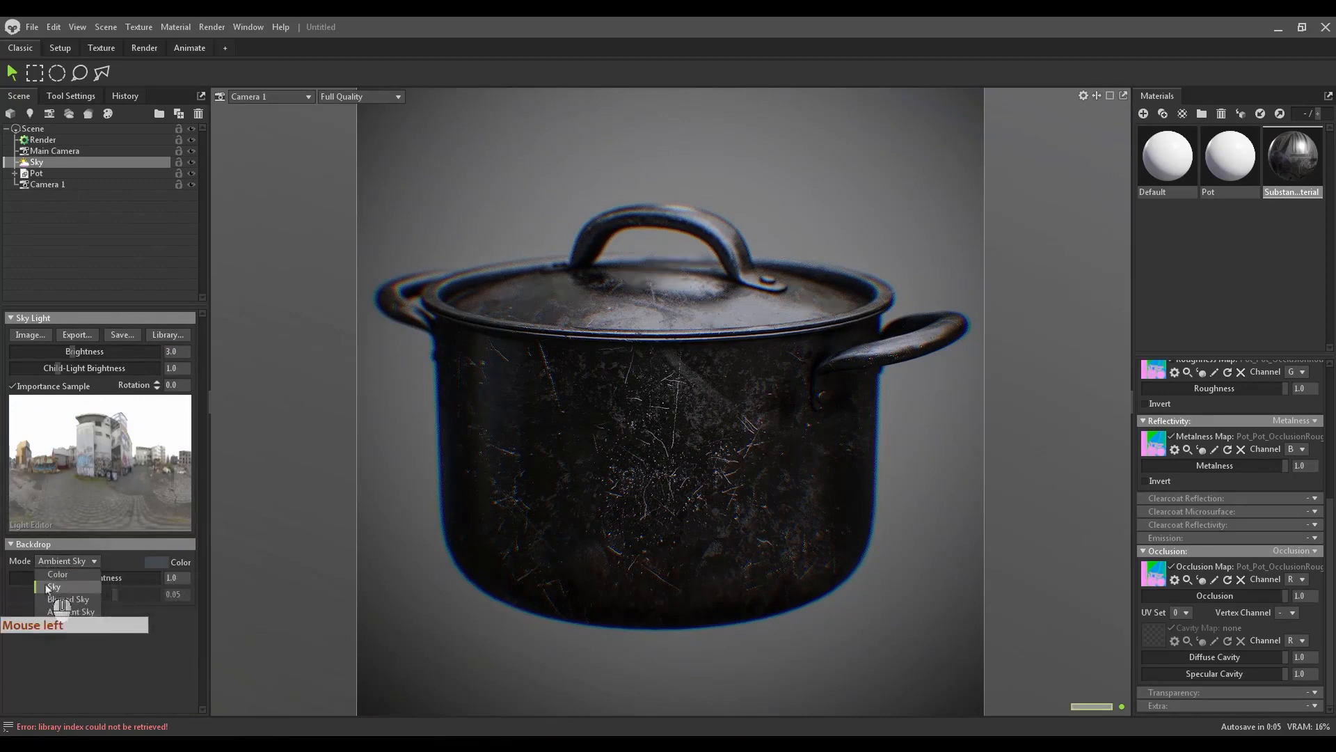
left_click(93, 575)
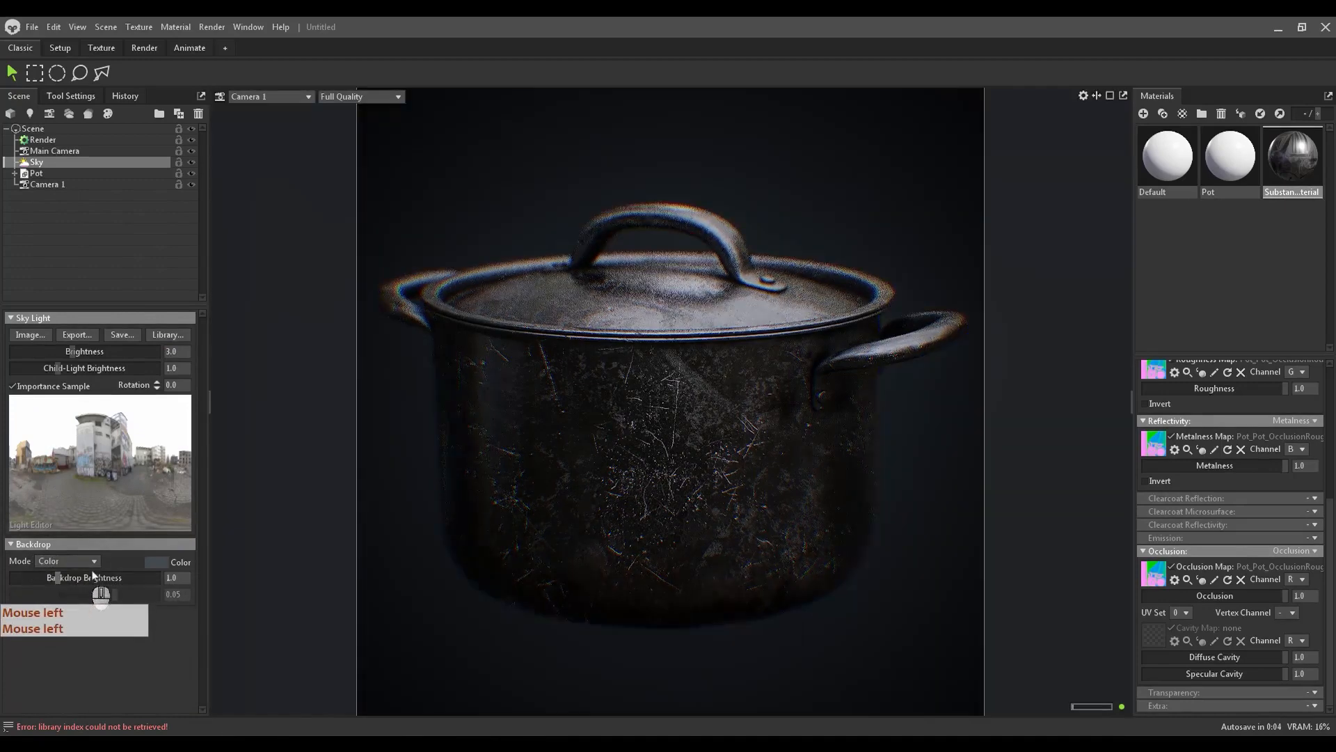
left_click(151, 563)
left_click_drag(527, 422, 499, 407)
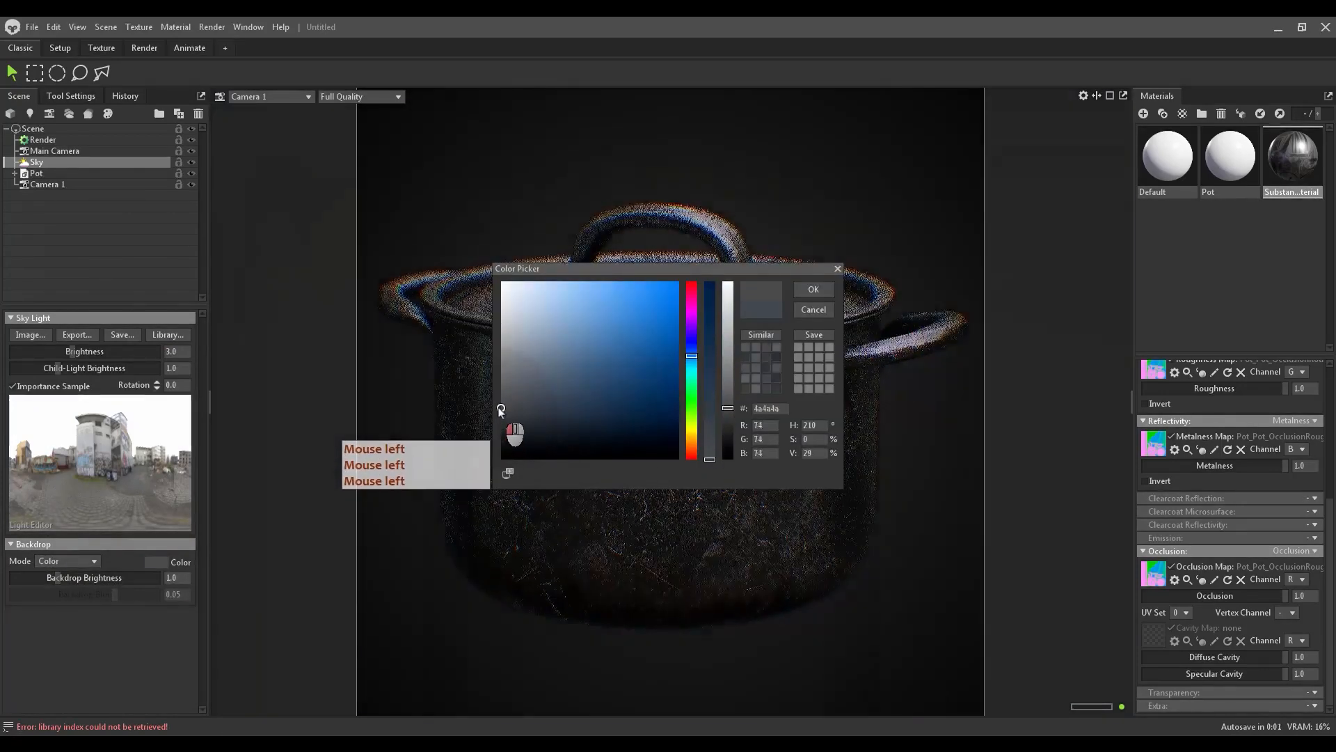
left_click(814, 289)
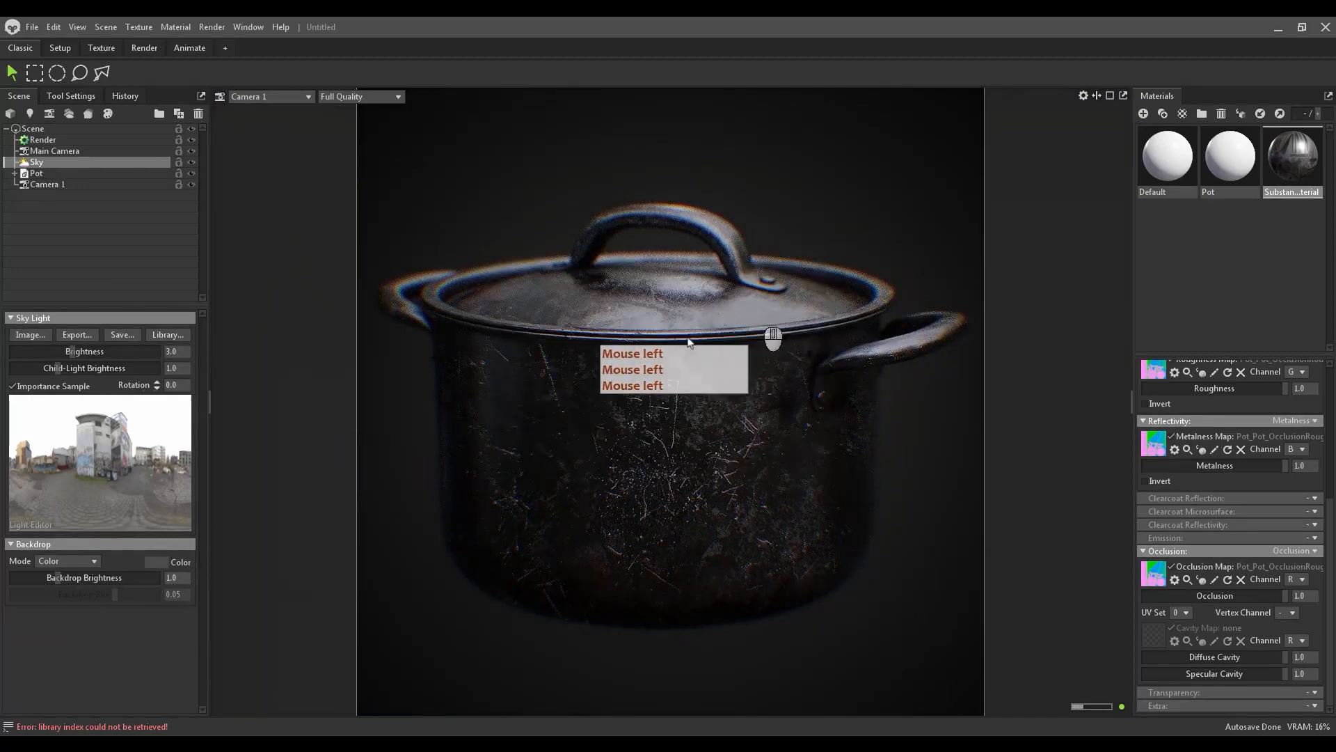
middle_click(623, 403)
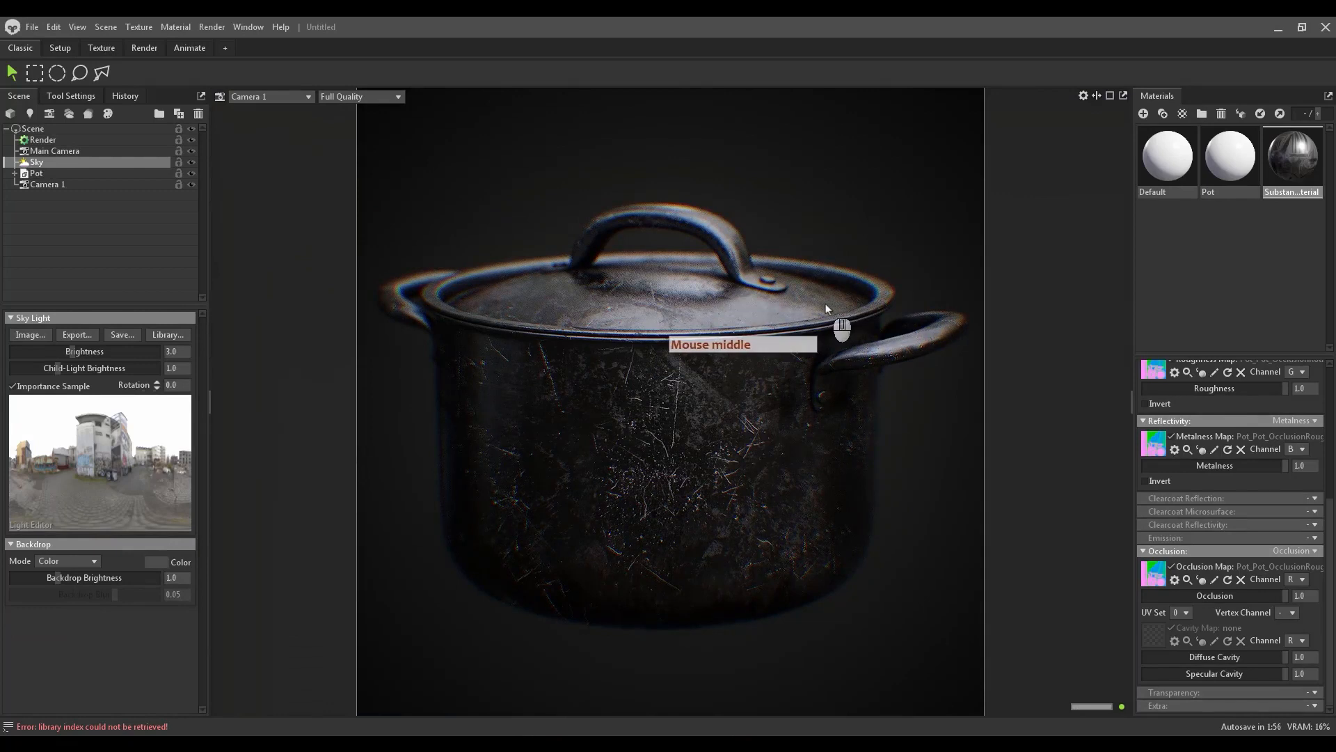
Raise Camera 1's ray-traced depth of field aperture to about f/45 in the lens Focus settings.
left_click(55, 186)
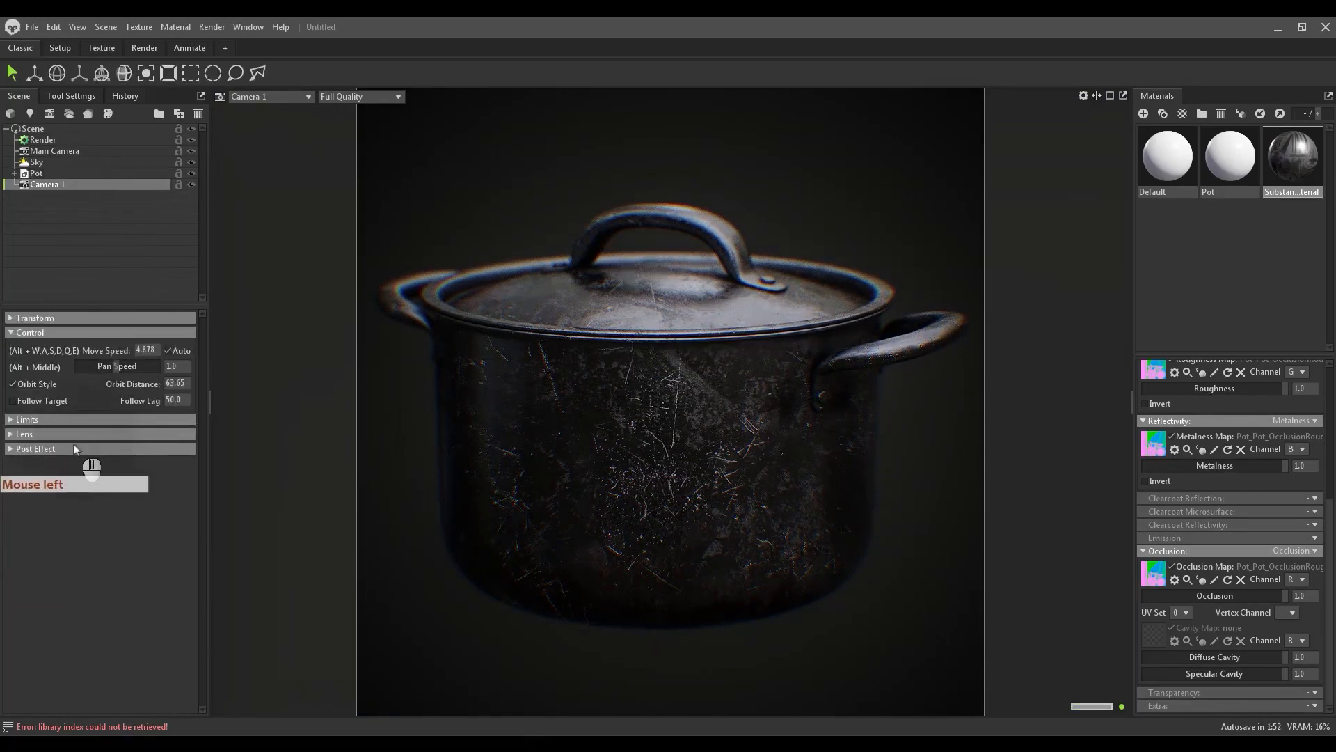
left_click(69, 435)
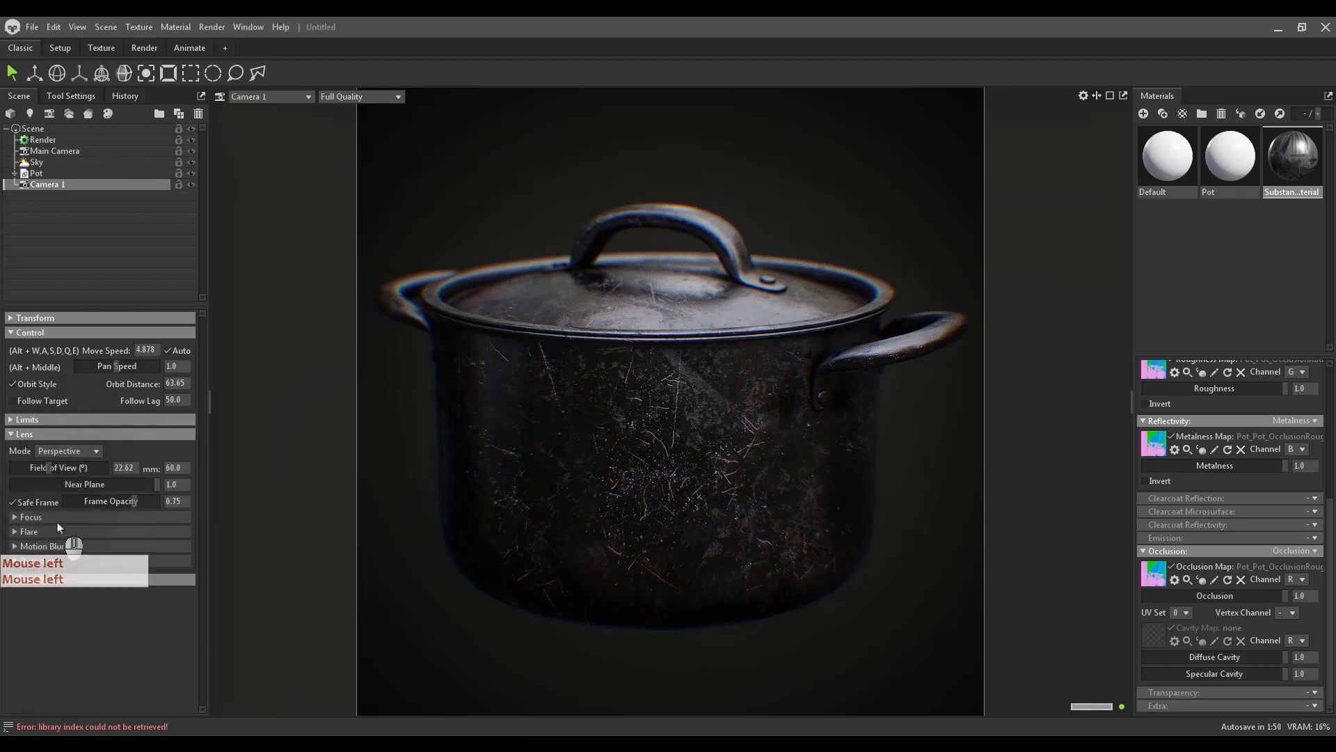
left_click(58, 519)
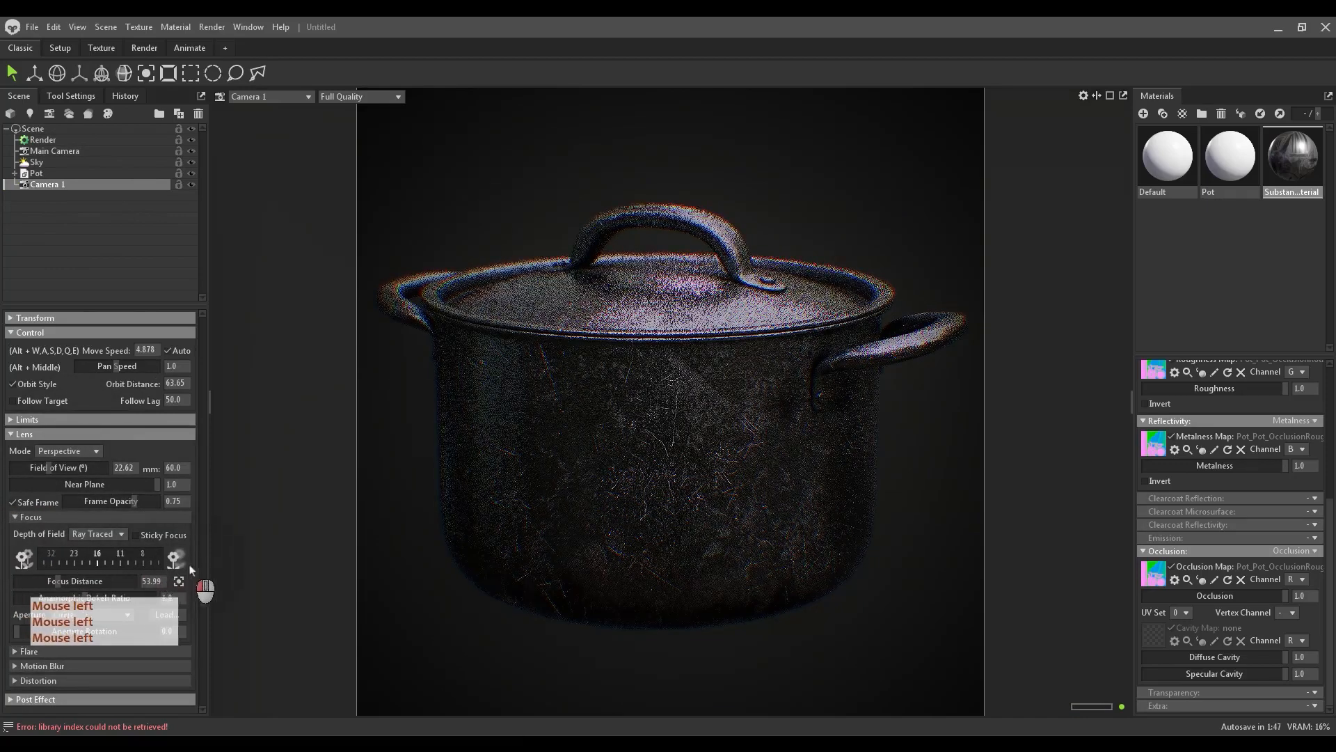
left_click_drag(190, 566, 51, 615)
Reduce Camera 1's Chromatic Aberration to about 0.073 and collapse the Distortion and Control settings.
left_click(70, 676)
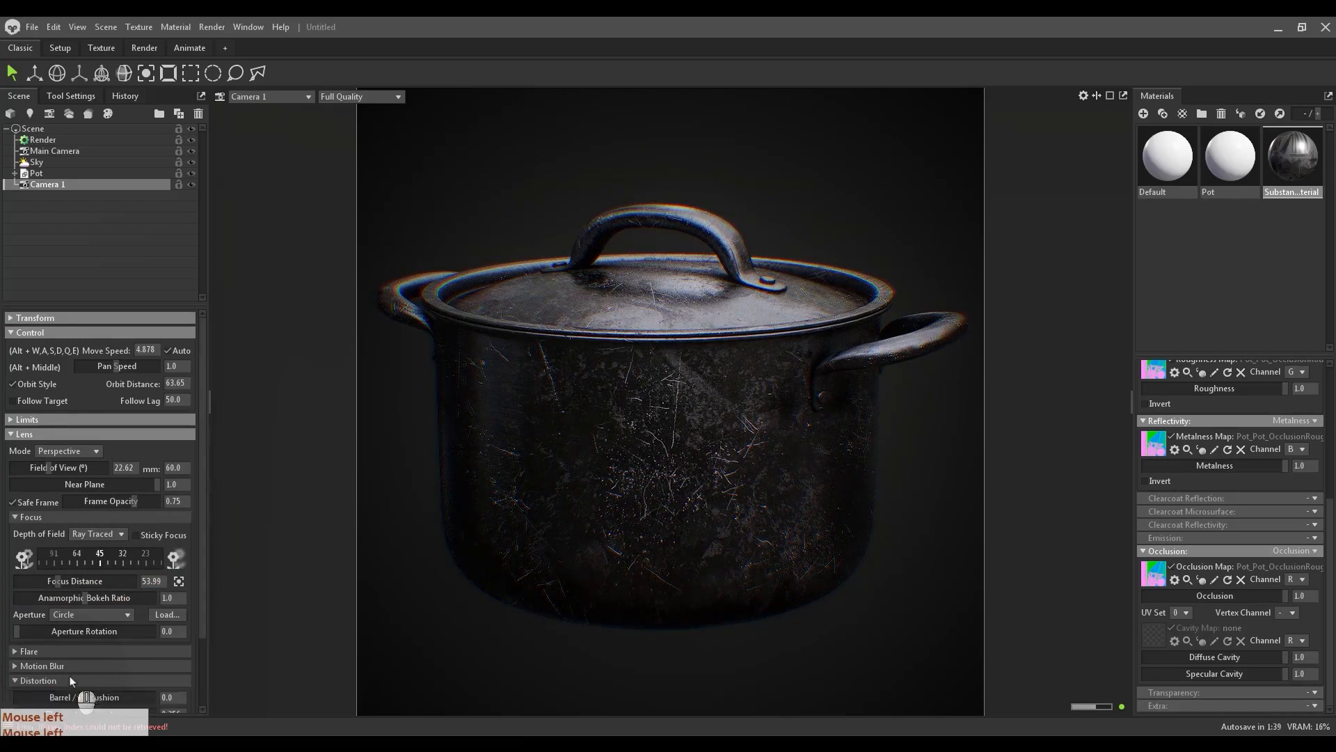
scroll(69, 675, "down", 2)
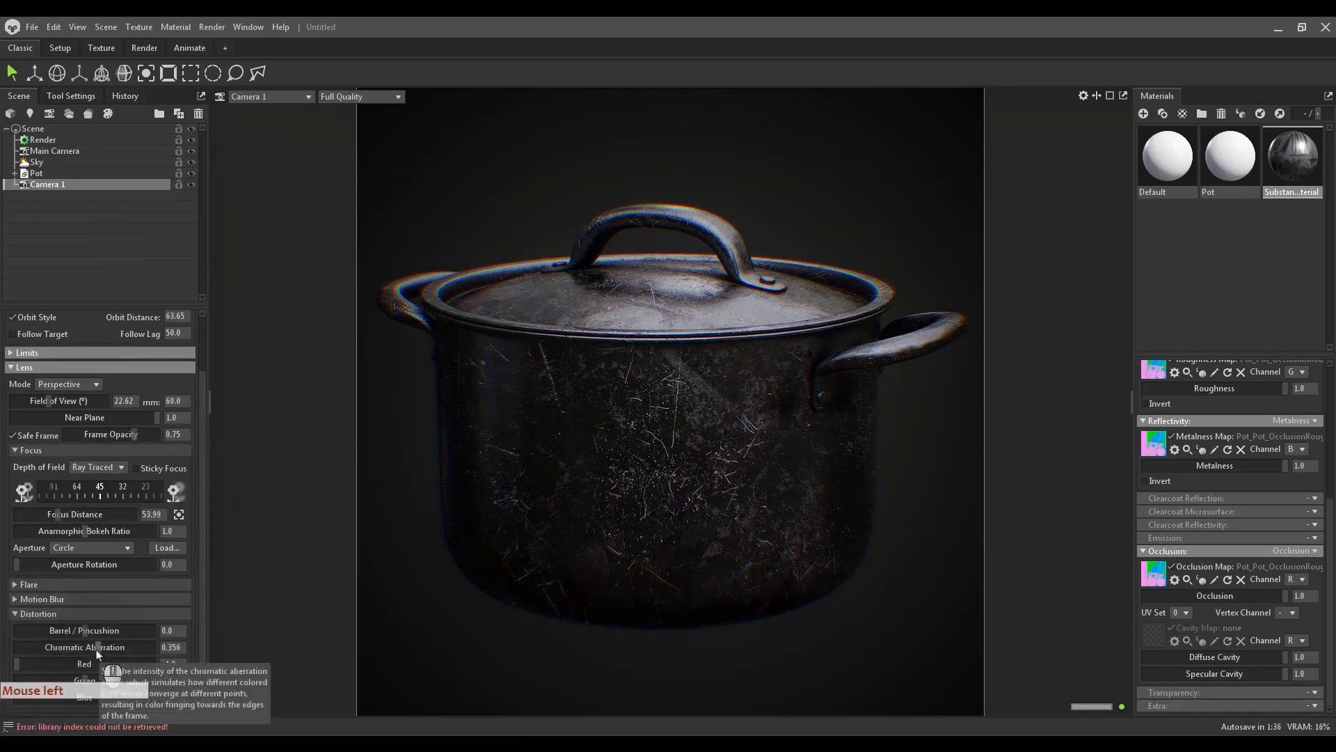
left_click_drag(97, 653, 73, 648)
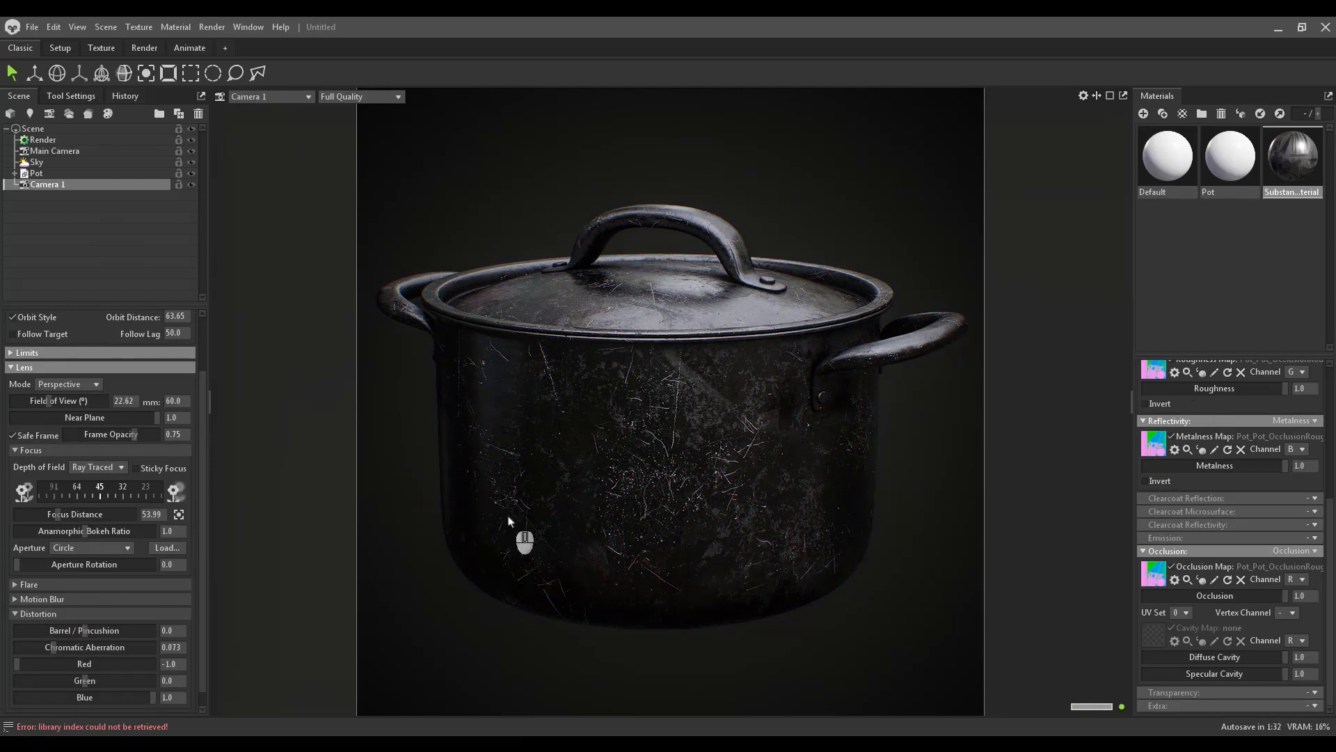
left_click(39, 615)
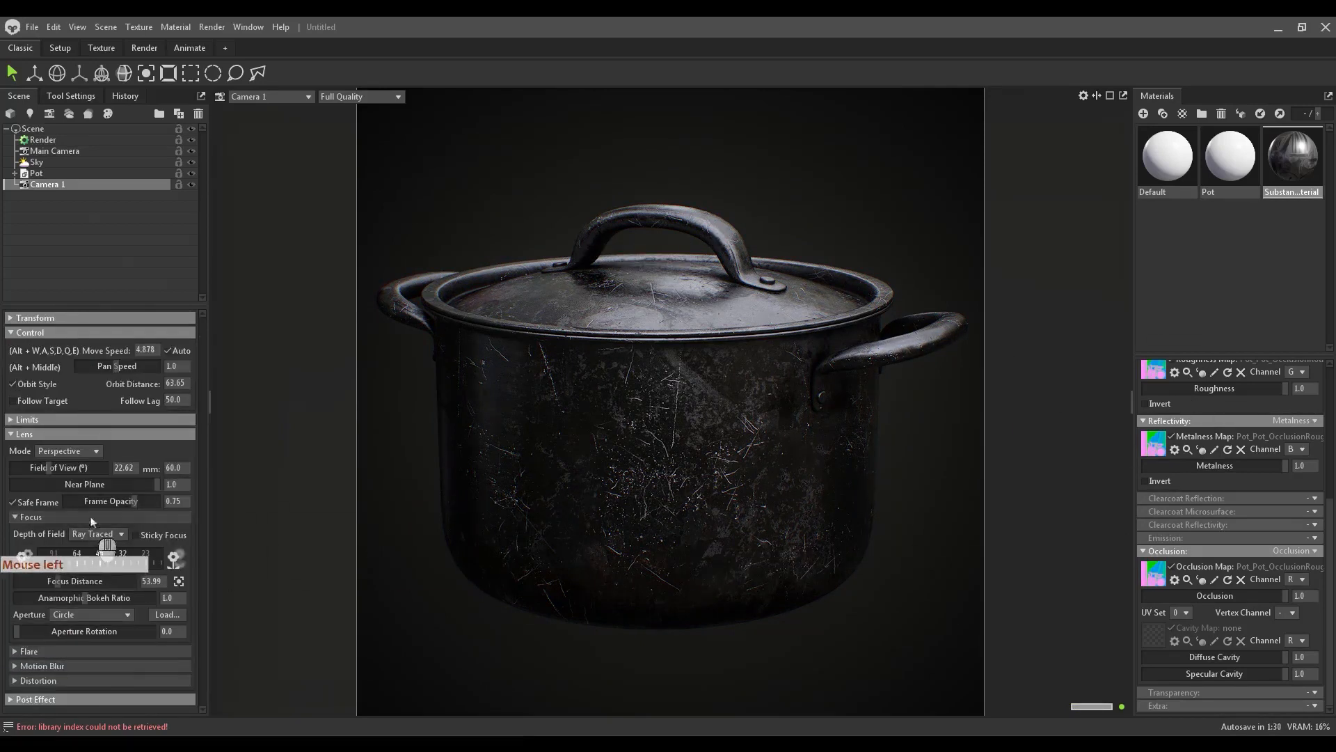
left_click(42, 335)
Select the Sky and rotate its lighting around the pot to about -181 degrees.
left_click(34, 162)
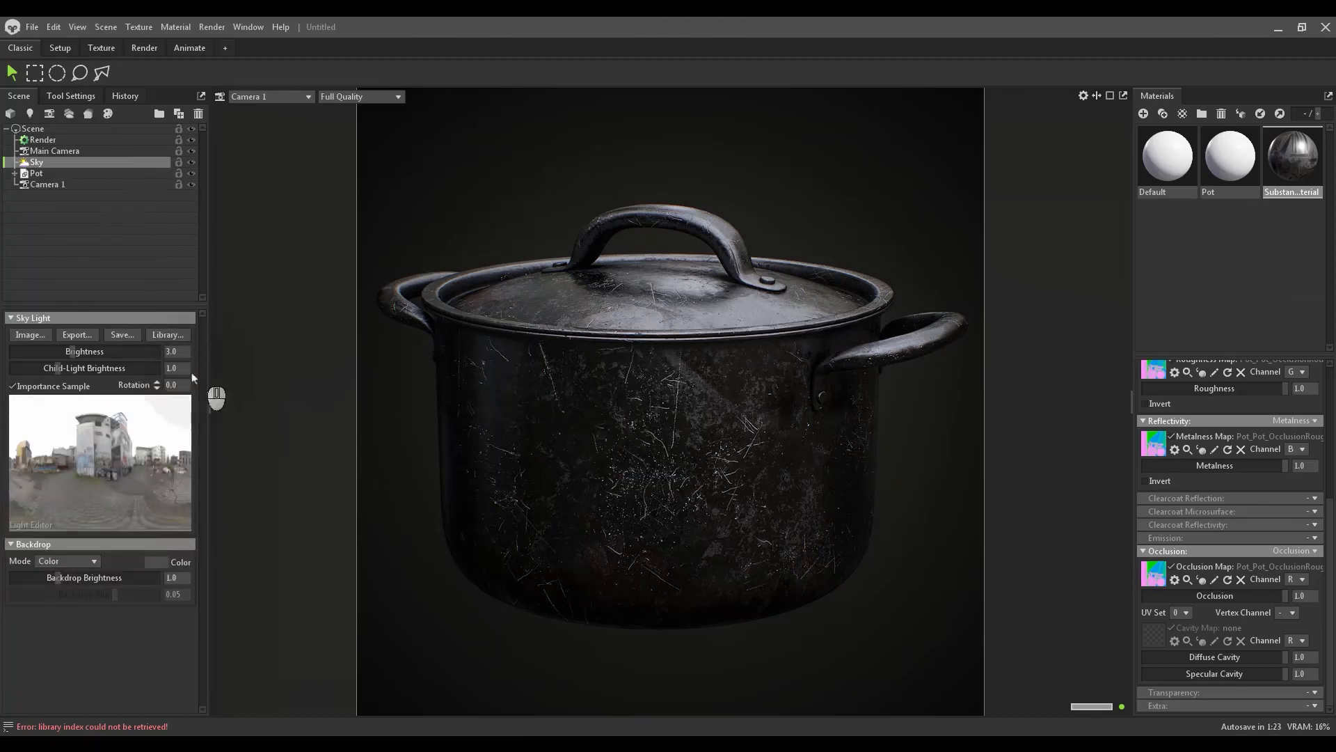
right_click_drag(763, 390, 515, 434, "shift")
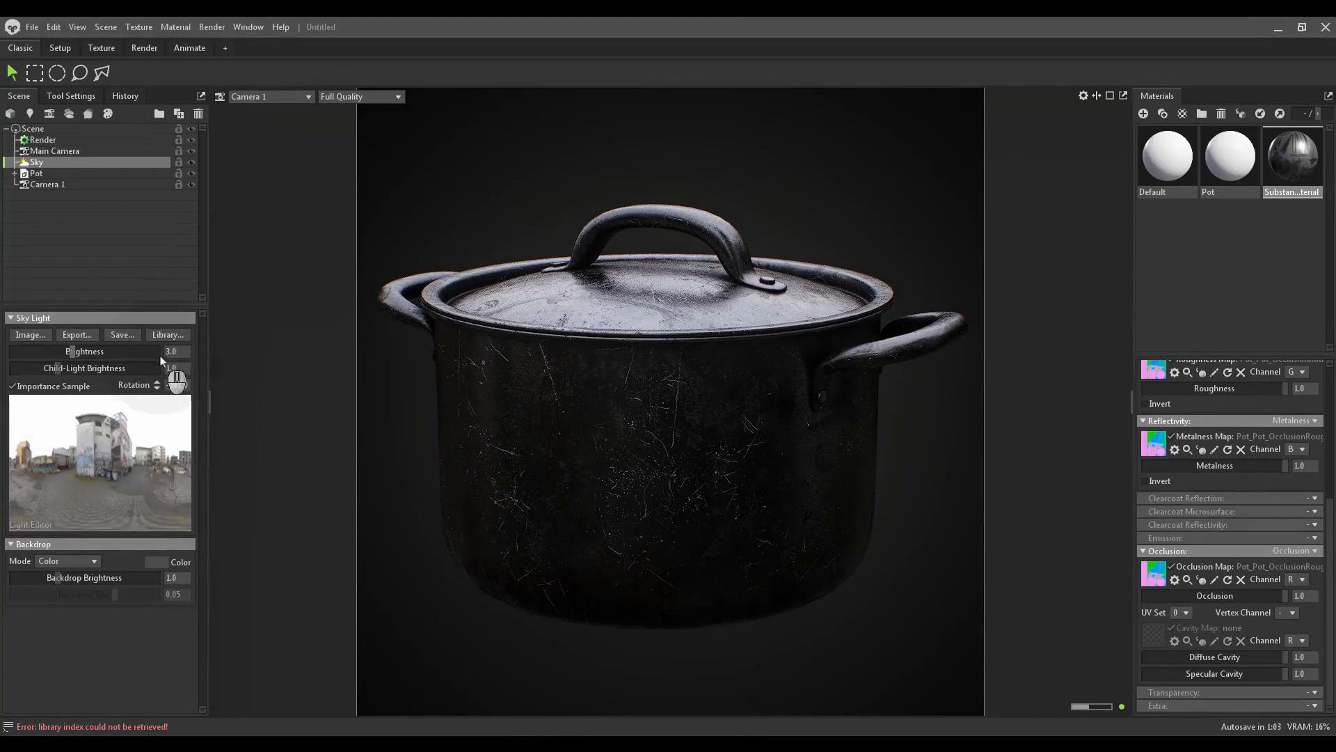
Load the Alley Courtyard sky from the library and dock the Library panel between the viewport and the materials.
left_click(167, 335)
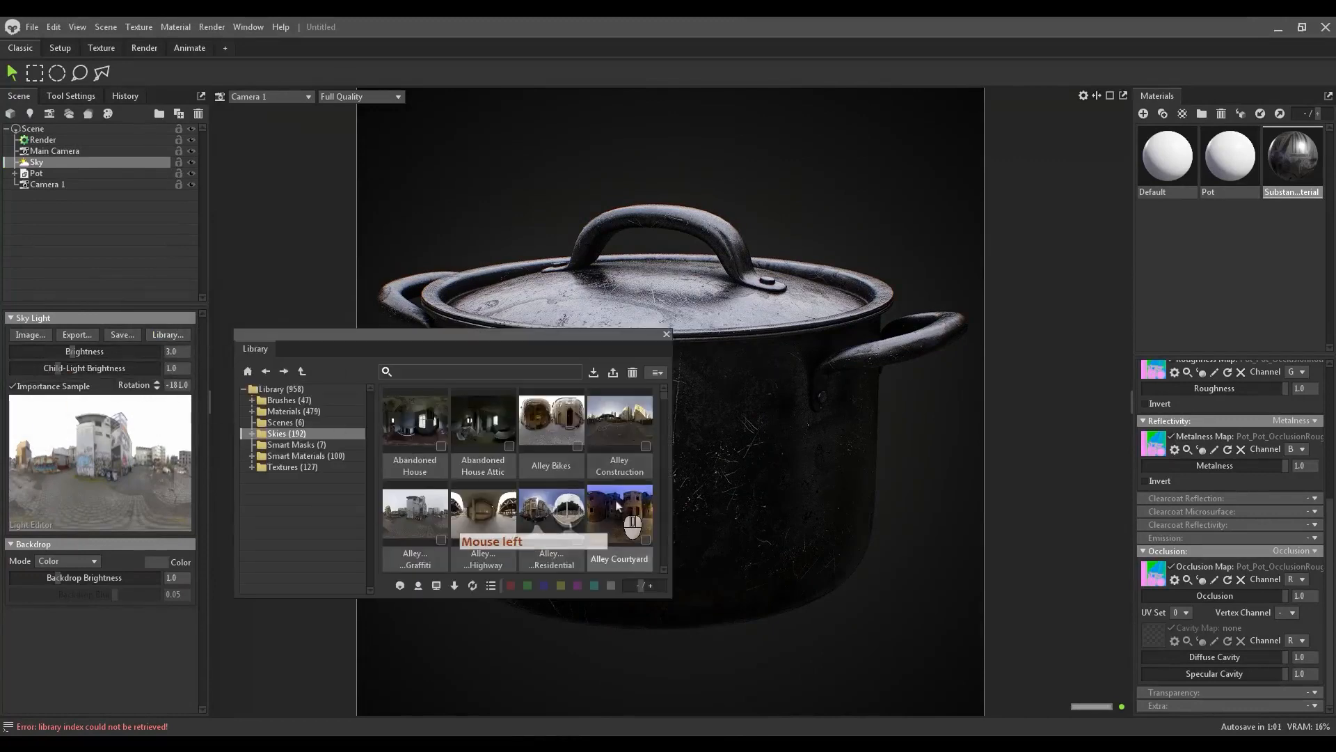
scroll(592, 479, "down", 1)
left_click(592, 479)
scroll(592, 479, "up", 1)
left_click(602, 465)
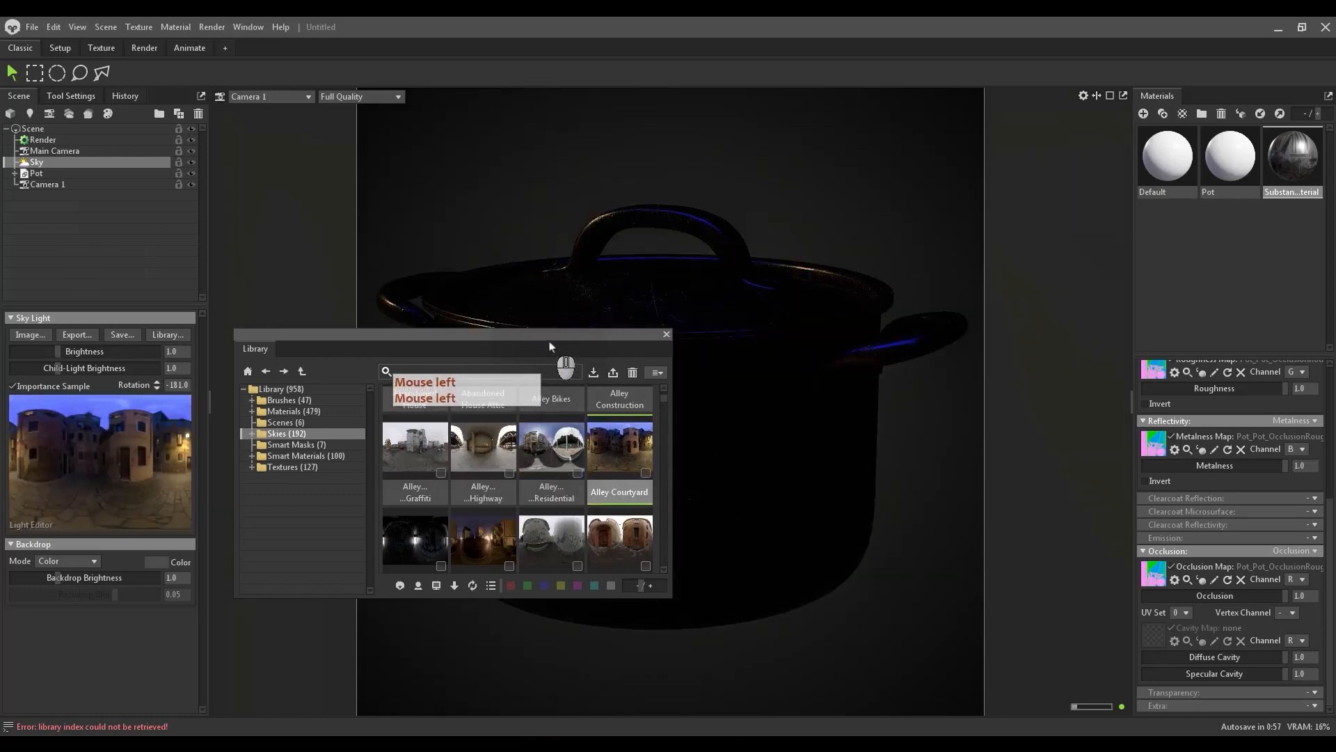
left_click_drag(549, 346, 802, 220)
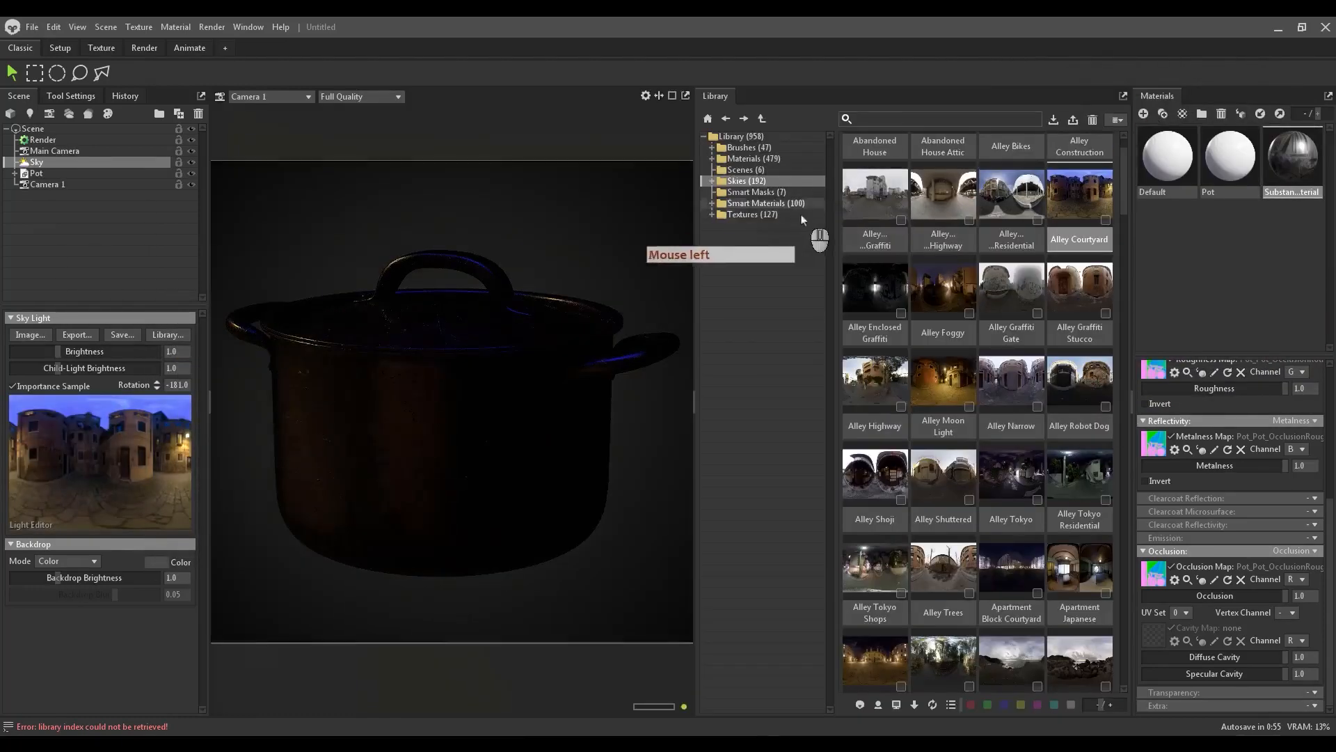
left_click(40, 335)
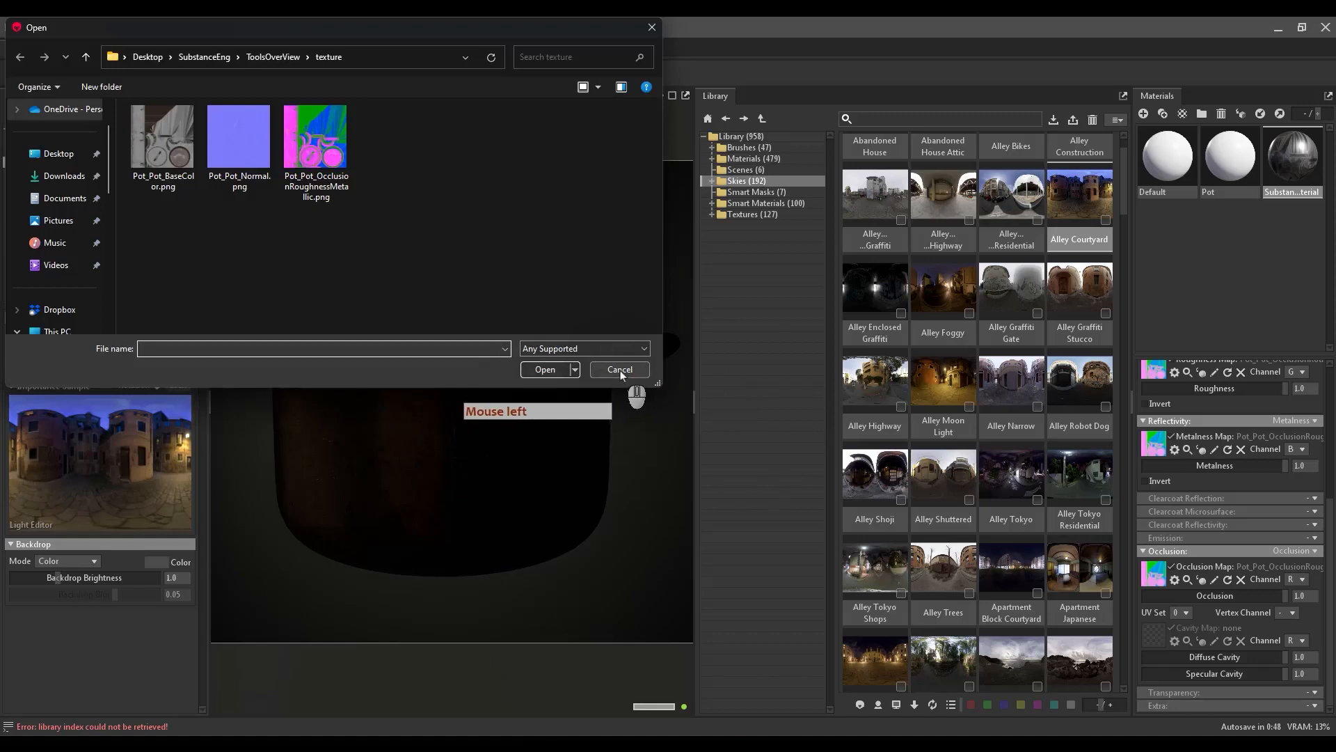
left_click(619, 370)
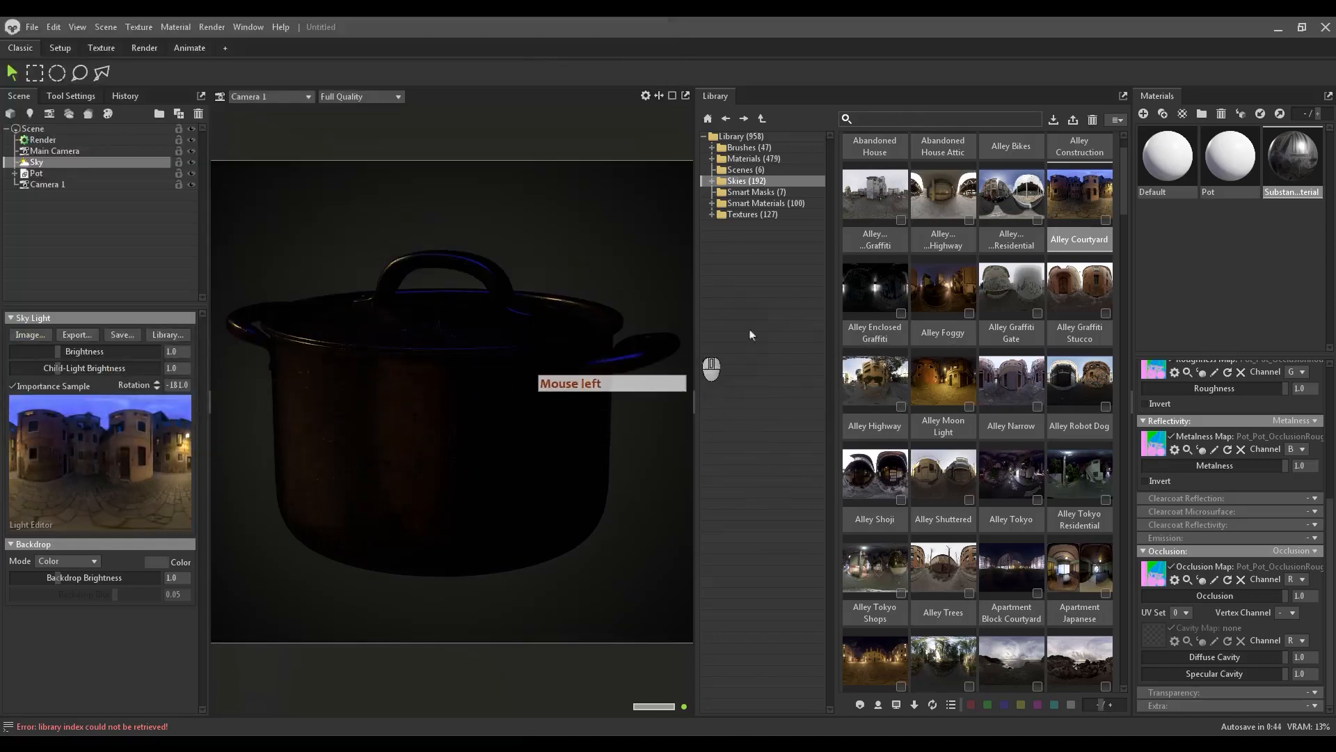
left_click(925, 387)
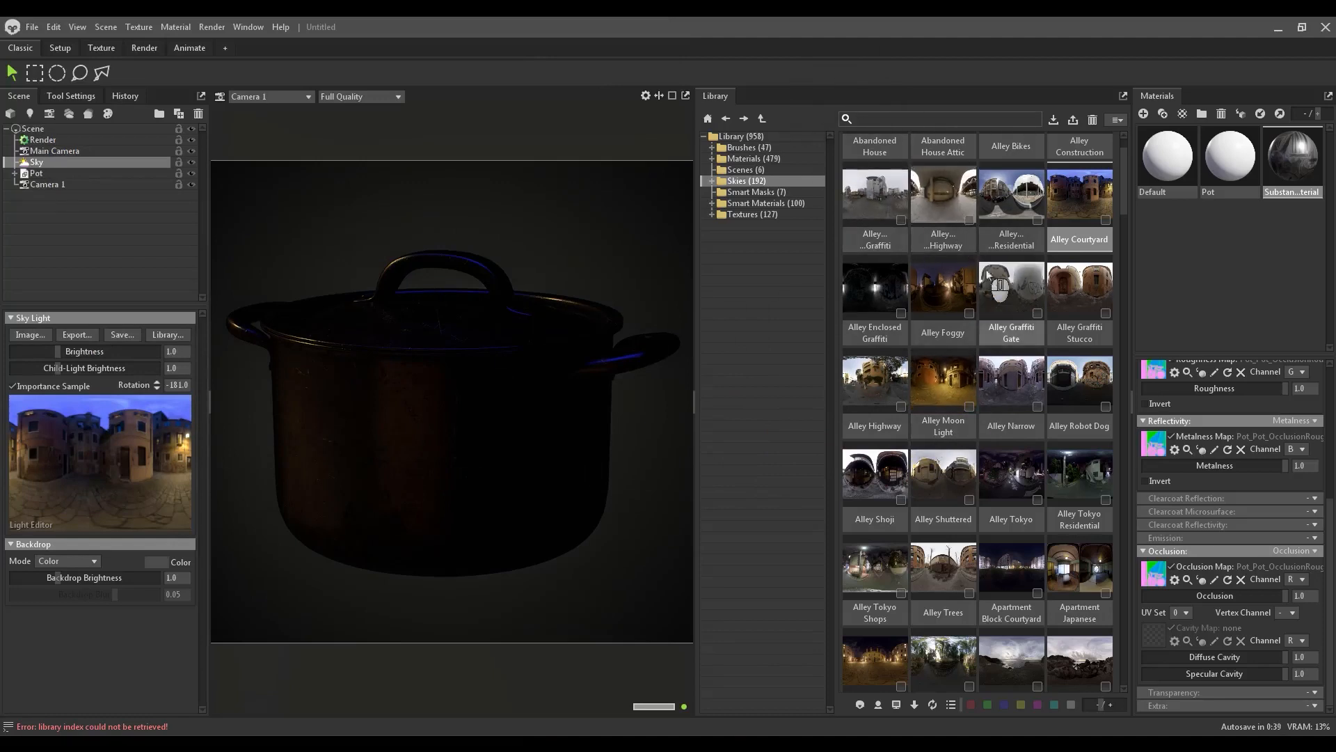
Load the Alley Graffiti Gate sky from the library, and replace it with the Alley Highway sky.
left_click(990, 296)
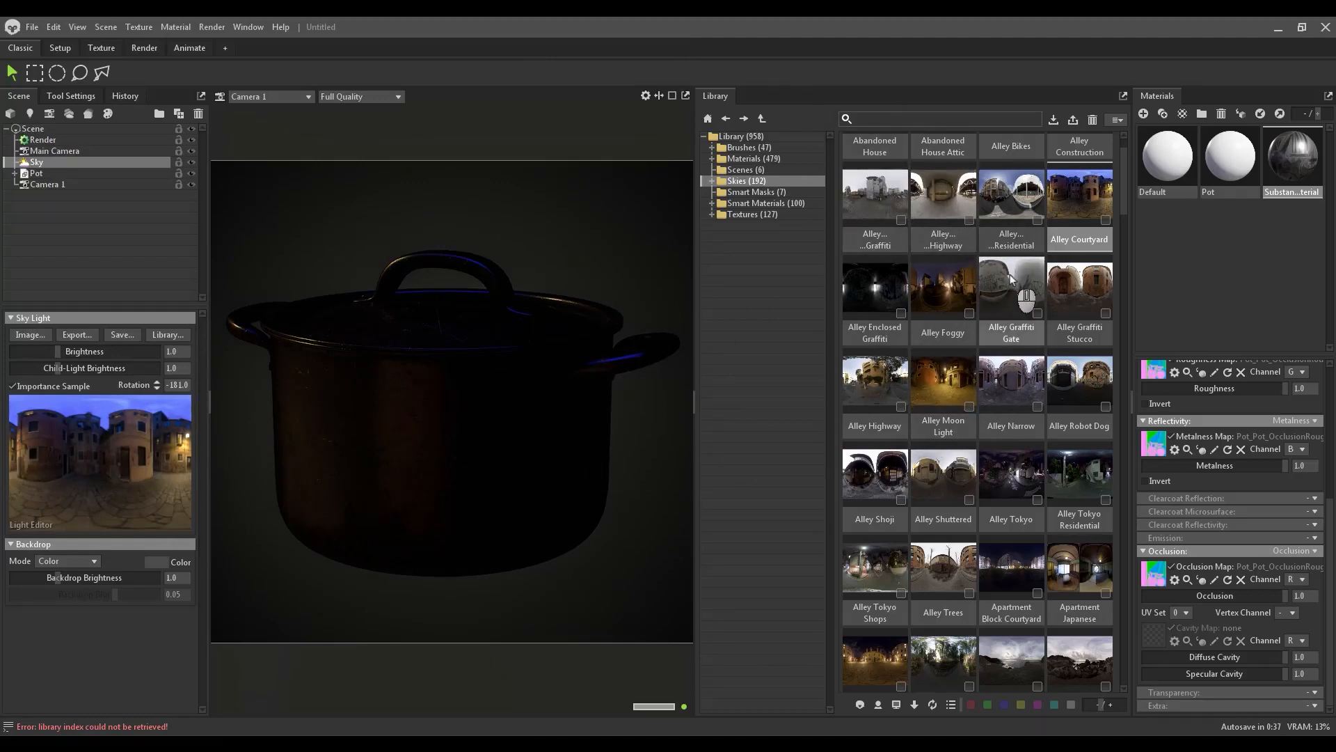
double_click(1009, 274)
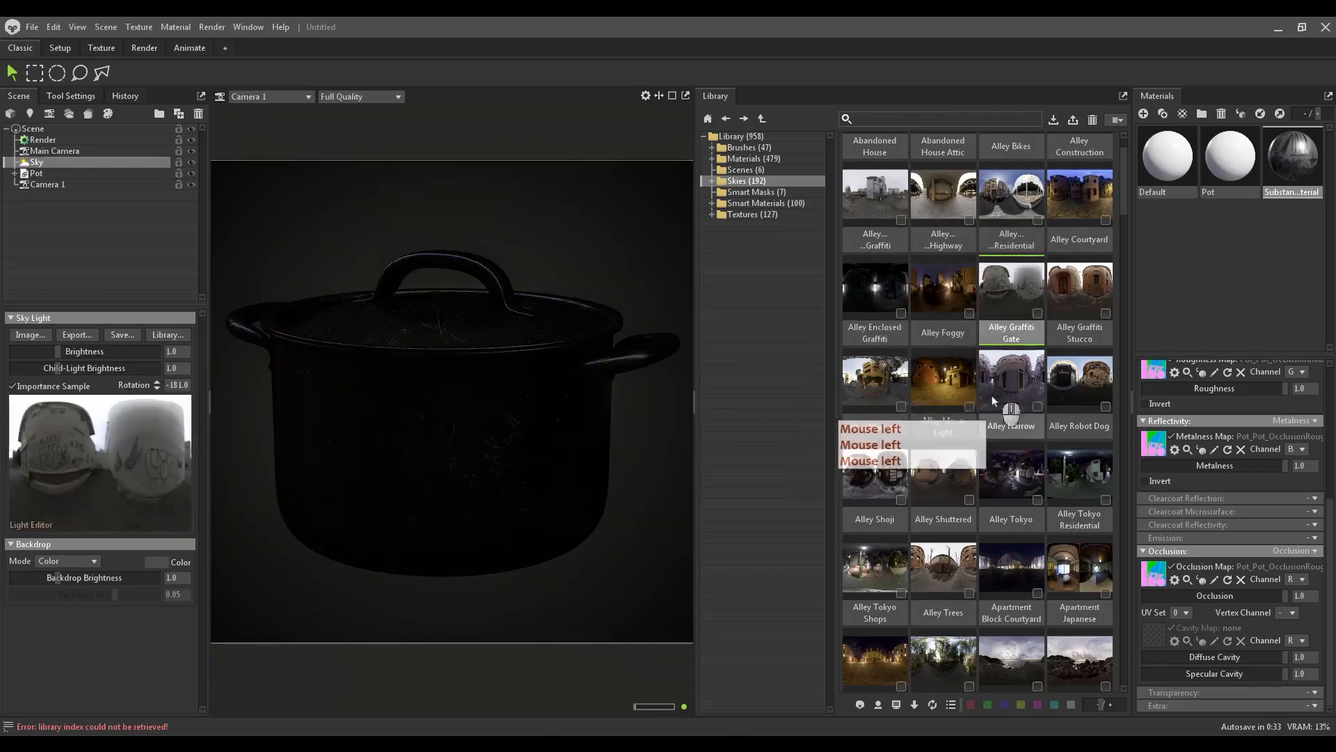
double_click(878, 395)
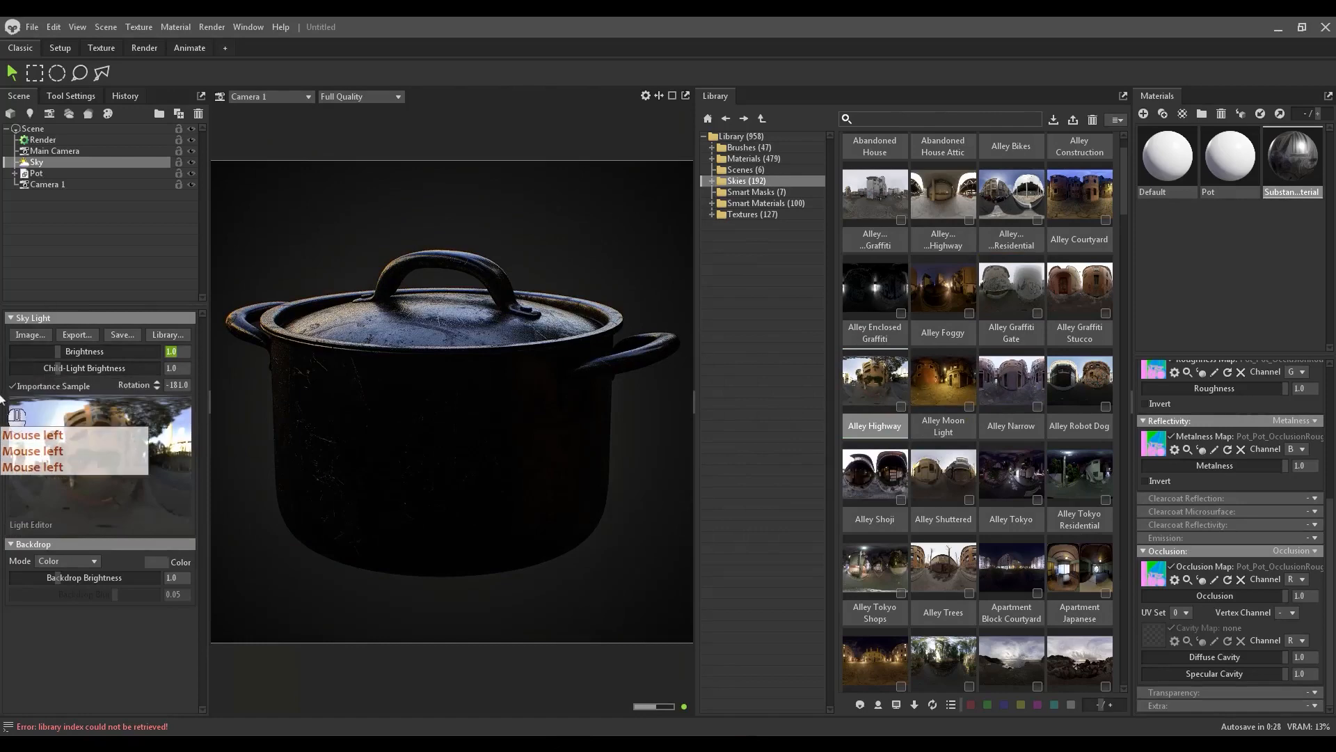
Set the sky brightness to 3.0 and rotate its lighting around the pot to about -312 degrees.
key("Return")
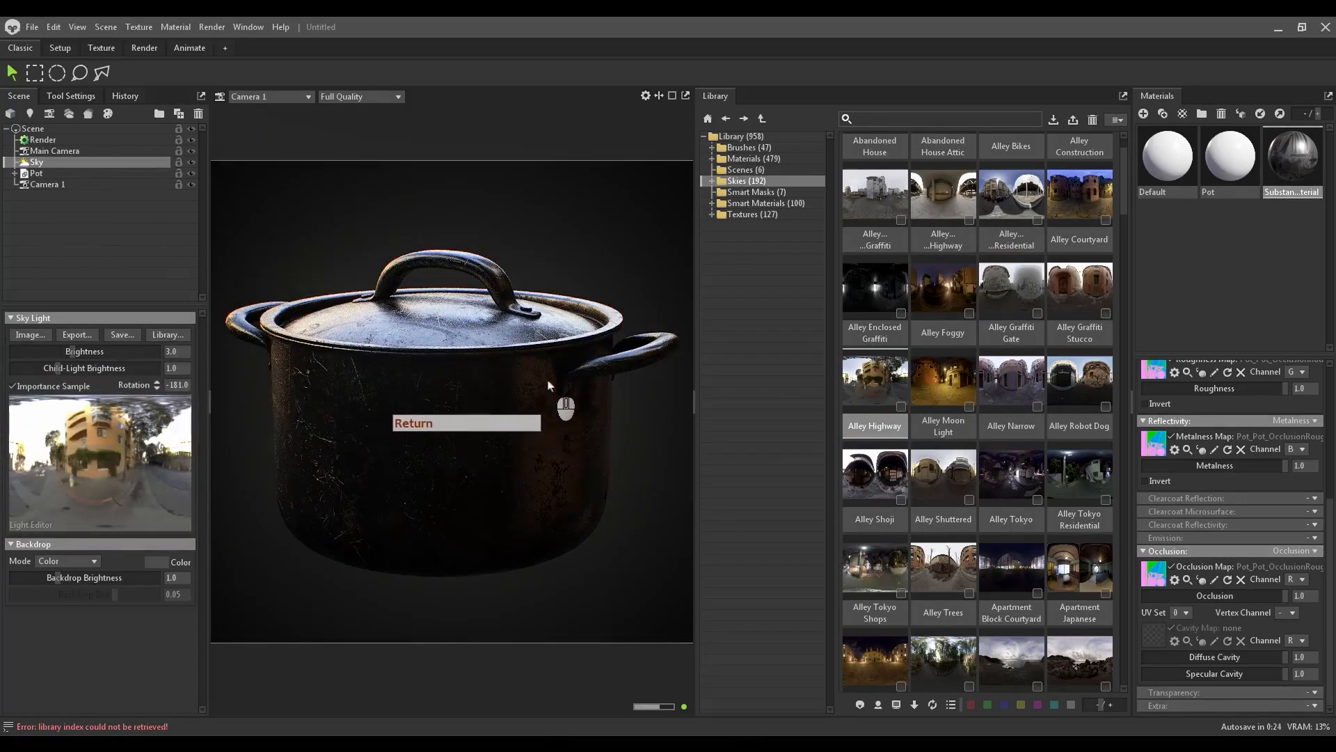
right_click_drag(561, 421, 359, 395, "shift")
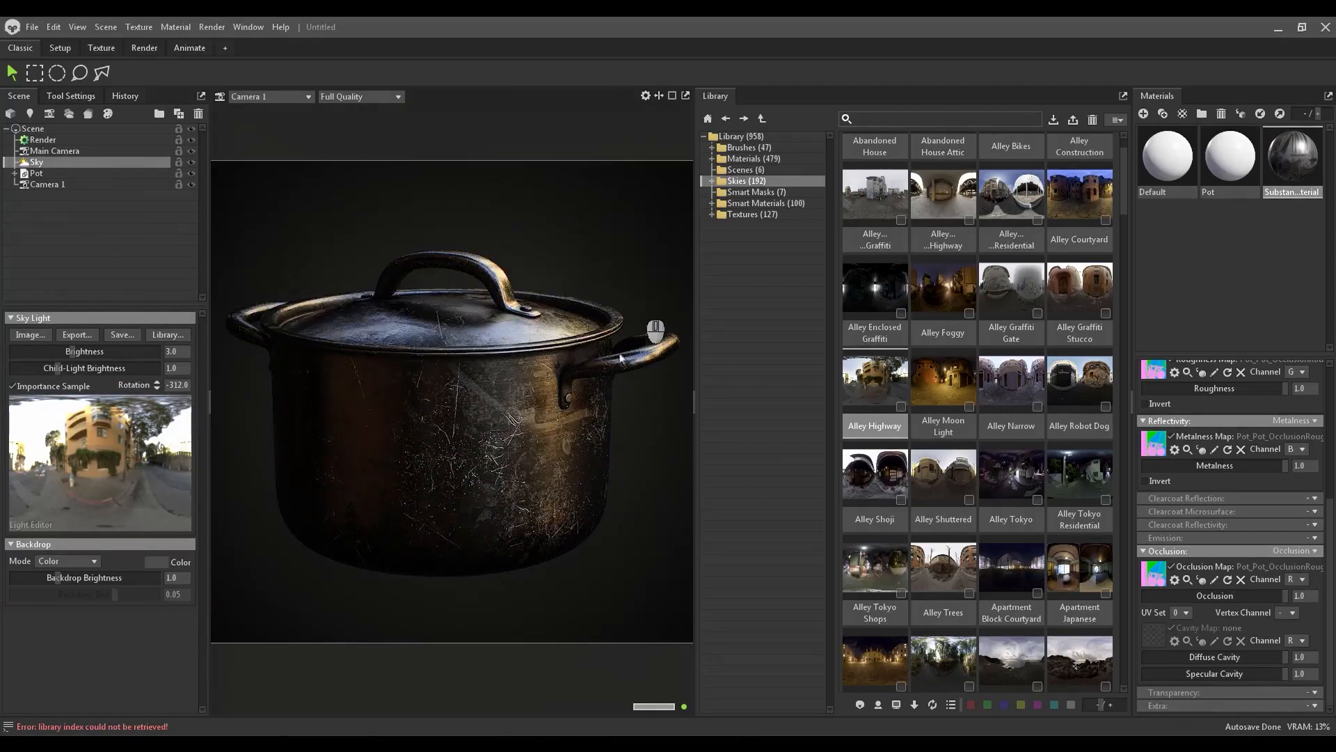
Add a Shadow Catcher to the scene, deselect it and collapse its entry in the scene hierarchy.
left_click(59, 292)
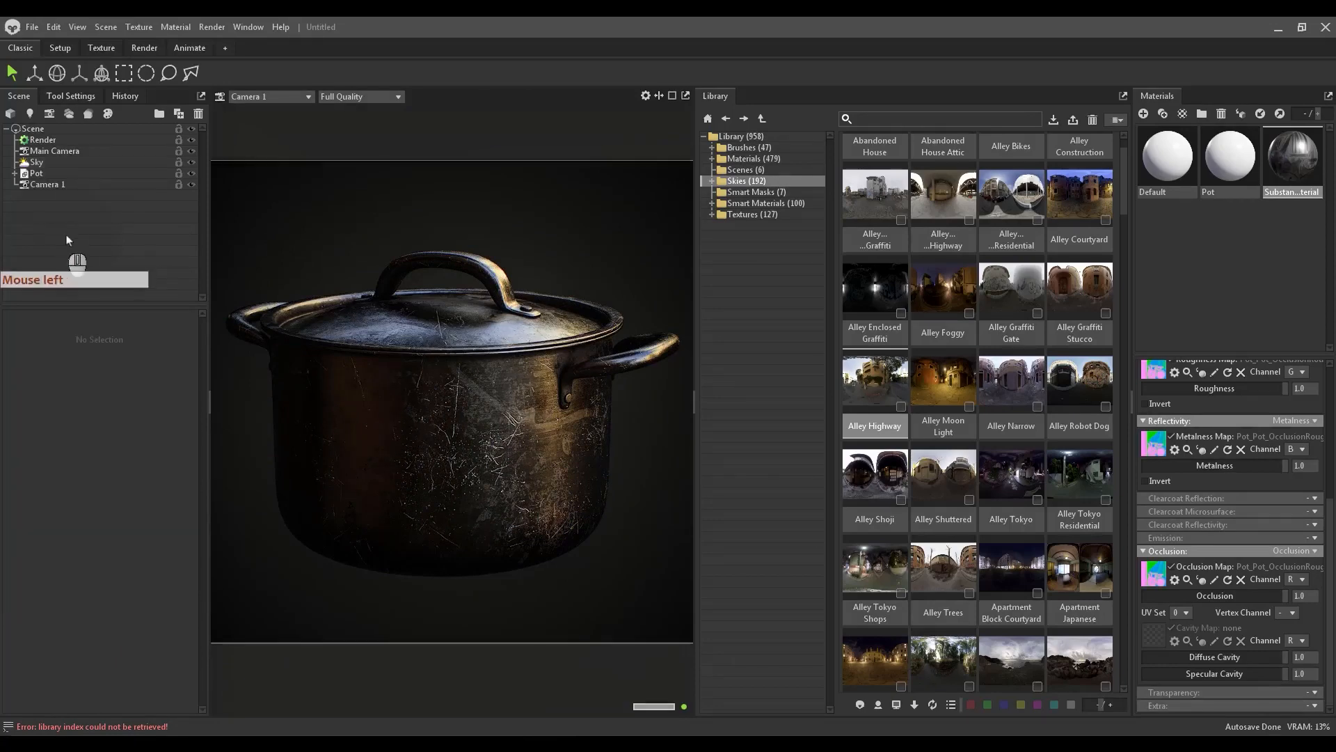
right_click(85, 205)
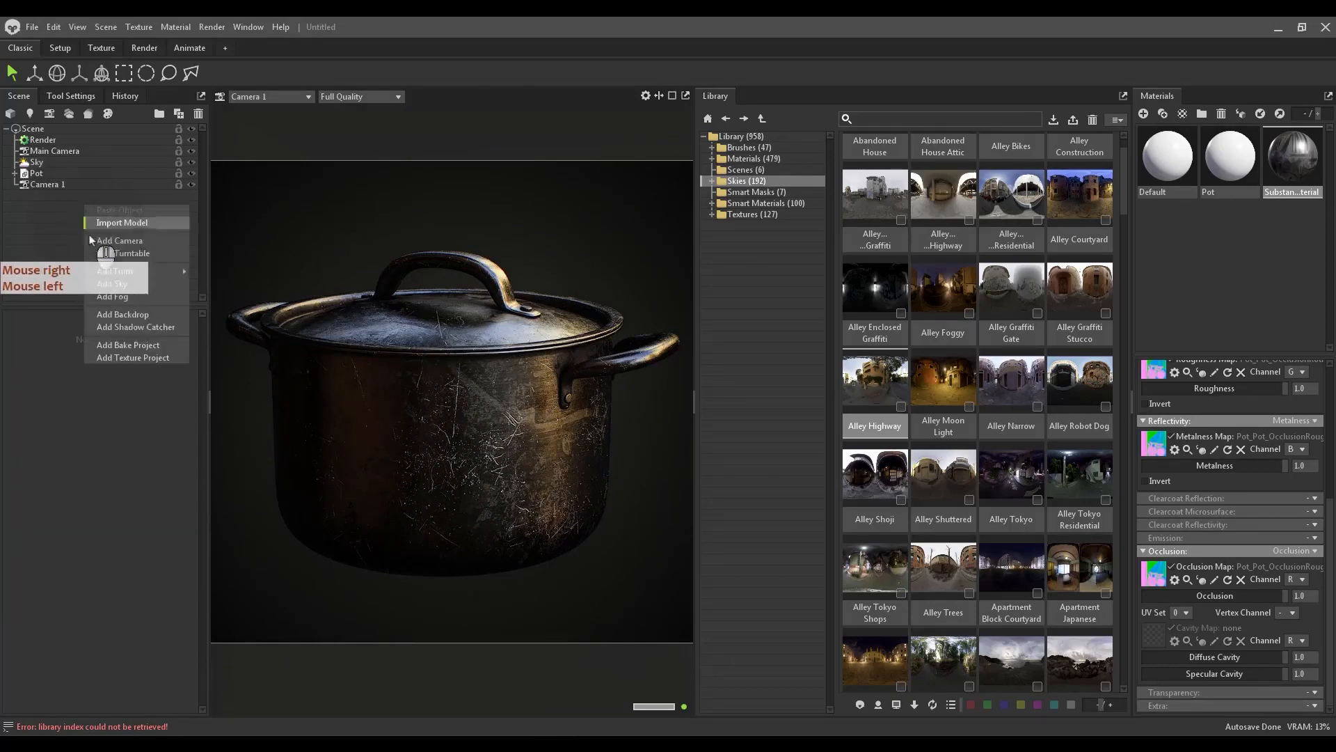
left_click(142, 327)
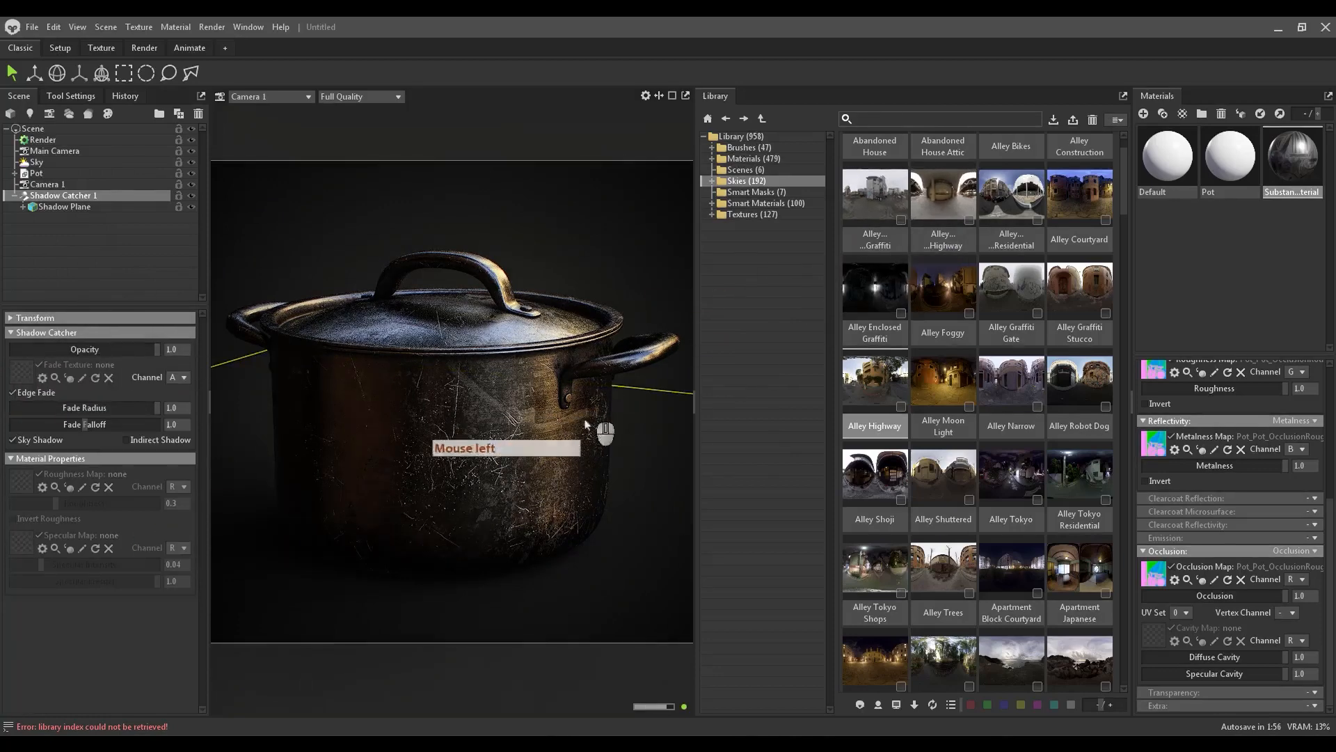
left_click(194, 197)
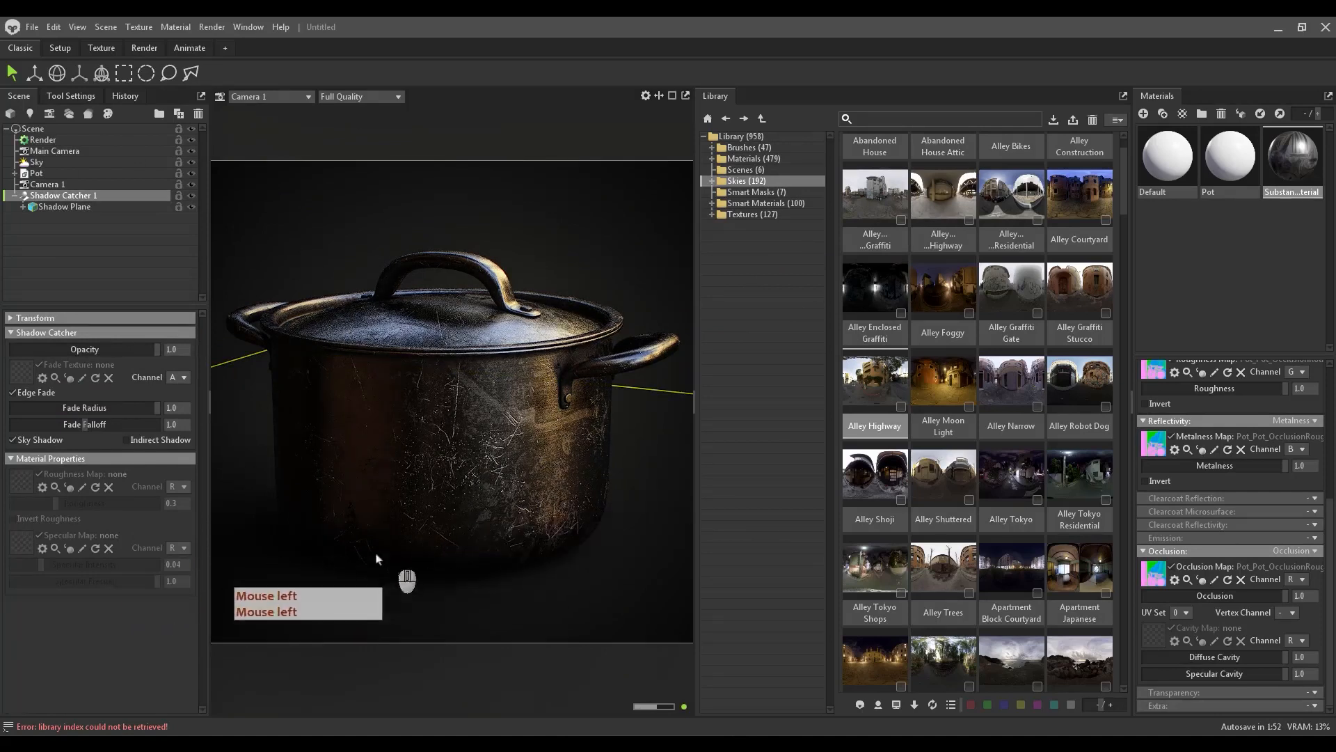
left_click(54, 277)
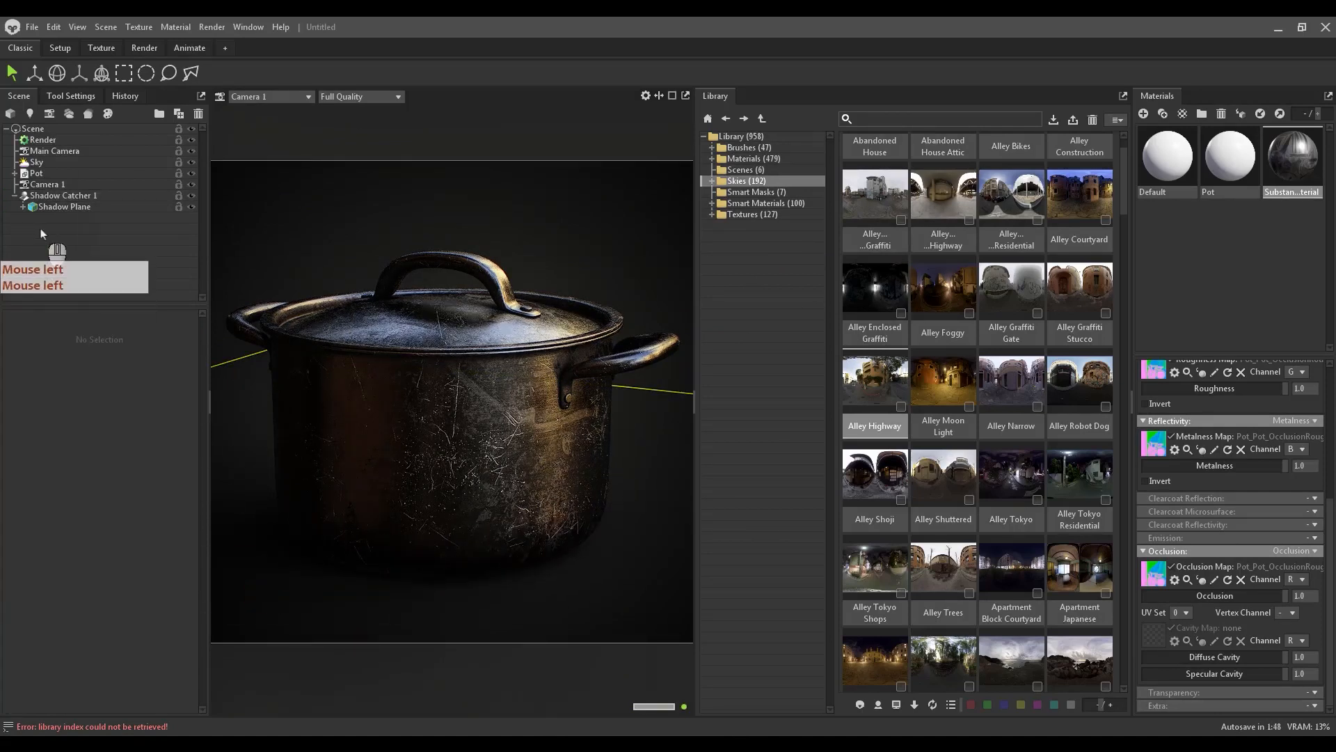
left_click(15, 196)
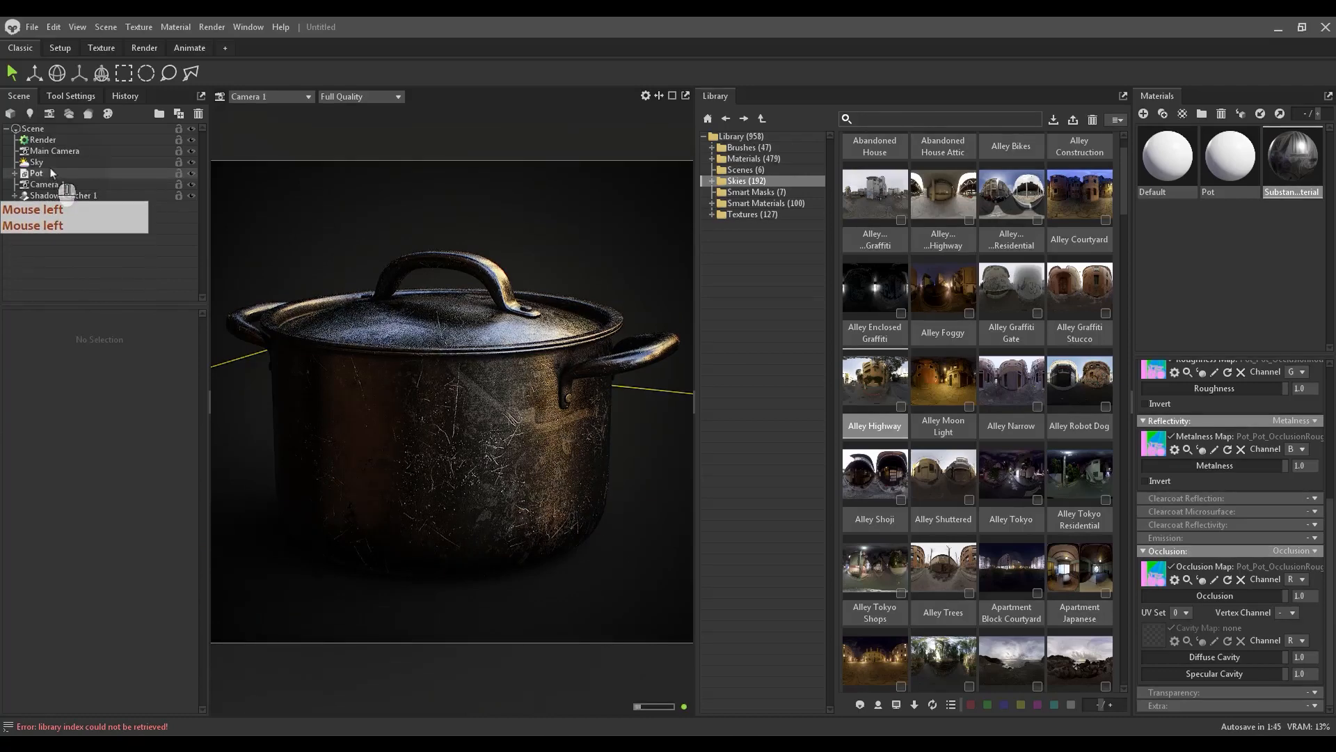
Move the Sky to the end of the scene hierarchy and move the Library panel out of the main window.
left_click_drag(50, 165, 28, 253)
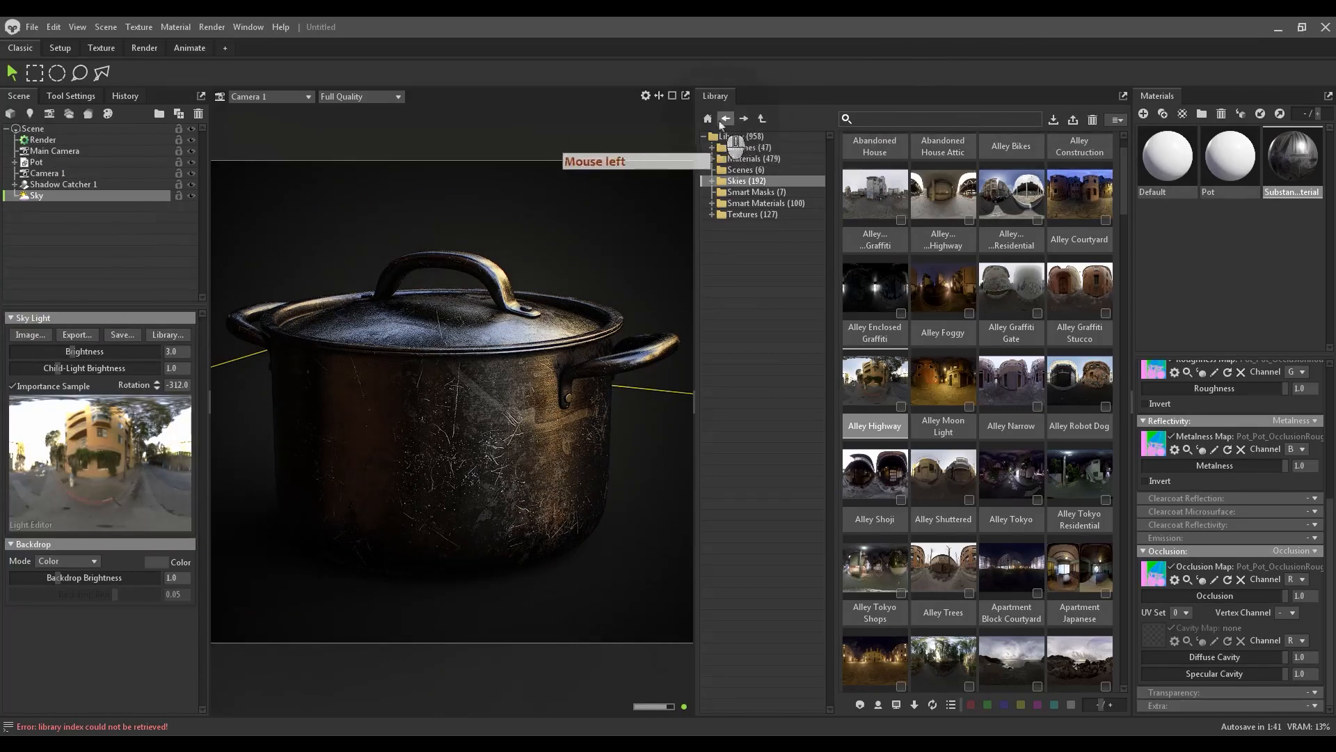
left_click_drag(717, 97, 1335, 167)
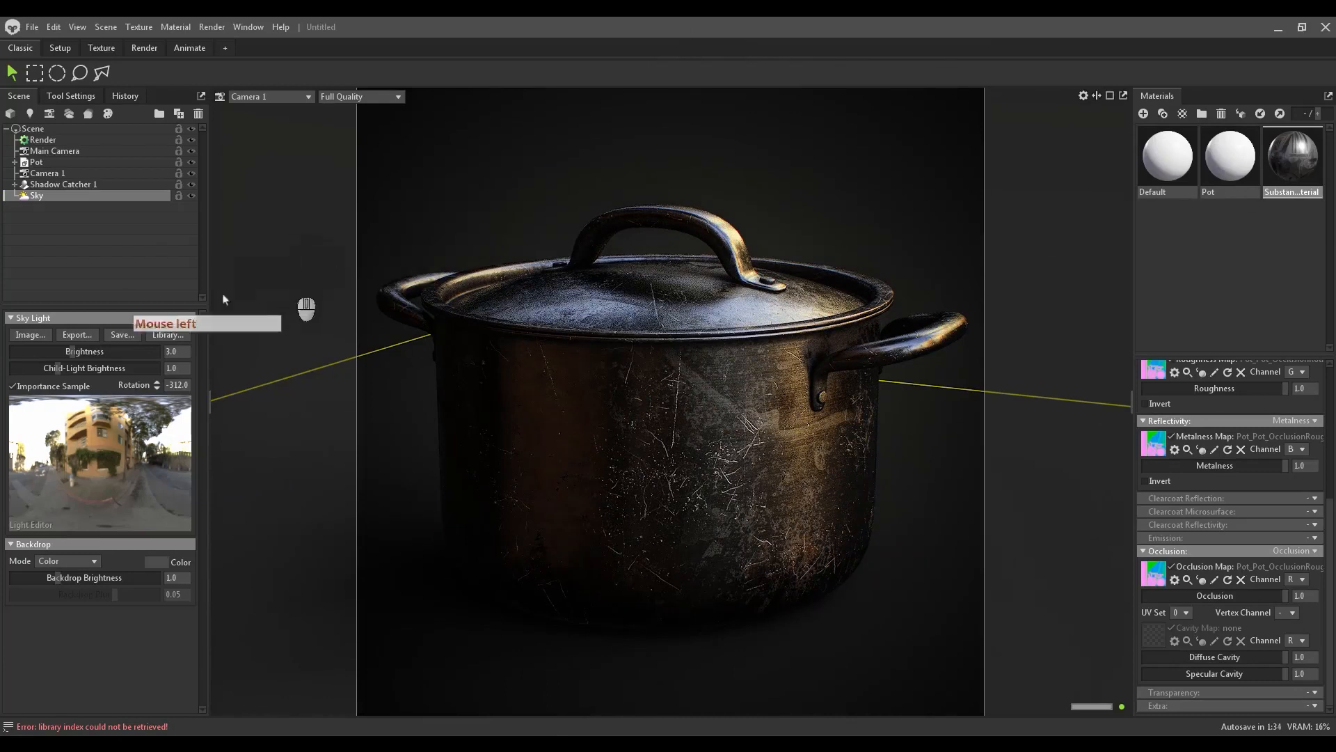
Add a new spot light to the scene and select it in the scene hierarchy.
left_click(30, 115)
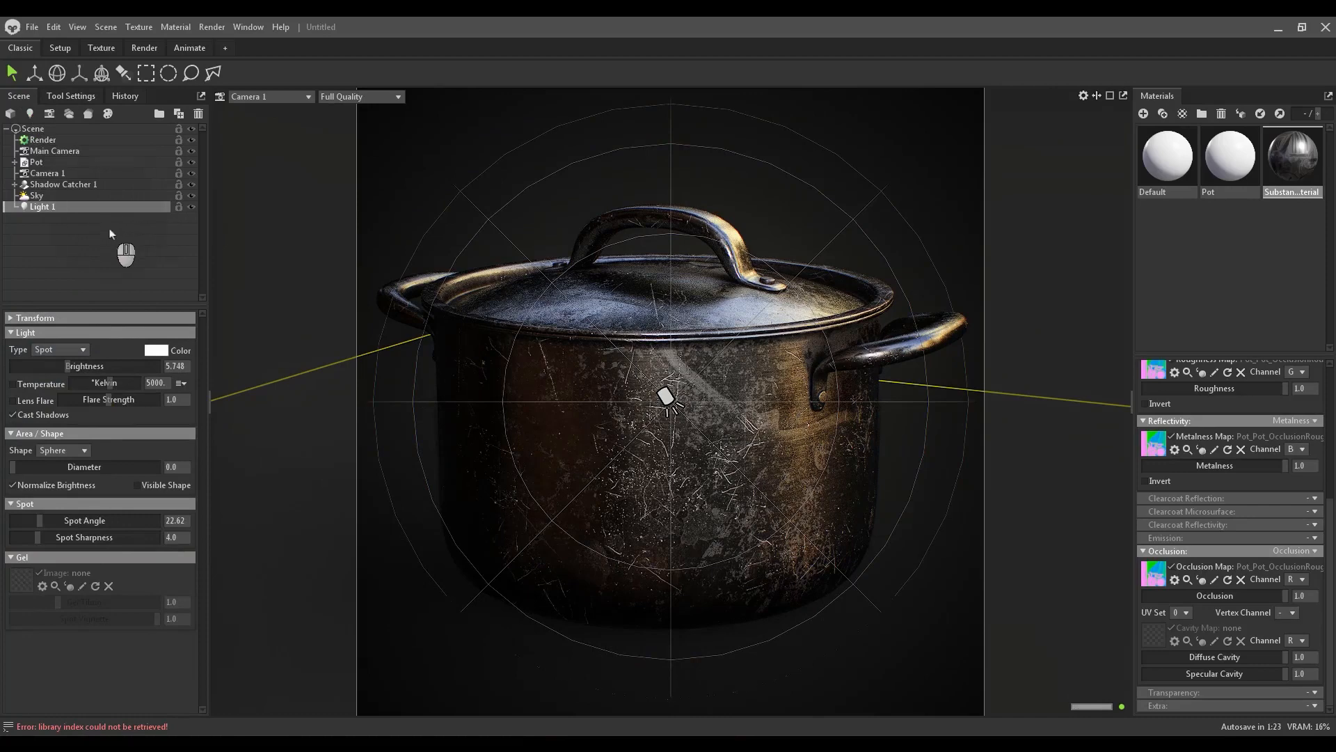
left_click(209, 240)
left_click(49, 207)
Try rotating the new spot light in the Camera 1 view, and undo the rotation.
key("e")
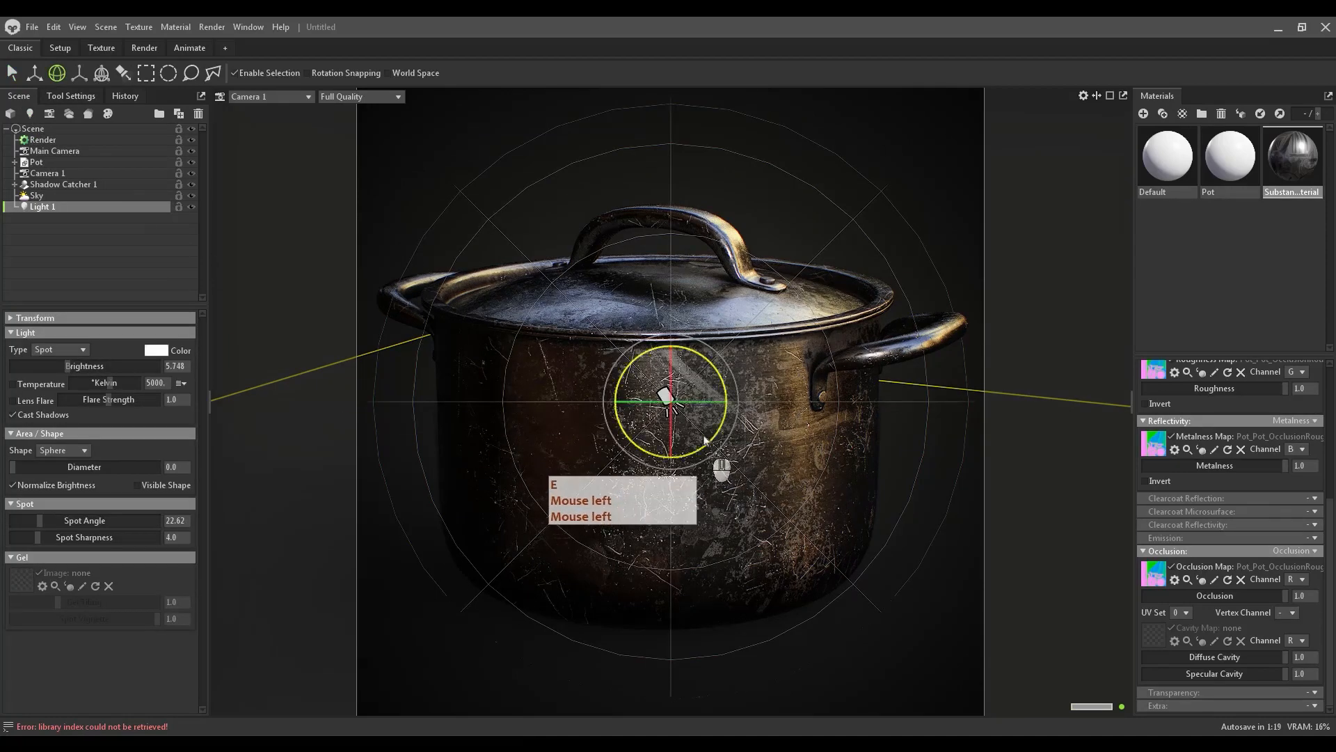
left_click_drag(705, 440, 696, 400)
key("ctrl+z")
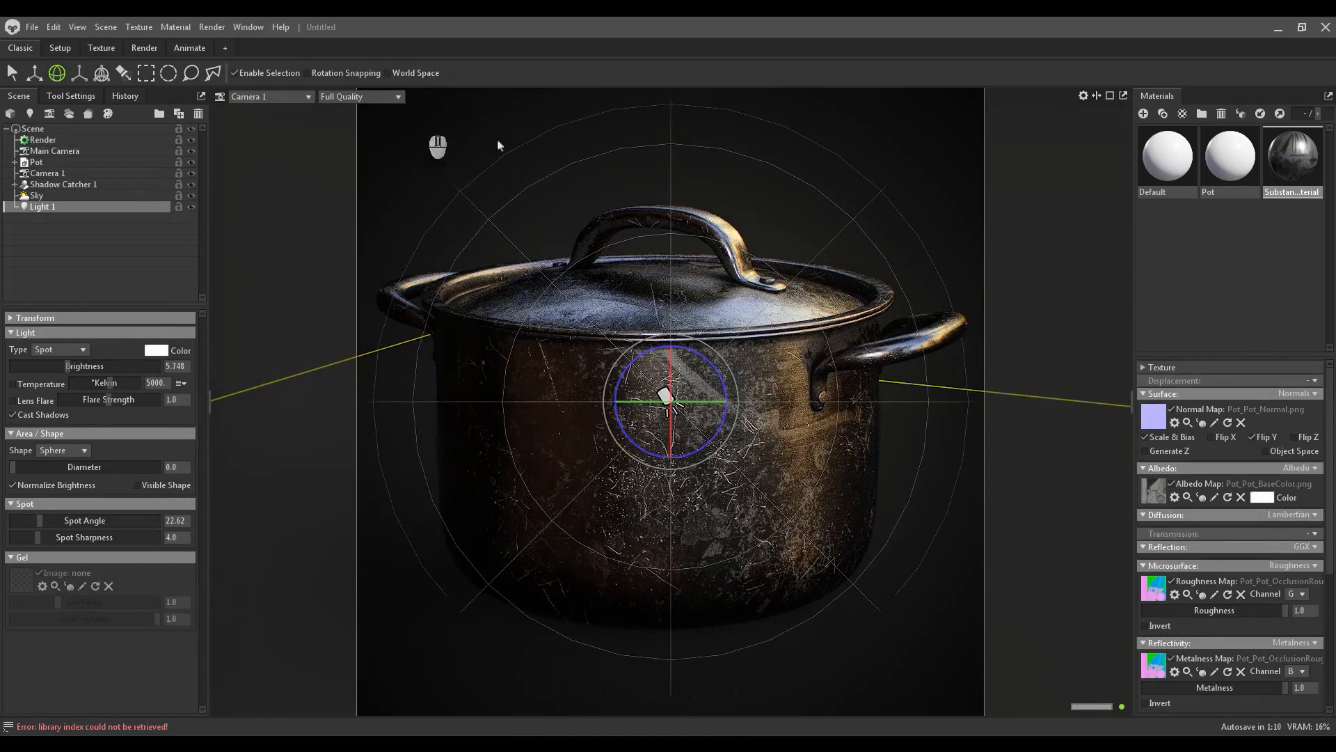
Split the viewport vertically and look through Light 1 in the second viewport.
left_click(1098, 97)
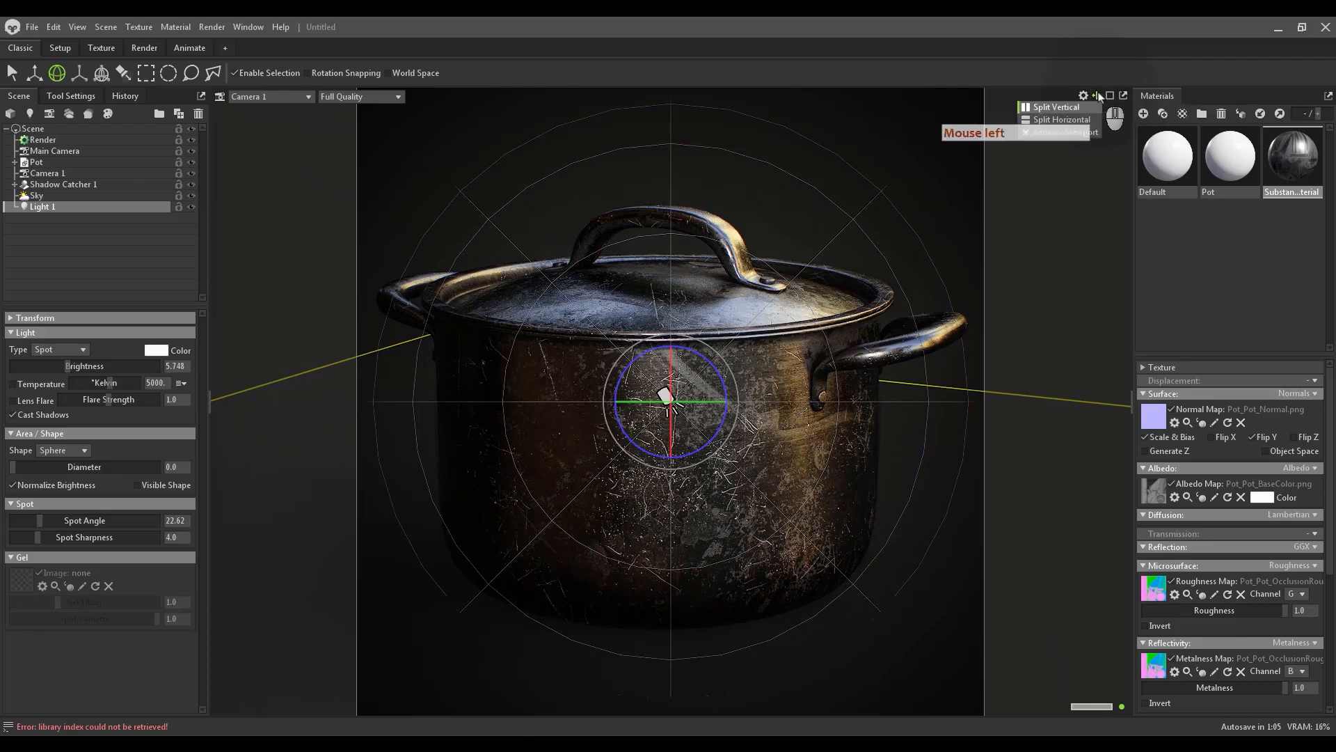
left_click(1068, 116)
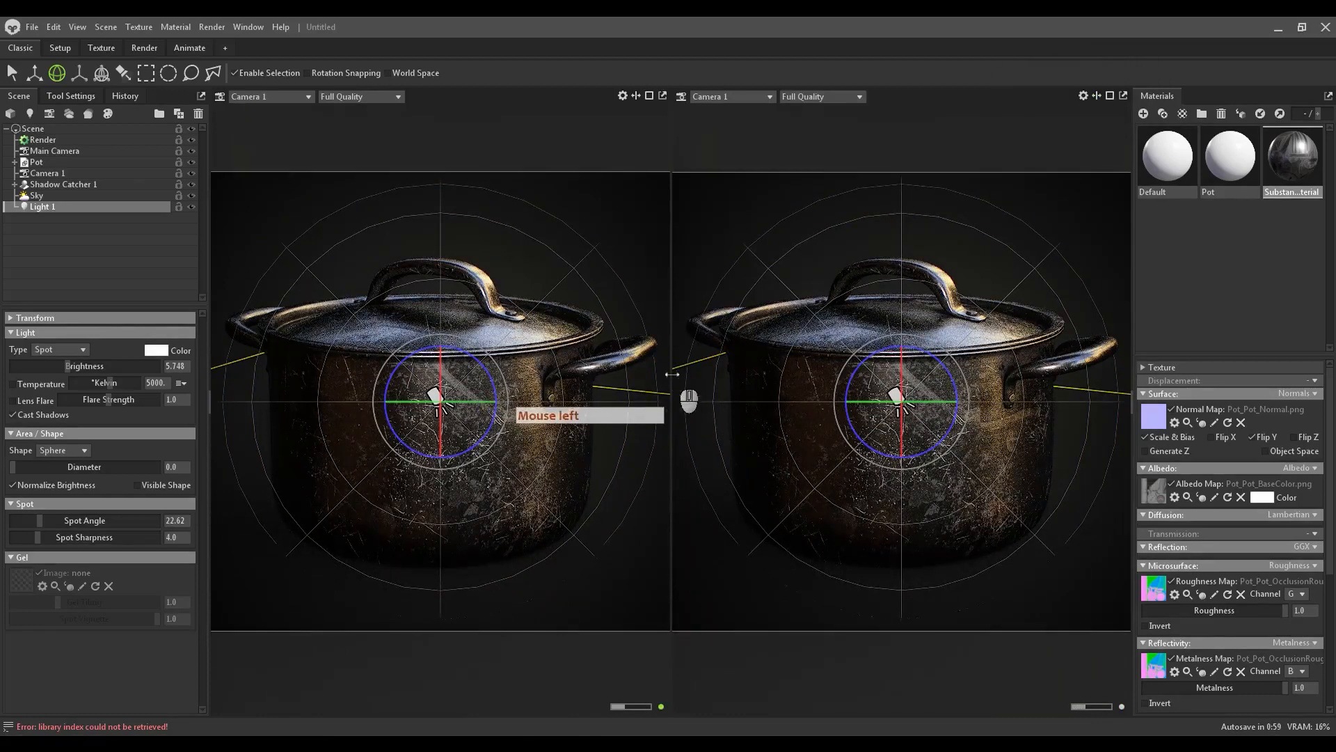
left_click(717, 101)
mouse_move(731, 123)
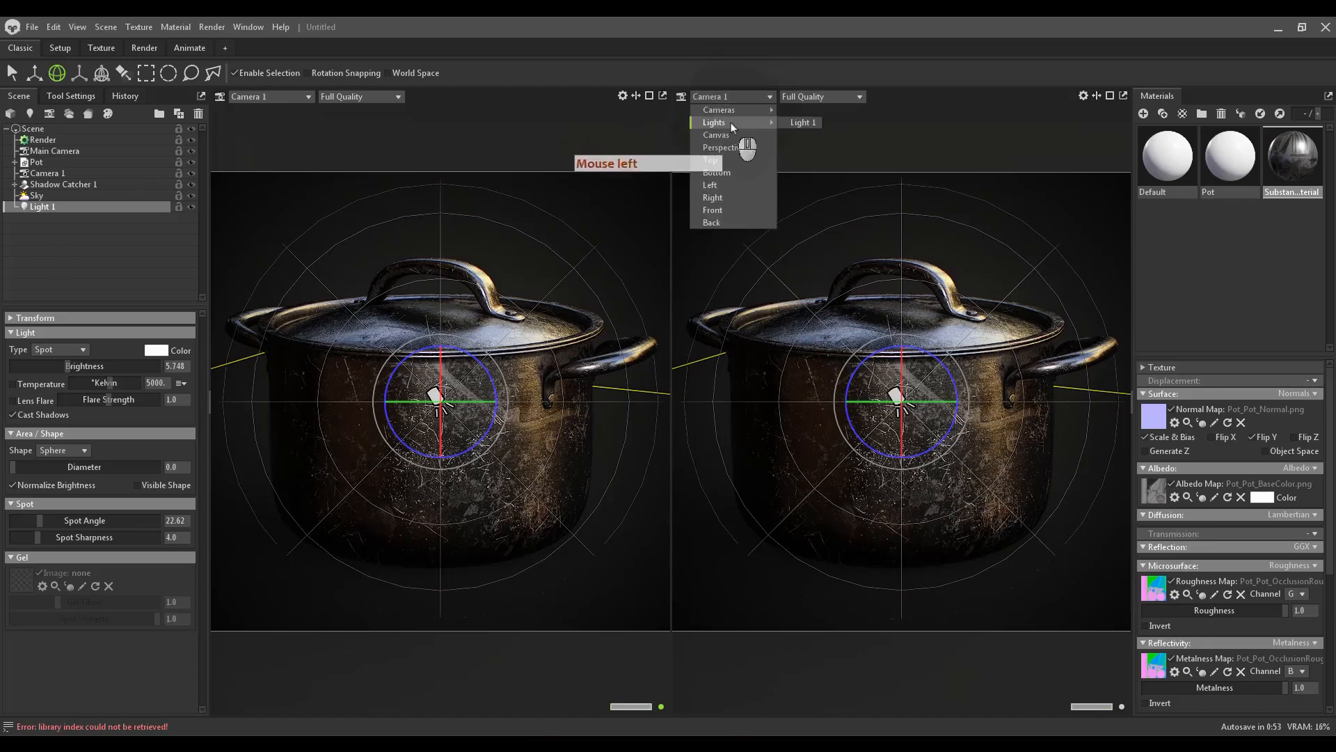
left_click(803, 123)
Orbit the Light 1 view around the pot to re-aim the spot light, and keep the light selected.
left_click_drag(955, 434, 1054, 449, "alt")
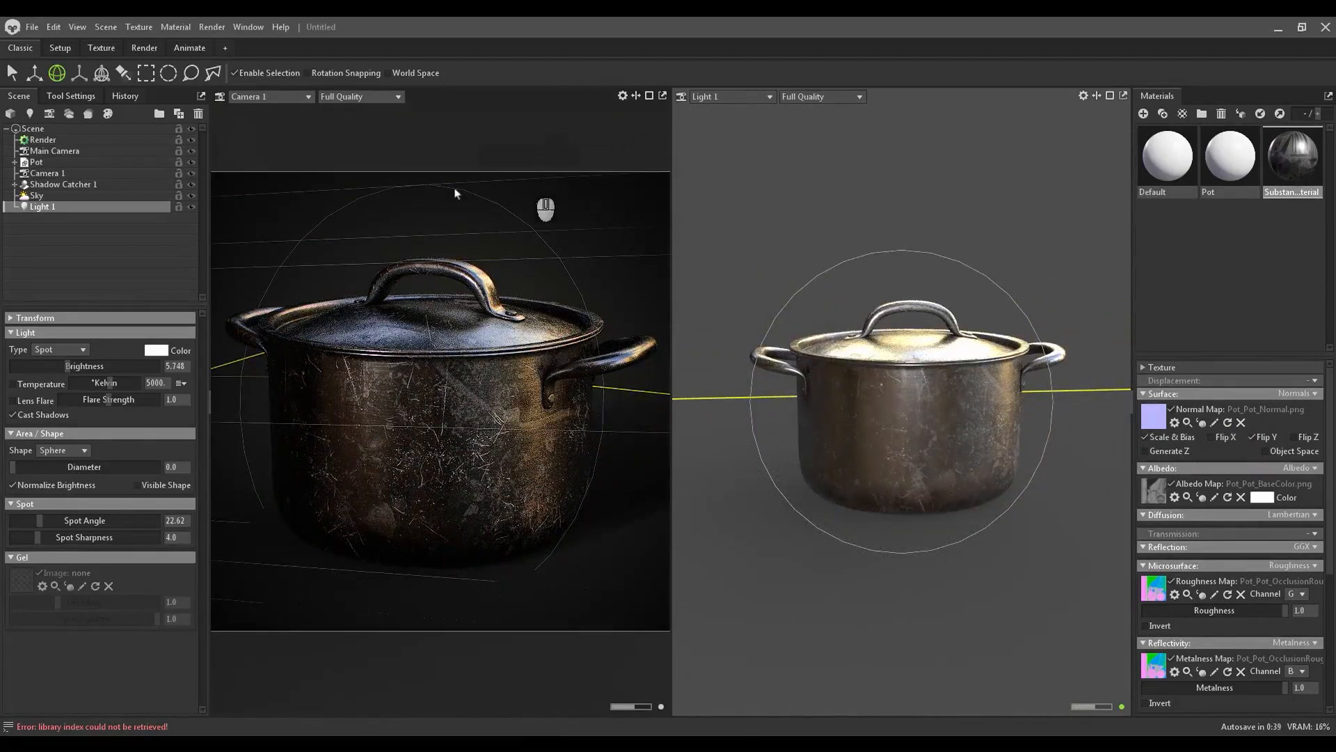
left_click(106, 243)
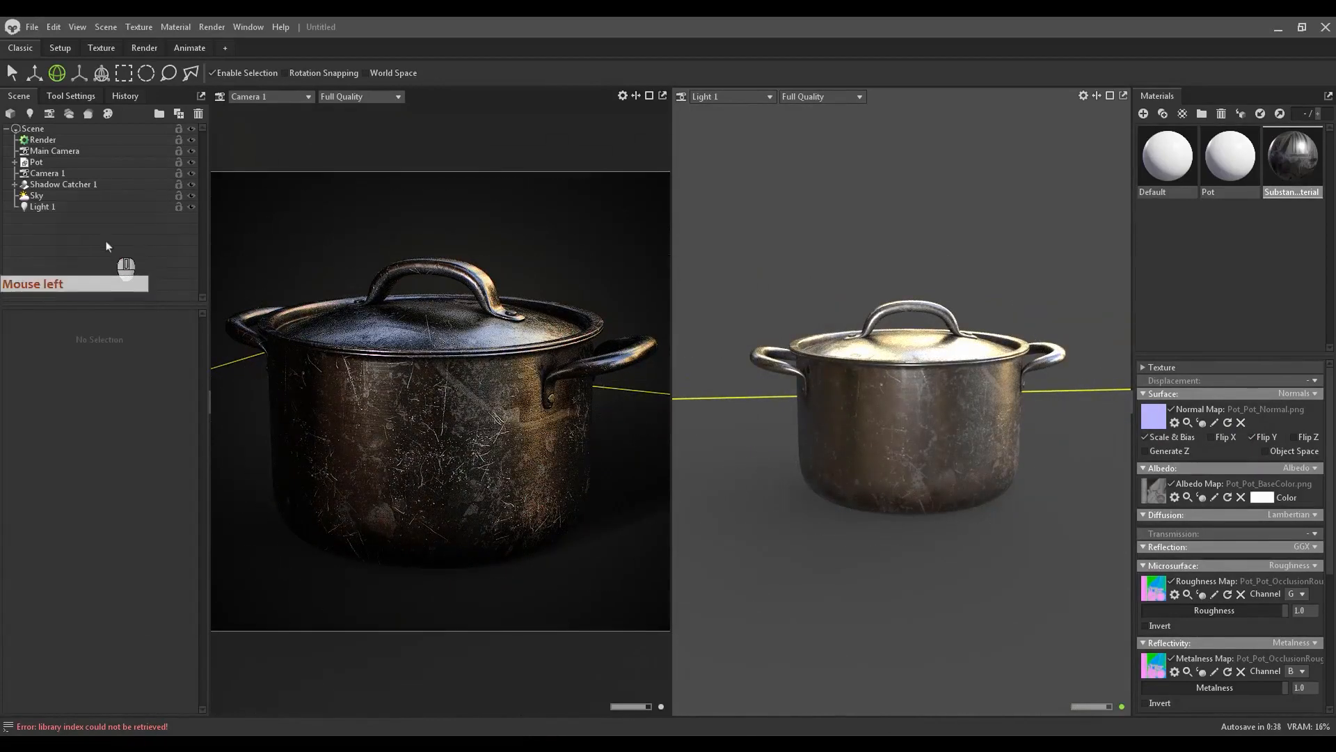
left_click(122, 210)
Switch the second viewport to the Perspective view, framing the pot, both cameras and the spot light.
left_click(739, 98)
mouse_move(732, 109)
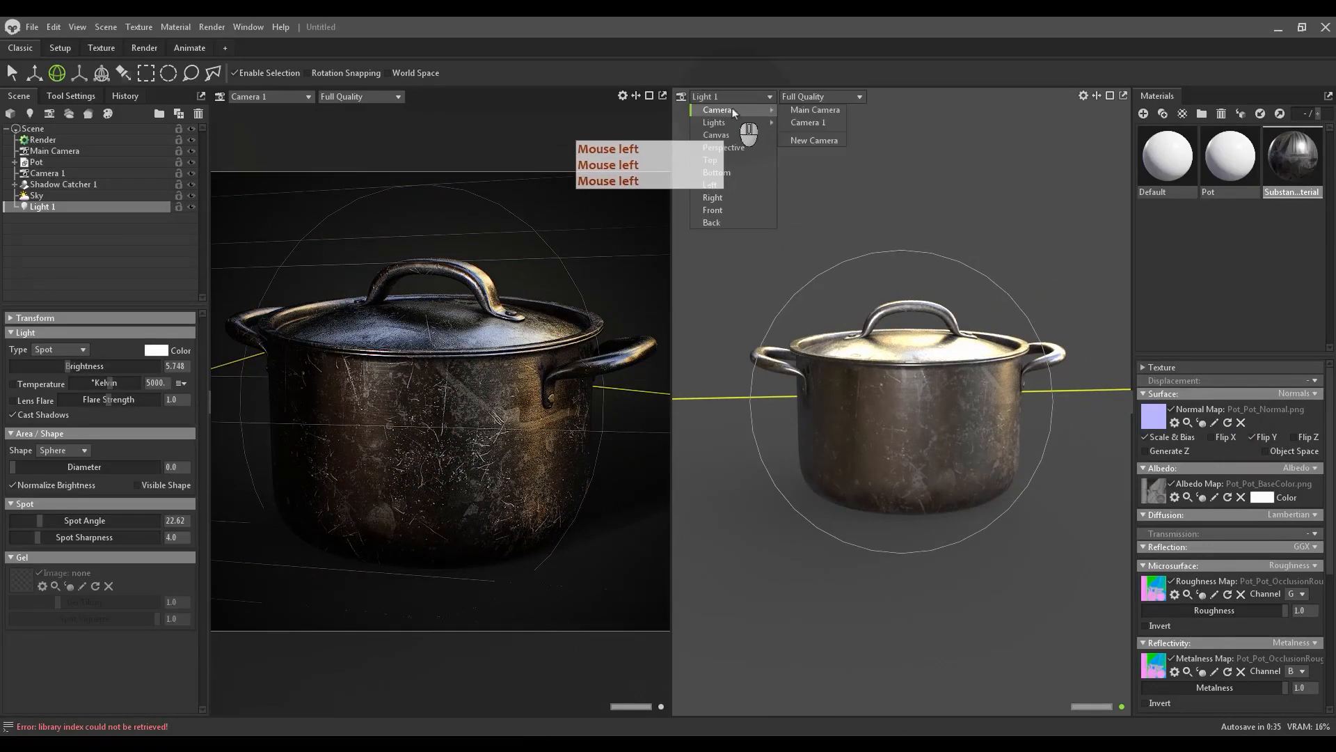
left_click(730, 148)
left_click_drag(818, 376, 976, 356, "alt")
middle_click_drag(976, 355, 885, 358, "alt")
left_click_drag(885, 357, 975, 332, "alt")
Move the spot light sideways in the Perspective view so it shines on the pot from another angle.
key("w")
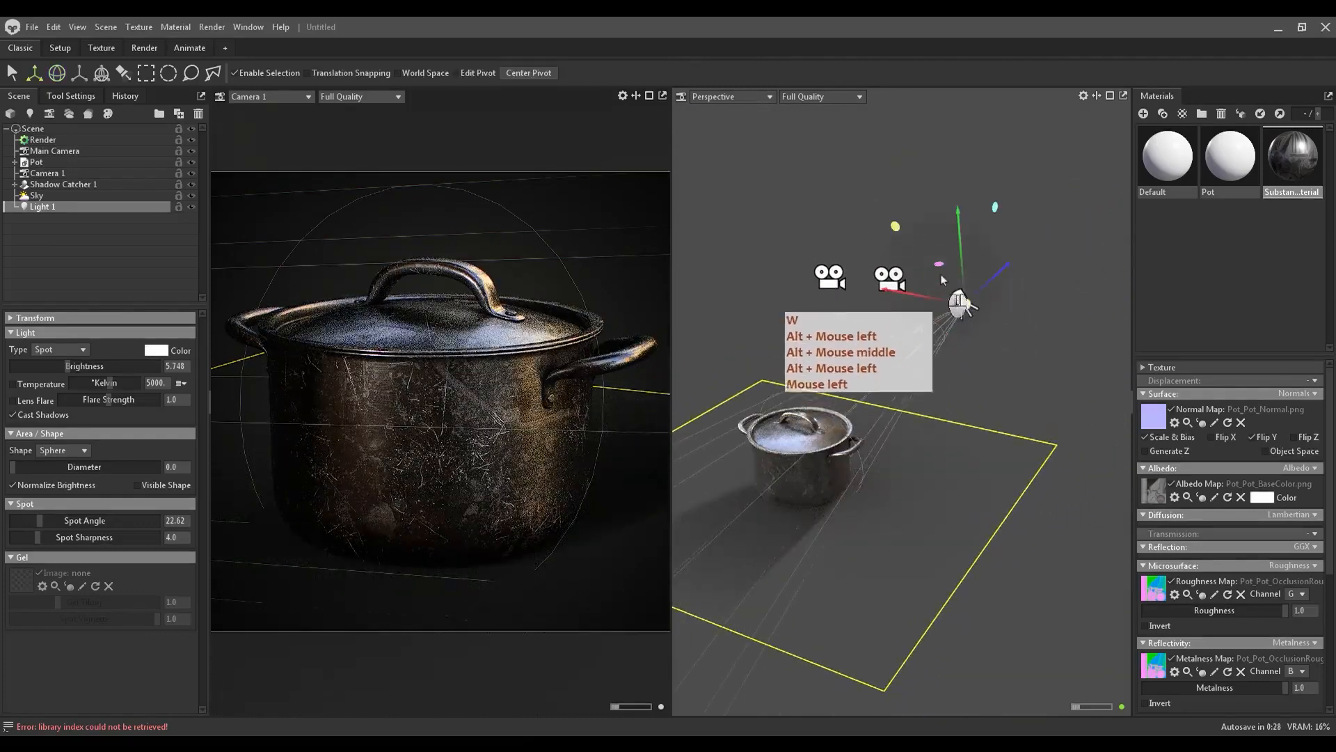
left_click(996, 286)
left_click_drag(995, 287, 898, 284)
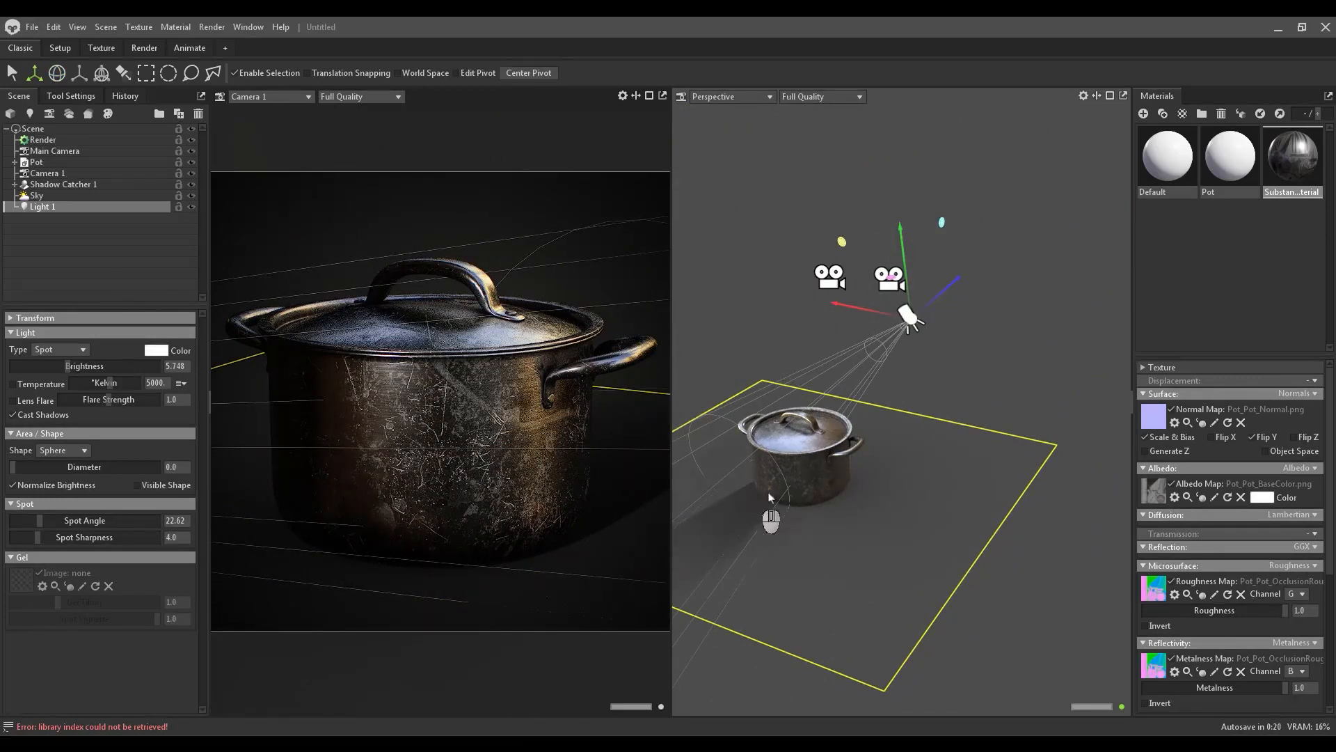
middle_click_drag(861, 466, 916, 474, "alt")
left_click_drag(916, 474, 863, 481, "alt")
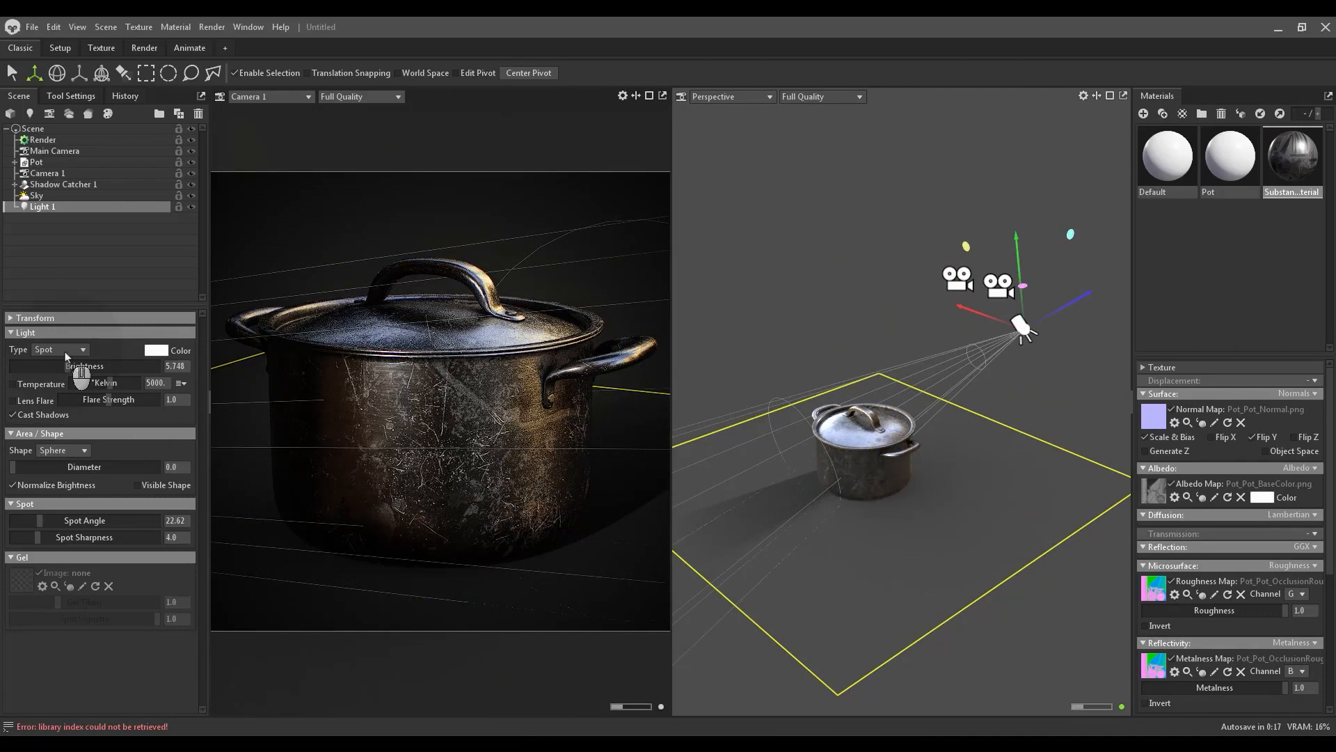
Hide the Sky and move the spot light parallel to the ground, closer to the pot and beside the camera.
left_click(192, 196)
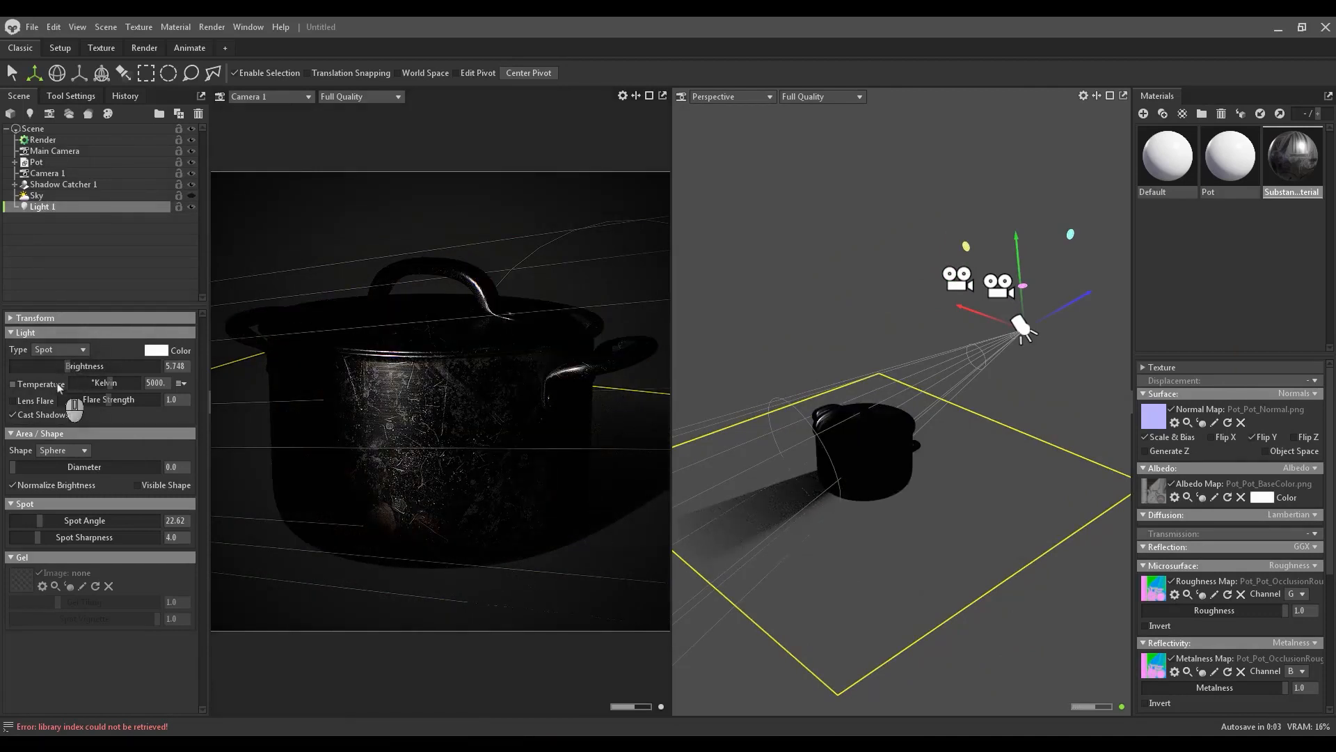
left_click_drag(1038, 316, 918, 416, "alt")
middle_click_drag(919, 416, 802, 388, "alt")
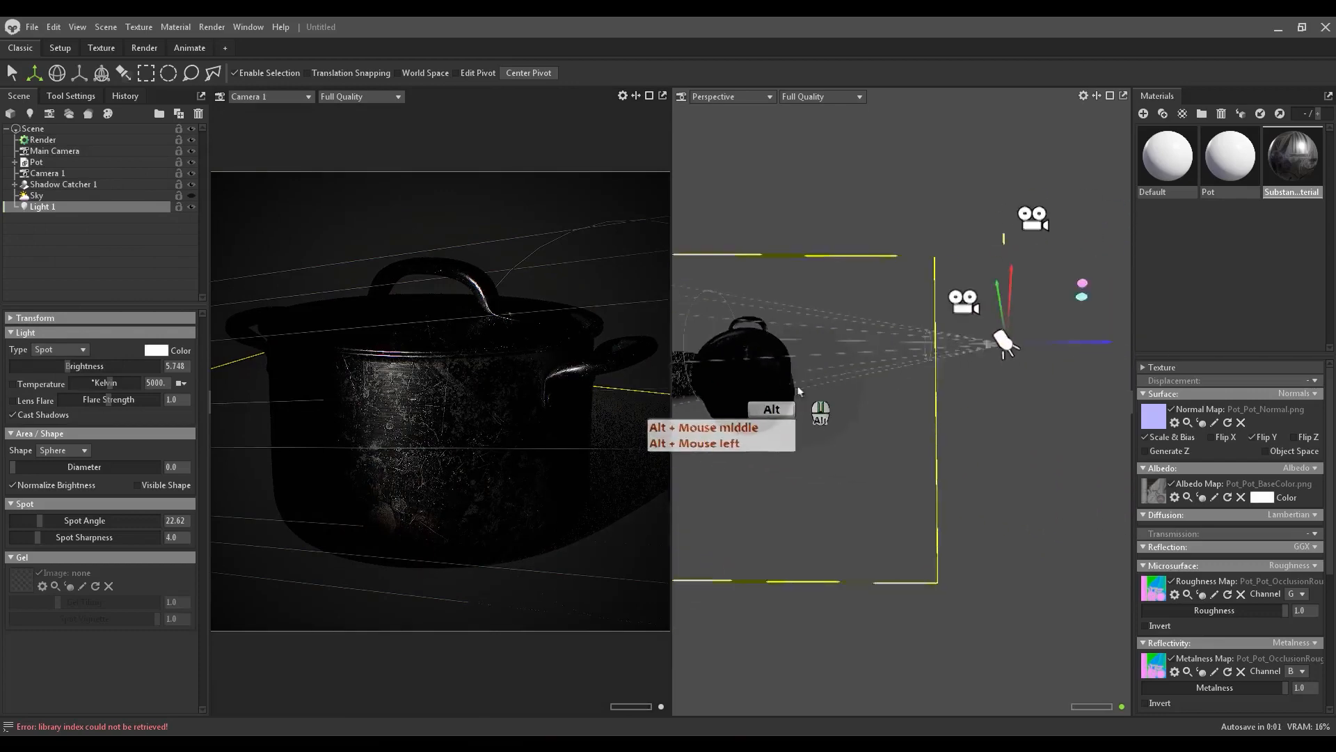
right_click_drag(802, 388, 964, 323, "alt")
left_click_drag(1021, 309, 884, 381, "alt")
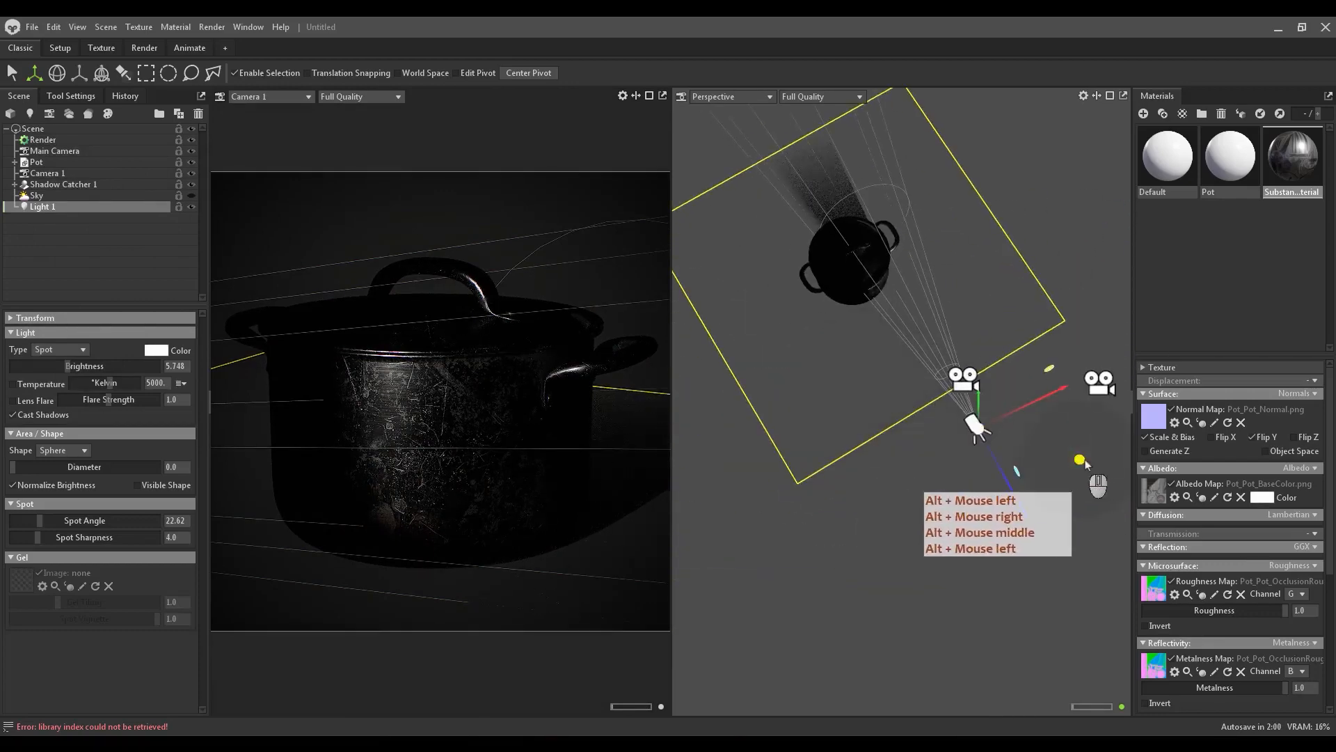
left_click_drag(1078, 457, 1024, 411)
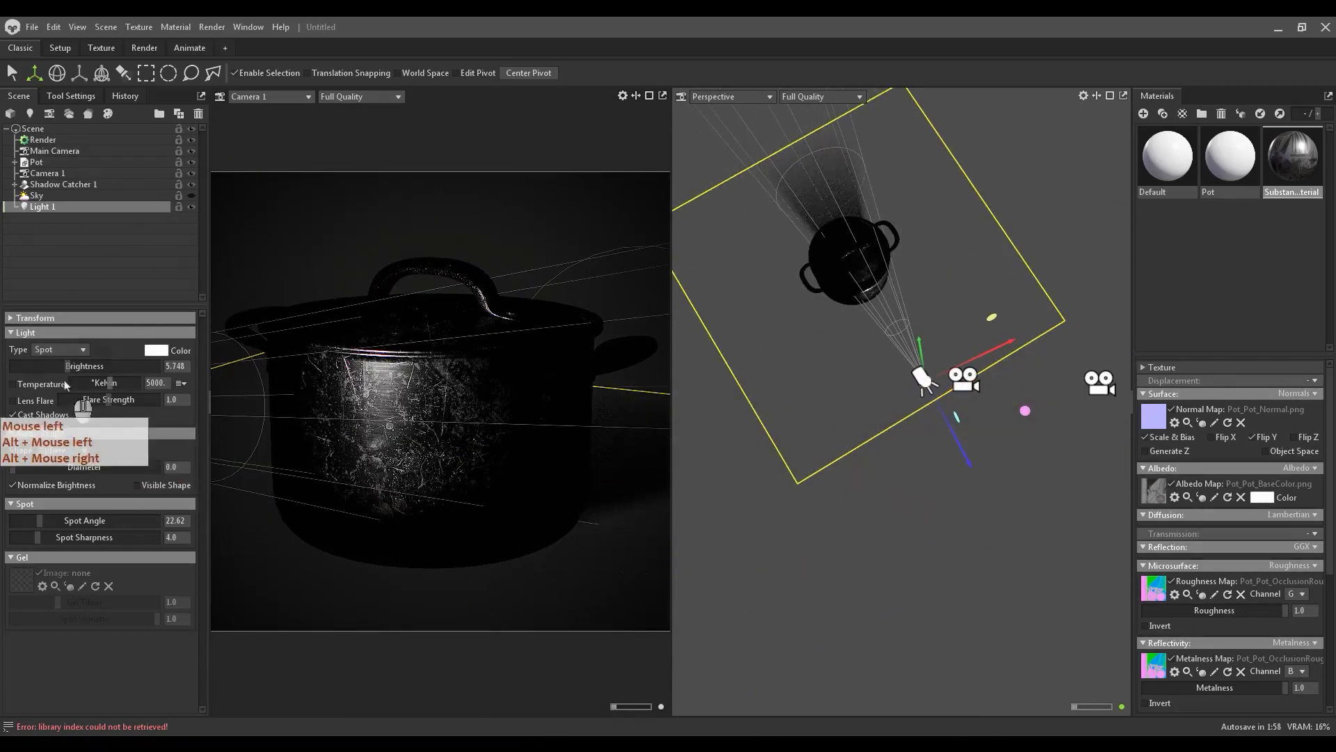
Change the light's type to Directional and raise its brightness to about 6.779.
left_click(60, 349)
left_click(57, 362)
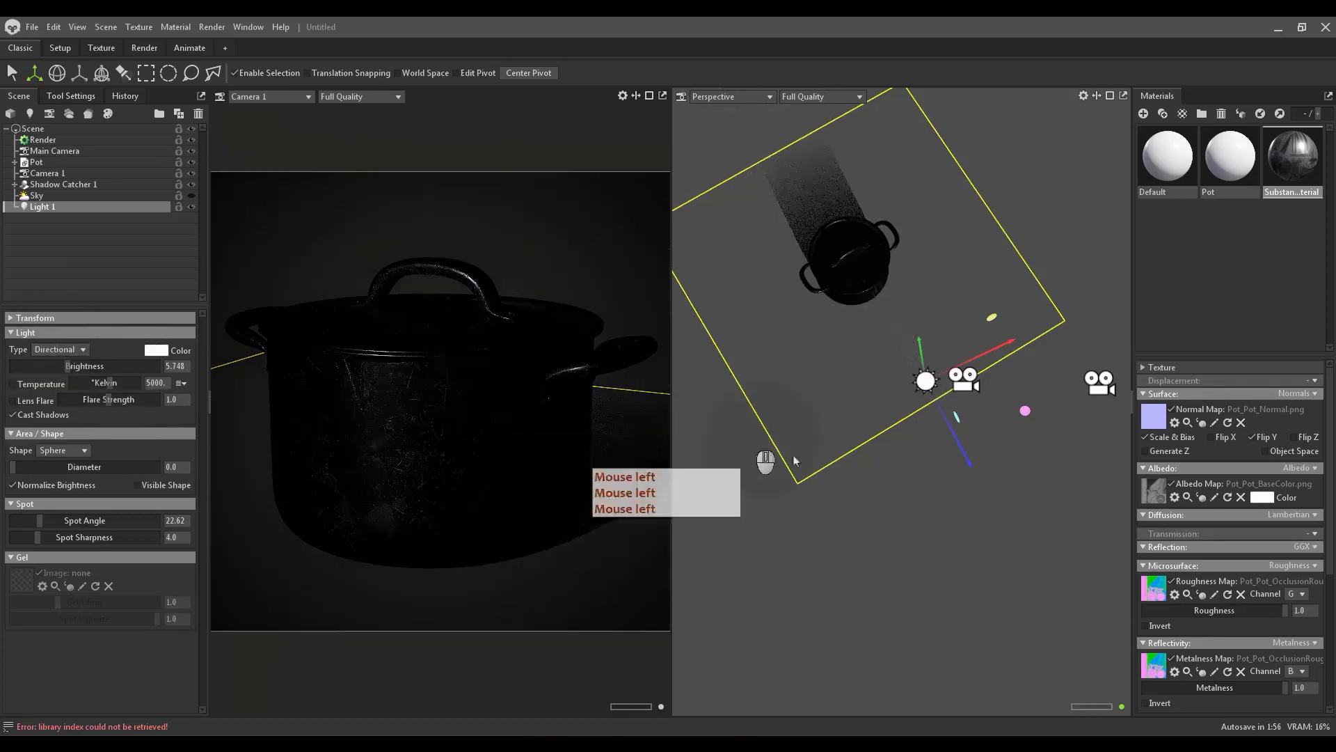
left_click_drag(894, 480, 763, 313, "alt")
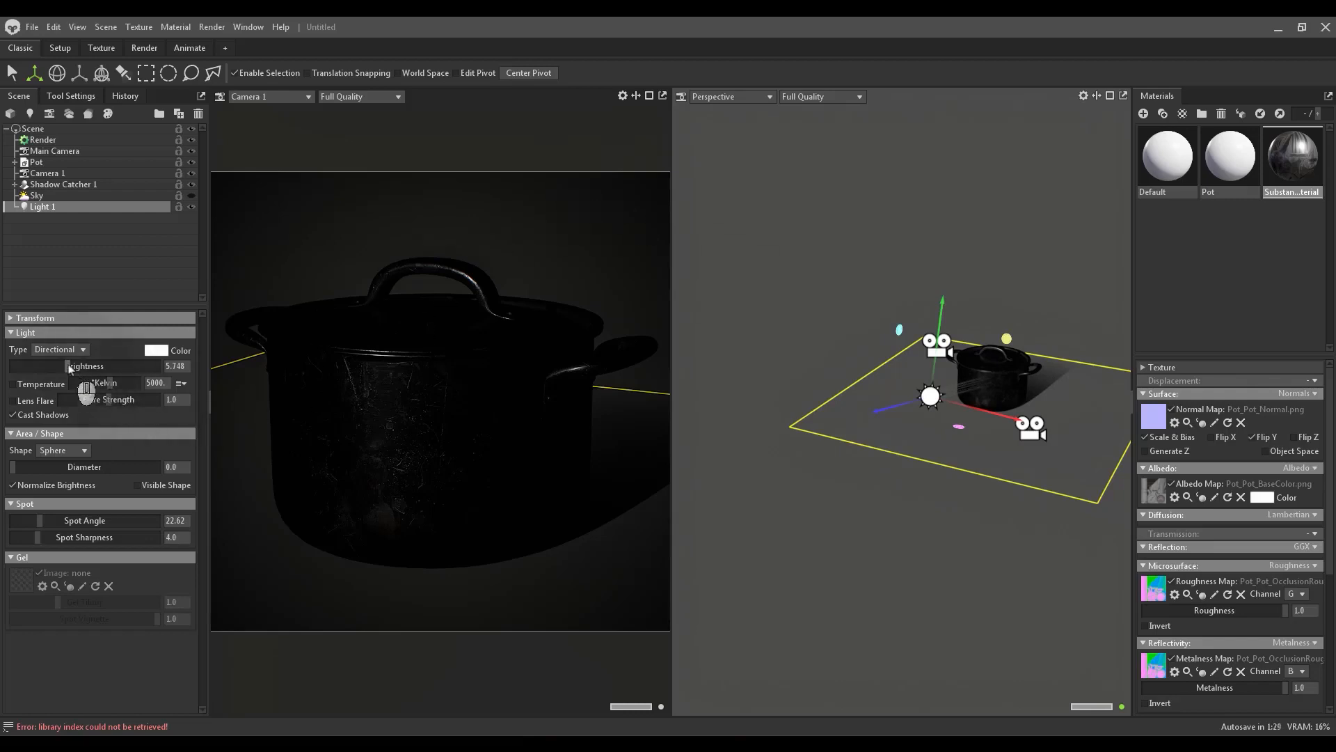
mouse_move(69, 368)
left_mouse_down()
mouse_move(94, 365)
mouse_move(78, 363)
left_mouse_up()
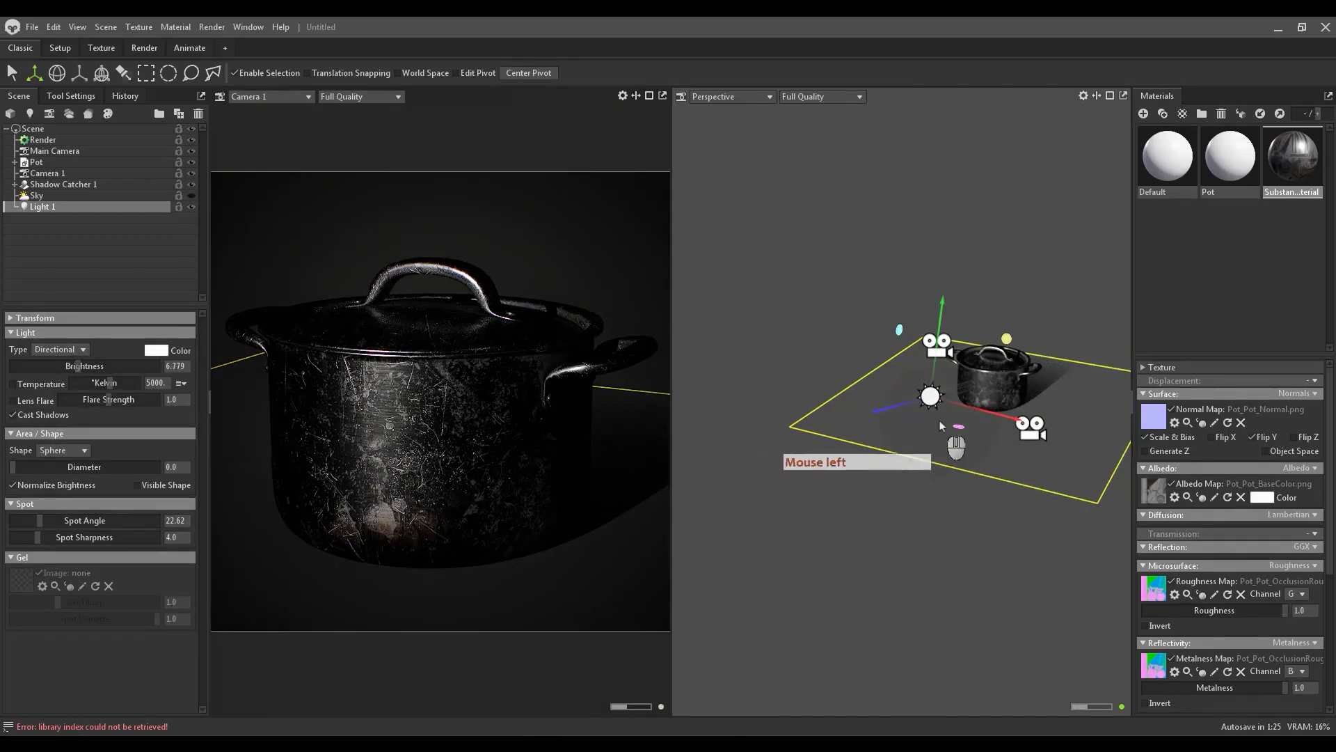
Rotate the directional light so it strikes the pot from the side opposite its near handle.
key("e")
left_click_drag(946, 414, 997, 396)
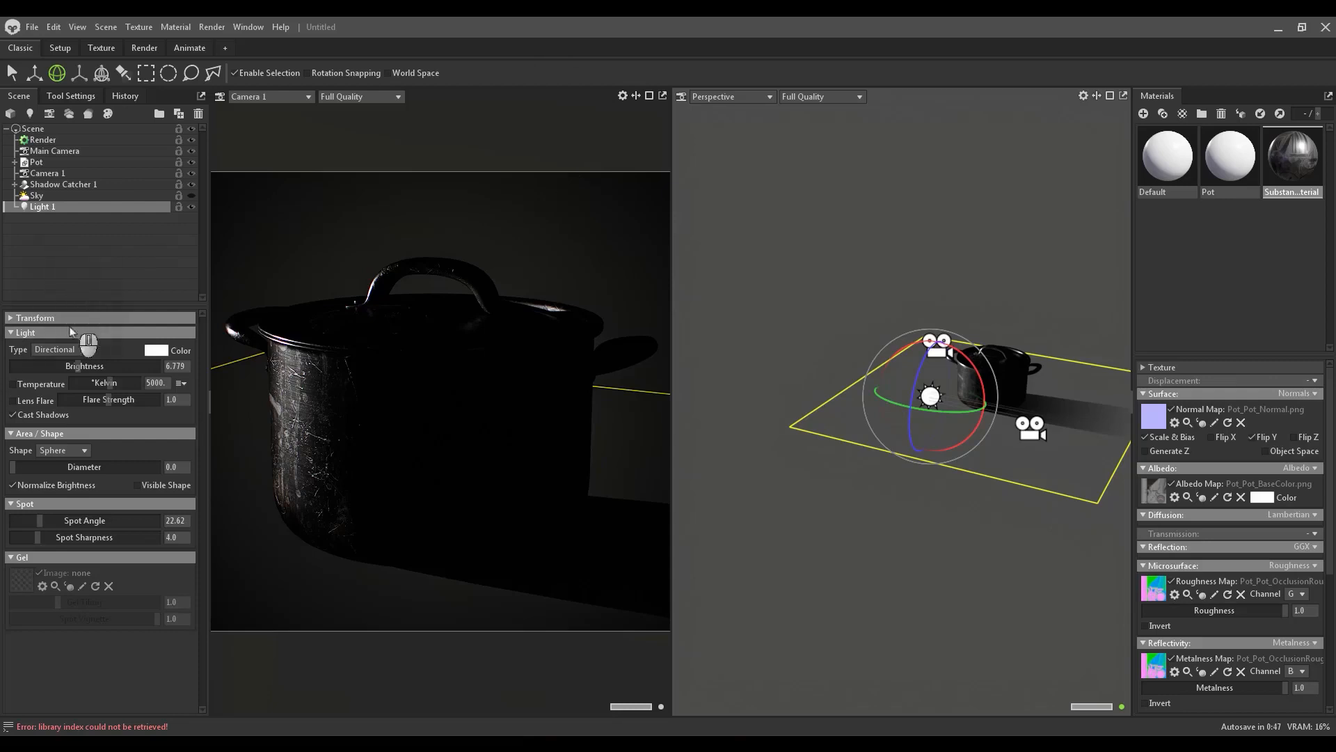
Change the light's type back to Spot and check its cone's direction in the Perspective view.
left_click(64, 350)
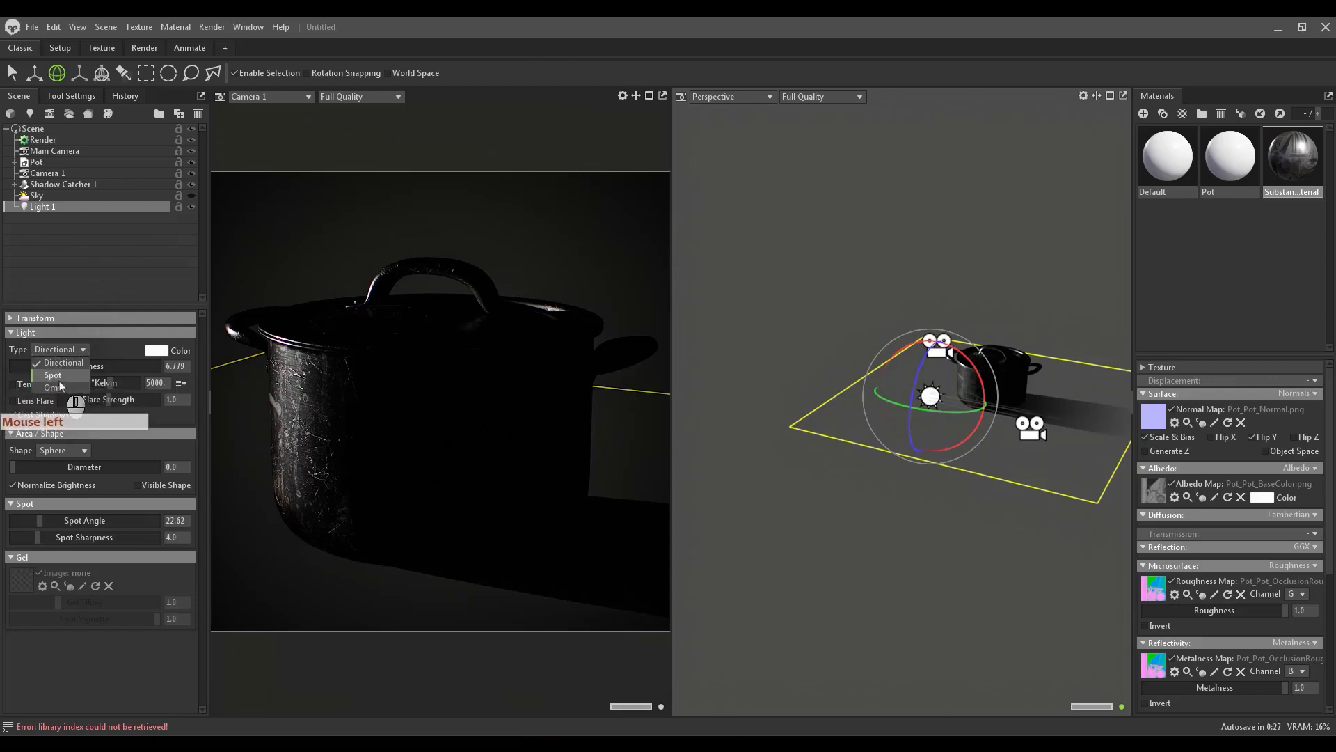
left_click(56, 377)
middle_click_drag(953, 464, 937, 510, "alt")
left_click_drag(937, 510, 902, 490, "alt")
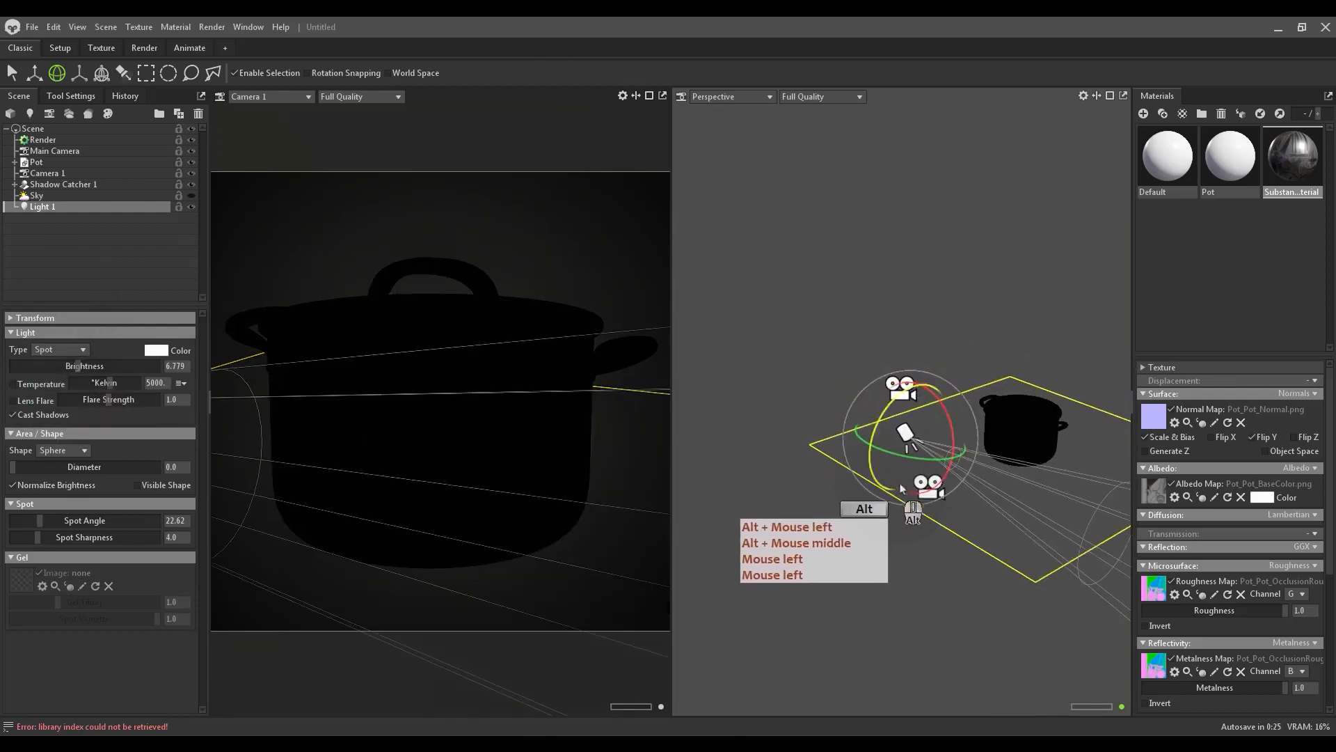
Shift the spot light sideways along the cameras and raise it so its beam falls on the pot's lid.
key("w")
left_click_drag(898, 421, 832, 366)
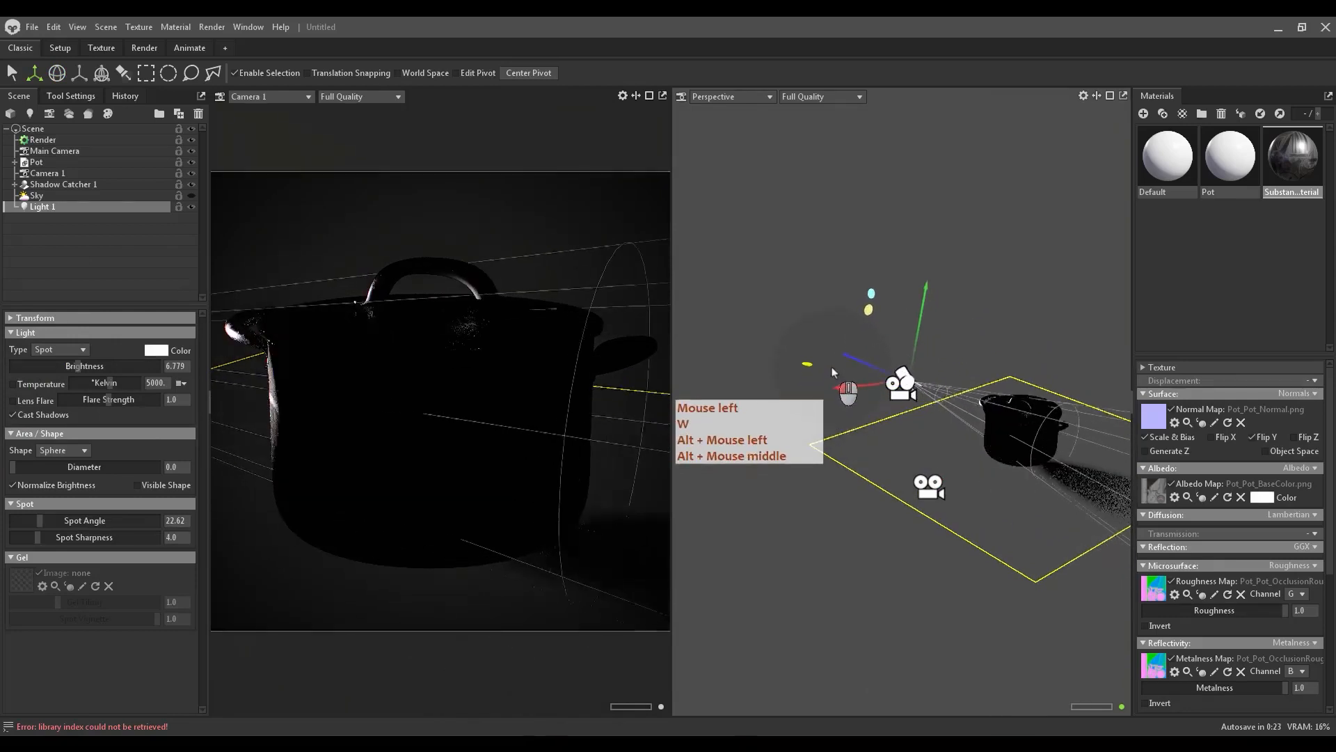
mouse_move(909, 352)
left_mouse_down()
mouse_move(914, 313)
mouse_move(909, 360)
left_mouse_up()
Widen the light's spot angle to 58.27, and set its temperature to 7313 and brightness to about 6.707.
scroll(893, 345, "up", 4)
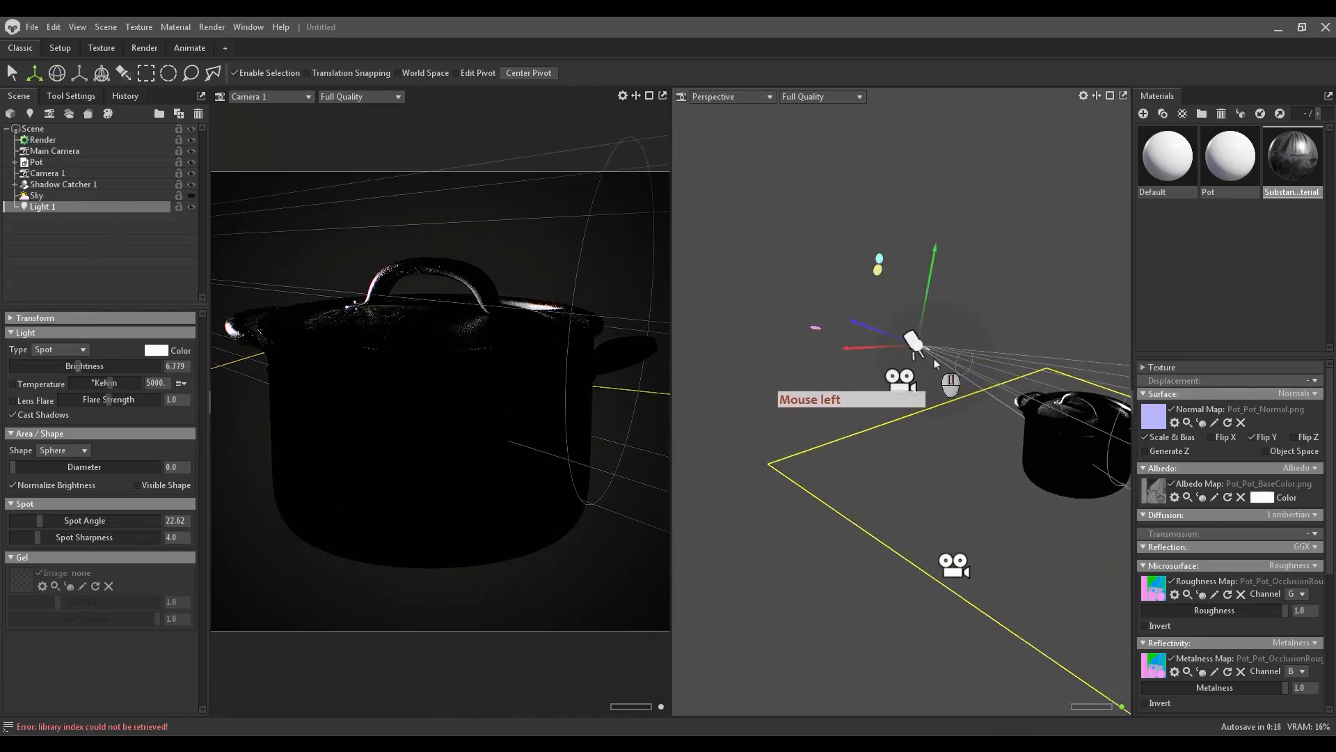
scroll(940, 360, "up", 2)
middle_click_drag(916, 321, 846, 338, "alt")
left_click_drag(846, 338, 1114, 473, "alt")
middle_click_drag(953, 480, 1026, 350, "alt")
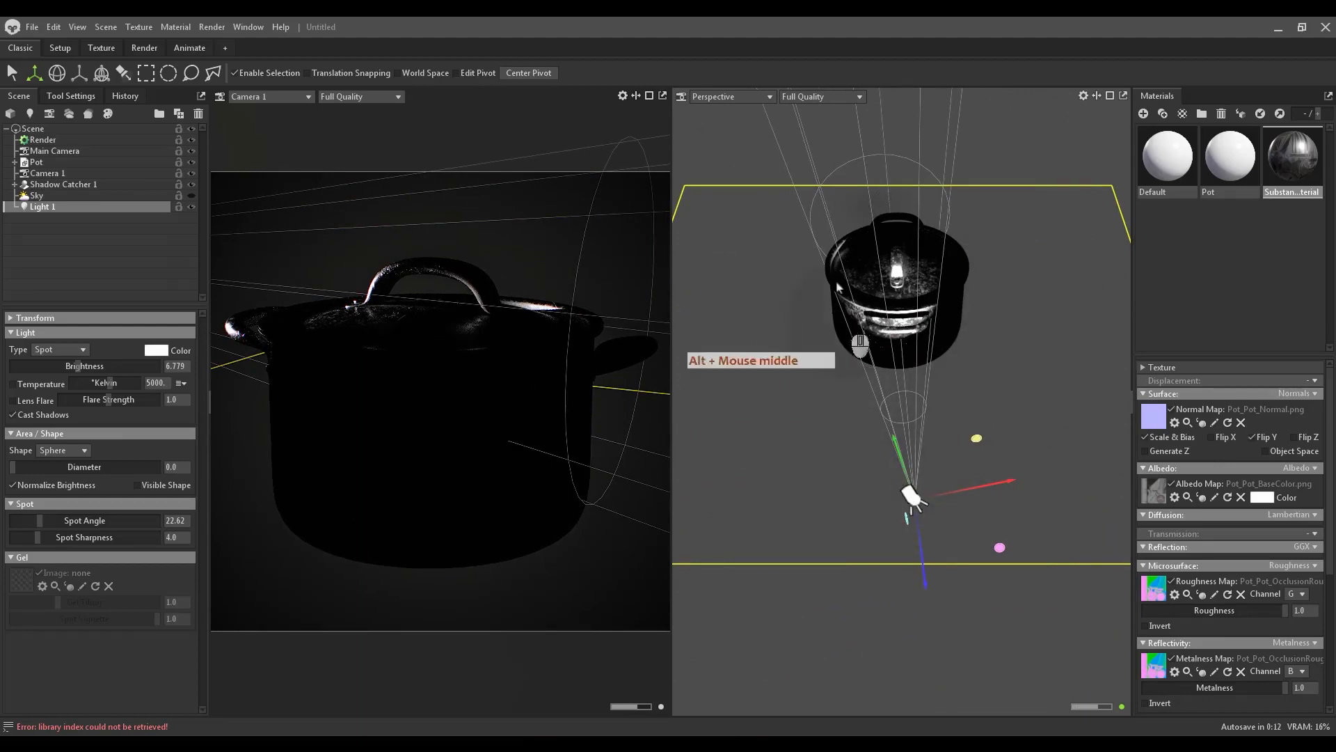
left_click_drag(973, 400, 612, 468, "alt")
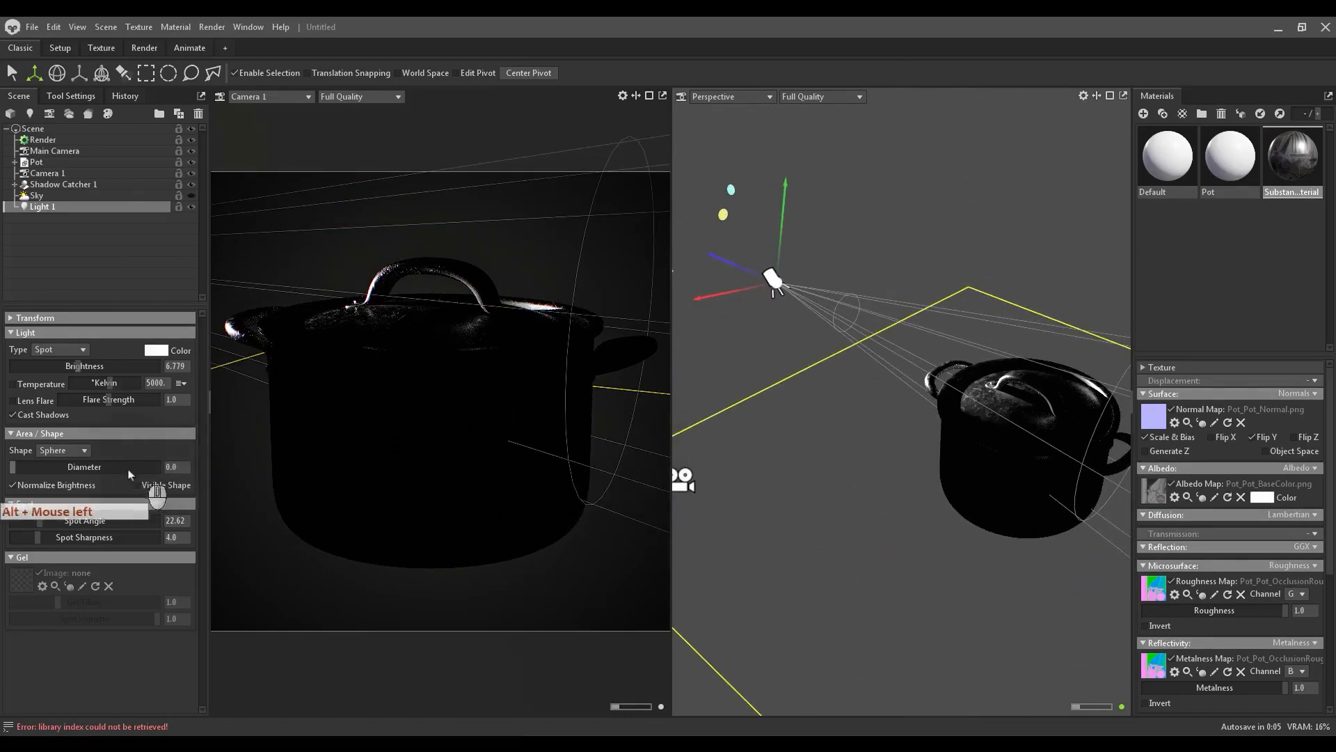
left_click_drag(44, 521, 92, 523)
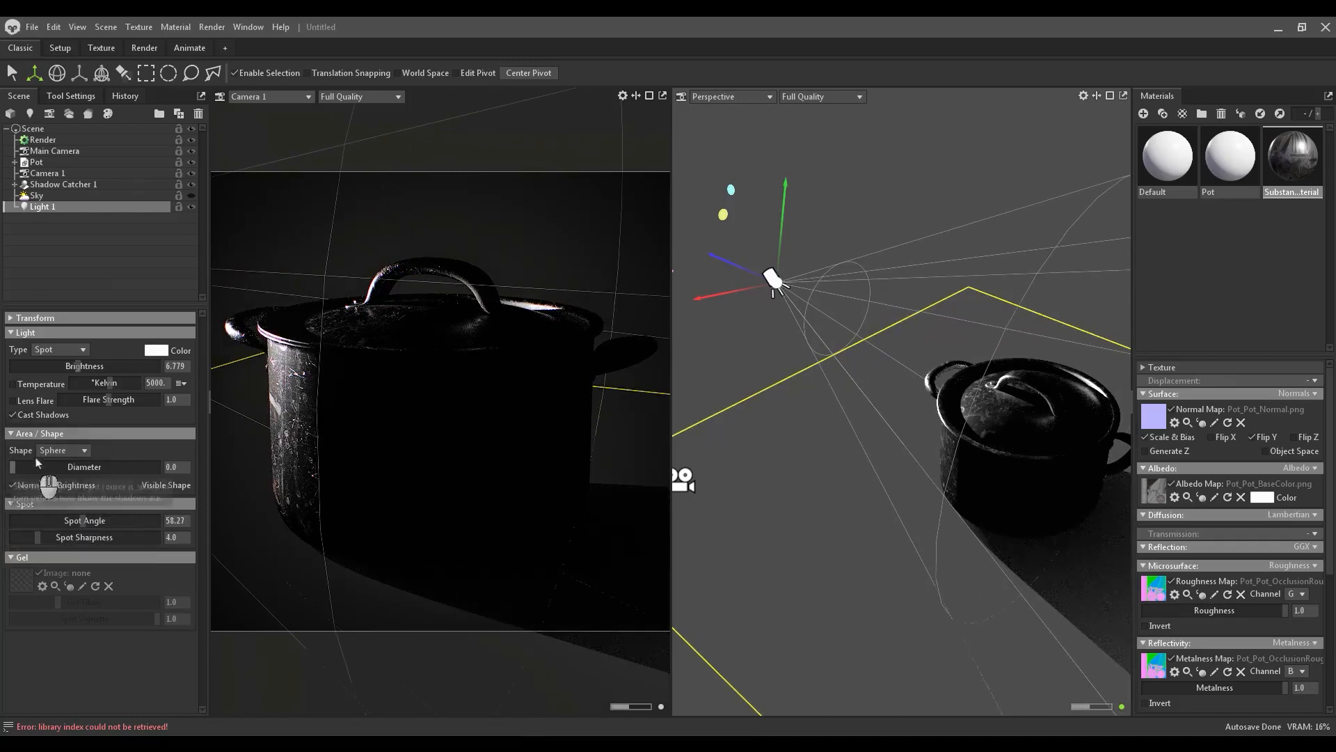
mouse_move(80, 367)
left_mouse_down()
mouse_move(59, 366)
mouse_move(103, 364)
mouse_move(77, 367)
left_mouse_up()
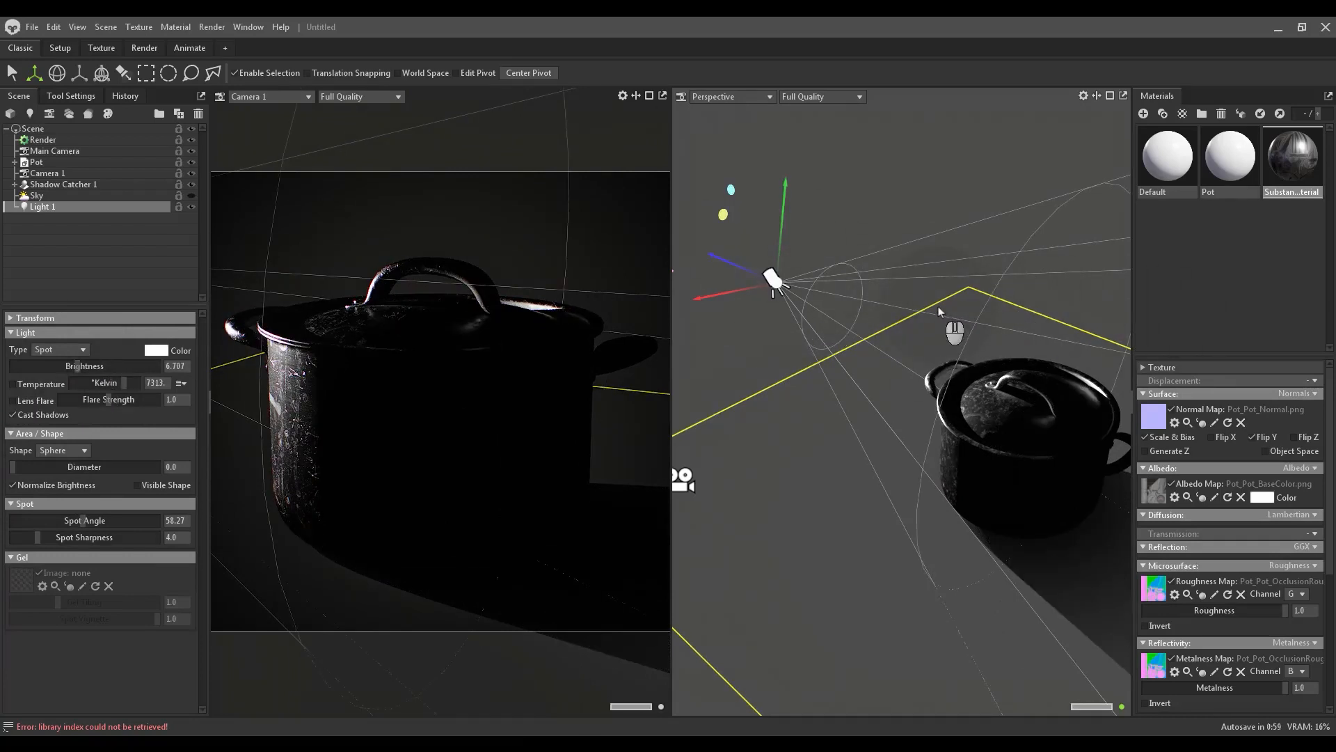
Duplicate Light 1 and move the copy beside the original, toward the pot.
left_click(49, 258)
left_click(64, 209)
key("ctrl+d")
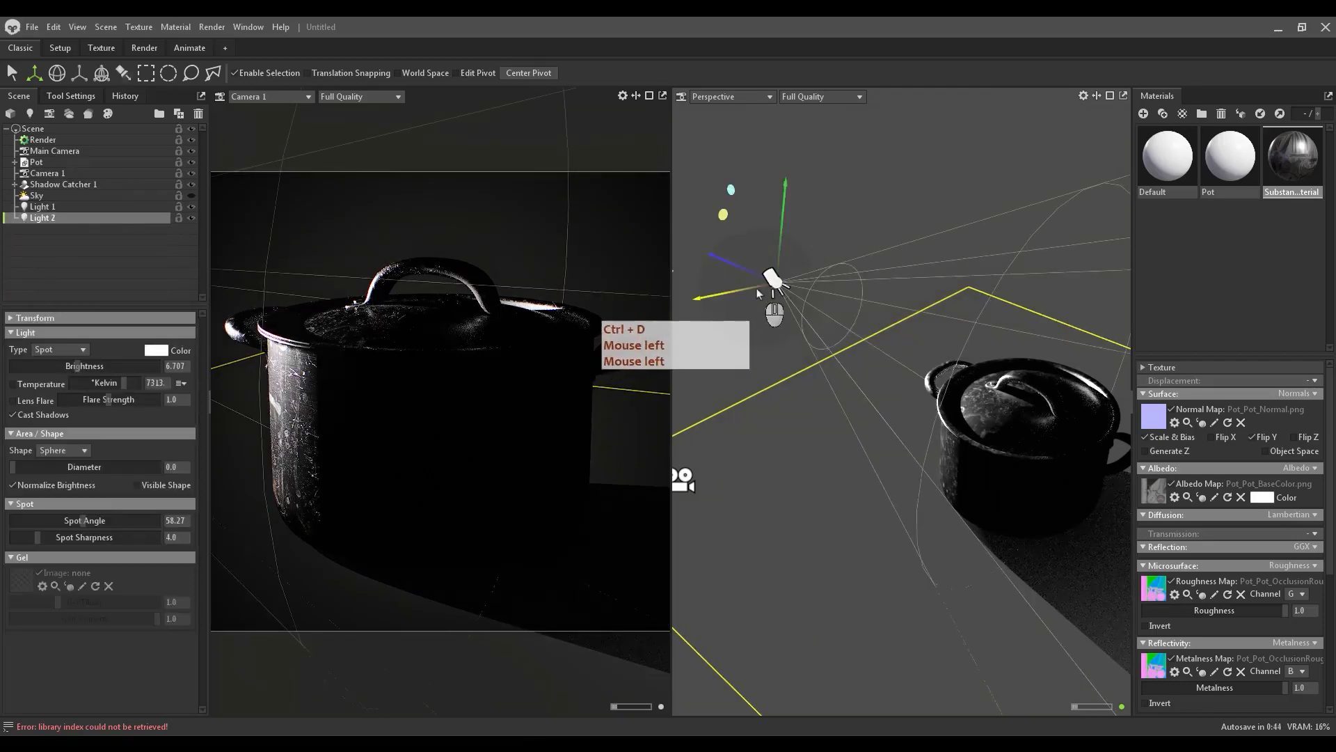
left_click_drag(754, 288, 815, 276)
Change Light 1 to a Directional light with brightness about 5.849 and hide Light 2.
left_click(117, 254)
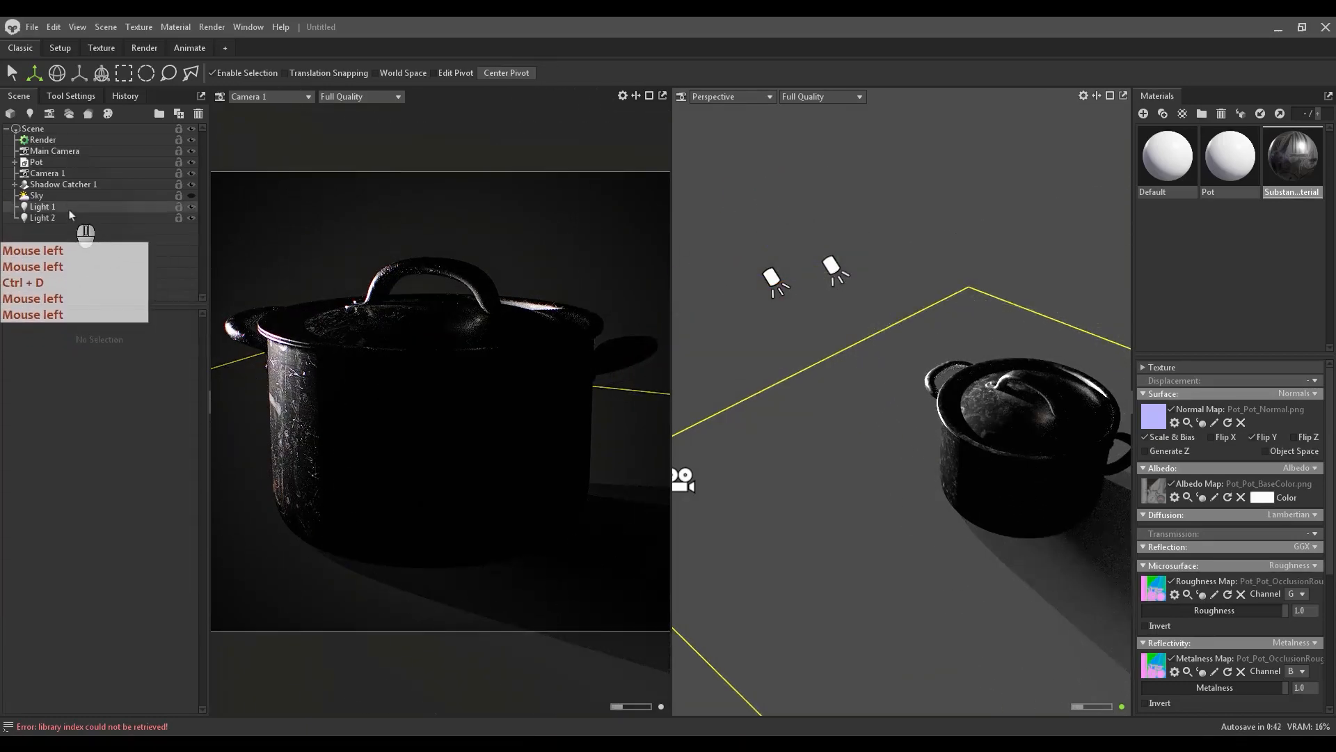
left_click(68, 210)
left_click(51, 348)
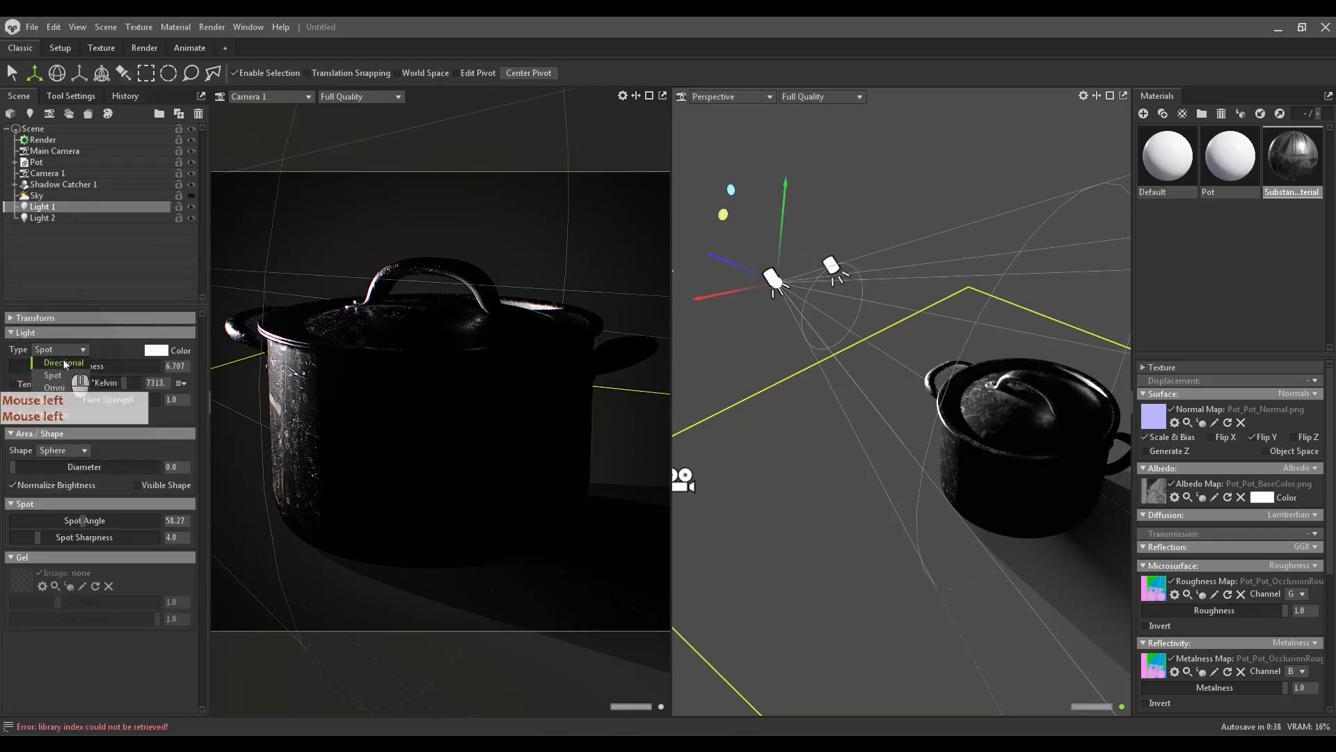
left_click(66, 363)
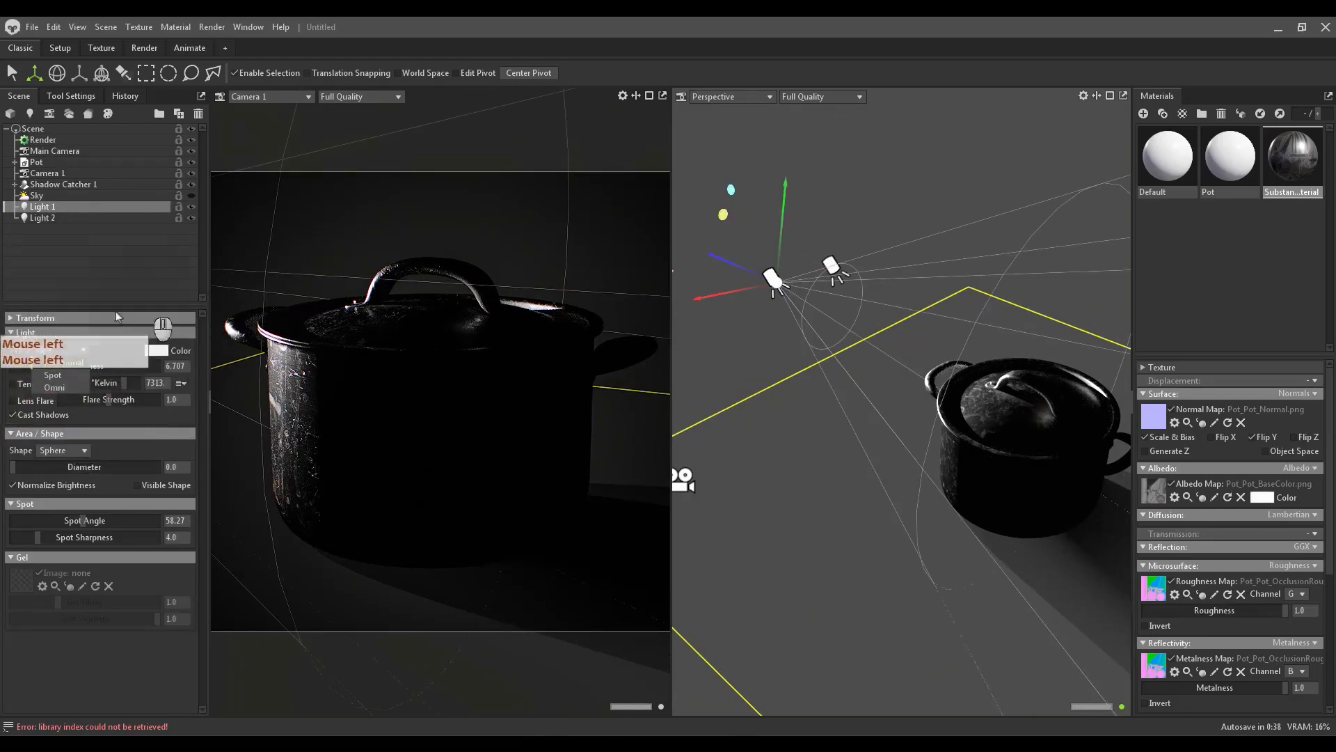
left_click(192, 218)
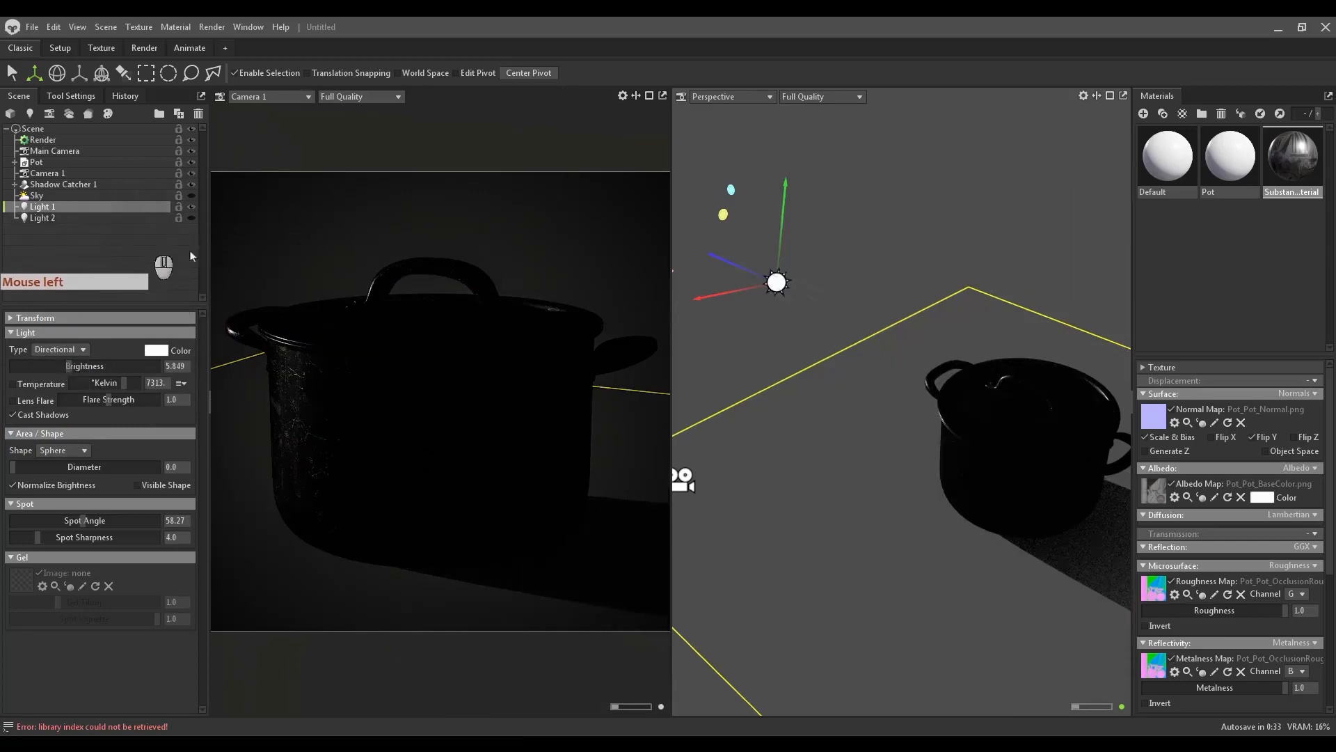
Move the directional light to several spots near and away from the pot to test whether its position affects the lighting.
left_click_drag(732, 265, 872, 340)
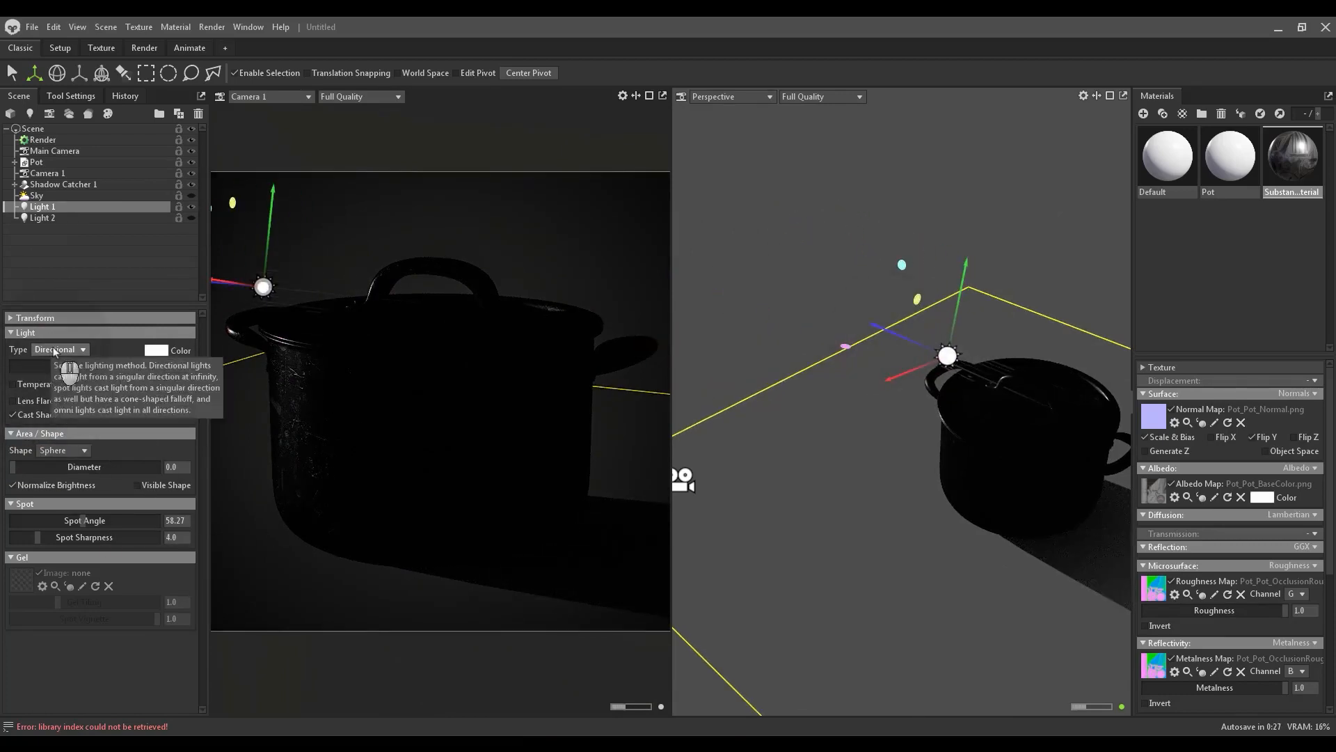
left_click_drag(902, 330, 925, 271)
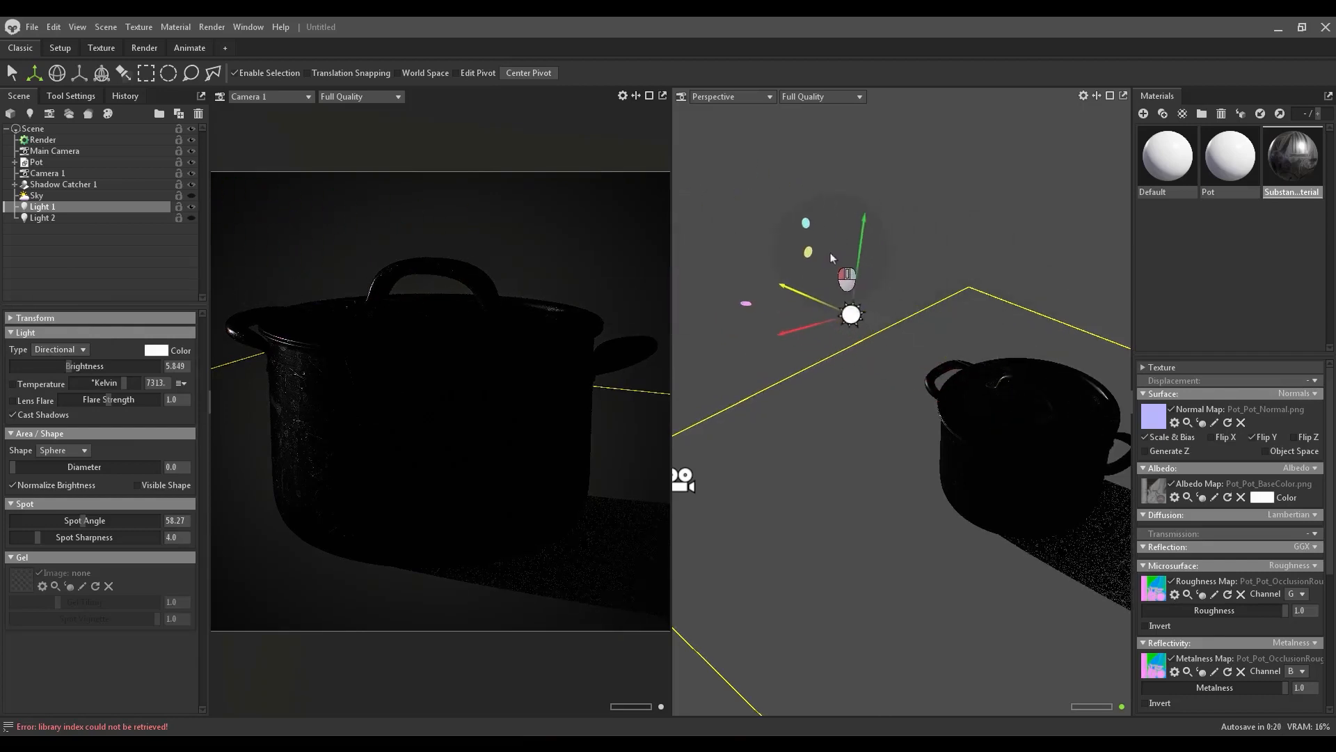
left_click_drag(831, 256, 891, 259)
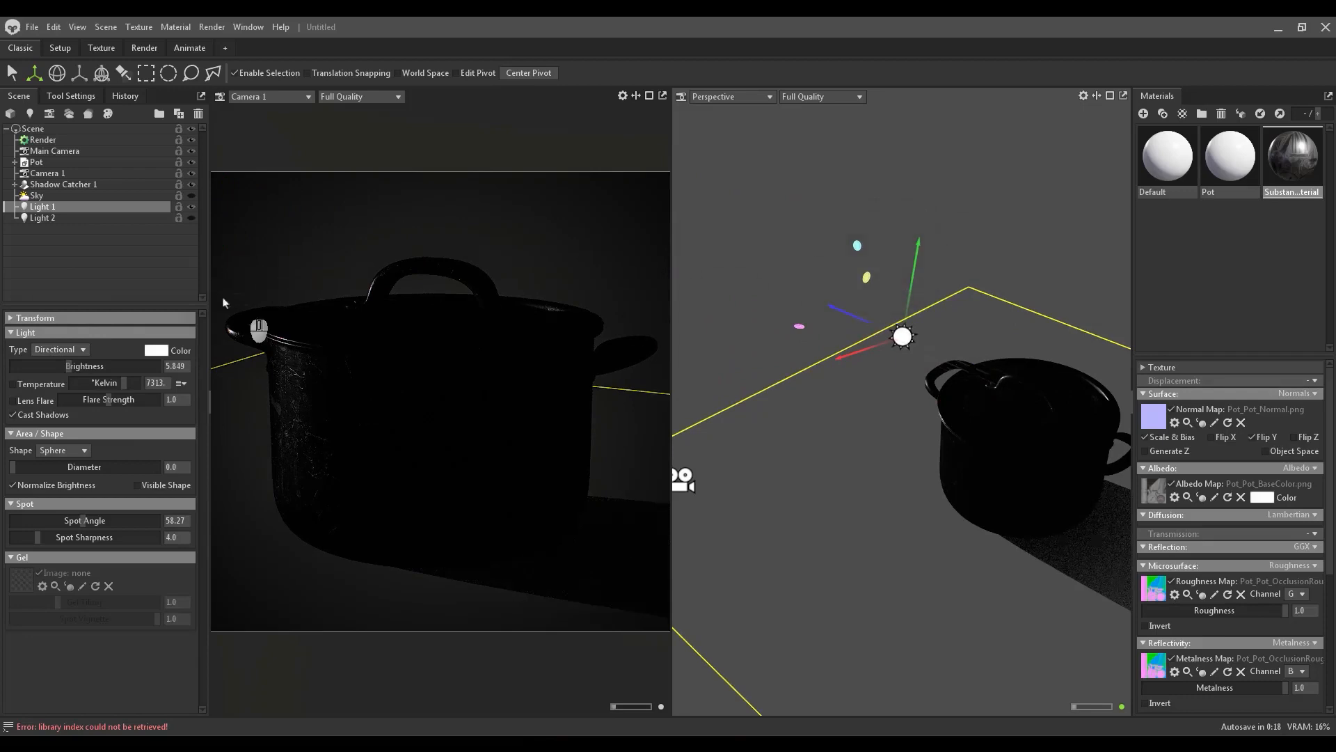
Hide Light 1, show Light 2 instead and pull this spot light farther away from the pot.
left_click(191, 206)
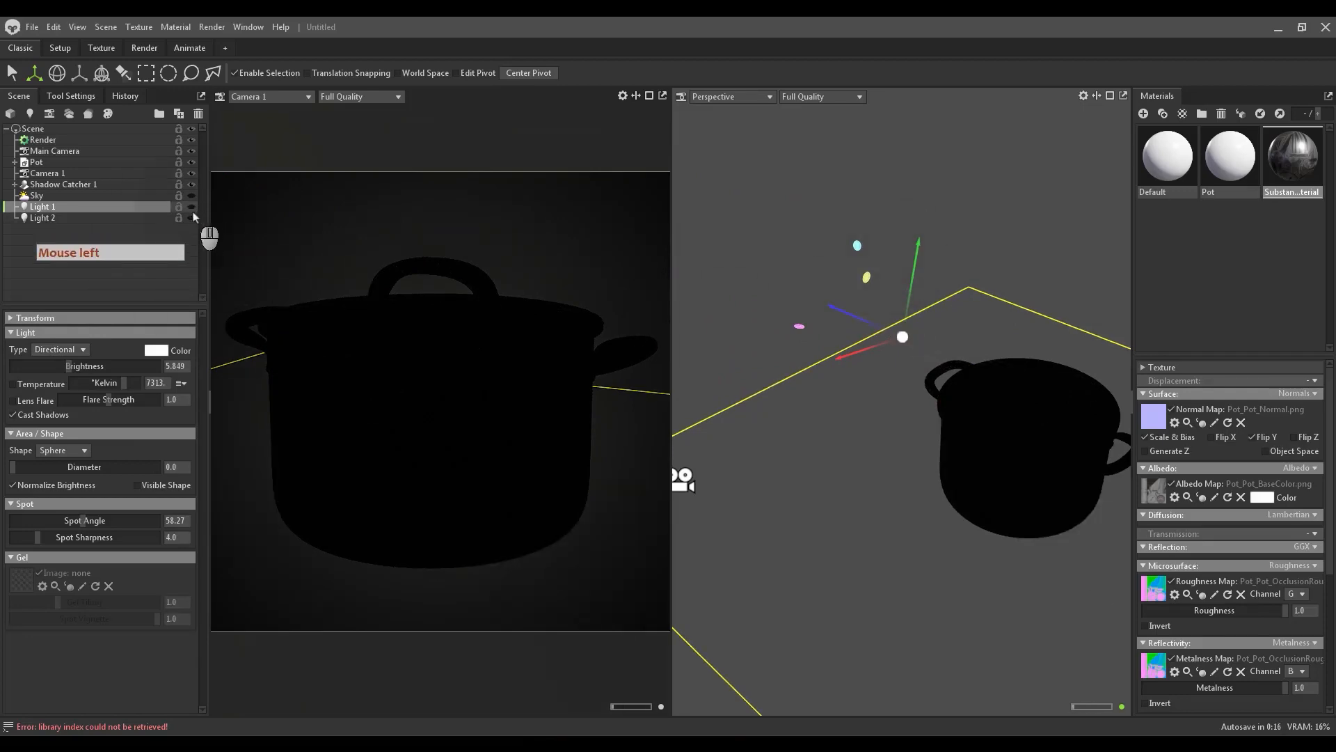
left_click(192, 218)
left_click(84, 218)
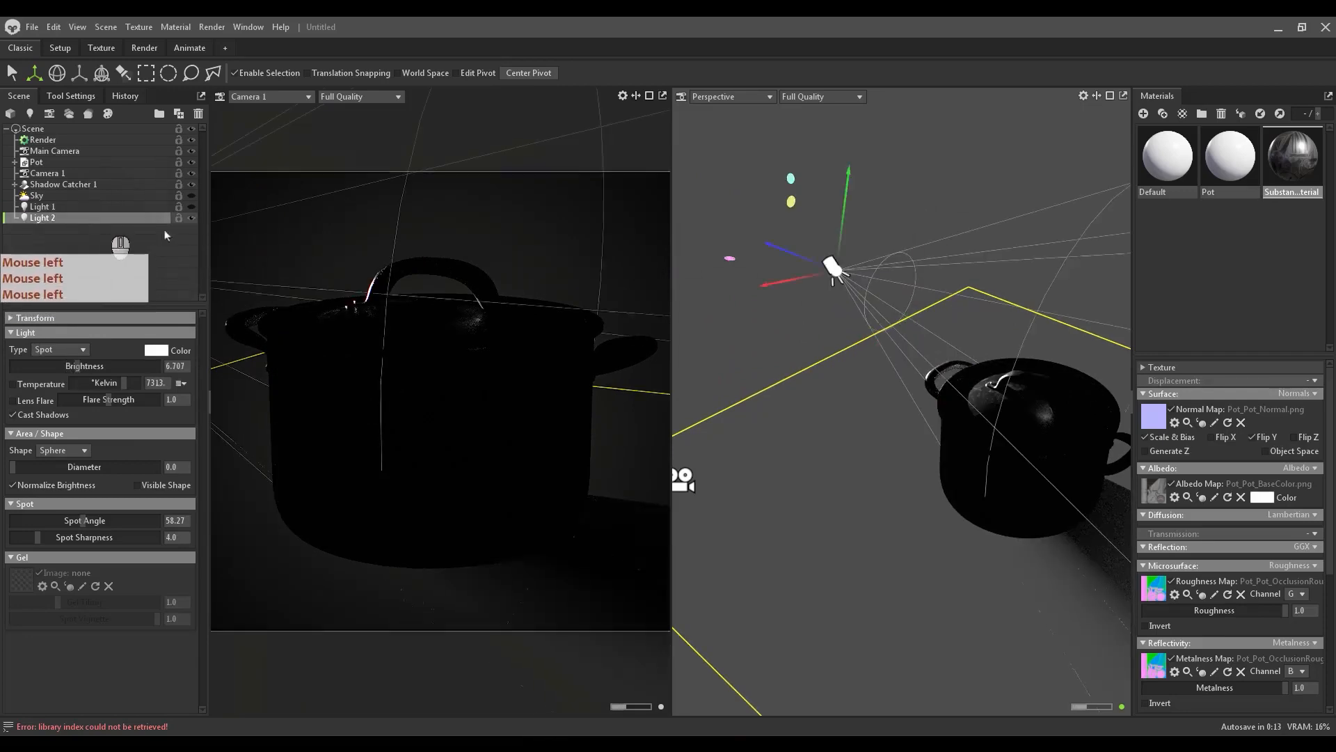
left_click_drag(744, 284, 461, 136)
left_click_drag(828, 293, 707, 331, "alt")
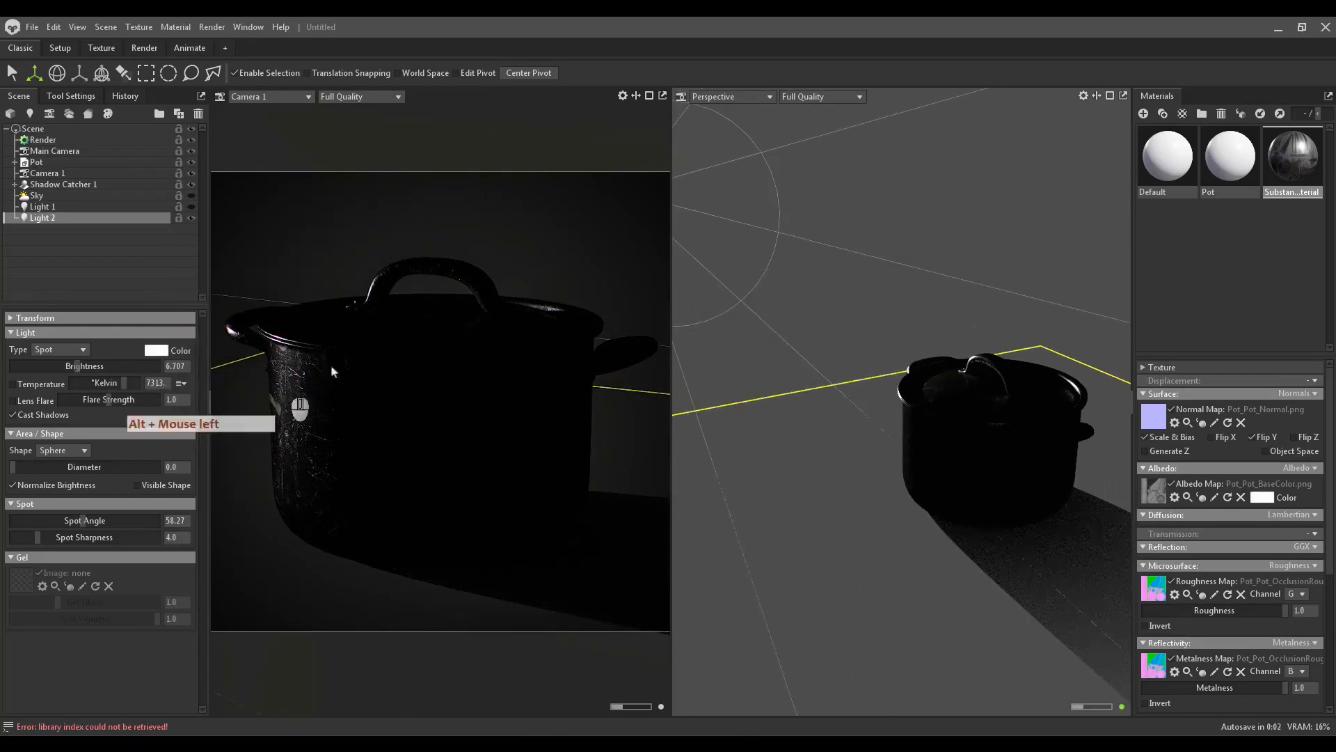
Move the Light 2 spot light back closer to the pot and check its cone and the cast shadow.
left_click_drag(795, 298, 801, 305, "alt")
scroll(800, 300, "down", 5)
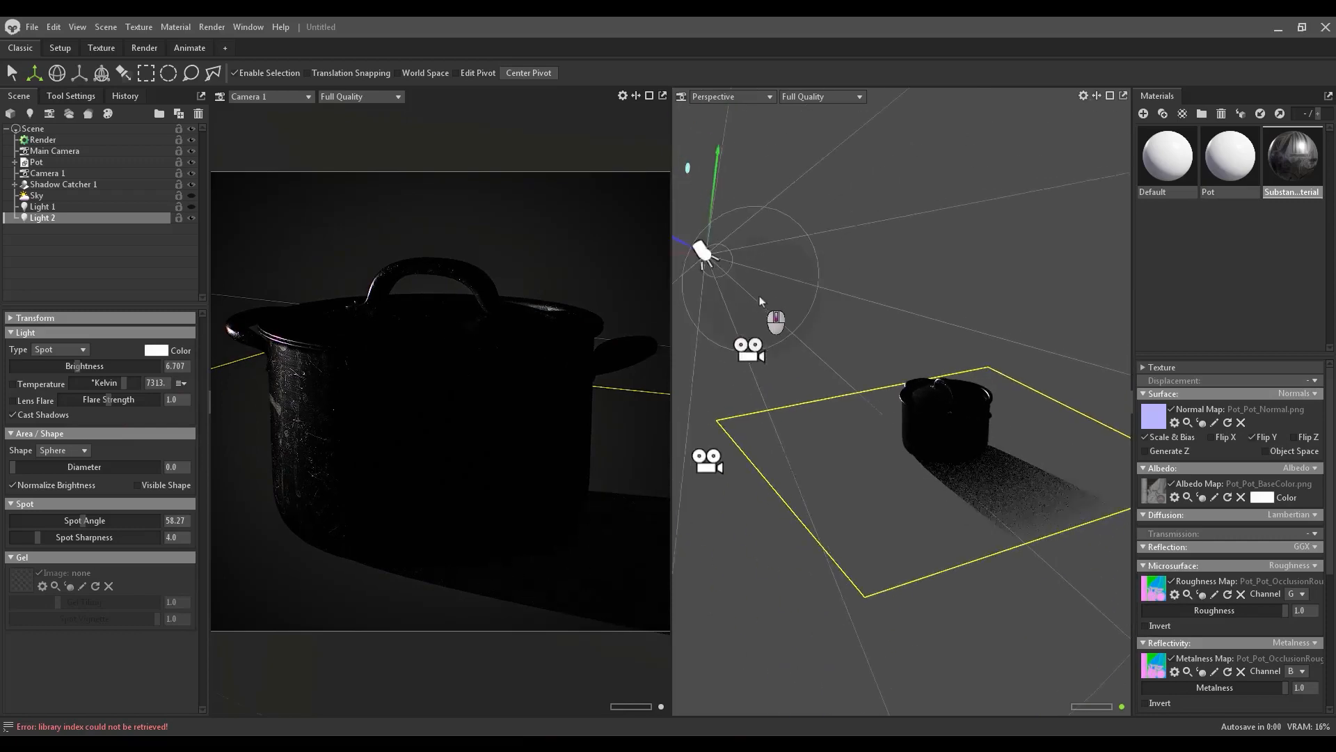
middle_click_drag(761, 301, 824, 289, "alt")
left_click_drag(716, 258, 1106, 472)
scroll(949, 394, "up", 2)
left_click_drag(949, 394, 813, 404, "alt")
mouse_move(821, 409)
left_mouse_down()
mouse_move(828, 426)
mouse_move(596, 423)
mouse_move(765, 426)
mouse_move(676, 535)
mouse_move(675, 430)
mouse_move(789, 443)
mouse_move(720, 363)
left_mouse_up()
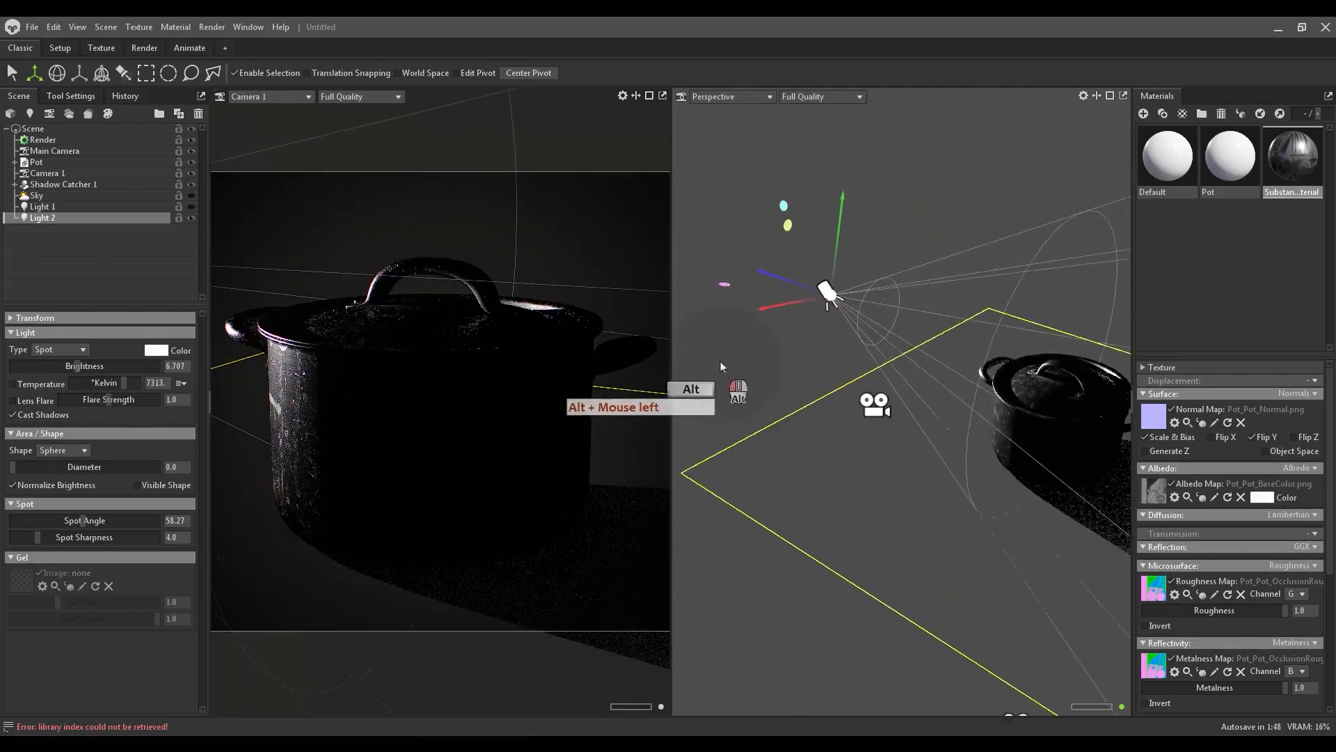
middle_click_drag(814, 379, 739, 372, "alt")
left_click_drag(738, 372, 692, 335, "alt")
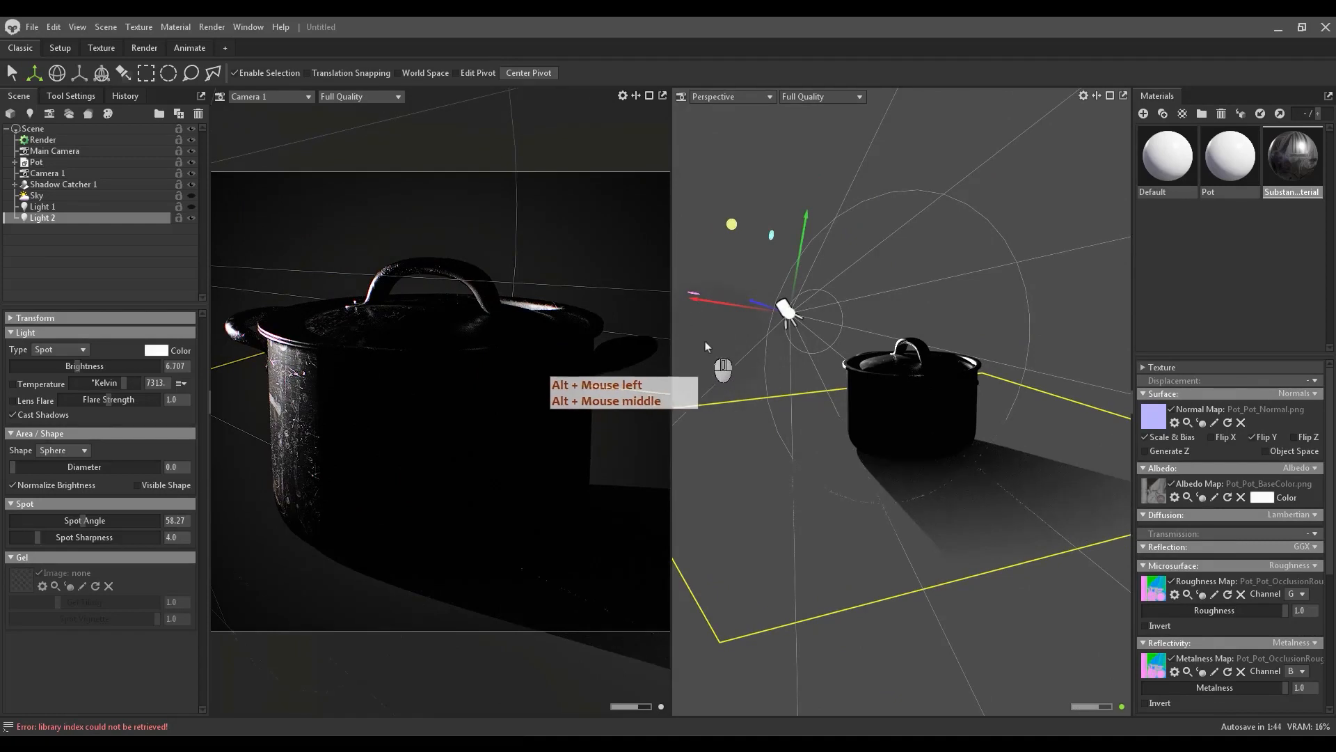
Change Light 2's type to Omni.
left_click(67, 351)
left_click(59, 387)
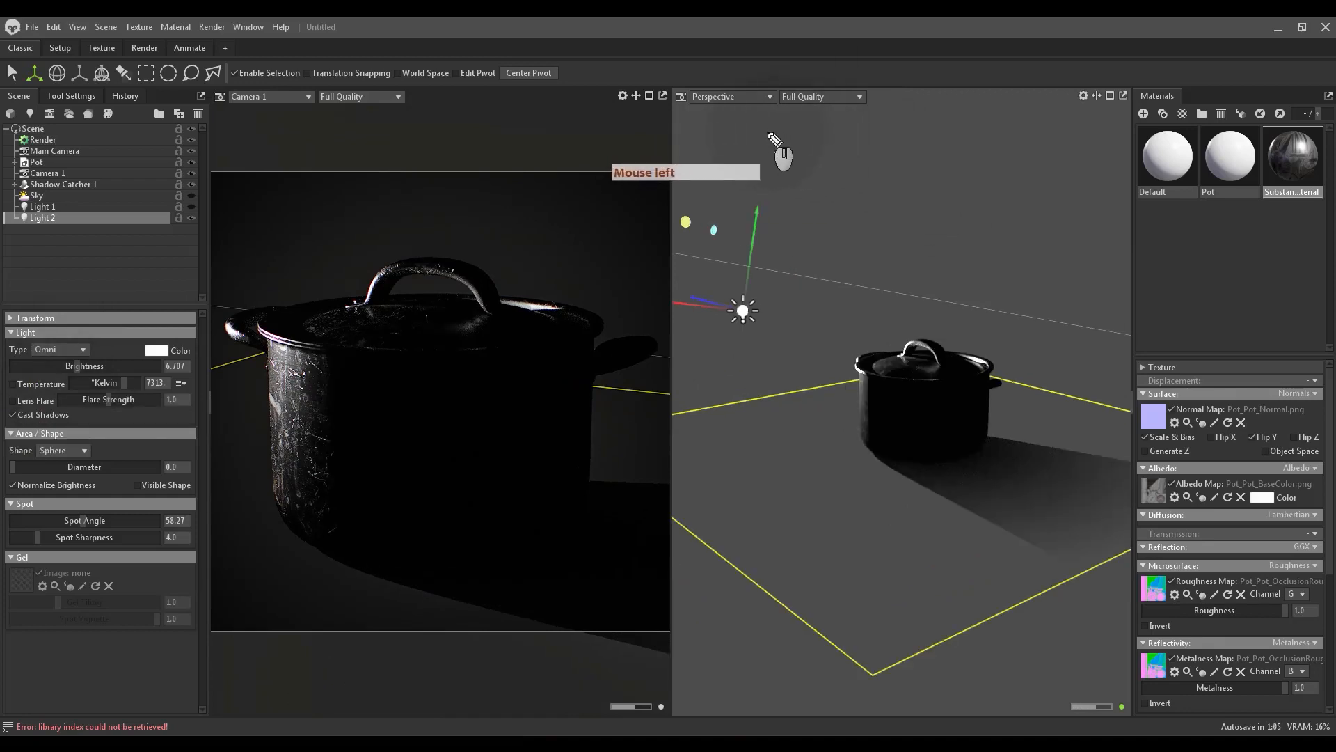
mouse_move(750, 126)
left_mouse_down()
mouse_move(797, 167)
mouse_move(757, 122)
mouse_move(766, 152)
left_mouse_up()
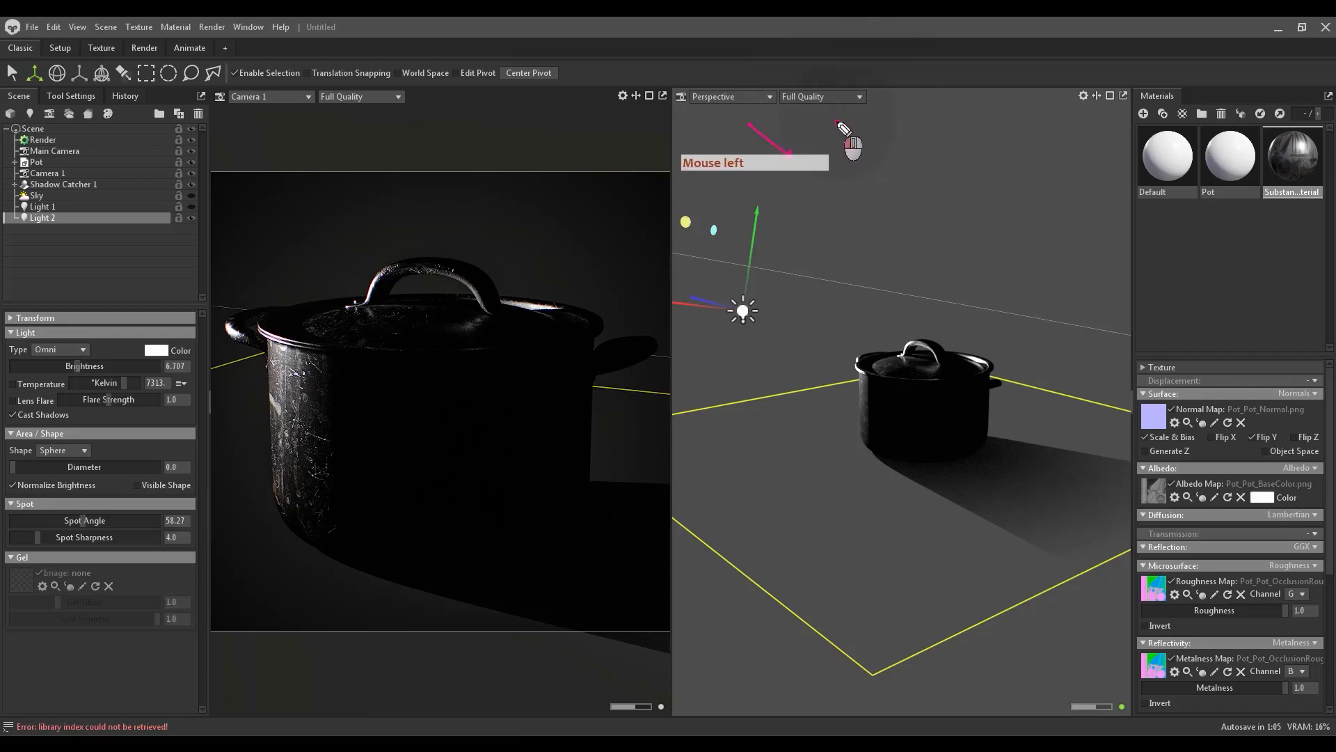
left_click_drag(839, 123, 902, 154)
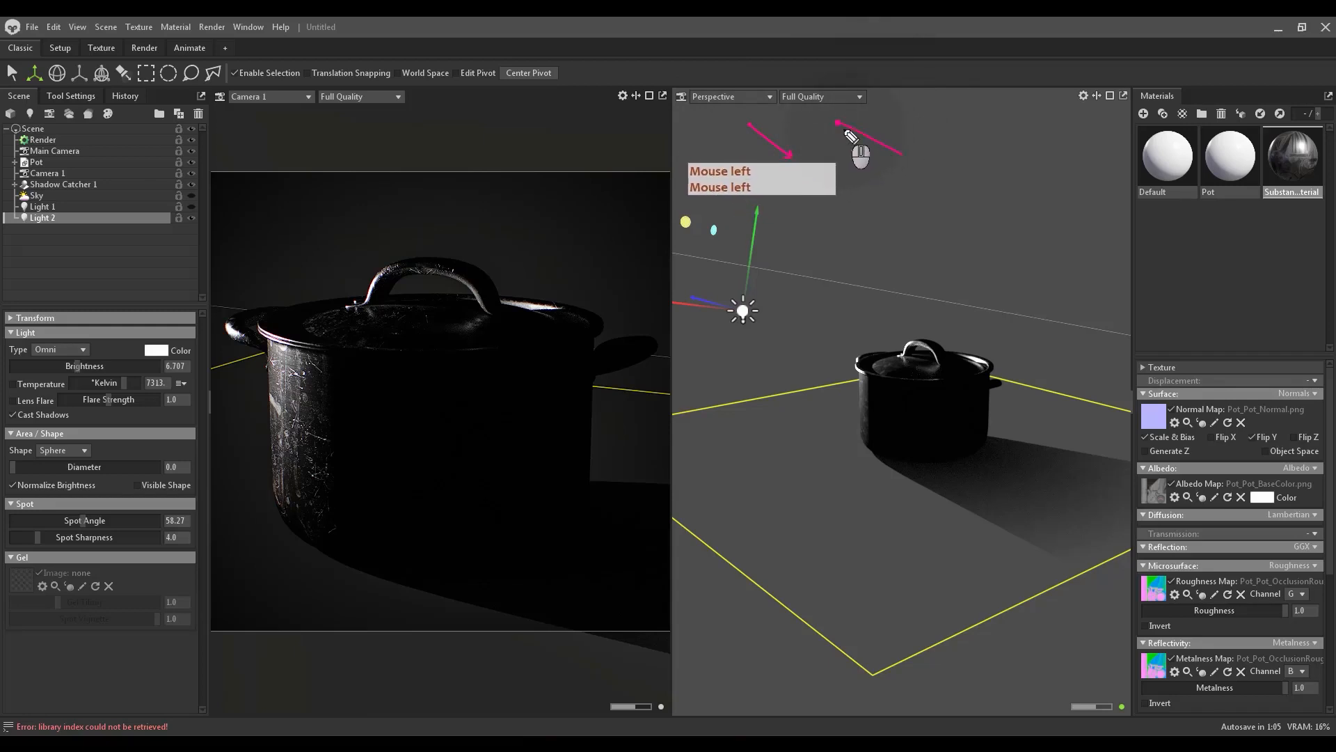
left_click_drag(839, 124, 840, 183)
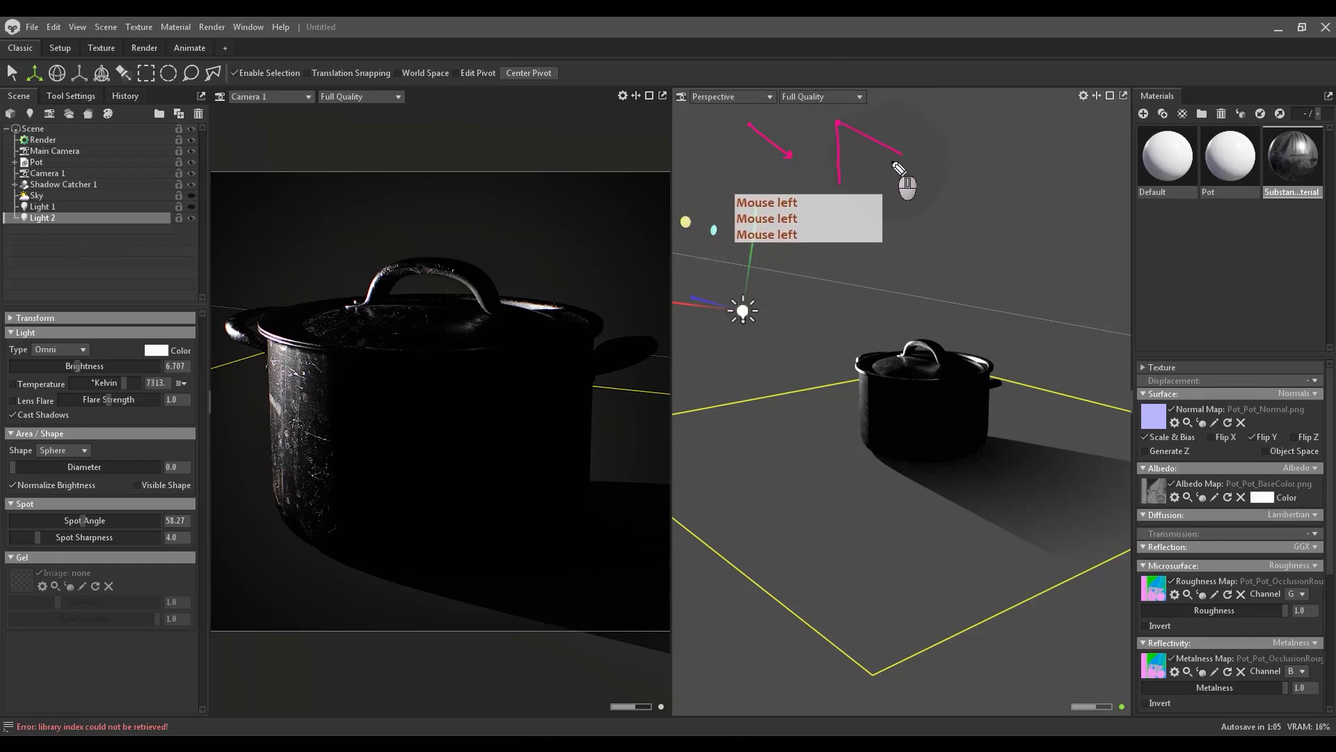
left_click_drag(902, 154, 852, 178)
mouse_move(884, 148)
left_mouse_down()
mouse_move(846, 172)
mouse_move(840, 150)
left_mouse_up()
left_click_drag(847, 132, 840, 140)
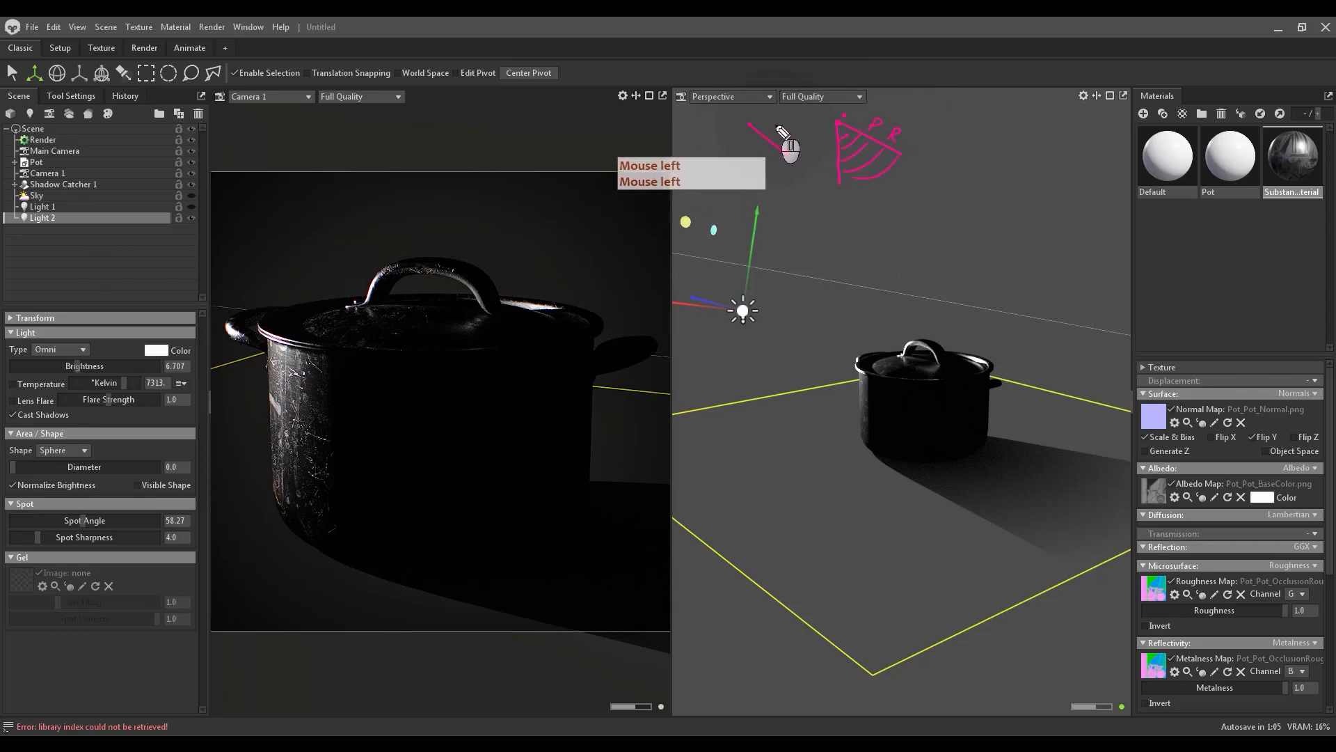
left_click_drag(776, 119, 783, 132)
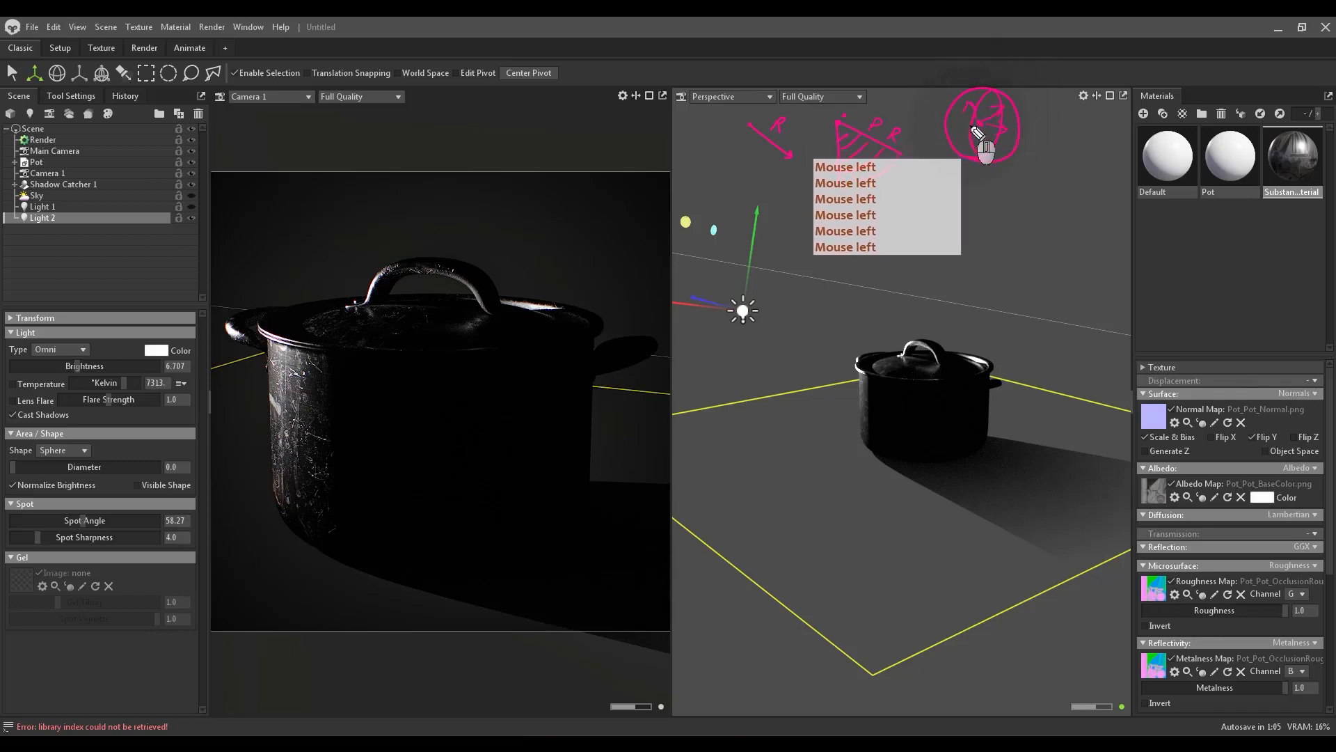
left_click_drag(971, 128, 954, 132)
mouse_move(959, 128)
left_mouse_down()
mouse_move(963, 148)
mouse_move(987, 152)
left_mouse_up()
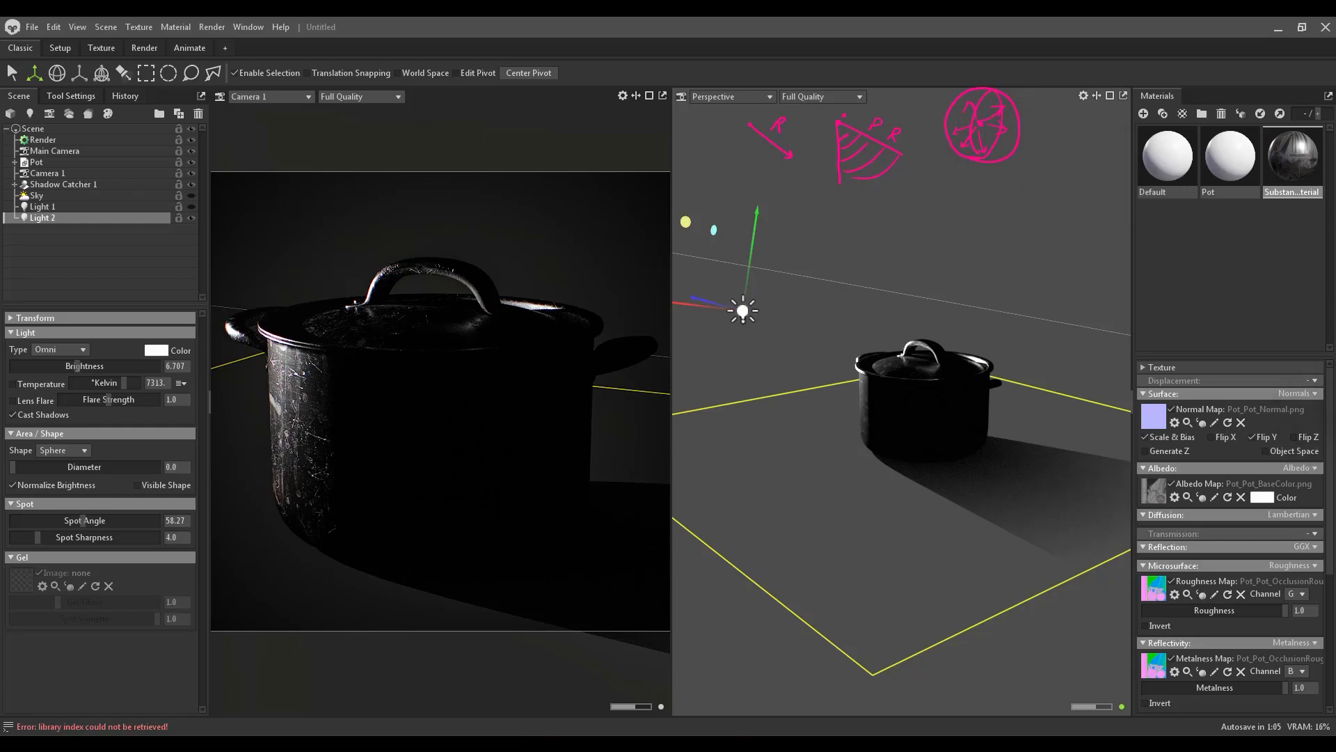
left_click(792, 282)
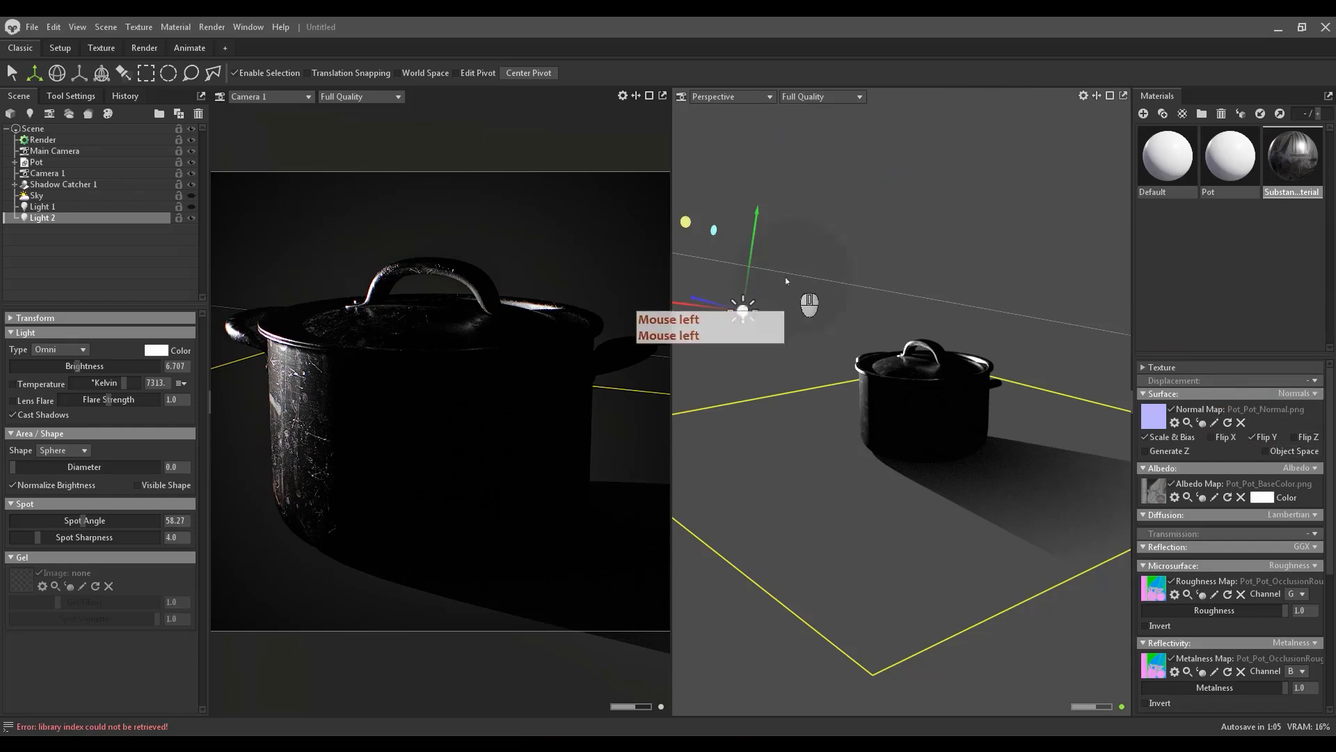
Move the omni light toward the pot and raise it to hang directly above the lid.
left_click_drag(705, 303, 739, 306)
key("F9")
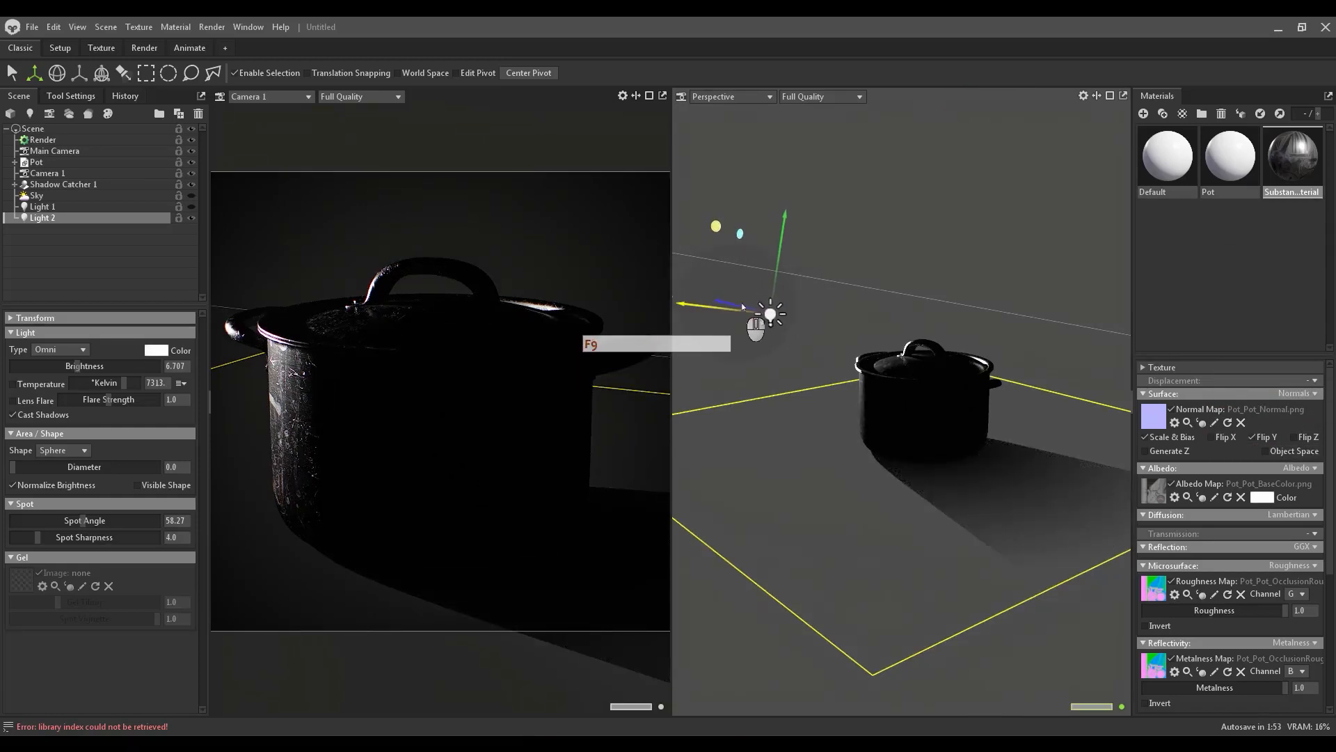
key("super")
left_click(848, 307)
left_click_drag(849, 307, 847, 349, "alt")
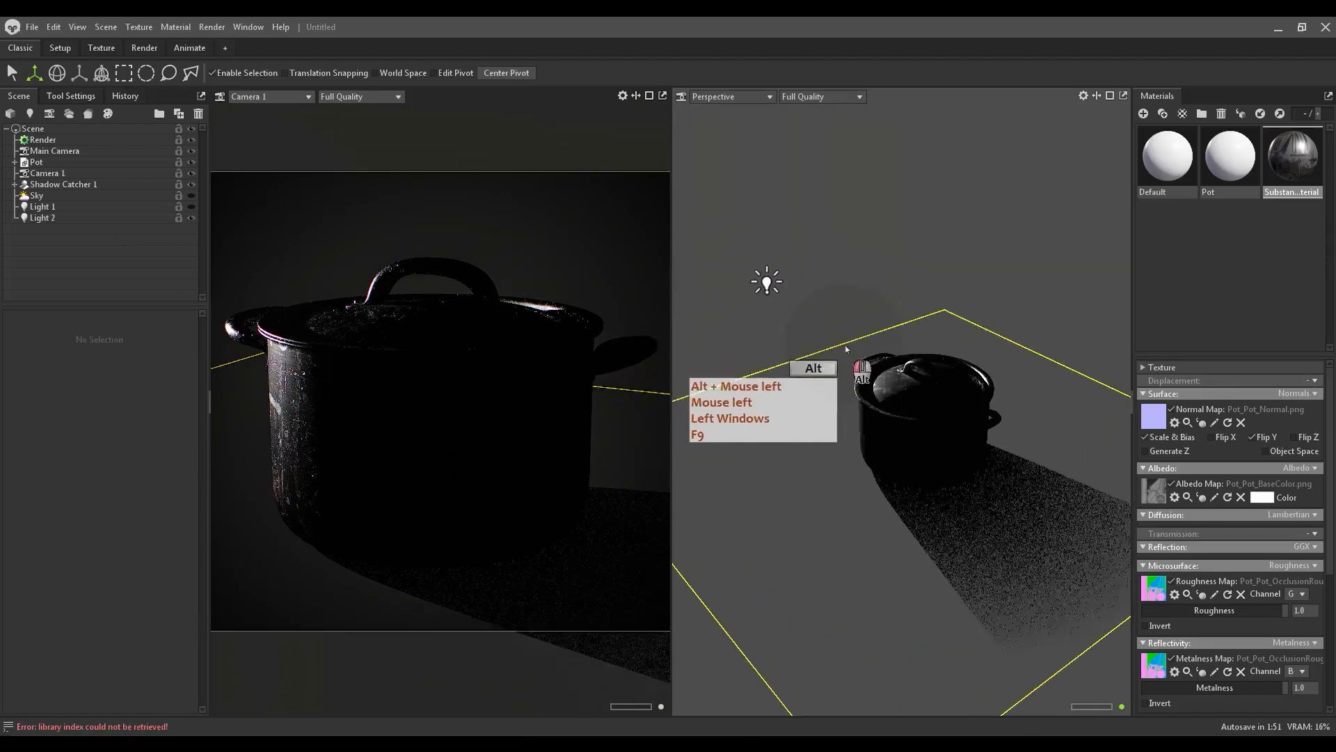
left_click(773, 287)
left_click_drag(763, 273, 950, 154)
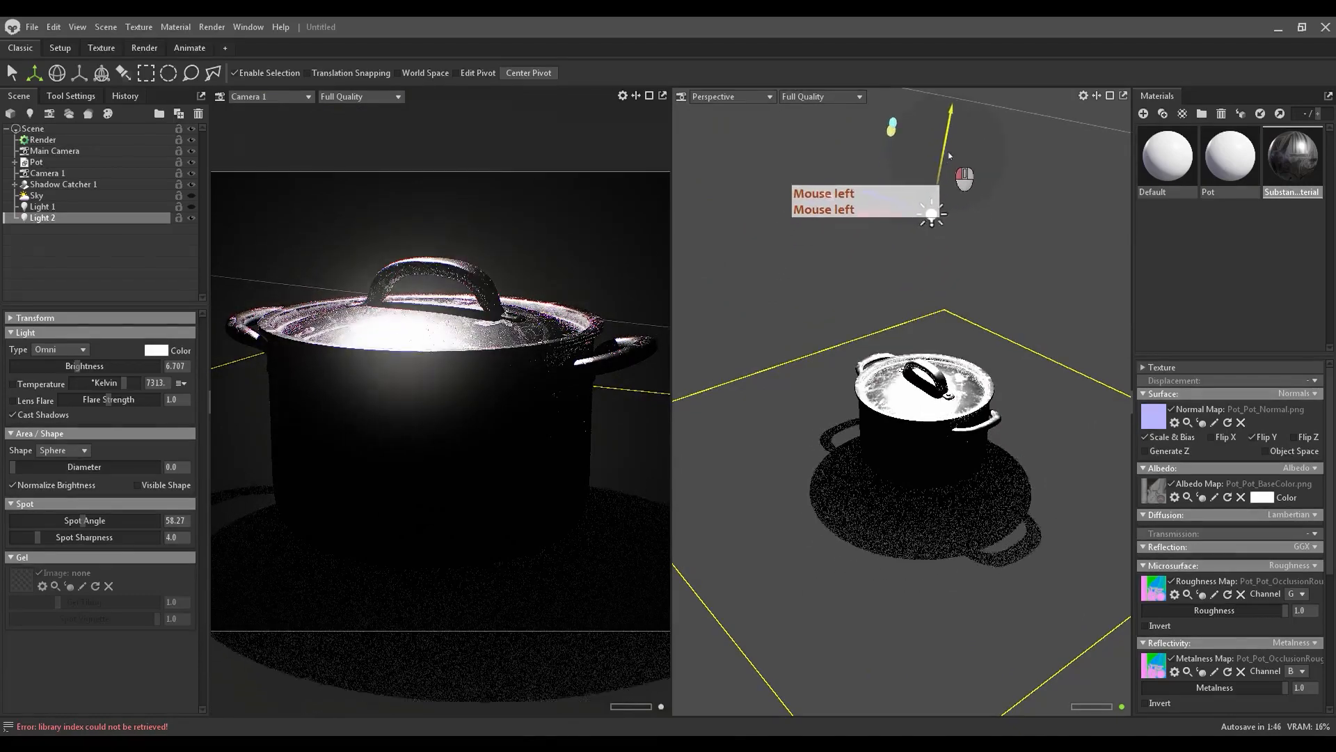
middle_click_drag(978, 355, 978, 467, "alt")
left_click_drag(978, 466, 887, 424, "alt")
left_click_drag(825, 302, 757, 322)
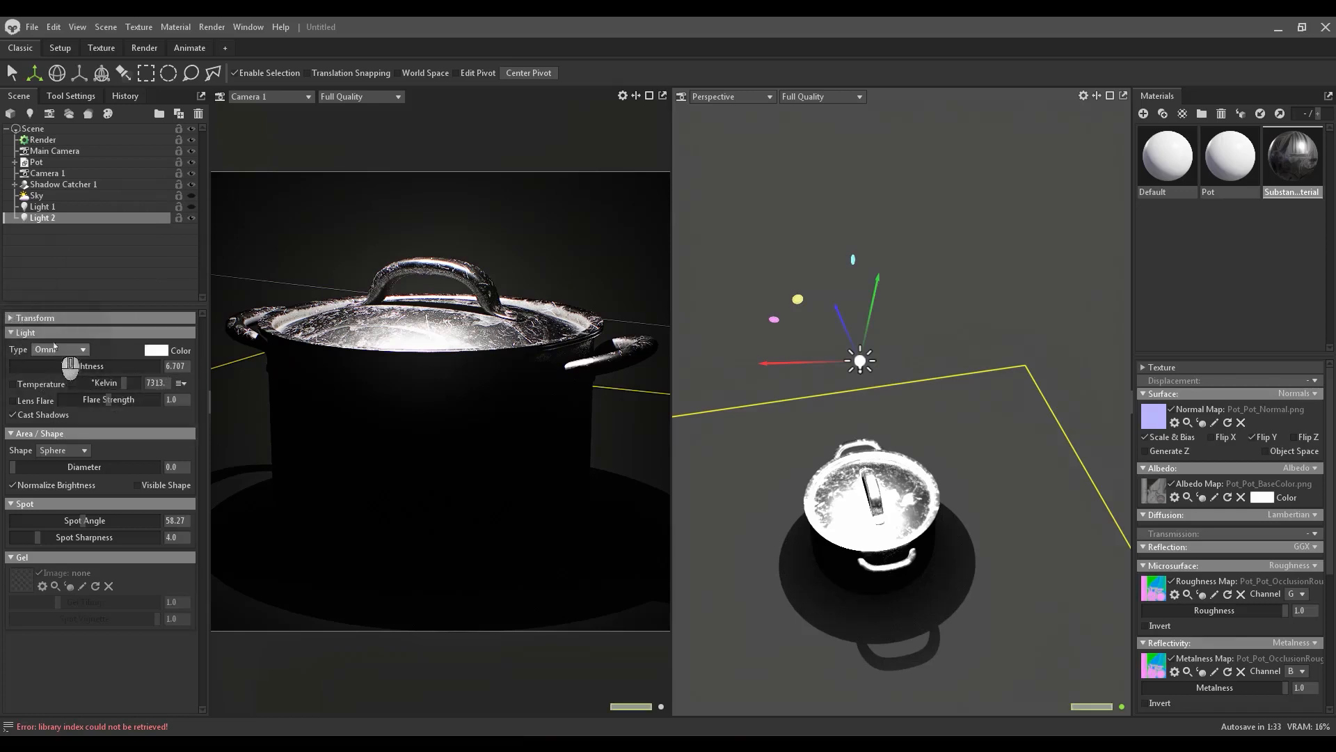
Show Light 2's transform values and set its rotation to 0 on the X, Y and Z axes.
left_click(29, 318)
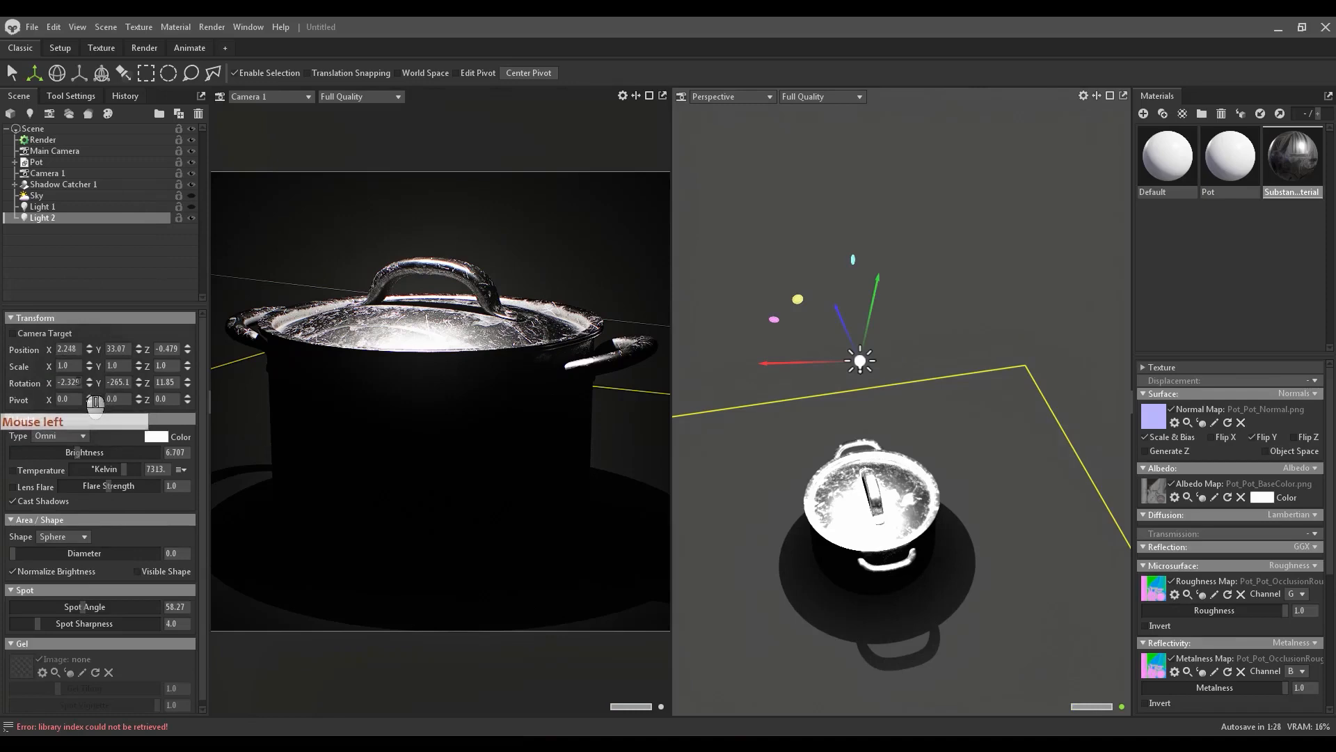
right_click(85, 384)
left_click_drag(83, 383, 32, 392)
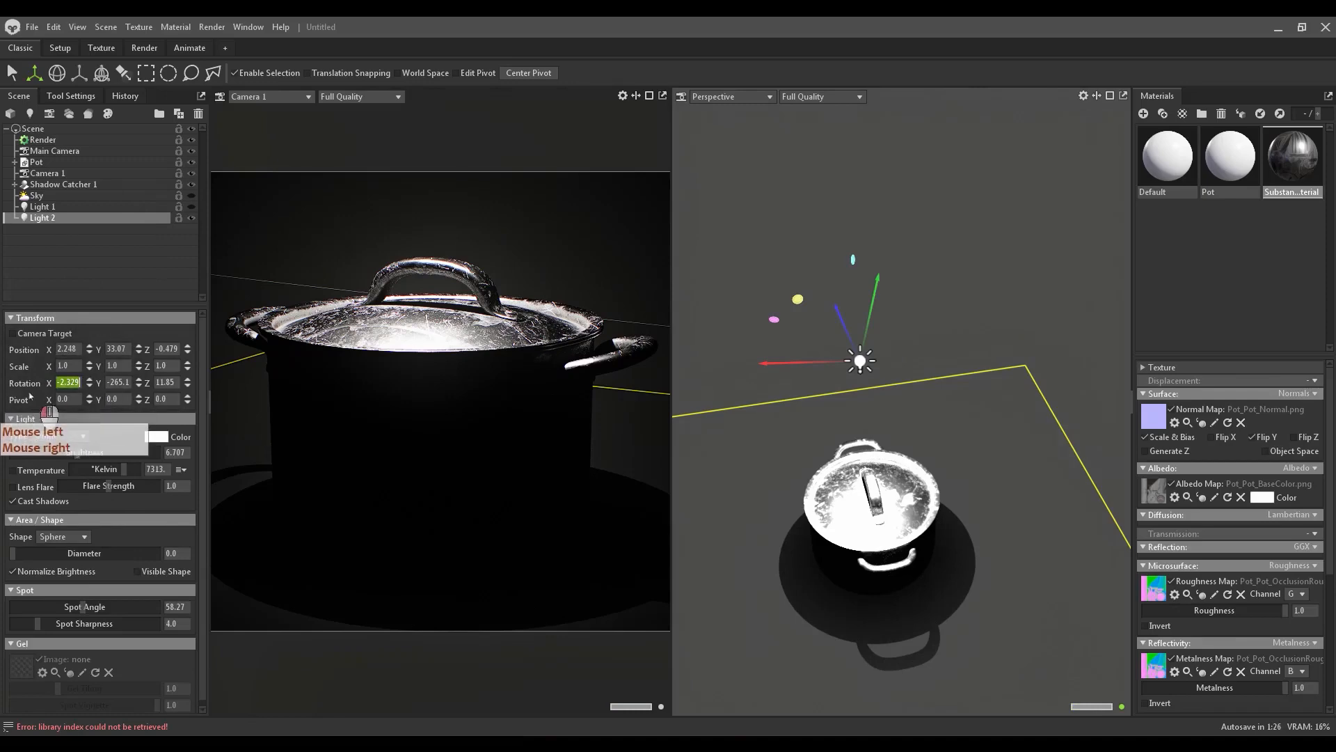
type("0")
key("Tab")
type("0")
key("Tab")
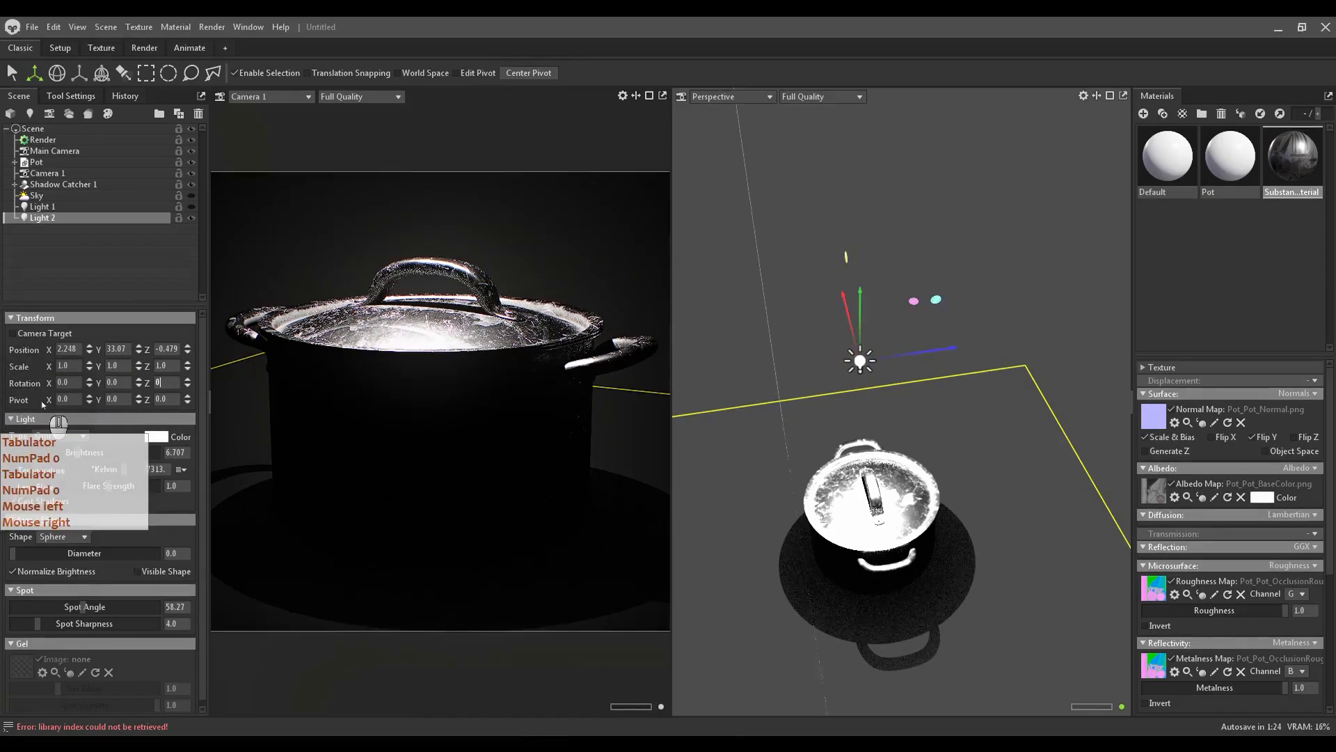
Finish setting Light 2's Z rotation to 0 and move the omni light sideways away from the pot to X about 39.24.
type("0")
key("Return")
left_click_drag(865, 406, 1007, 376, "alt")
middle_click_drag(1007, 375, 863, 395, "alt")
left_click_drag(863, 395, 824, 392, "alt")
left_click_drag(855, 302, 230, 354)
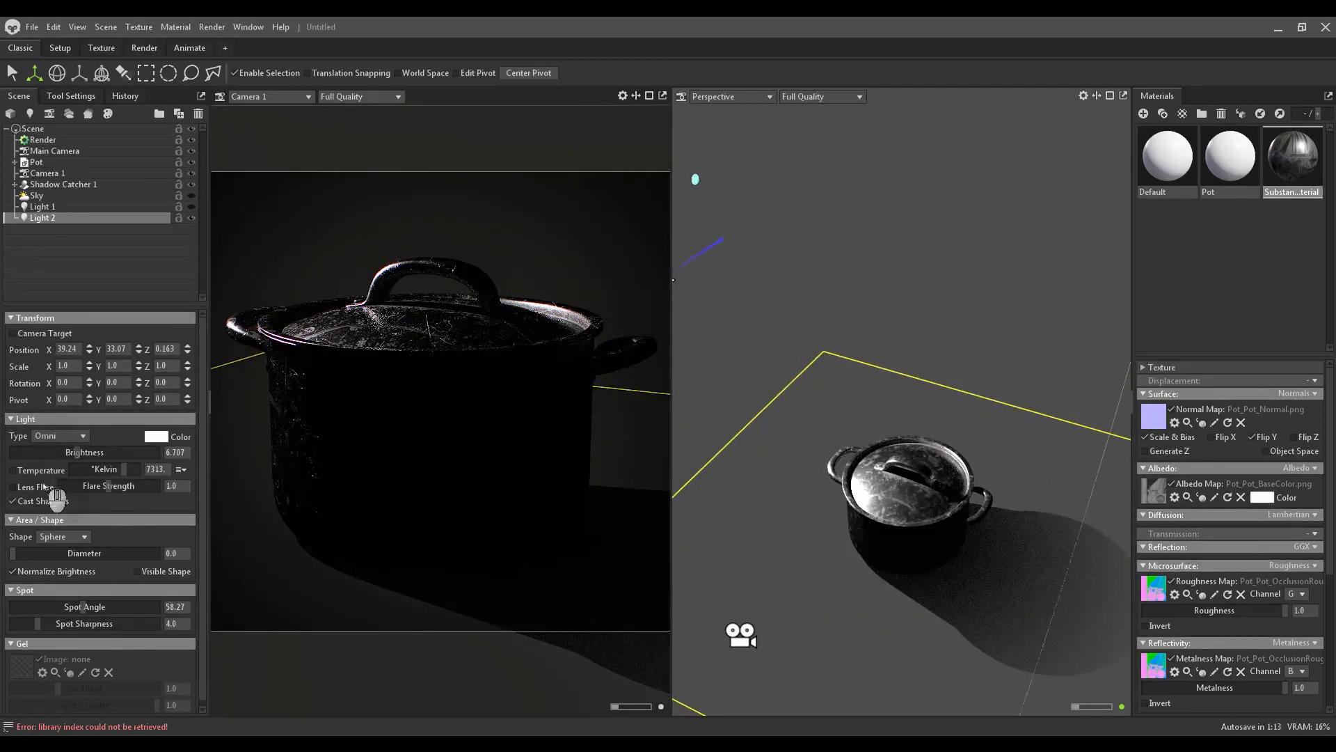
Collapse Light 2's spot settings and set its brightness to about 6.563.
scroll(102, 535, "down", 1)
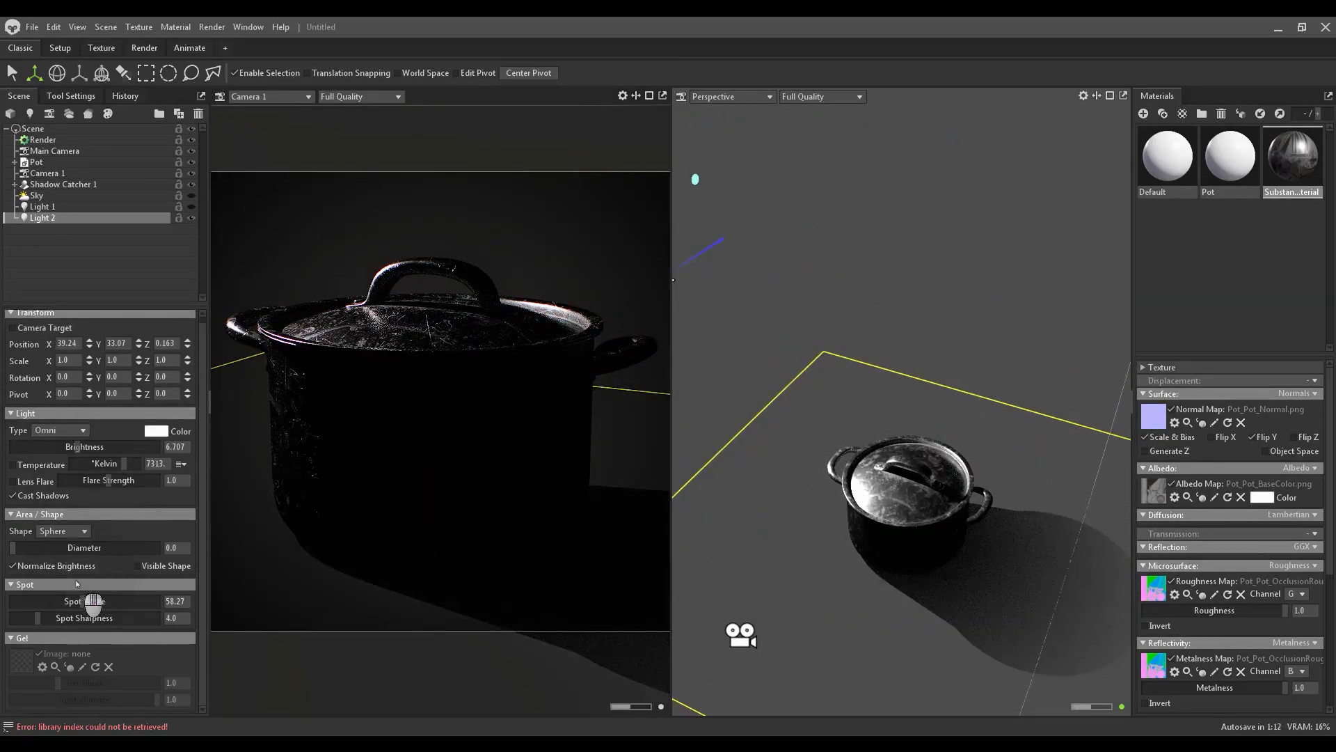
left_click(21, 590)
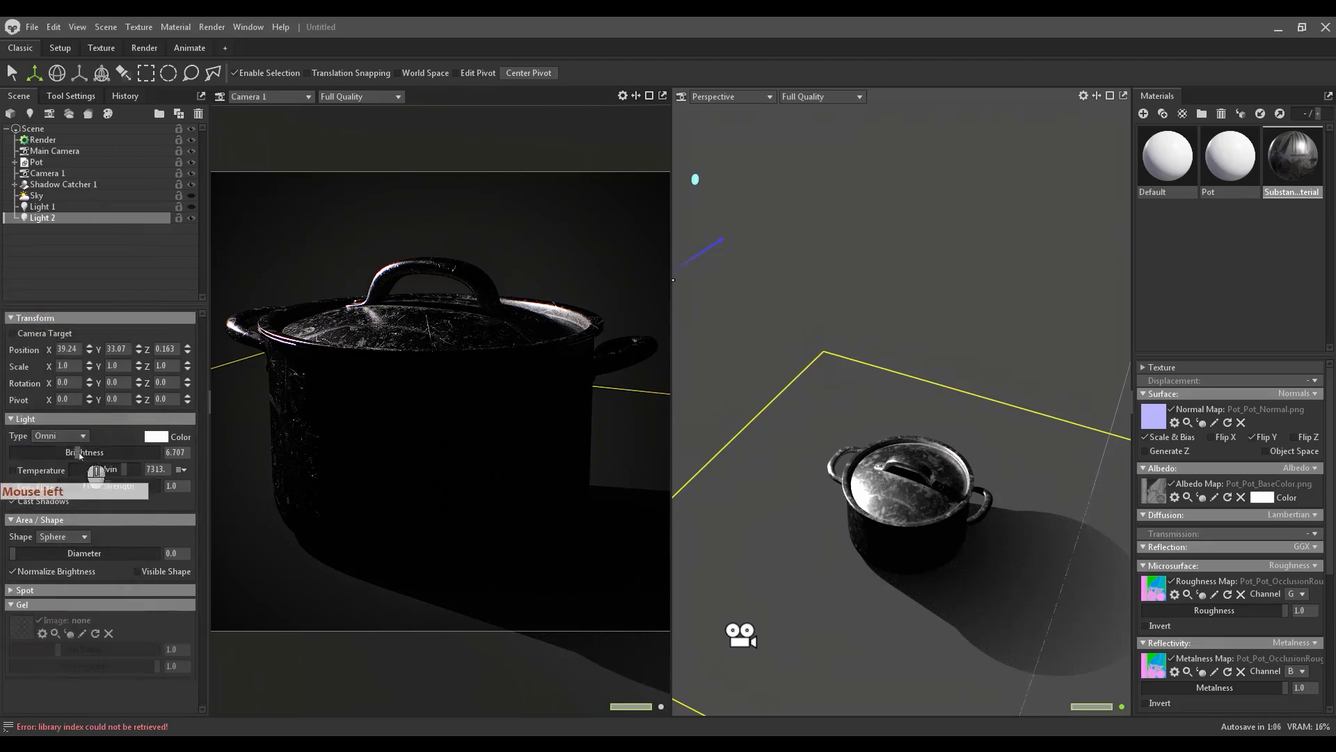
mouse_move(80, 454)
left_mouse_down()
mouse_move(49, 453)
mouse_move(78, 453)
left_mouse_up()
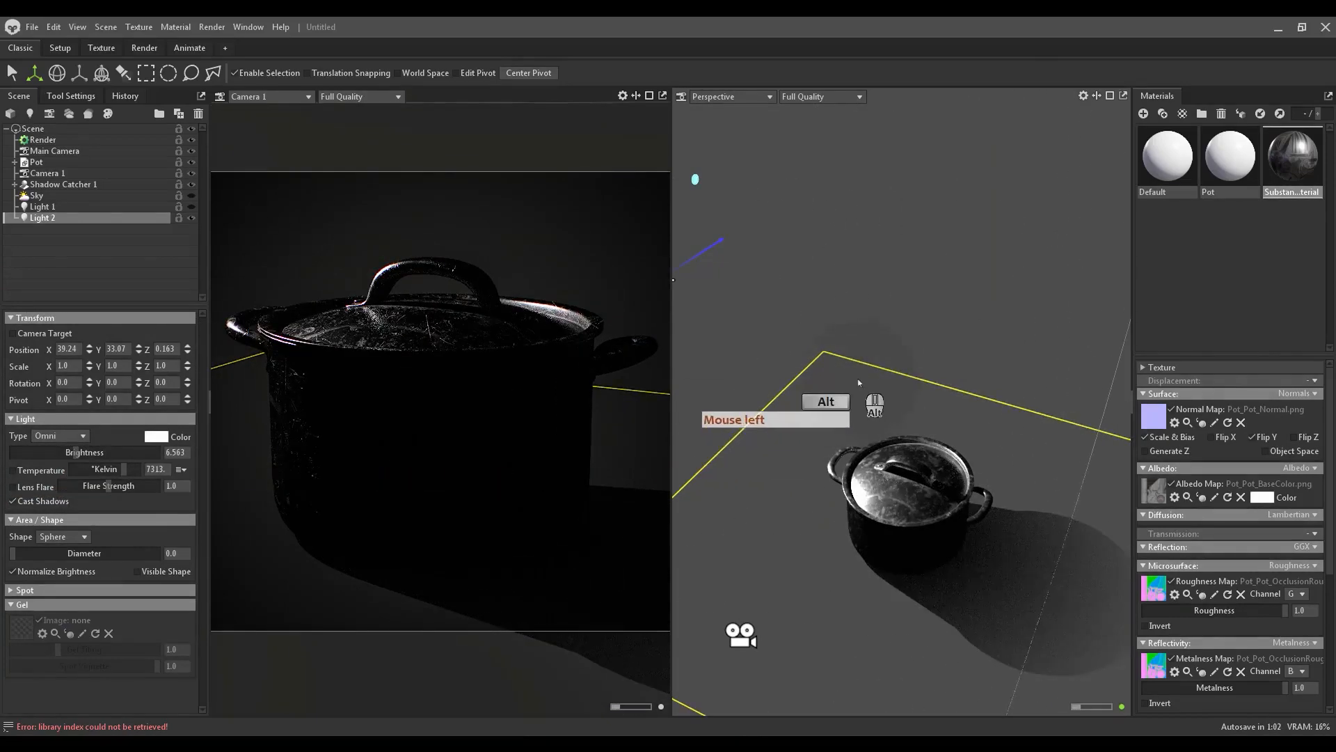
Enlarge Light 2's spherical area diameter to about 20.74 and check how it softens the pot's shadow.
middle_click_drag(858, 383, 933, 368, "alt")
left_click_drag(934, 368, 880, 310, "alt")
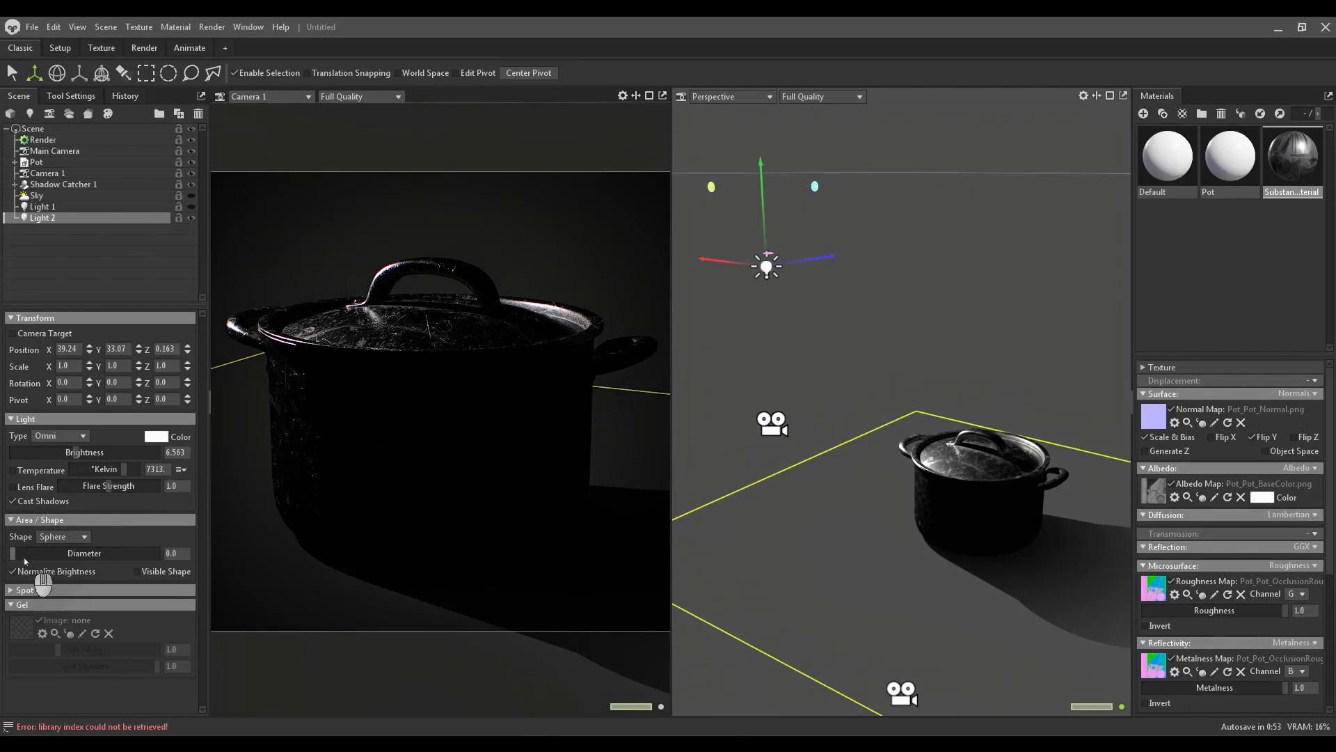
left_click_drag(24, 561, 60, 554)
middle_click_drag(675, 572, 864, 553, "alt")
right_click_drag(864, 553, 877, 657, "alt")
left_click_drag(877, 658, 885, 557, "alt")
middle_click_drag(885, 556, 894, 463, "alt")
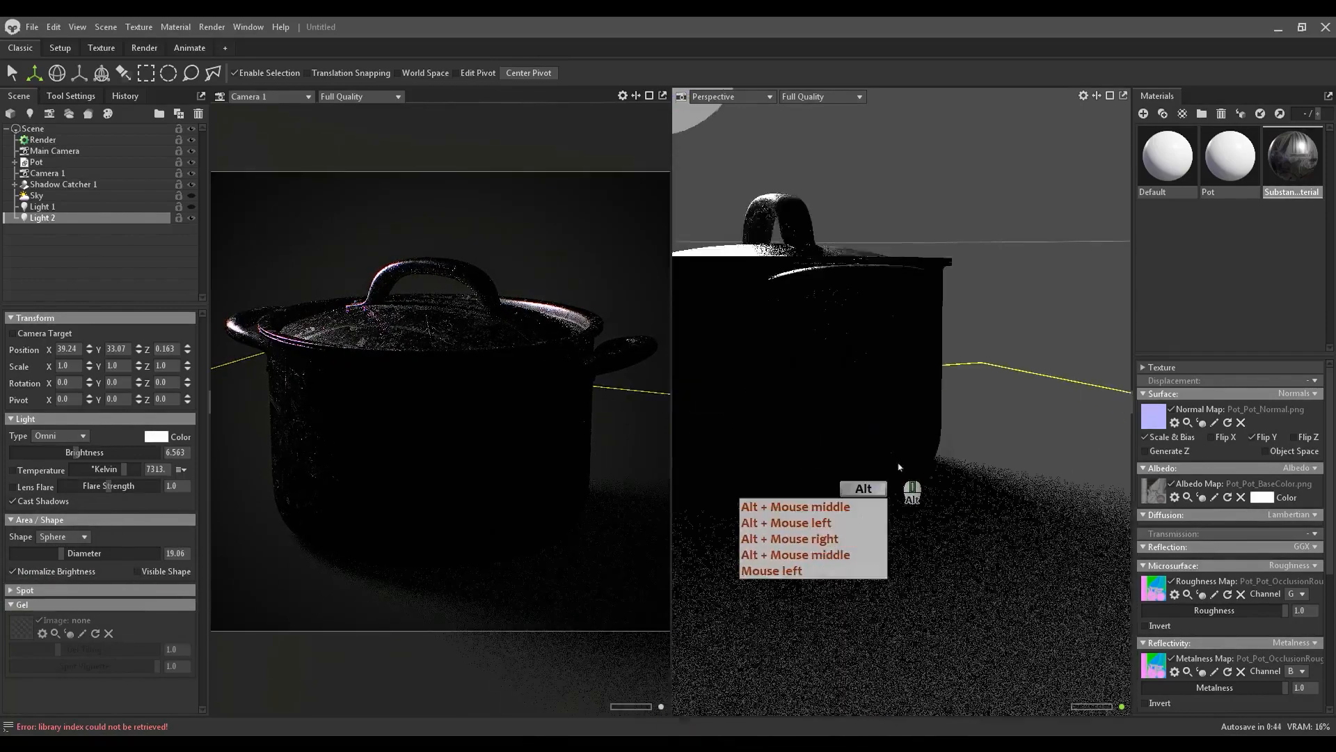
right_click_drag(894, 463, 967, 449, "alt")
middle_click_drag(968, 449, 1008, 471, "alt")
left_click_drag(1008, 472, 1003, 481, "alt")
right_click_drag(1003, 480, 1011, 476, "alt")
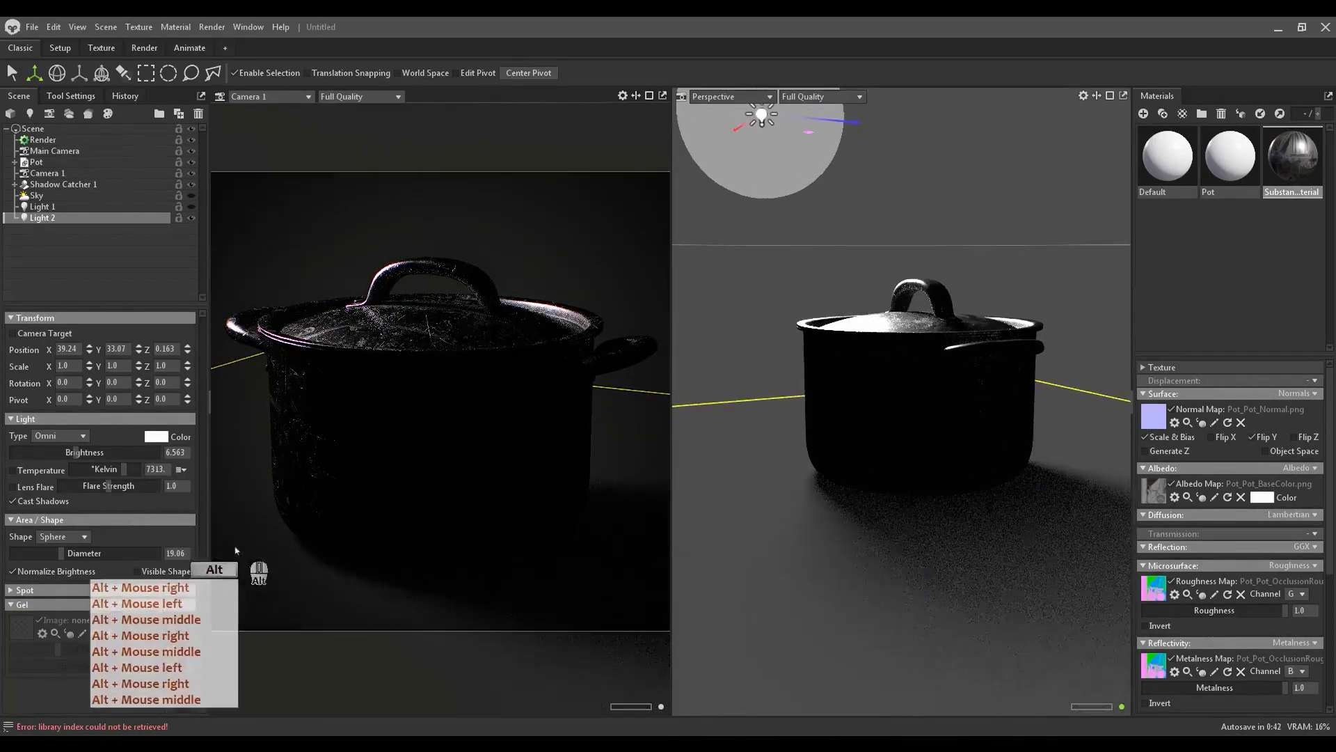
left_click_drag(61, 554, 79, 577)
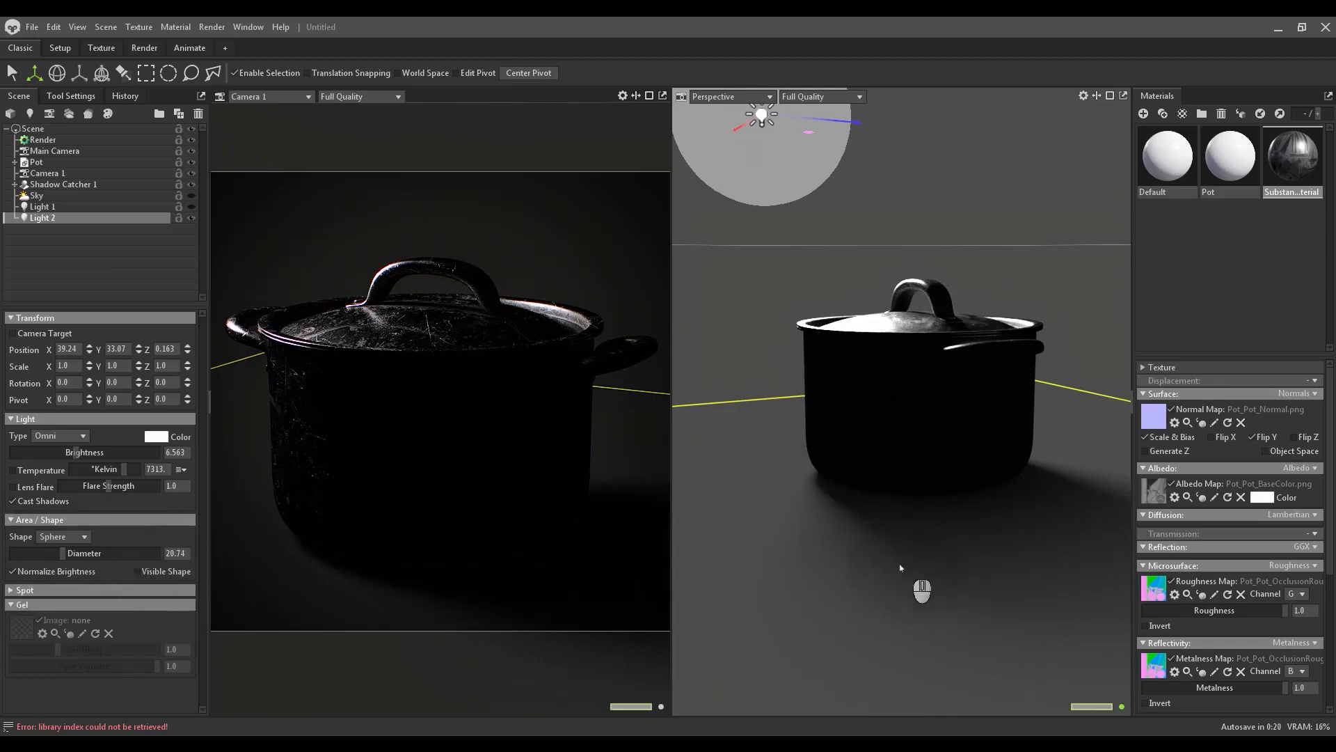
Collapse Light 2's area shape and gel settings and try a red light colour.
left_click(68, 520)
left_click(23, 550)
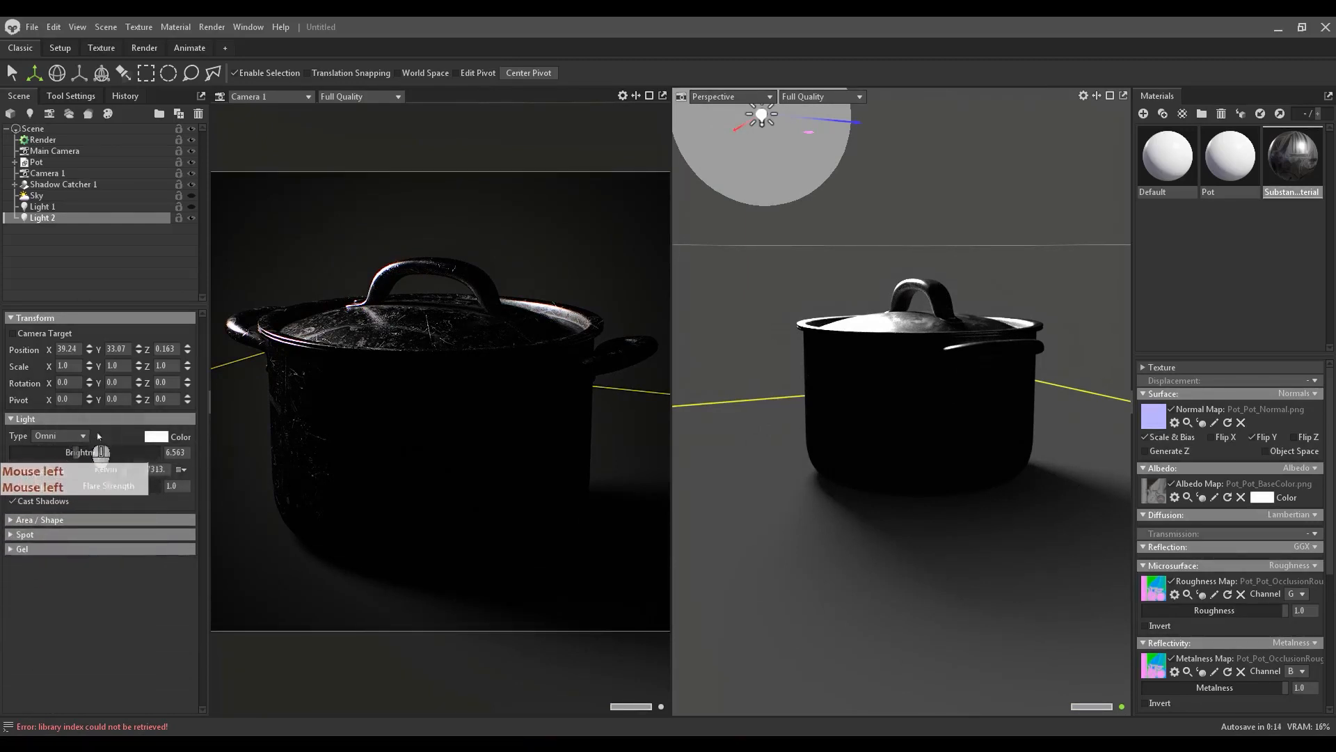
left_click(164, 441)
left_click_drag(621, 396, 728, 314)
left_click(809, 312)
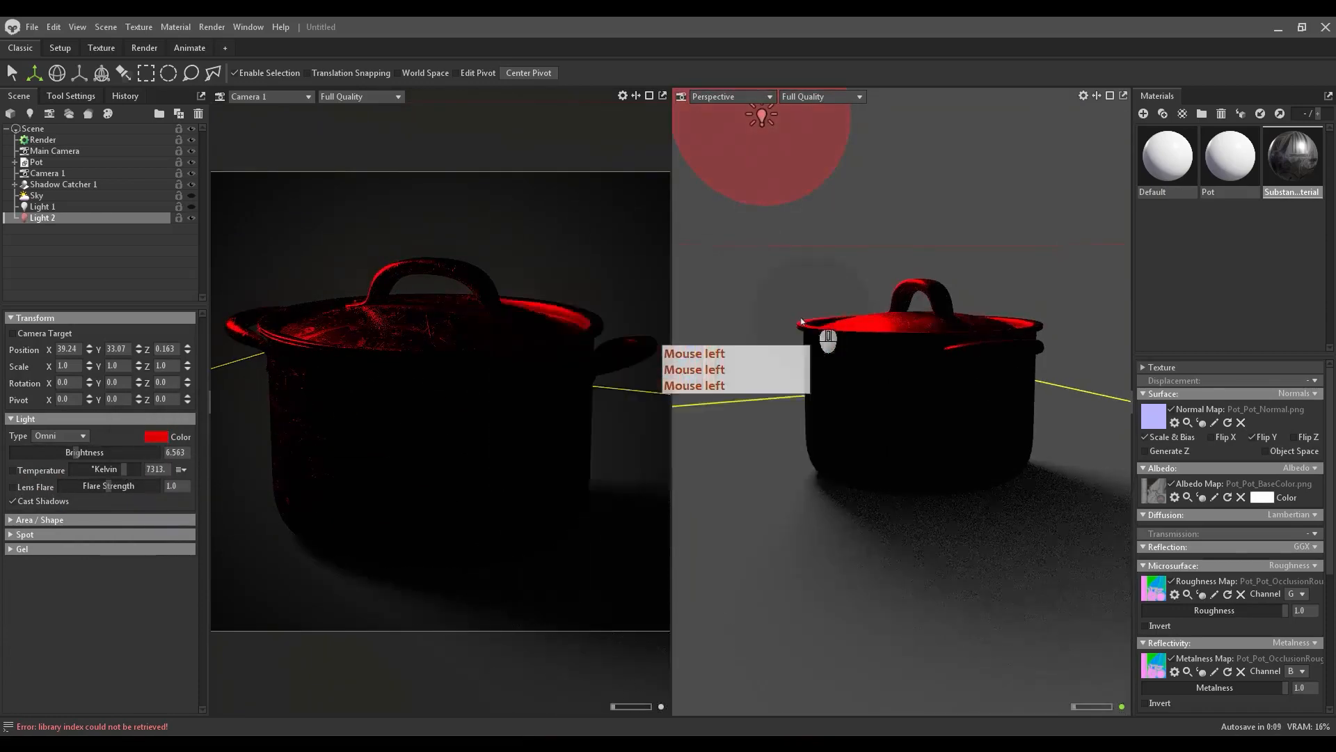
Try a warm colour temperature of about 2678 Kelvin on Light 2 and turn the temperature option back off.
left_click(27, 472)
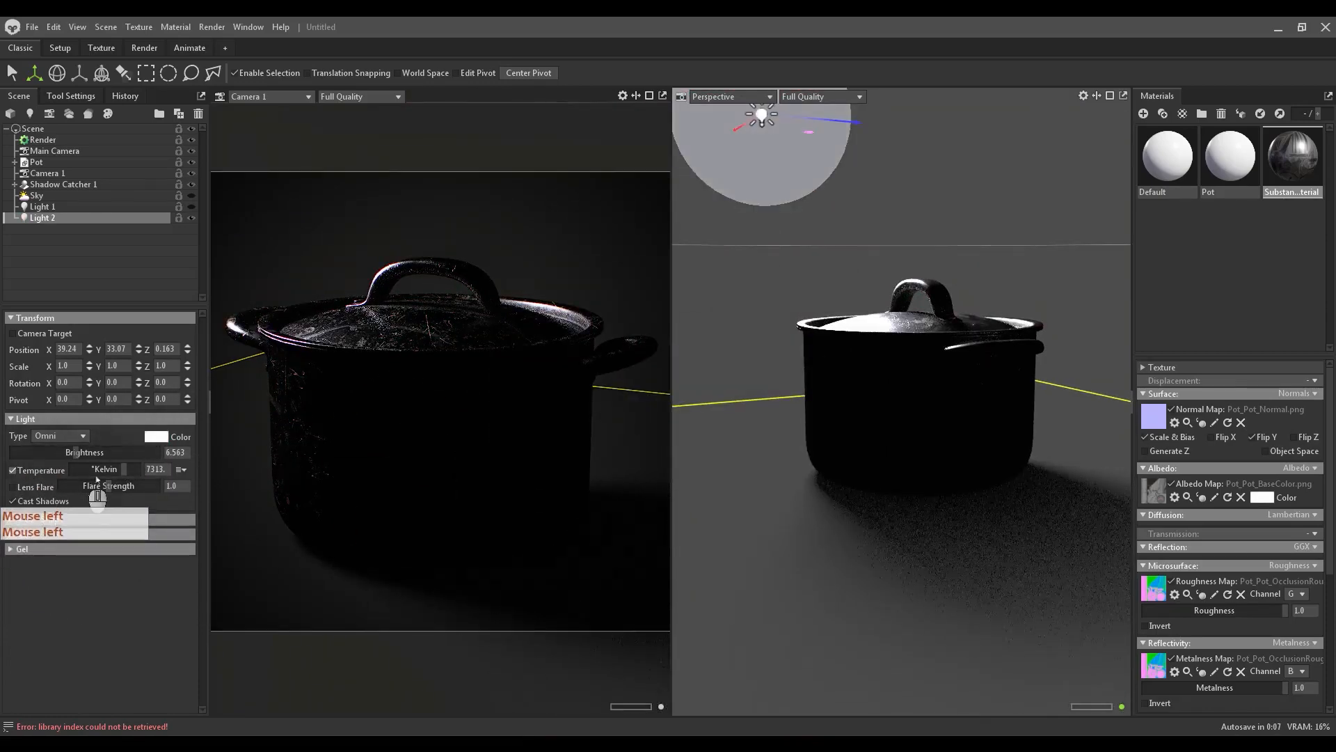
mouse_move(119, 471)
left_mouse_down()
mouse_move(73, 479)
mouse_move(137, 483)
mouse_move(108, 492)
left_mouse_up()
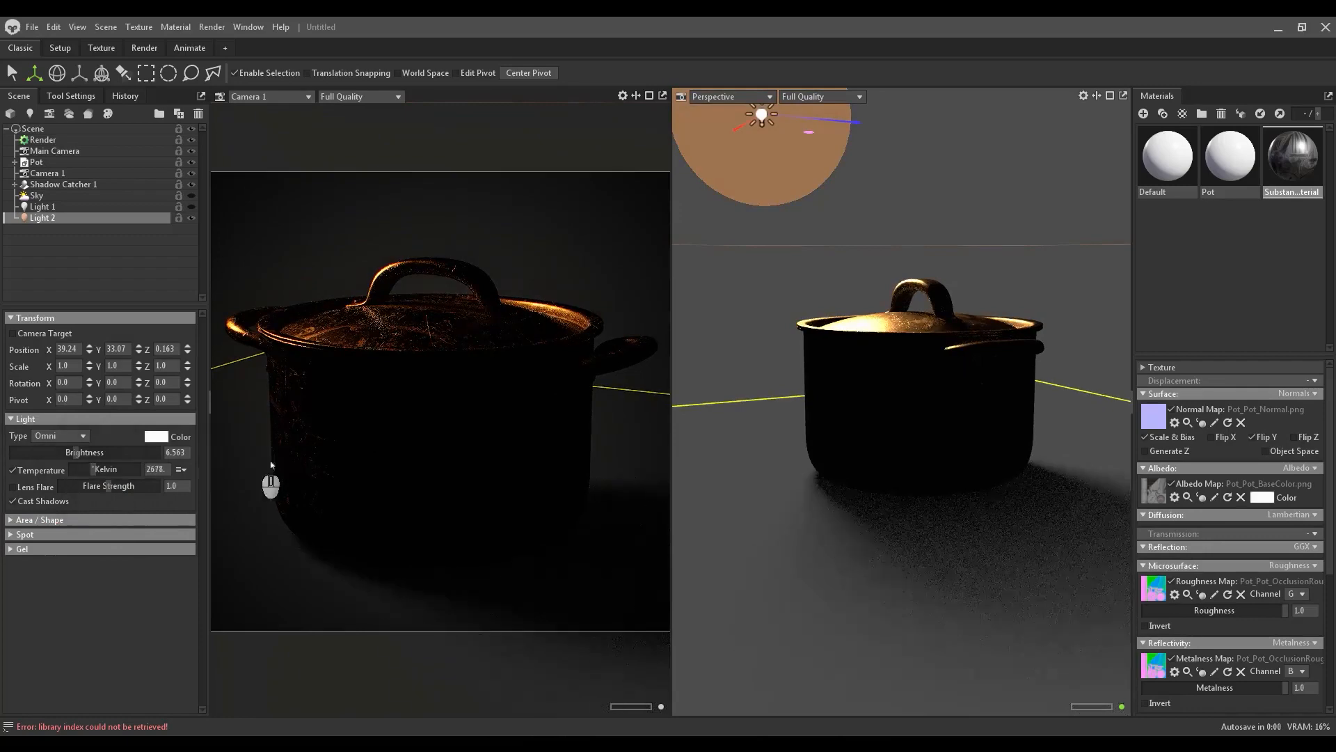
left_click(42, 472)
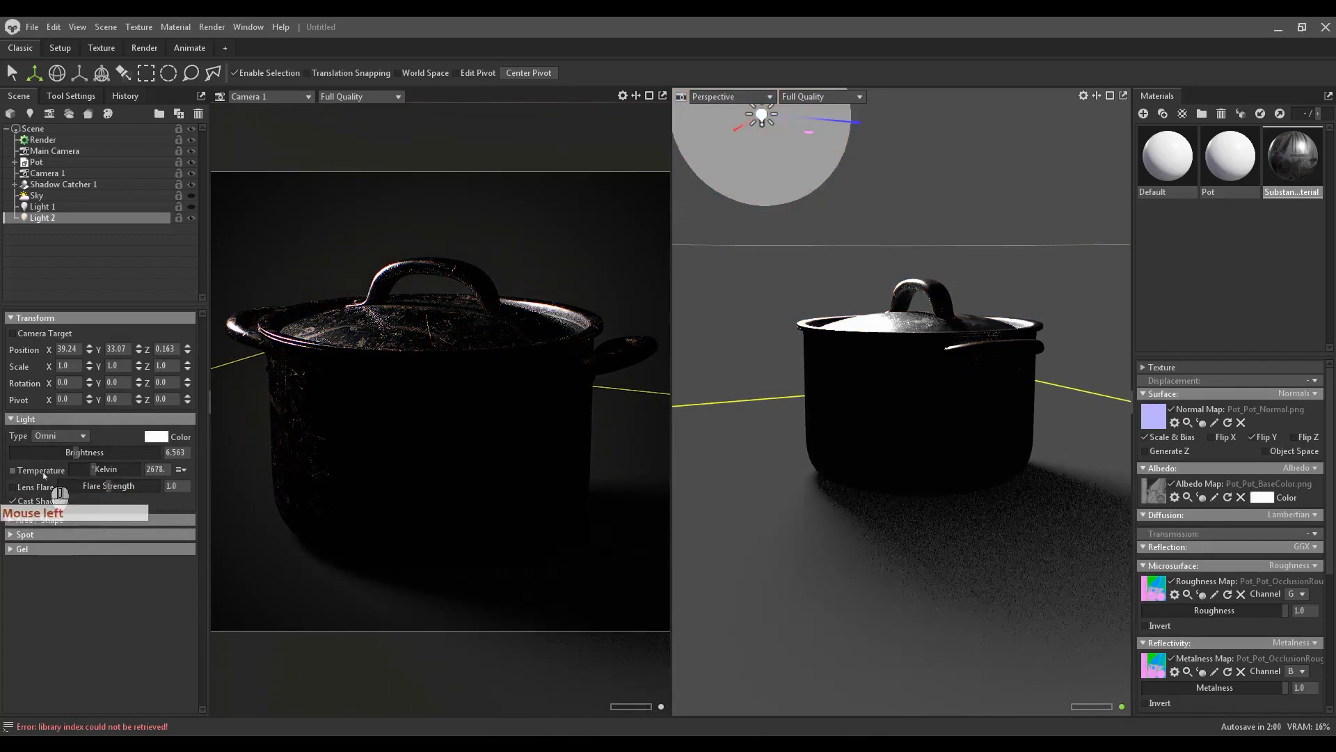
Toggle Light 2's Cast Shadows option repeatedly to compare the pot with and without shadows, leaving it enabled.
left_click(28, 506)
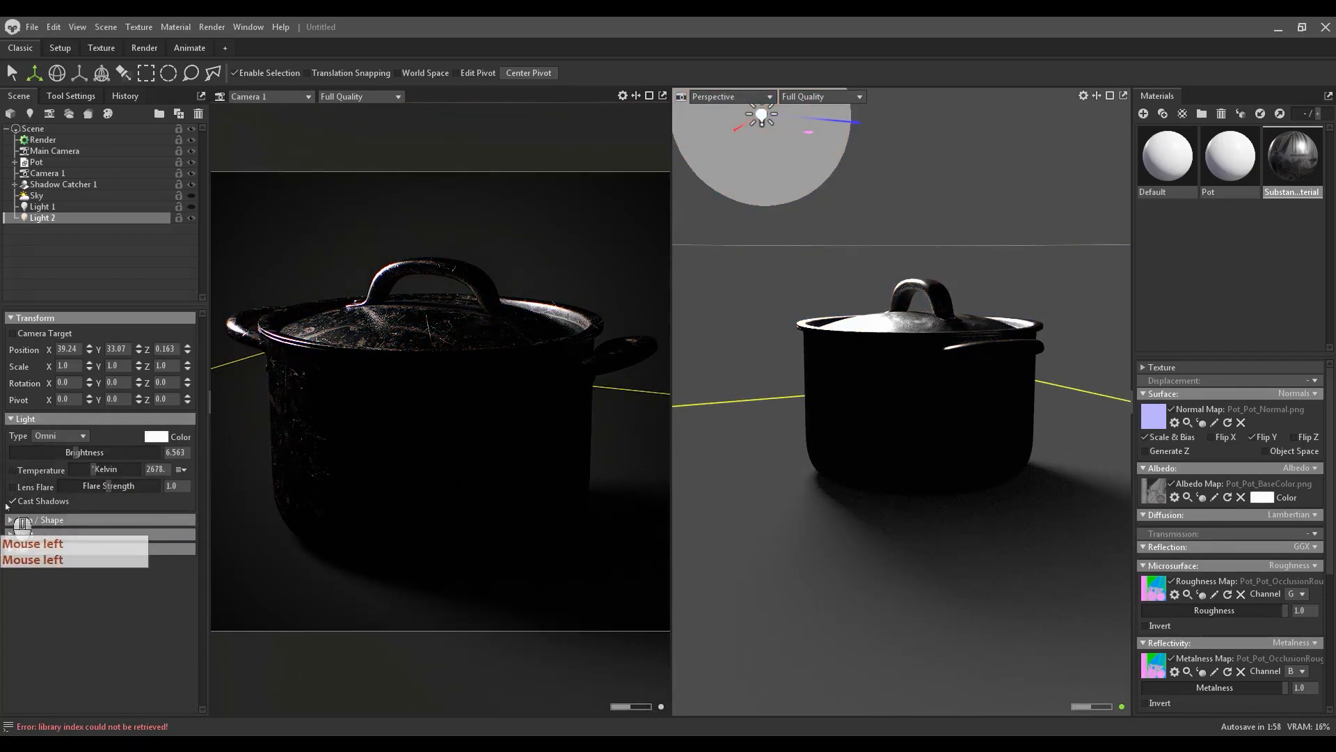
left_click(11, 502)
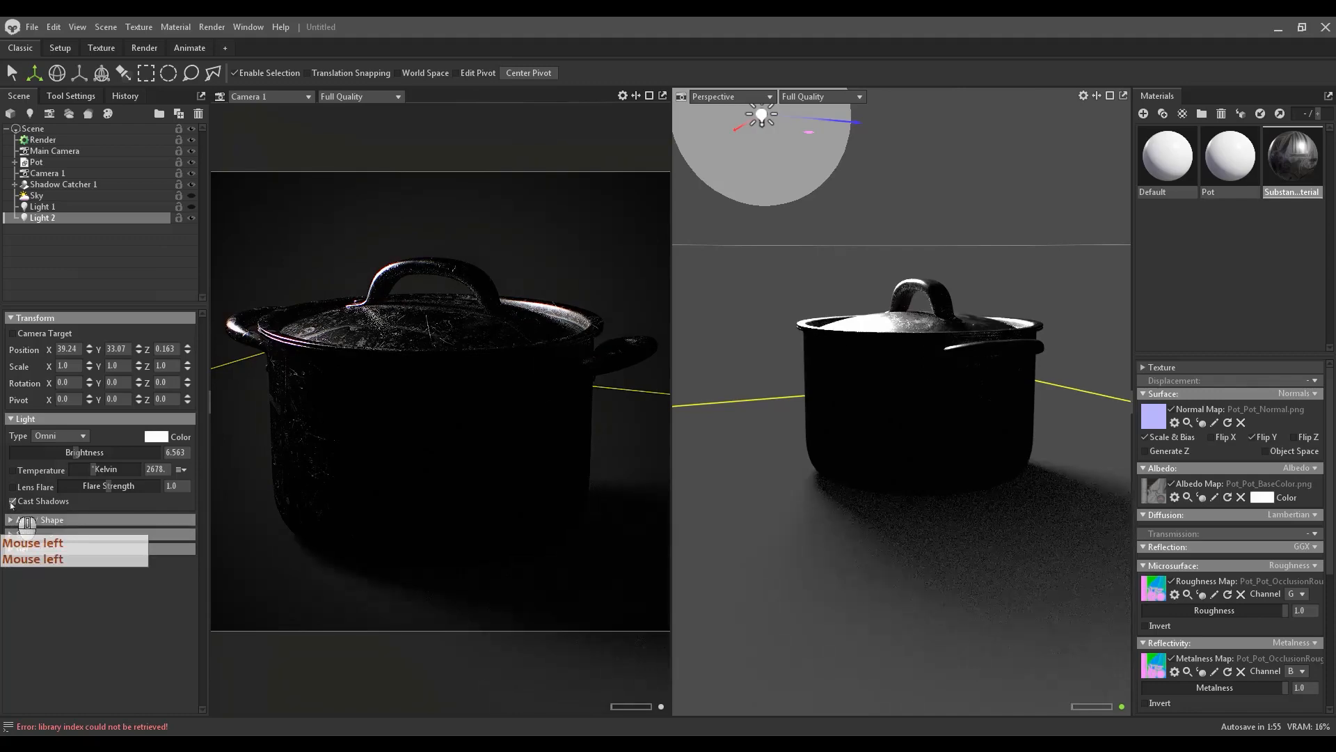
left_click(11, 502)
left_click(11, 502)
left_click(11, 502)
left_click(11, 501)
left_click(11, 502)
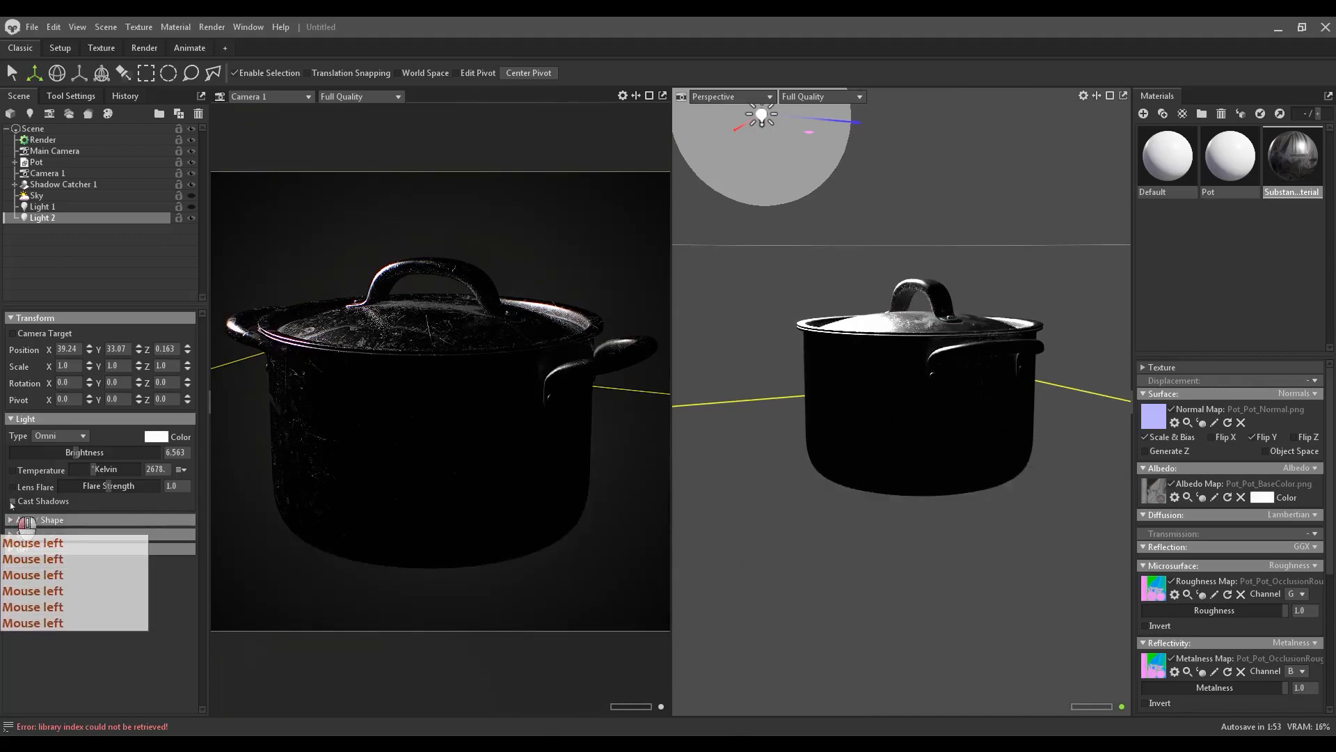
left_click(11, 502)
left_click(11, 502)
left_click(11, 502)
left_click(11, 501)
left_click(11, 502)
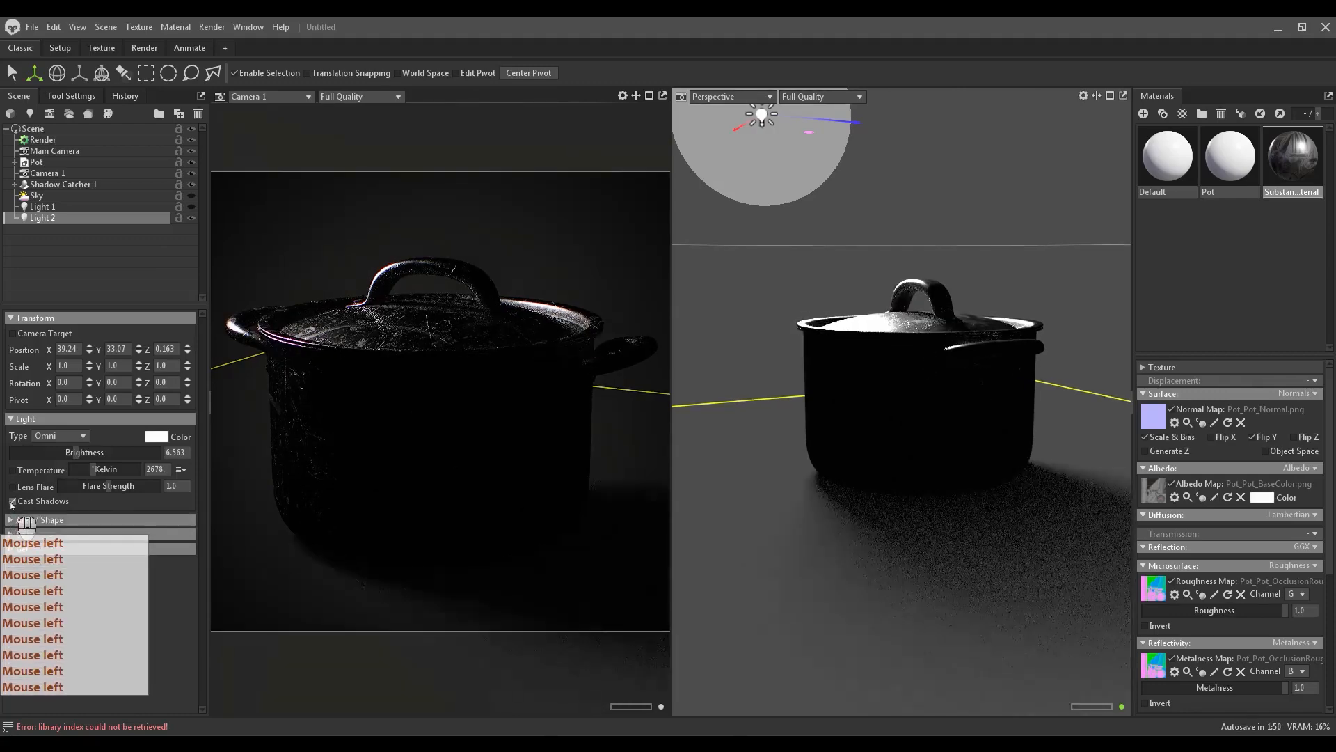
left_click(11, 502)
left_click(11, 502)
left_click(11, 501)
left_click(11, 502)
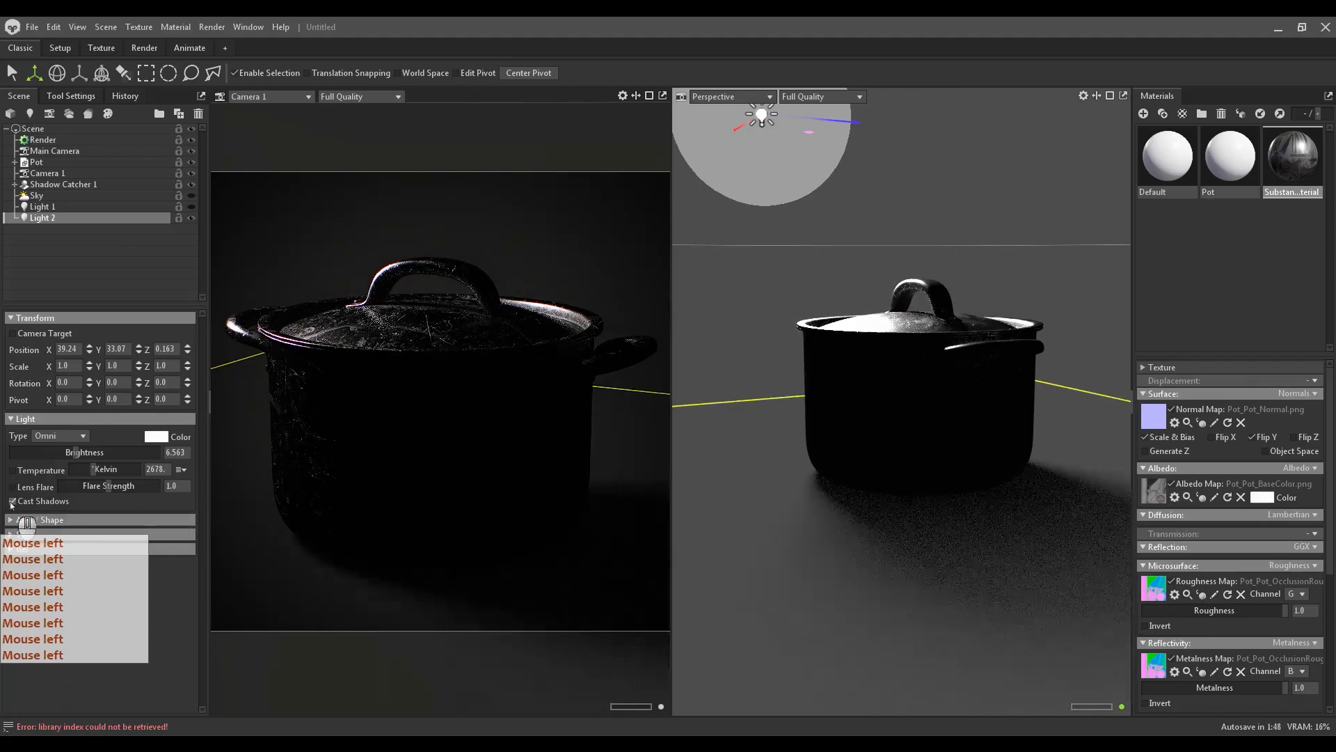